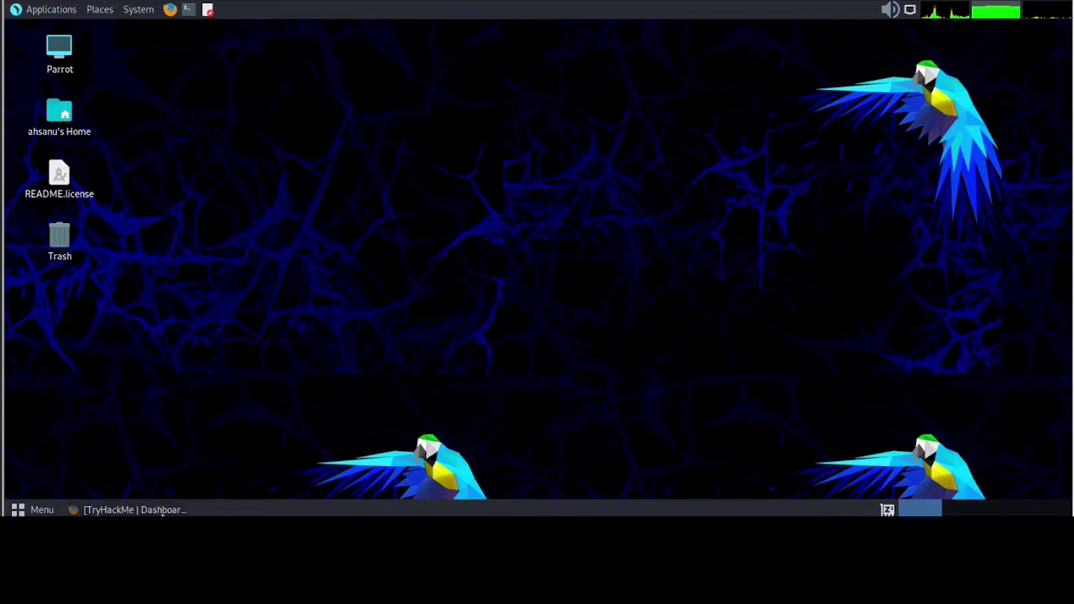
Bring Firefox back, close the extra TryHackMe tab and open the Pre Security learning path.
{"action": "left_click", "coordinate": [160, 510]}
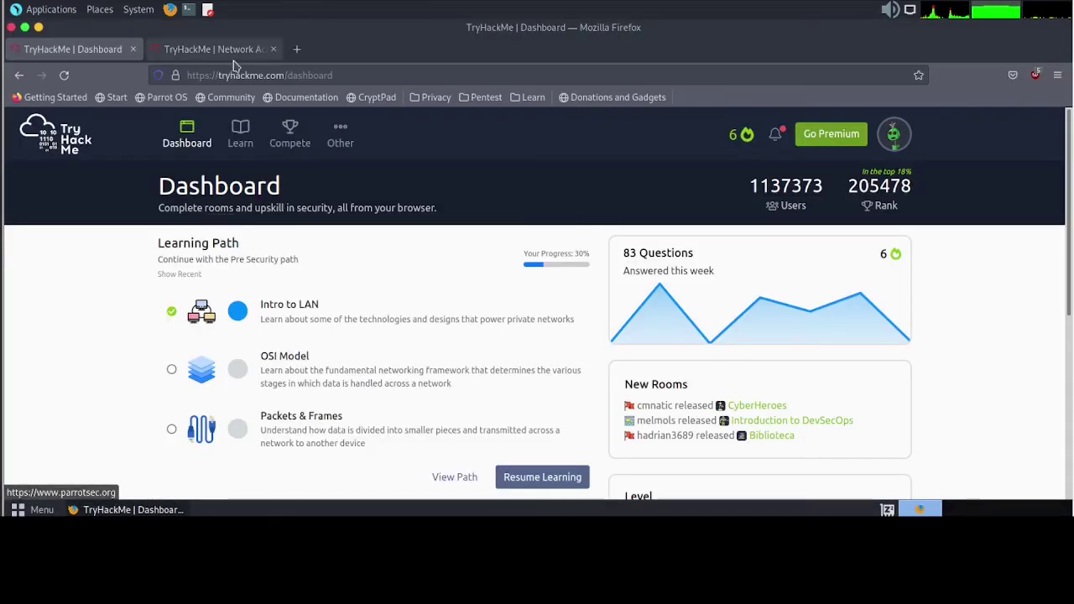
{"action": "left_click", "coordinate": [272, 49]}
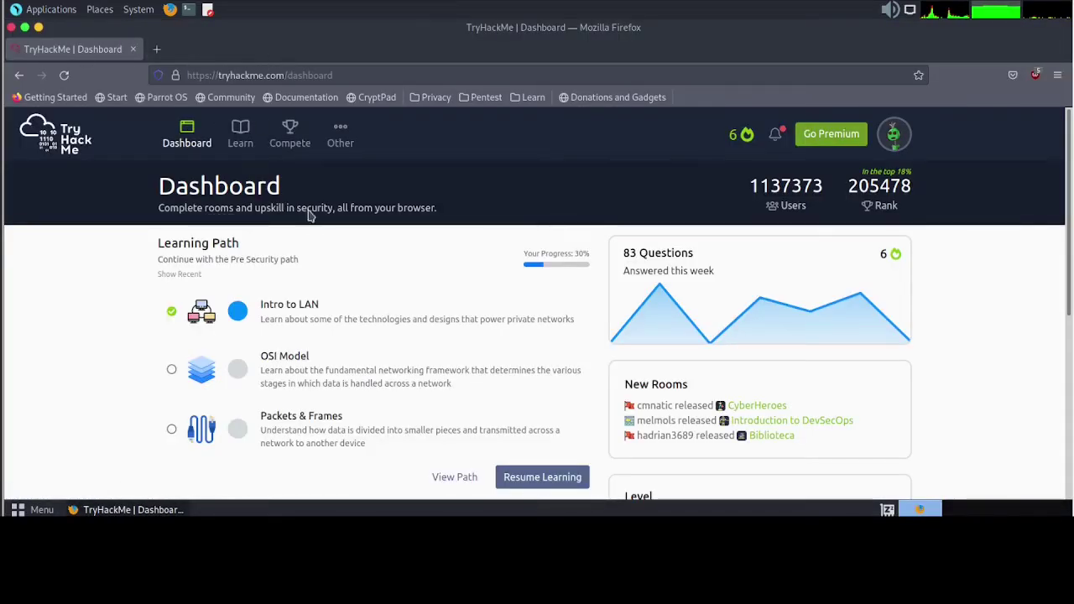
{"action": "left_click", "coordinate": [241, 143]}
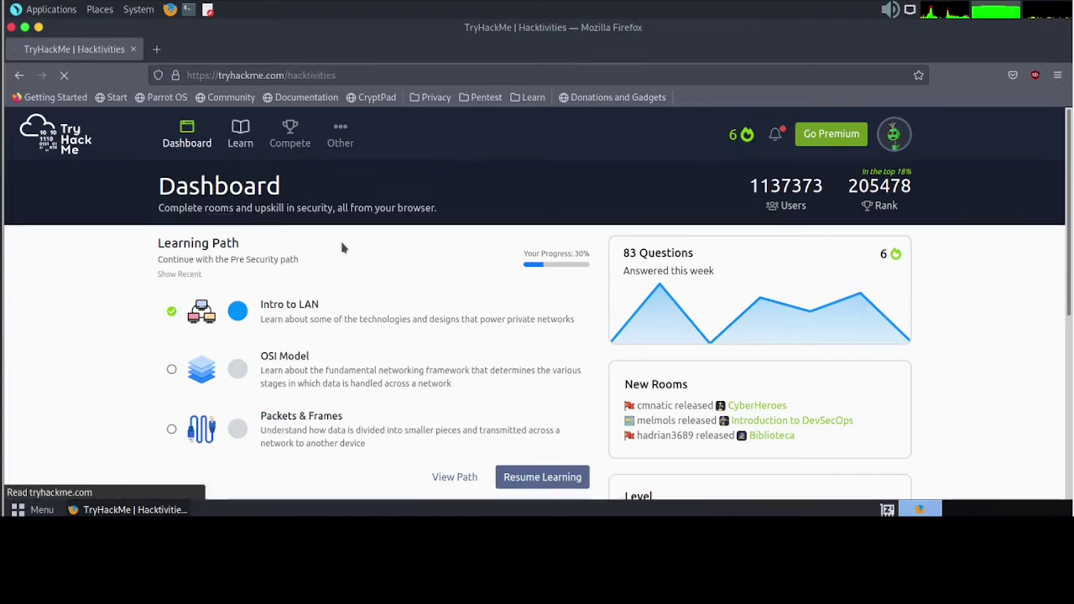
{"action": "scroll", "coordinate": [671, 319], "scroll_direction": "down", "scroll_amount": 3}
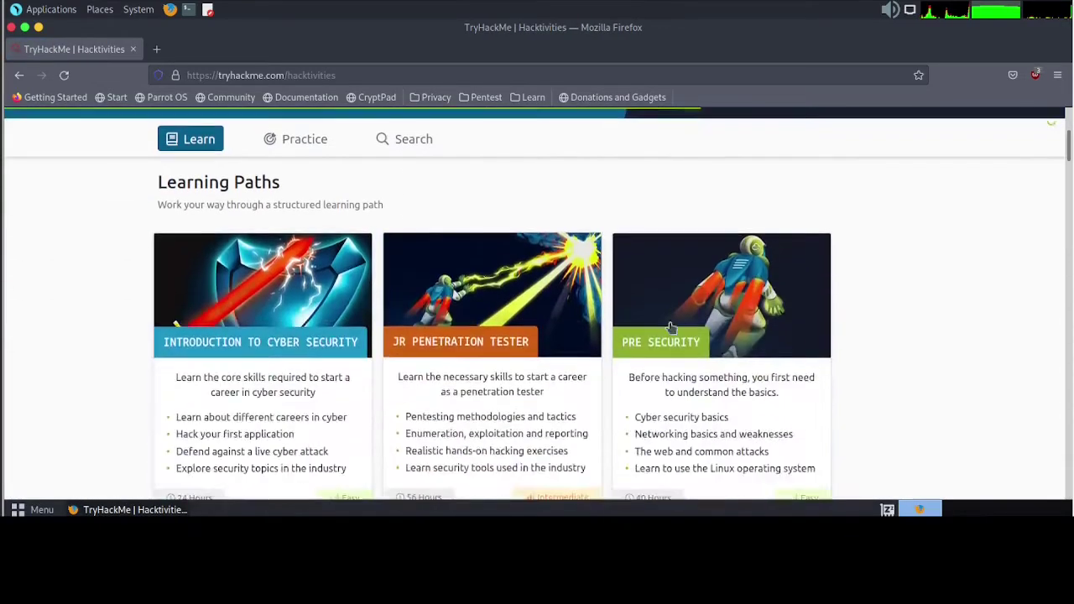
{"action": "left_click", "coordinate": [699, 348]}
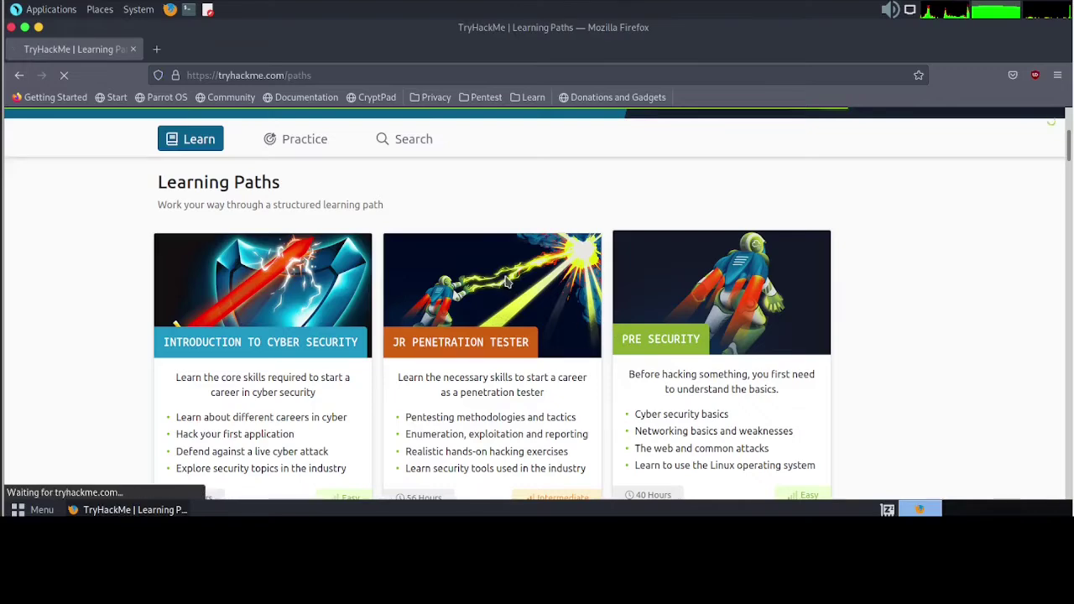
Expand the Linux Fundamentals module and open the Linux Fundamentals Part 1 room.
{"action": "scroll", "coordinate": [512, 287], "scroll_direction": "down", "scroll_amount": 5}
{"action": "scroll", "coordinate": [512, 287], "scroll_direction": "down", "scroll_amount": 2}
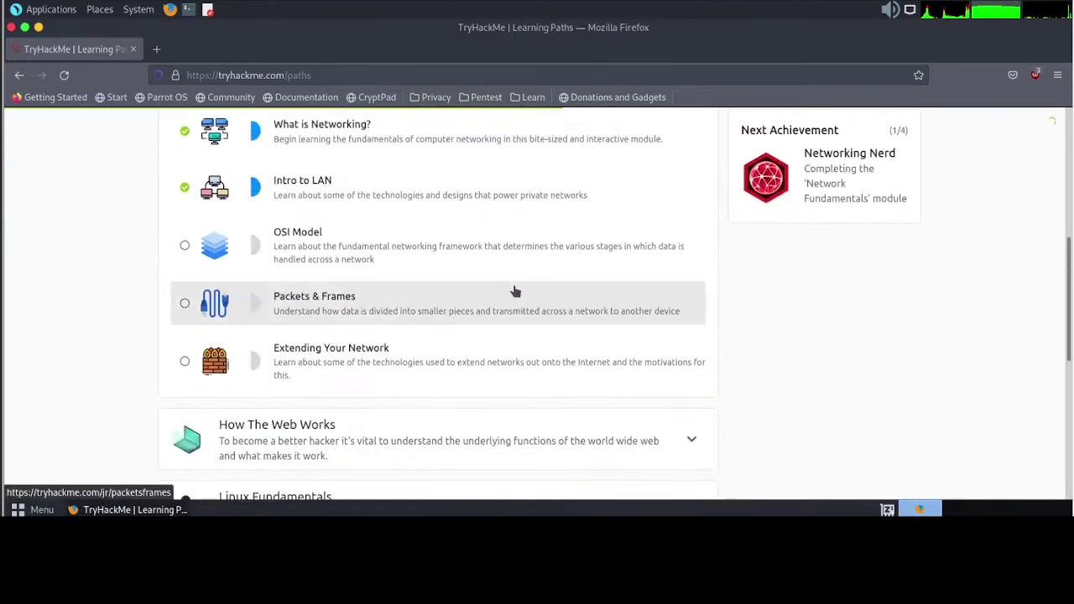
{"action": "scroll", "coordinate": [512, 287], "scroll_direction": "down", "scroll_amount": 3}
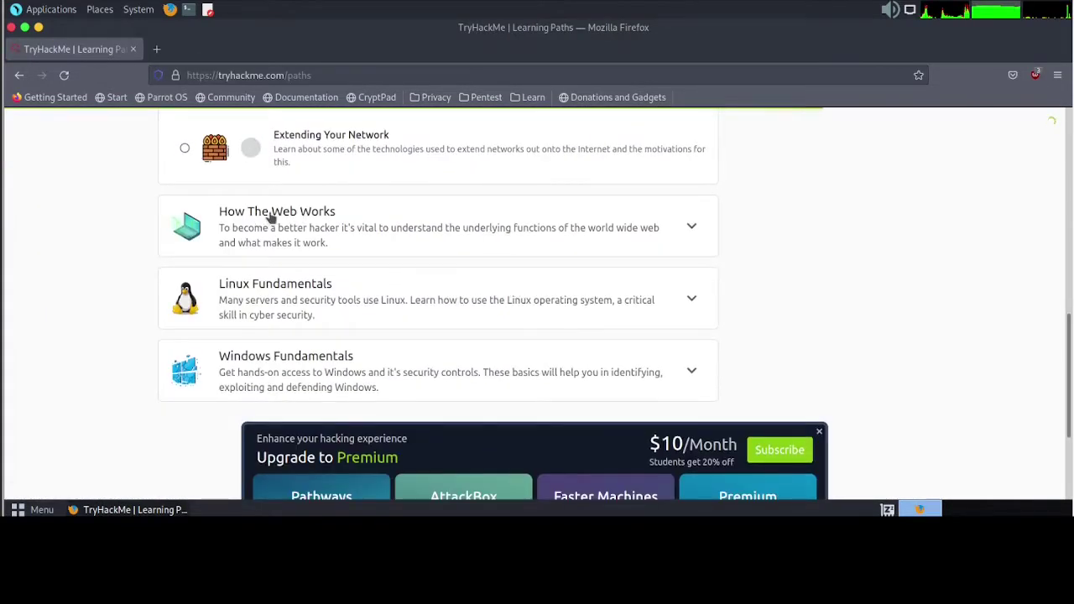
{"action": "left_click", "coordinate": [288, 299]}
{"action": "scroll", "coordinate": [286, 298], "scroll_direction": "down", "scroll_amount": 2}
{"action": "scroll", "coordinate": [456, 259], "scroll_direction": "down", "scroll_amount": 2}
{"action": "scroll", "coordinate": [456, 259], "scroll_direction": "up", "scroll_amount": 3}
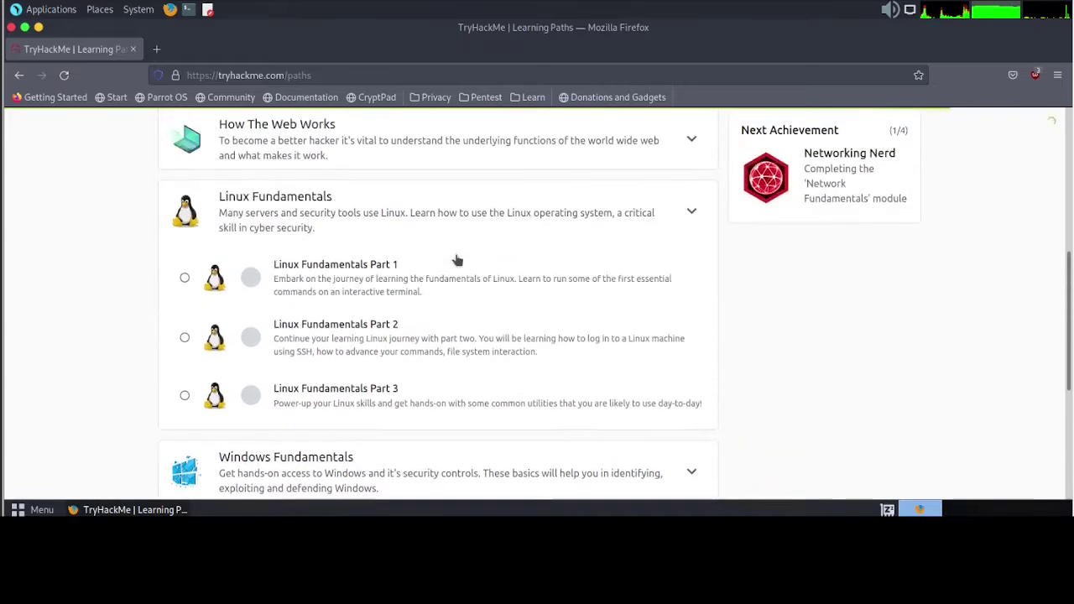
{"action": "left_click", "coordinate": [353, 274]}
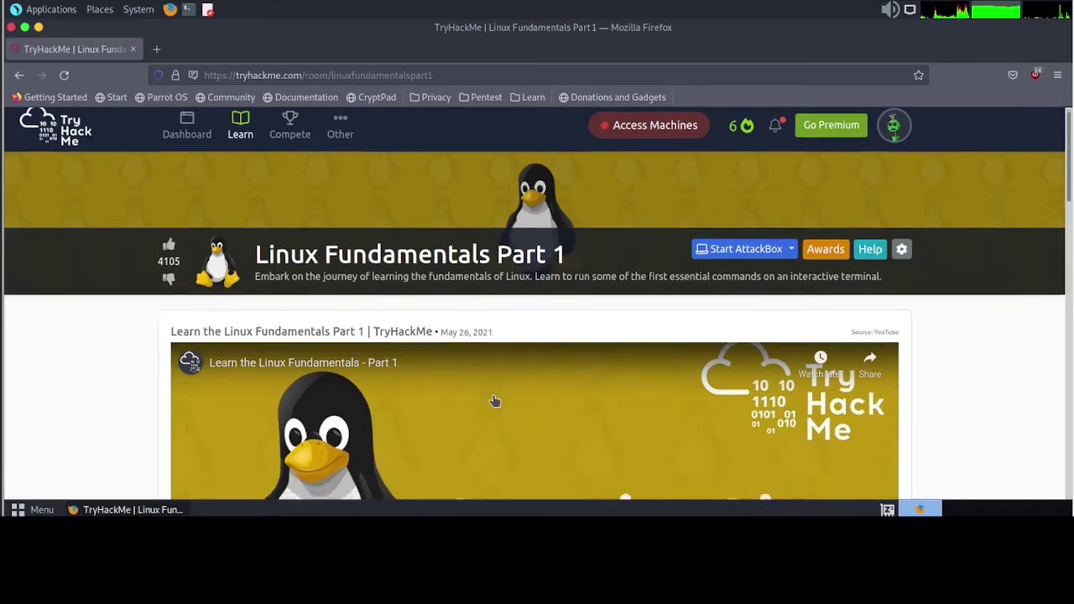
Read Task 1's introduction and room goals, mark it Completed, and expand Task 2.
{"action": "scroll", "coordinate": [496, 402], "scroll_direction": "down", "scroll_amount": 5}
{"action": "scroll", "coordinate": [495, 403], "scroll_direction": "down", "scroll_amount": 4}
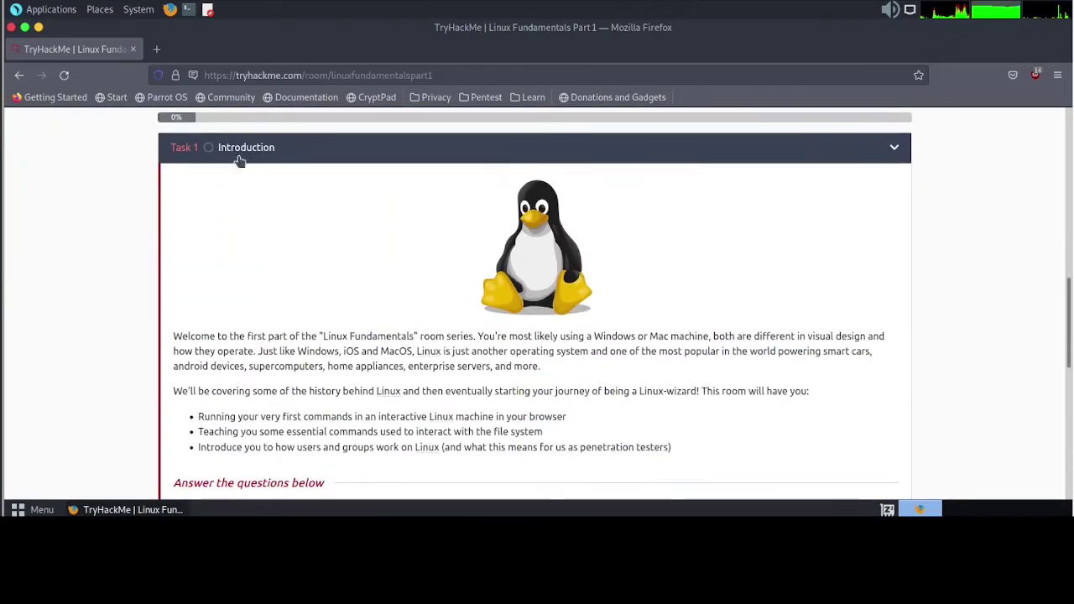
{"action": "scroll", "coordinate": [249, 224], "scroll_direction": "down", "scroll_amount": 3}
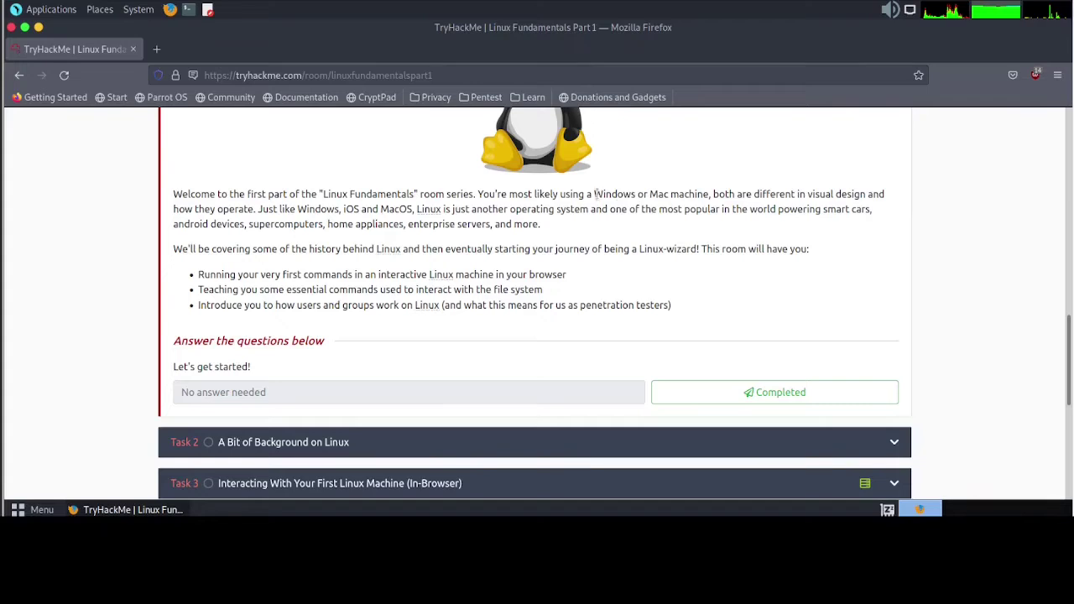
{"action": "left_click_drag", "start_coordinate": [595, 193], "coordinate": [669, 193]}
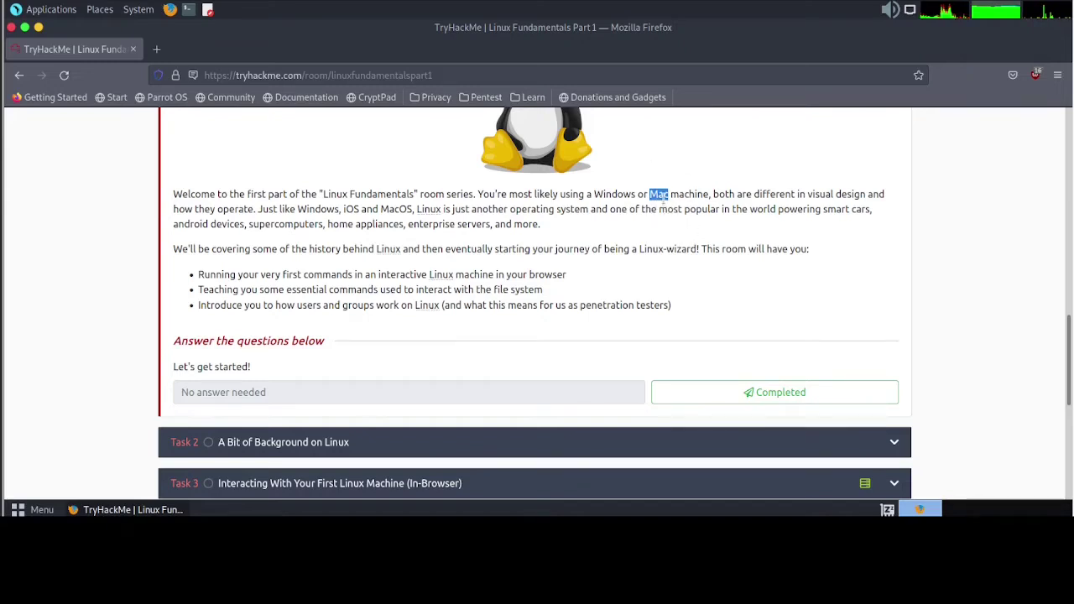
{"action": "left_click", "coordinate": [173, 250]}
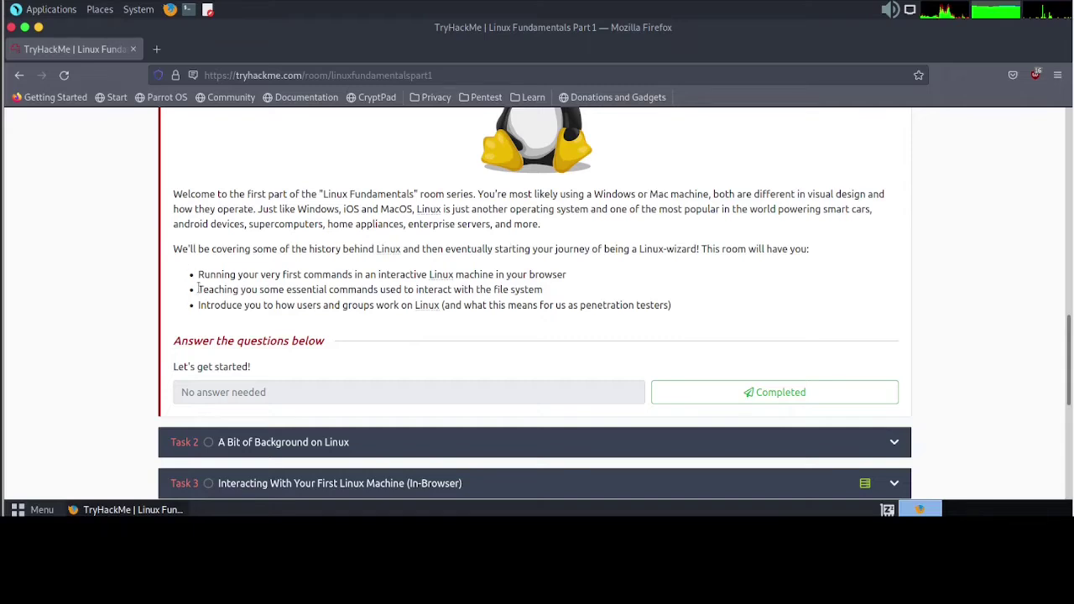
{"action": "left_click_drag", "start_coordinate": [199, 274], "coordinate": [676, 314]}
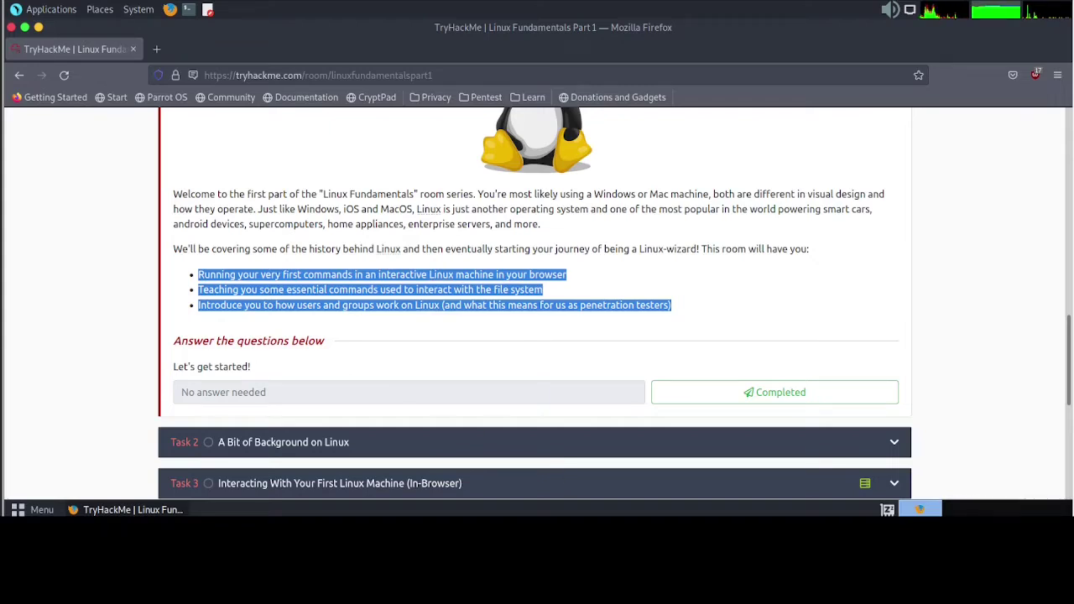
{"action": "left_click", "coordinate": [574, 327]}
{"action": "left_click", "coordinate": [774, 392]}
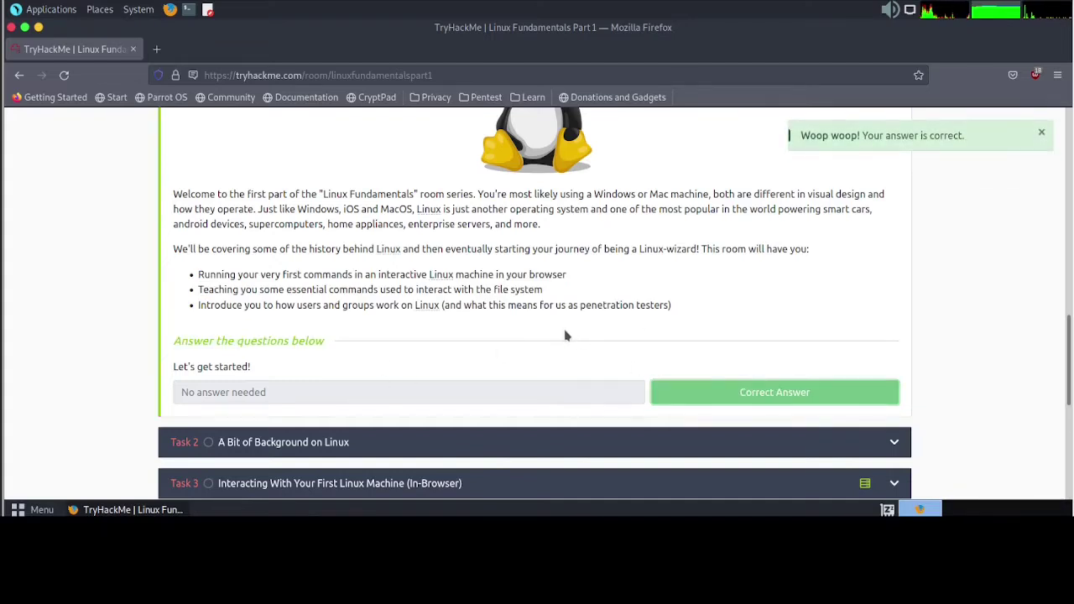
{"action": "left_click", "coordinate": [368, 443]}
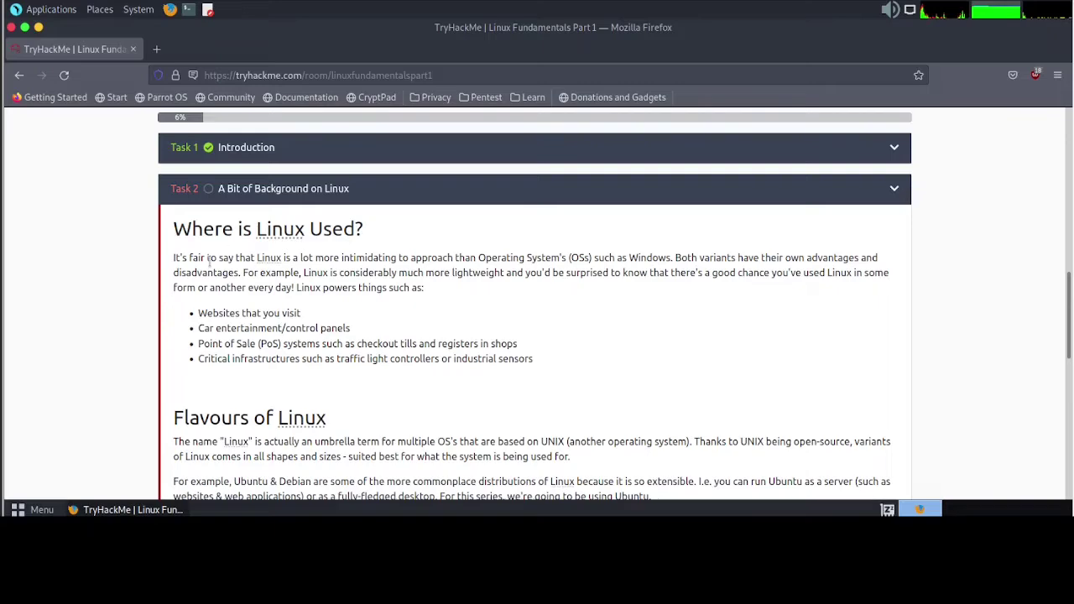
Read Task 2's background, highlighting the Flavours of Linux heading and Ubuntu.
{"action": "scroll", "coordinate": [214, 252], "scroll_direction": "down", "scroll_amount": 3}
{"action": "scroll", "coordinate": [230, 210], "scroll_direction": "up", "scroll_amount": 1}
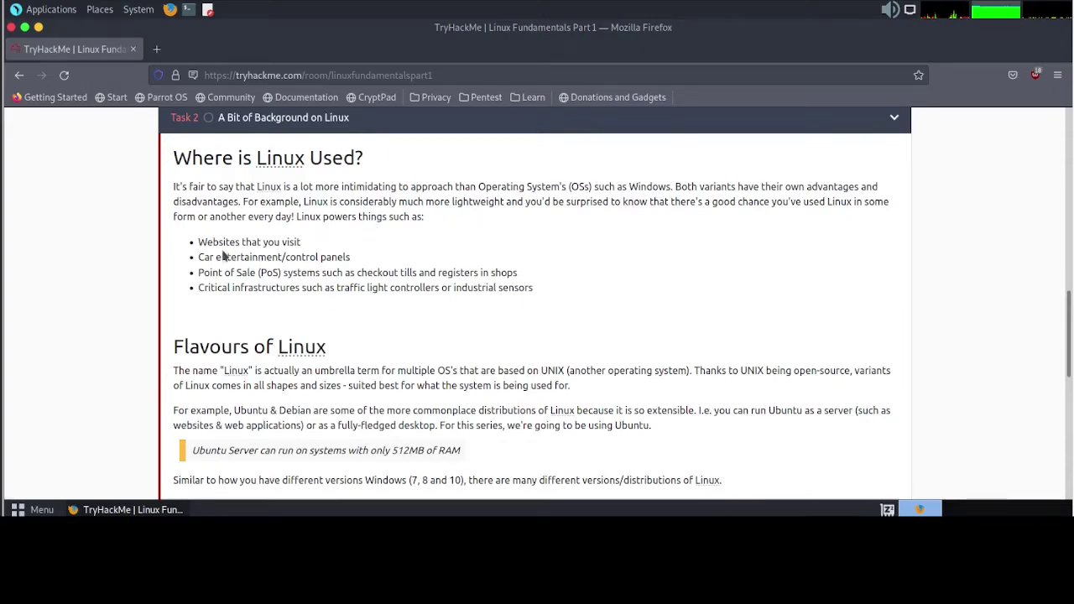
{"action": "double_click", "coordinate": [286, 242]}
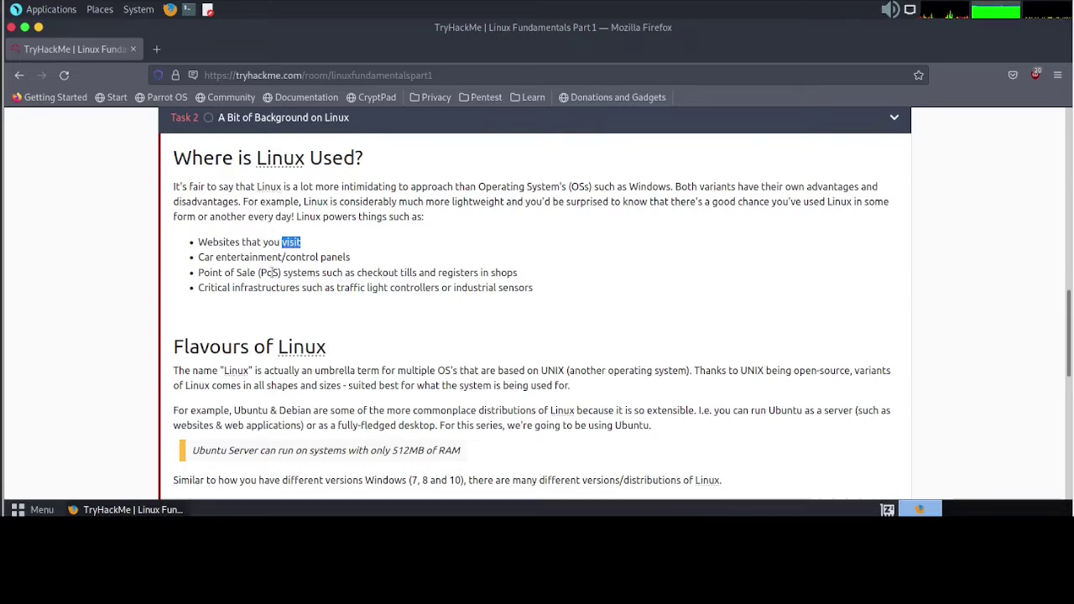
{"action": "scroll", "coordinate": [293, 289], "scroll_direction": "down", "scroll_amount": 3}
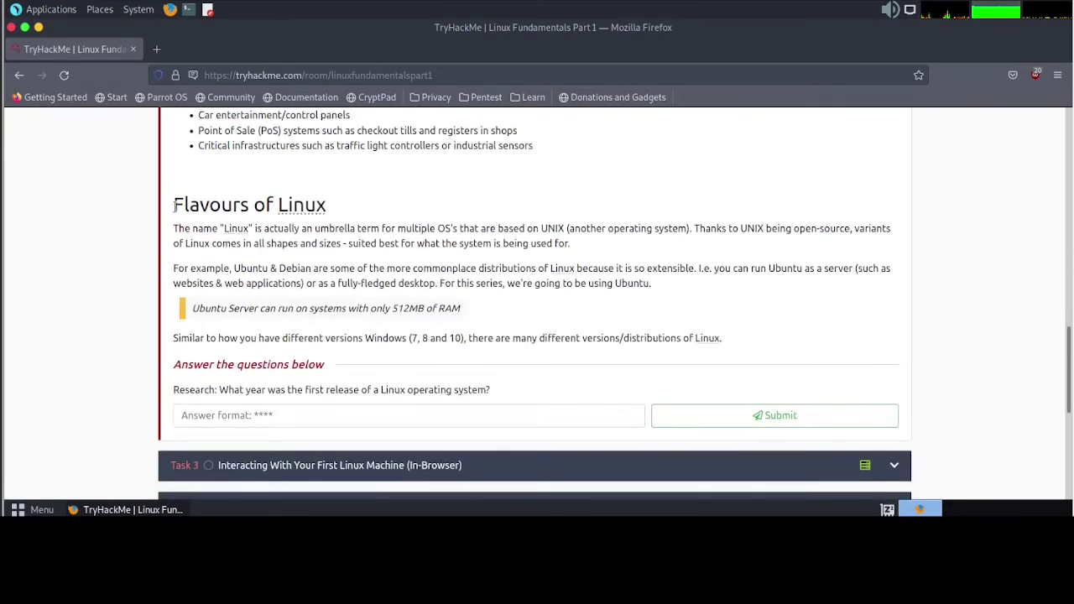
{"action": "left_click_drag", "start_coordinate": [175, 206], "coordinate": [305, 222]}
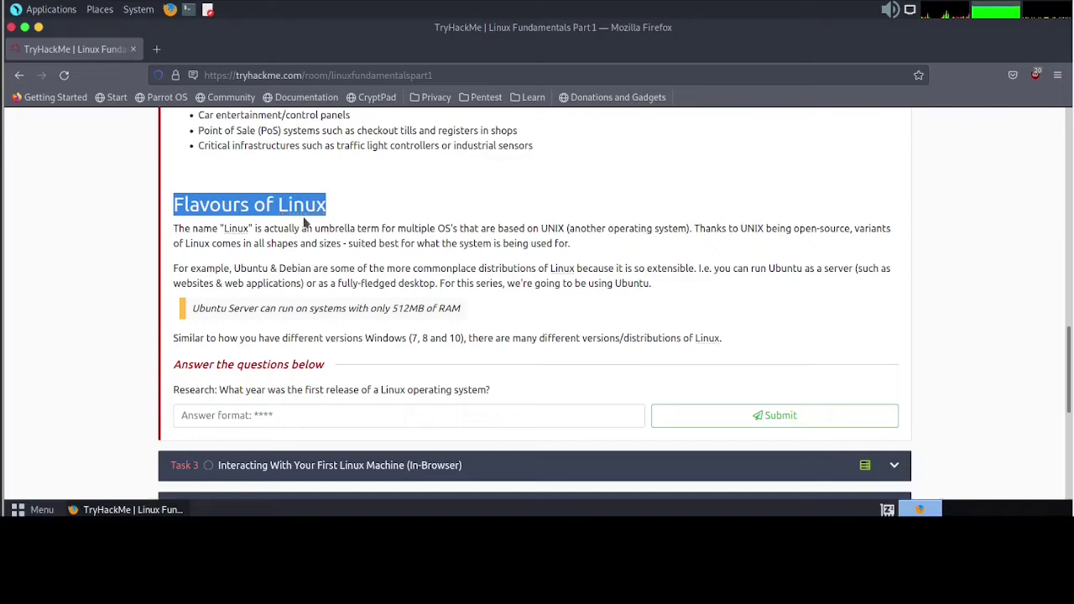
{"action": "left_click", "coordinate": [270, 204]}
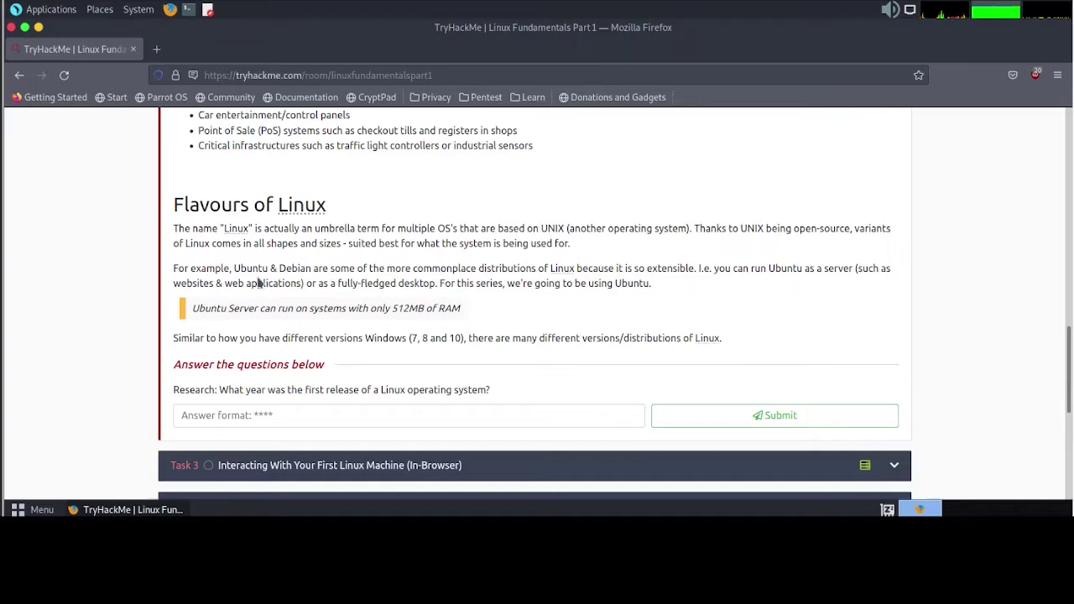
{"action": "left_click_drag", "start_coordinate": [234, 267], "coordinate": [310, 268]}
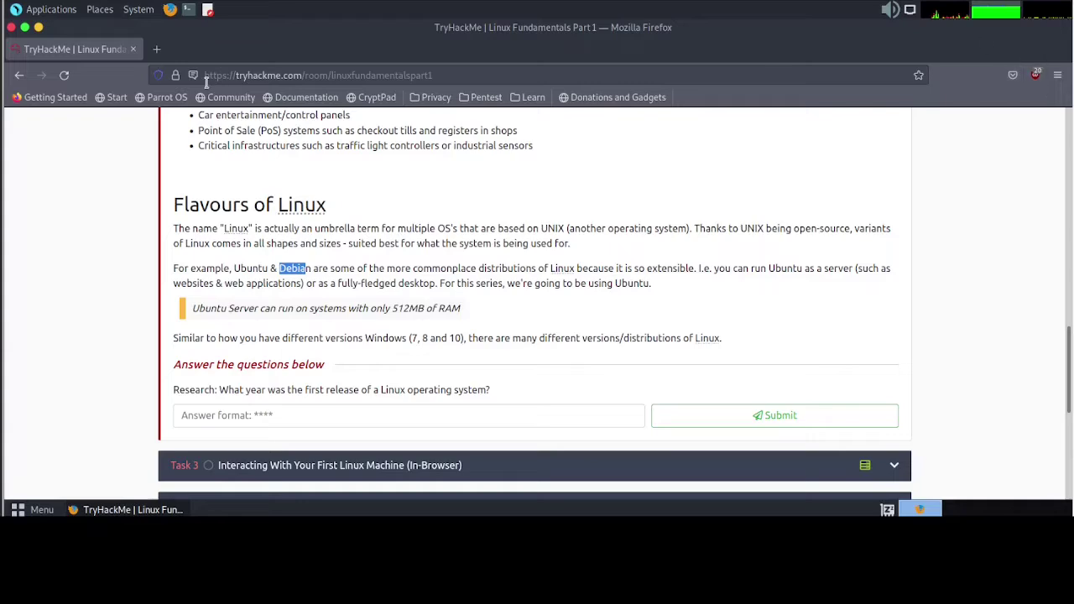
Review the Ubuntu Server 512MB RAM note and the release-year research question.
{"action": "left_click", "coordinate": [38, 28]}
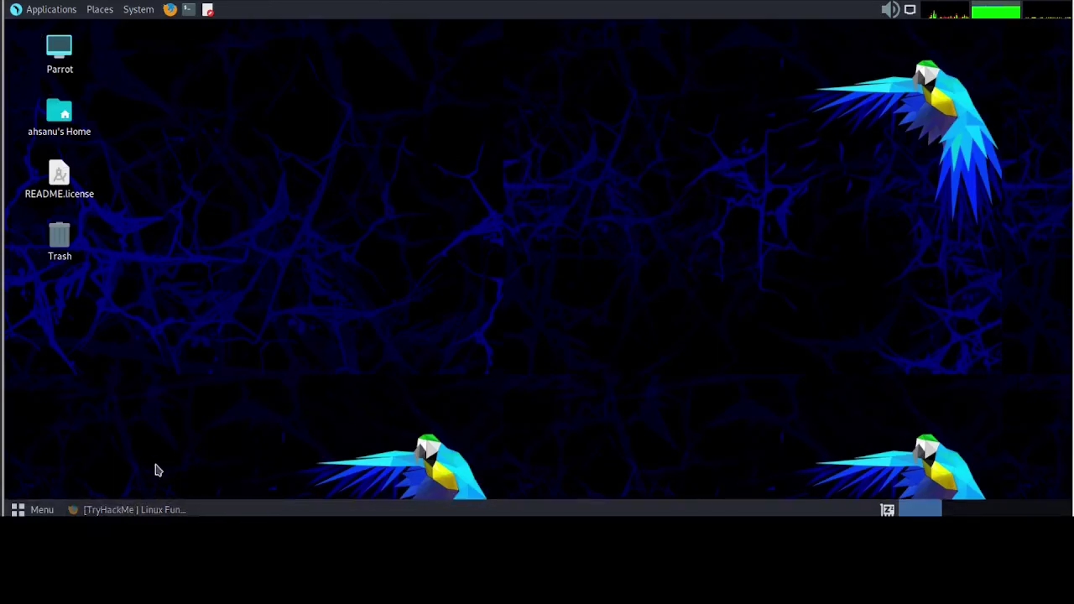
{"action": "left_click", "coordinate": [148, 509]}
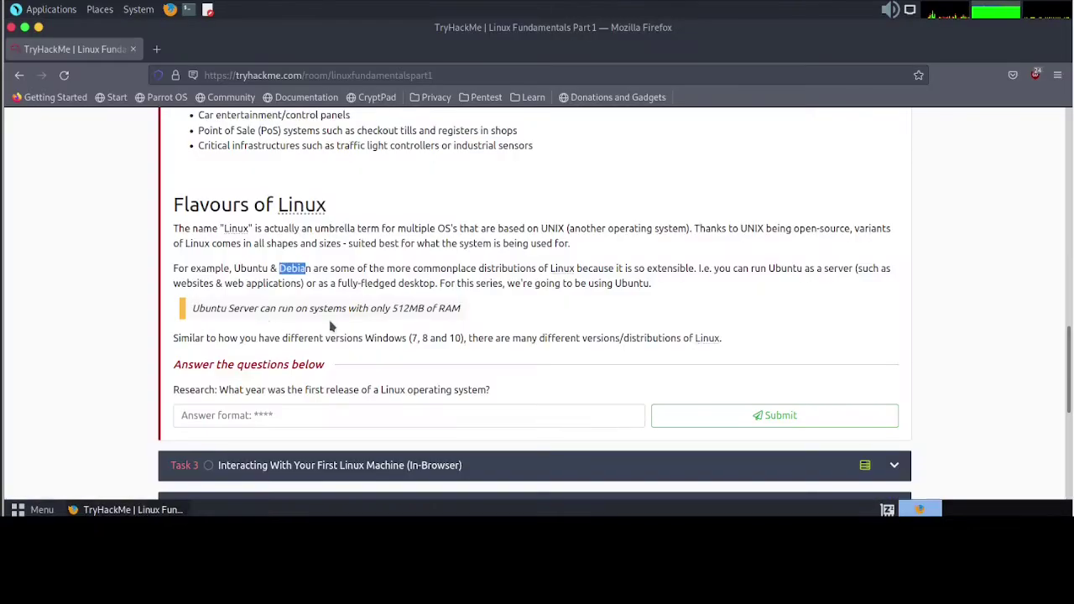
{"action": "scroll", "coordinate": [330, 326], "scroll_direction": "down", "scroll_amount": 1}
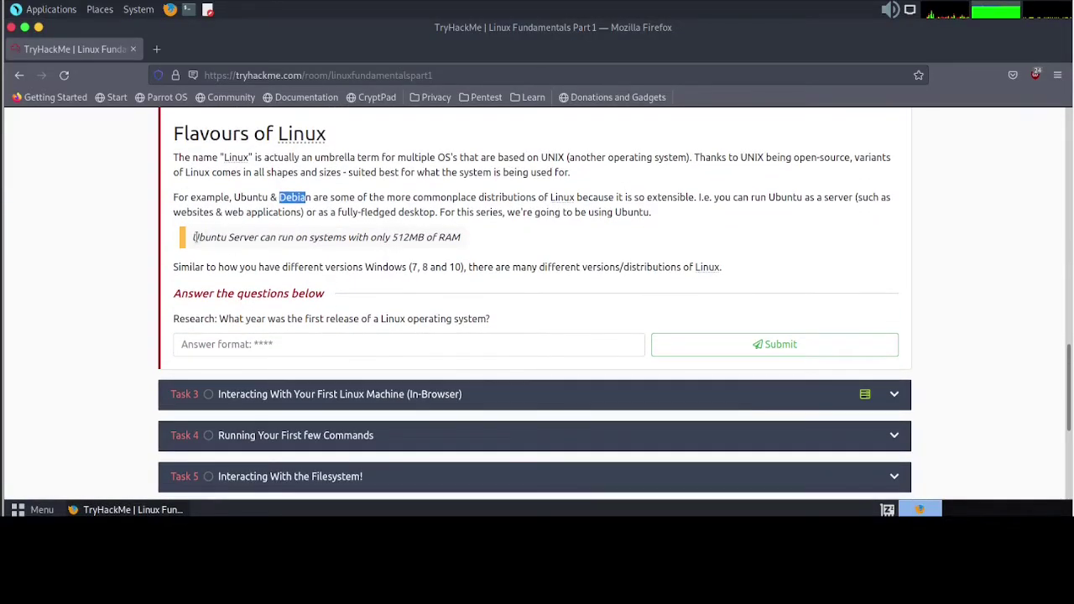
{"action": "left_click_drag", "start_coordinate": [193, 238], "coordinate": [360, 238]}
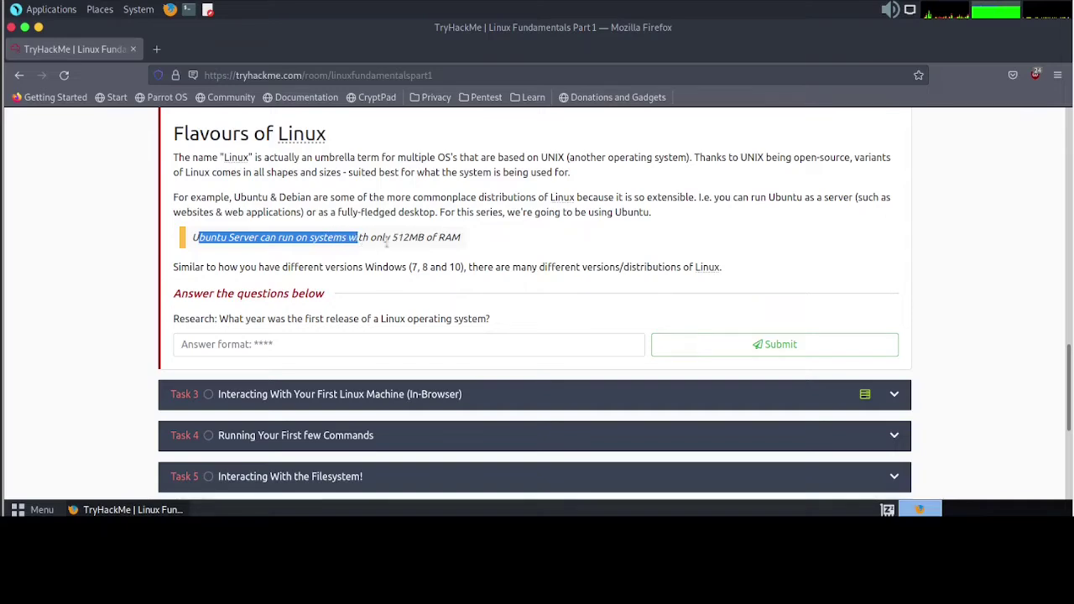
{"action": "left_click_drag", "start_coordinate": [394, 237], "coordinate": [417, 238]}
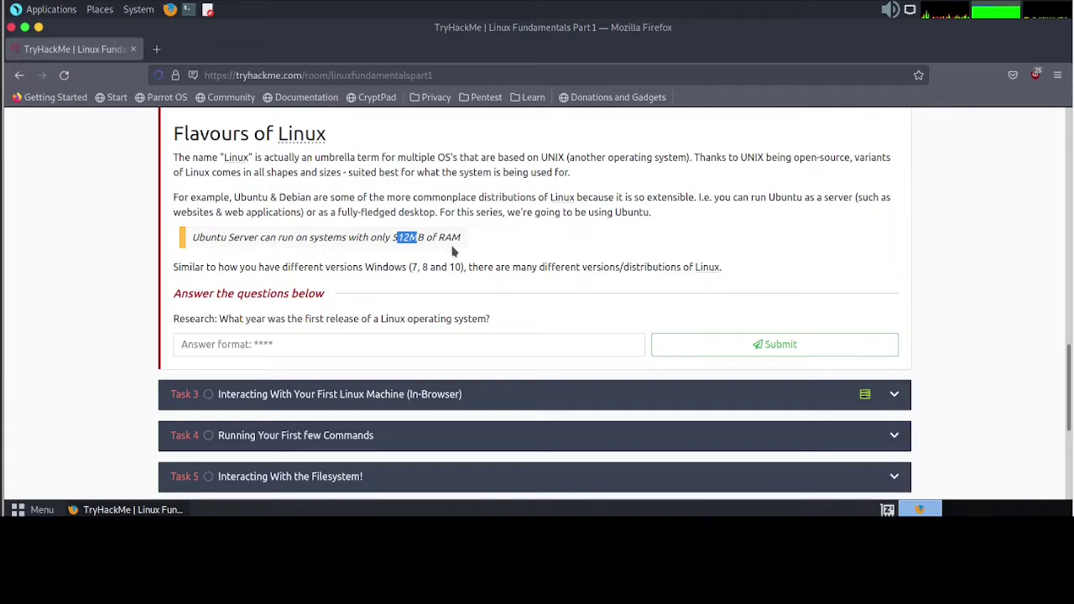
{"action": "left_click", "coordinate": [446, 260]}
{"action": "left_click_drag", "start_coordinate": [174, 319], "coordinate": [473, 319]}
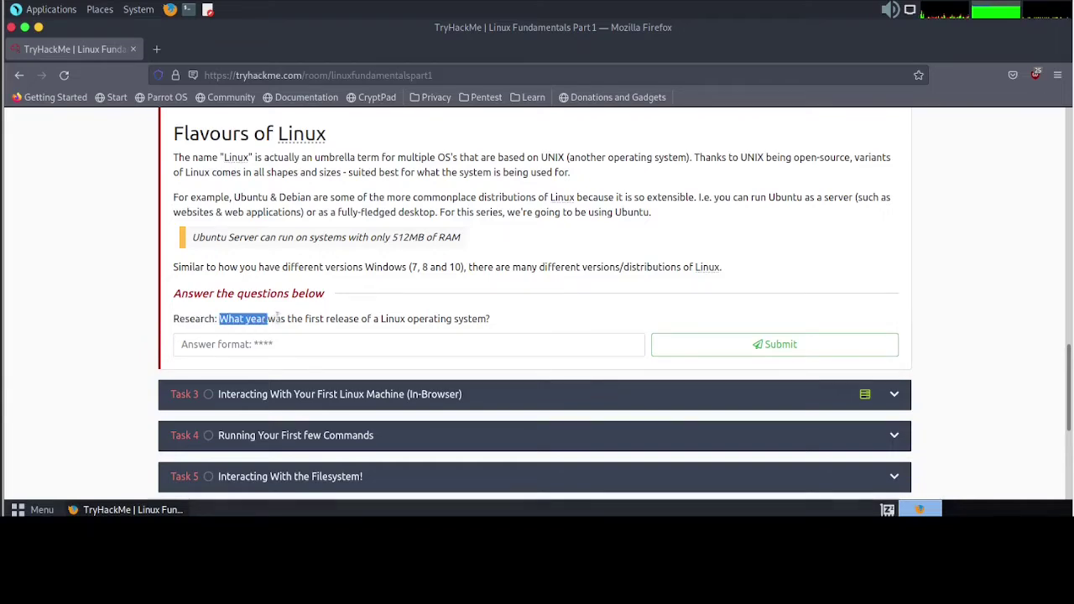
Submit 1991 as the first Linux release year and expand Task 3.
{"action": "left_click", "coordinate": [379, 347]}
{"action": "type", "text": "1991"}
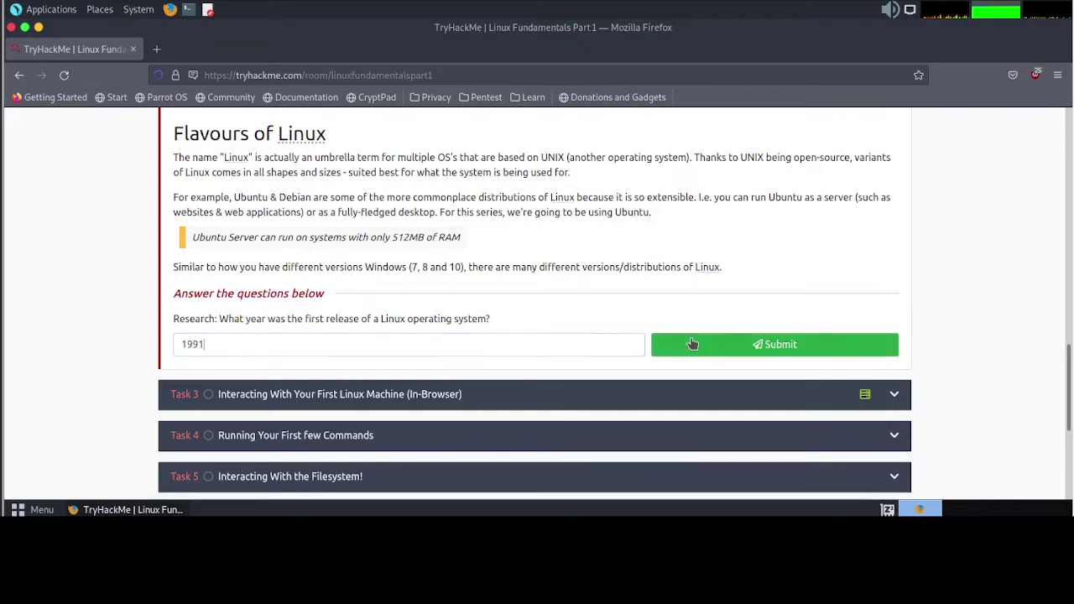
{"action": "left_click", "coordinate": [691, 337]}
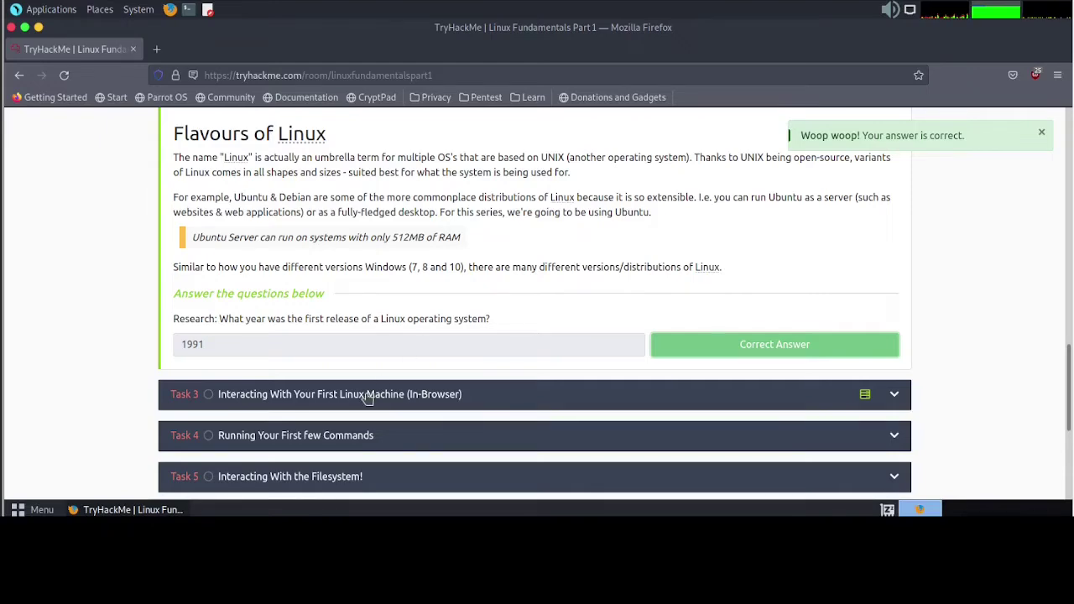
{"action": "left_click", "coordinate": [367, 396]}
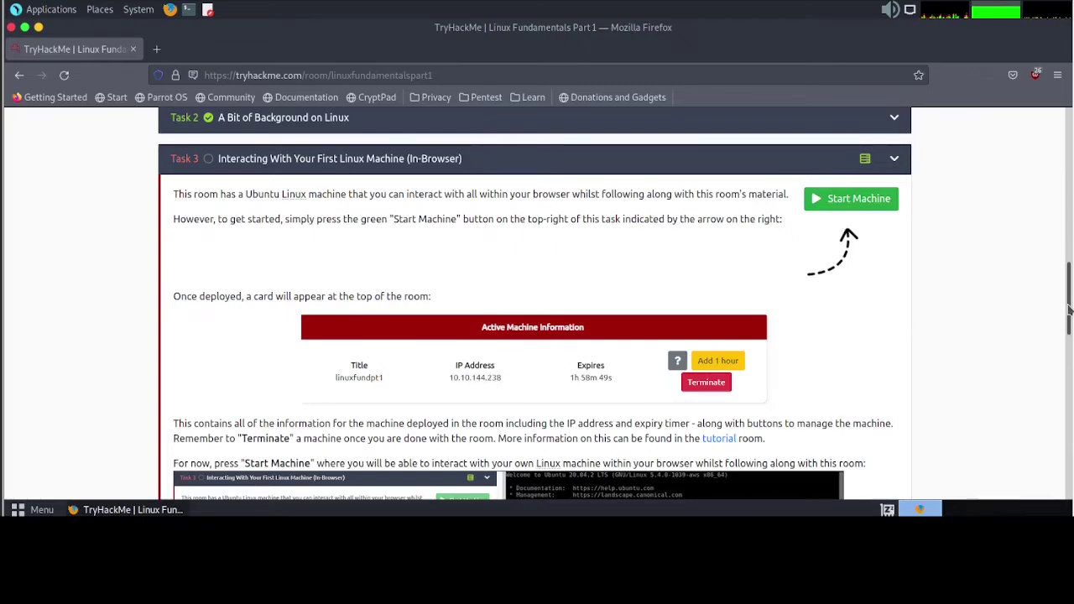
Show the profile avatar's account dropdown listing Profile, Badges, My Rooms and Access.
{"action": "left_click_drag", "start_coordinate": [1069, 310], "coordinate": [1071, 143]}
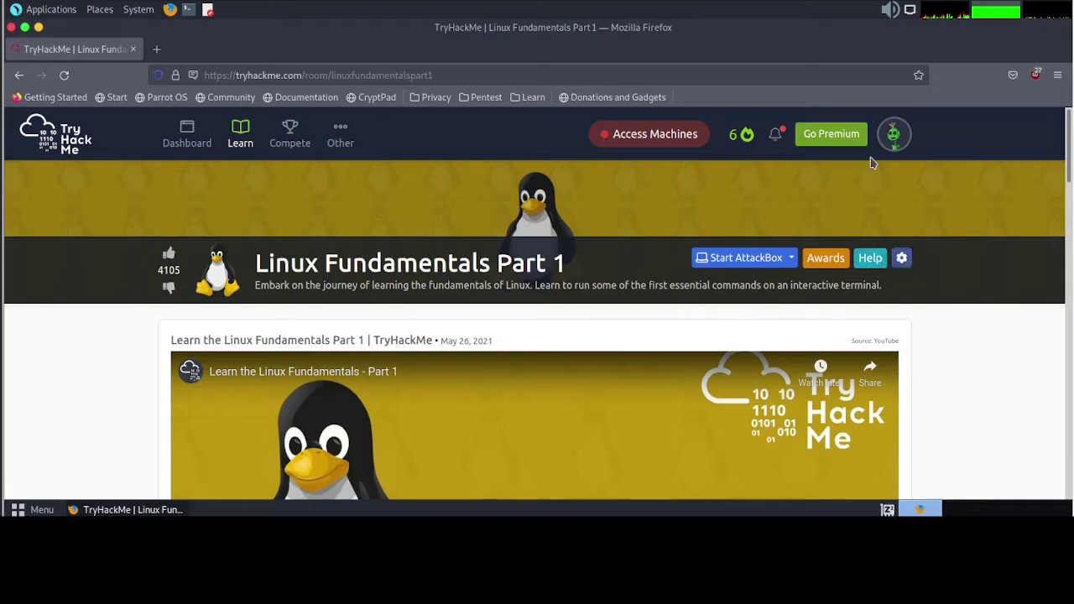
{"action": "left_click", "coordinate": [893, 140]}
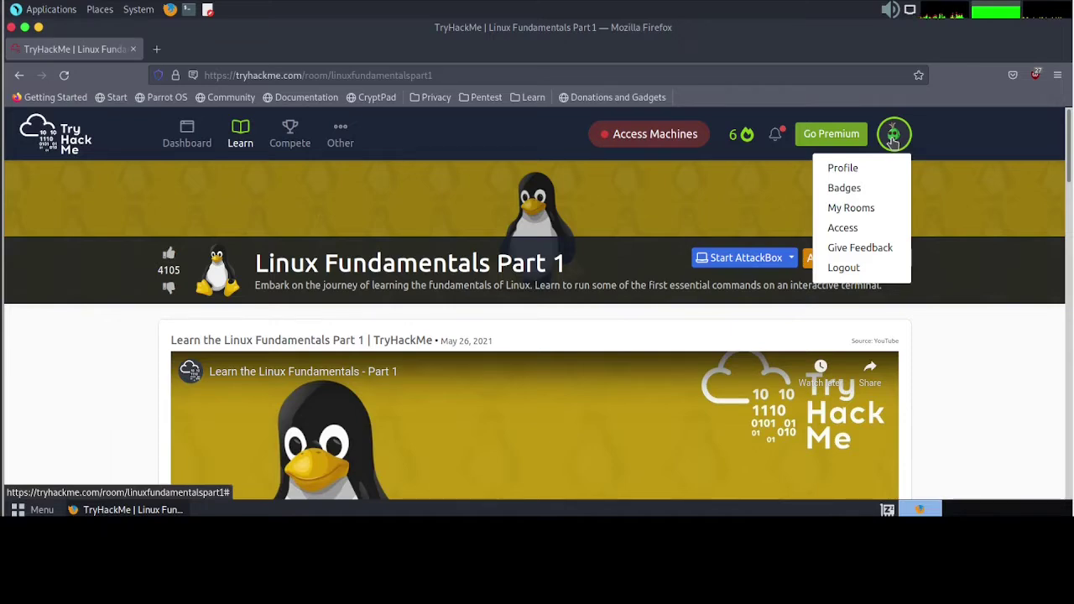
{"action": "left_click", "coordinate": [893, 137]}
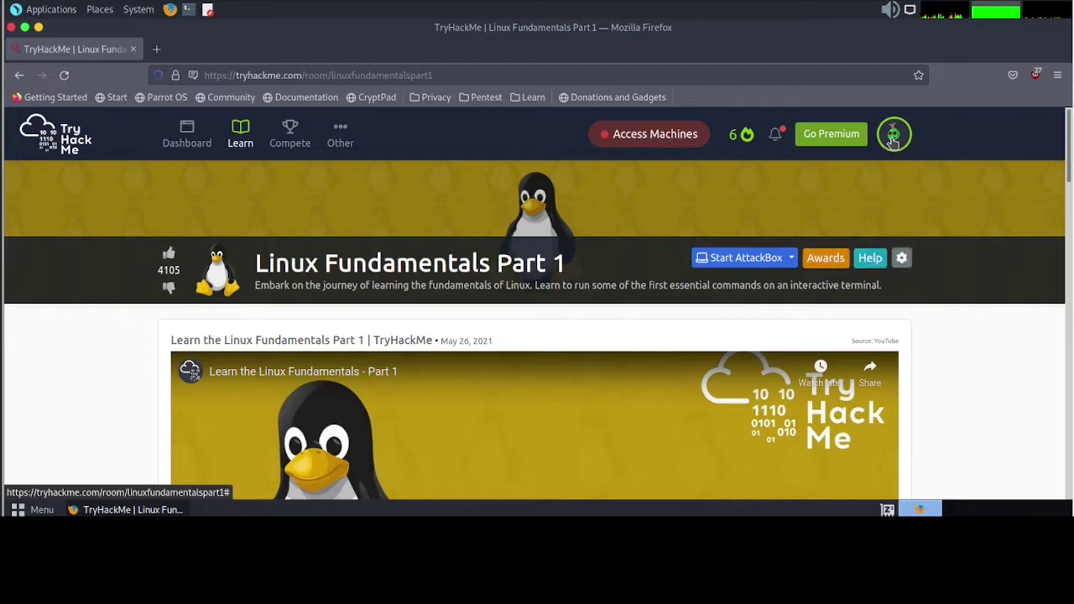
{"action": "left_click", "coordinate": [892, 137]}
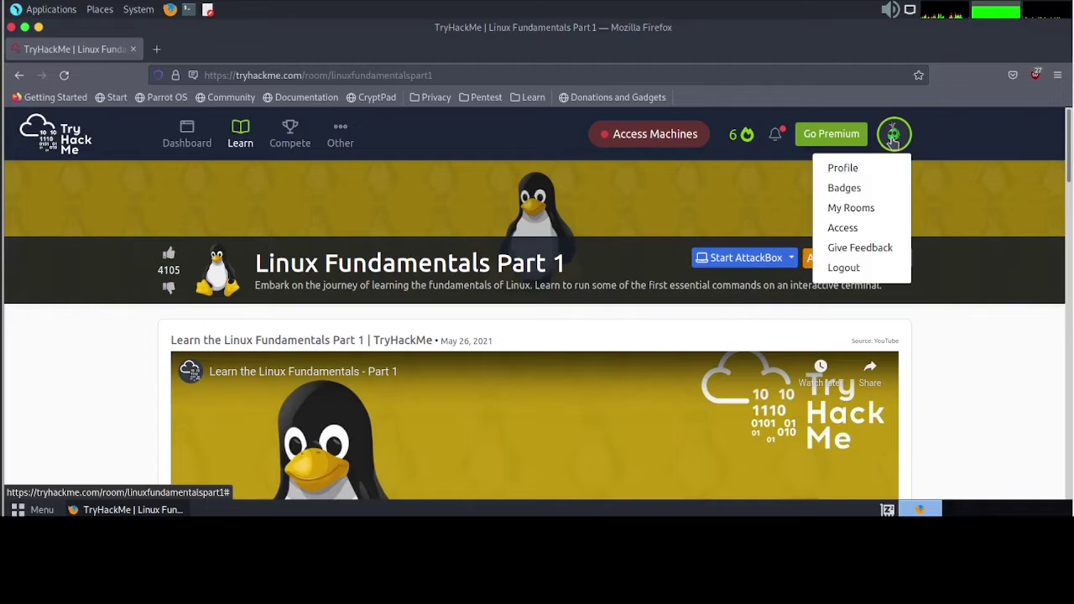
Open the Access page in a new tab and keep AU-Regular-1 as the VPN server.
{"action": "middle_click", "coordinate": [861, 236]}
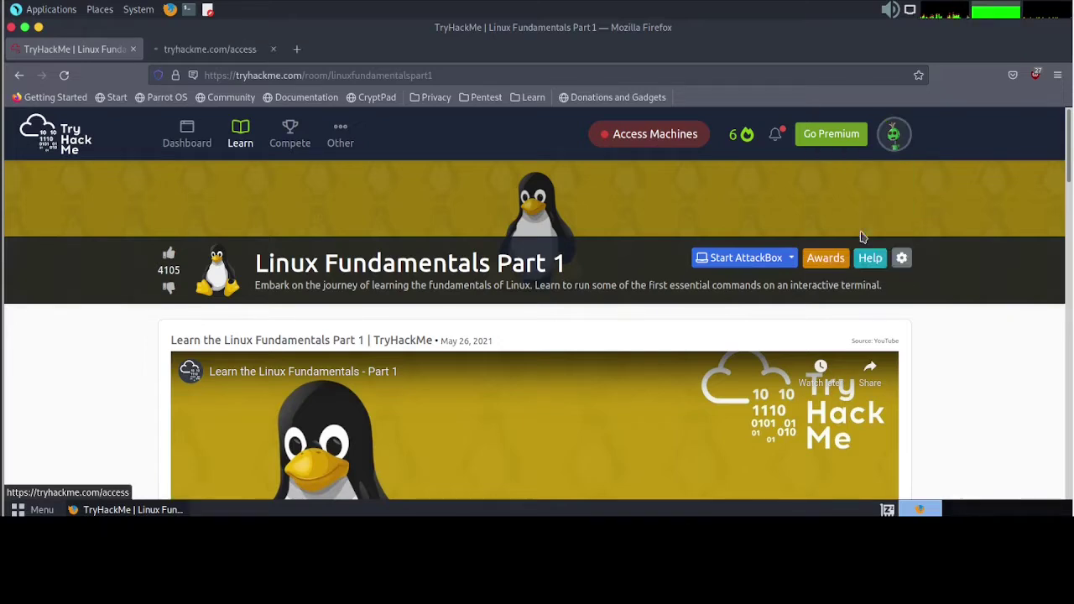
{"action": "left_click", "coordinate": [205, 52]}
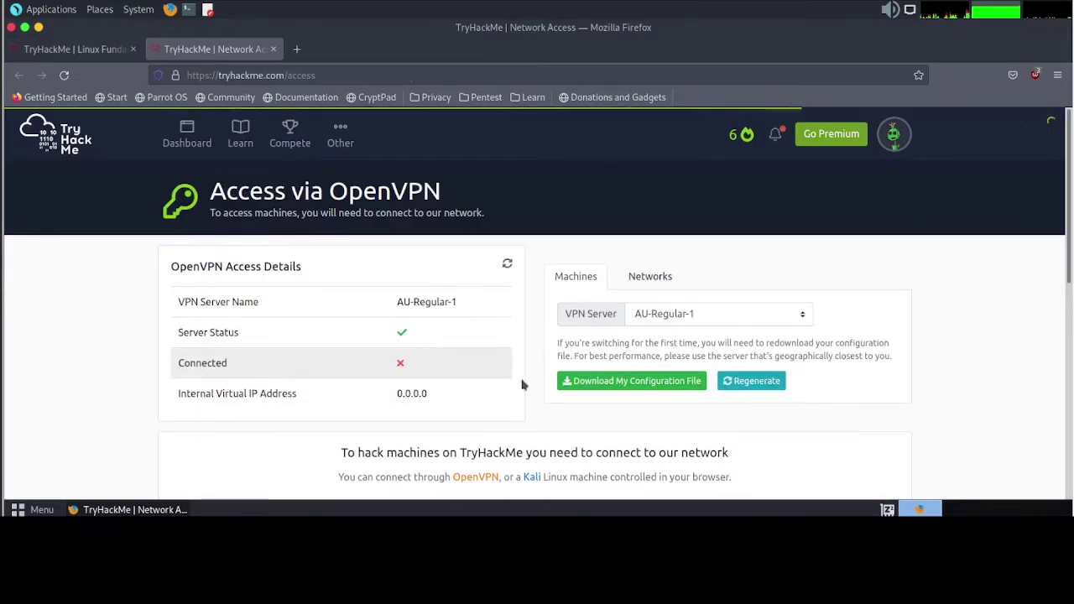
{"action": "left_click", "coordinate": [803, 316]}
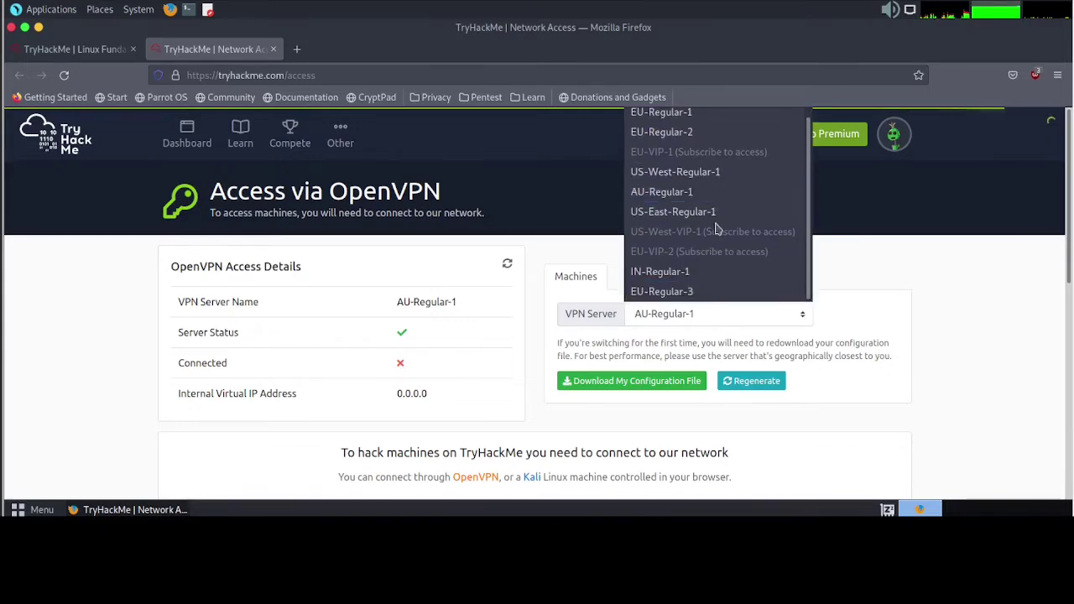
{"action": "left_click", "coordinate": [688, 192]}
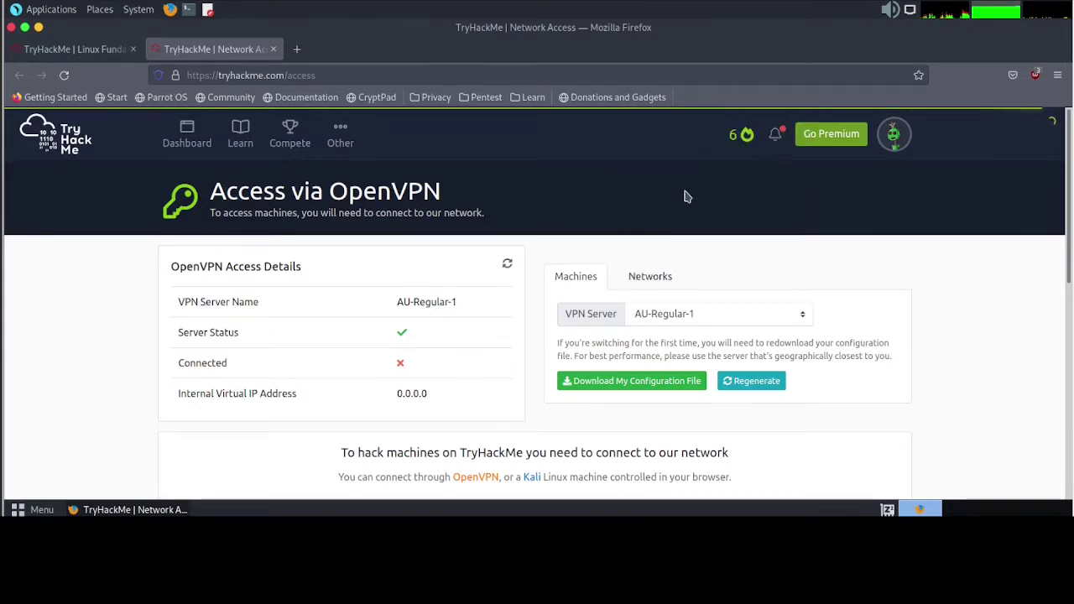
{"action": "left_click", "coordinate": [803, 319]}
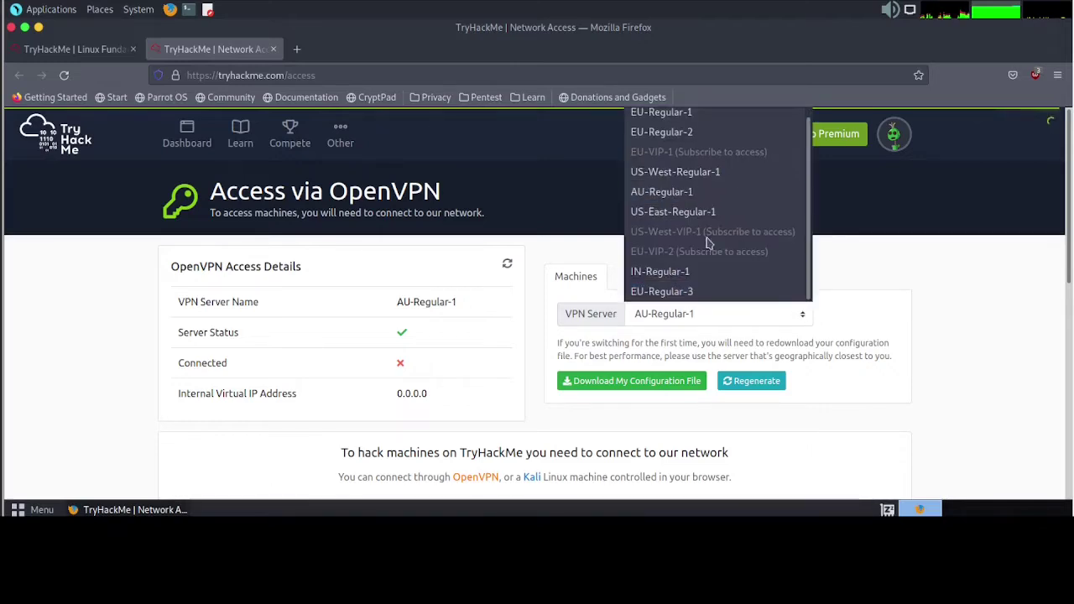
{"action": "left_click", "coordinate": [688, 192]}
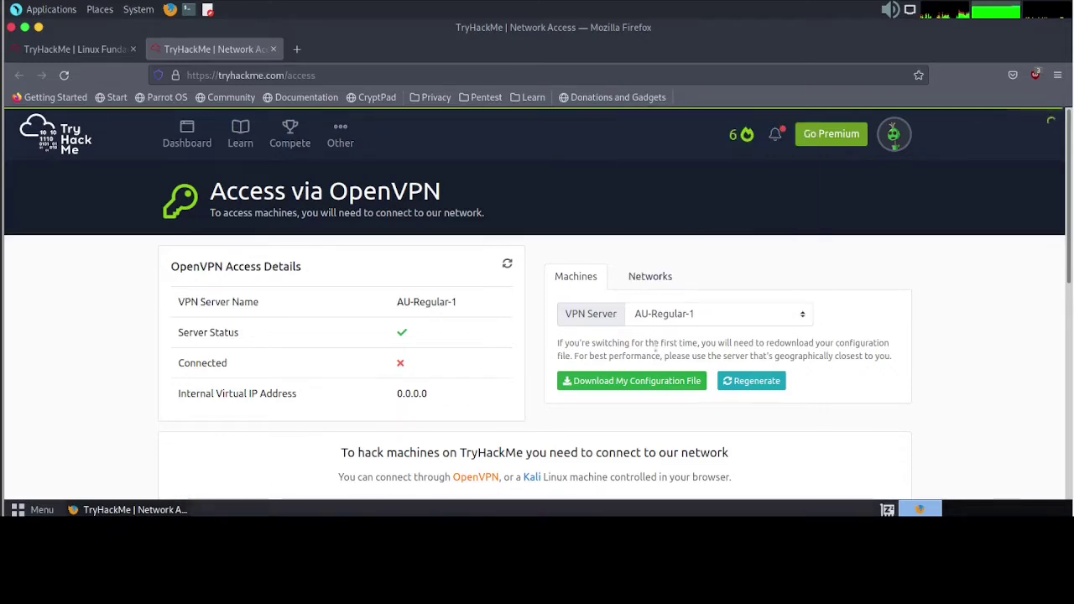
Download and save the OpenVPN configuration file, then start a terminal window.
{"action": "left_click", "coordinate": [631, 386]}
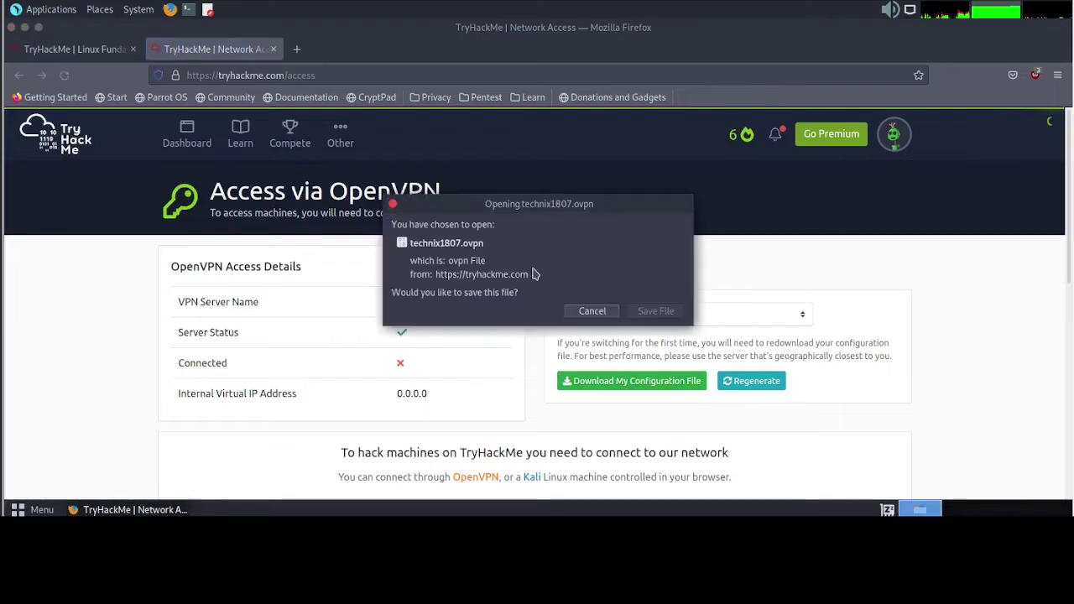
{"action": "left_click", "coordinate": [656, 312]}
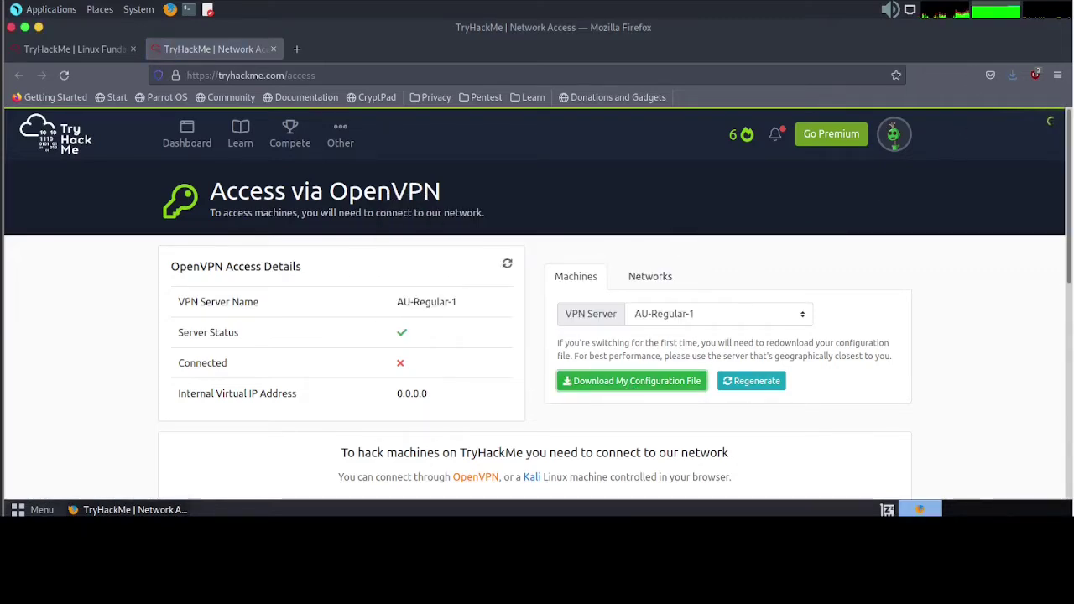
{"action": "left_click", "coordinate": [188, 11]}
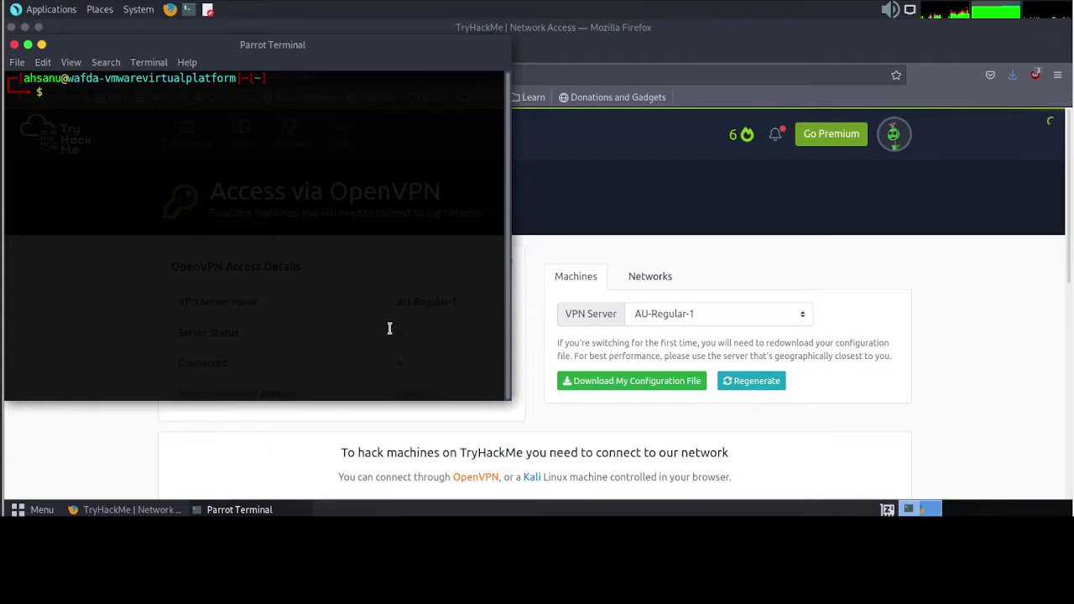
List the home directory, change into Downloads and list its files.
{"action": "type", "text": "ls"}
{"action": "key", "text": "Return"}
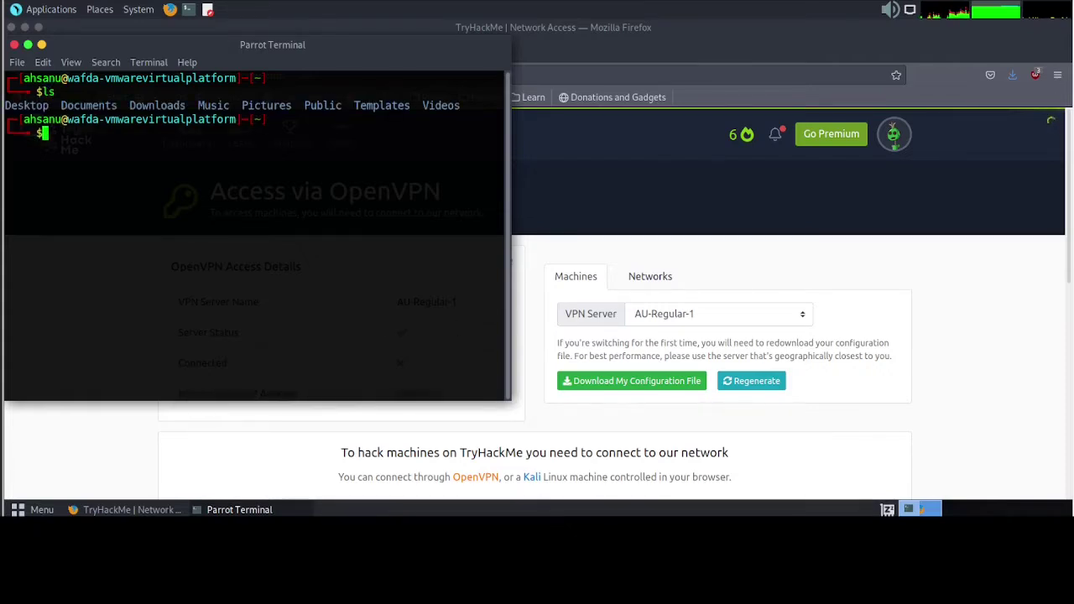
{"action": "left_click_drag", "start_coordinate": [130, 105], "coordinate": [184, 105]}
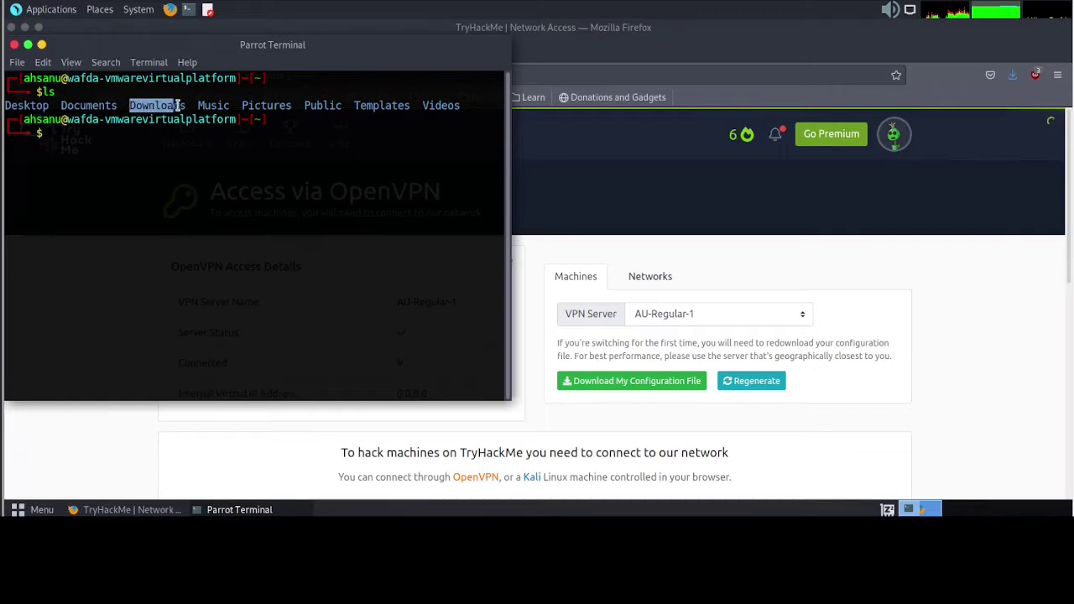
{"action": "left_click", "coordinate": [118, 134]}
{"action": "type", "text": "c"}
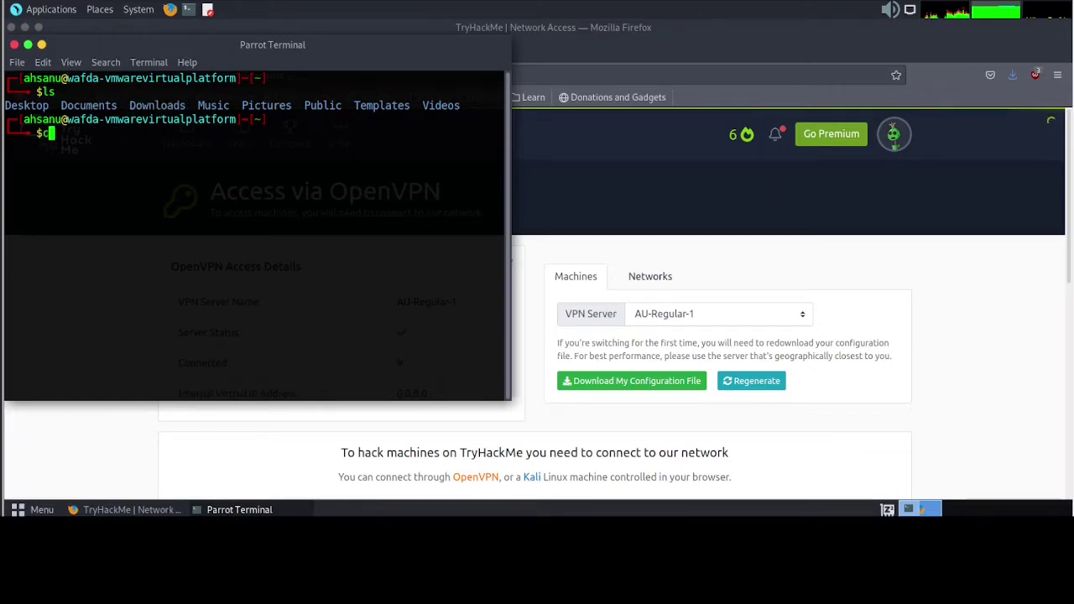
{"action": "type", "text": "d d"}
{"action": "key", "text": "BackSpace"}
{"action": "type", "text": "Down"}
{"action": "key", "text": "Tab"}
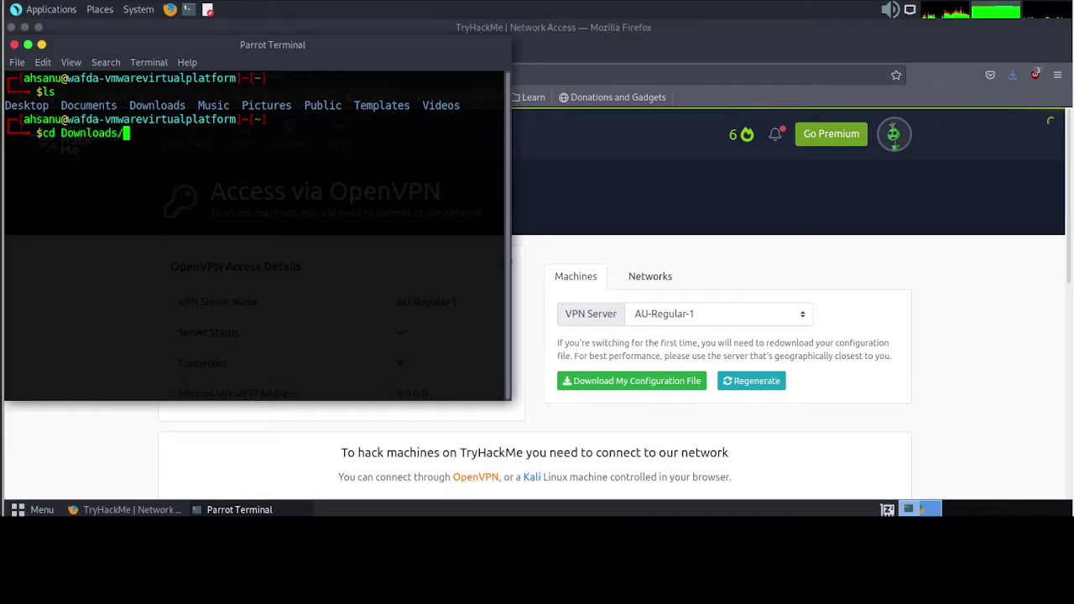
{"action": "key", "text": "Return"}
{"action": "type", "text": "ls"}
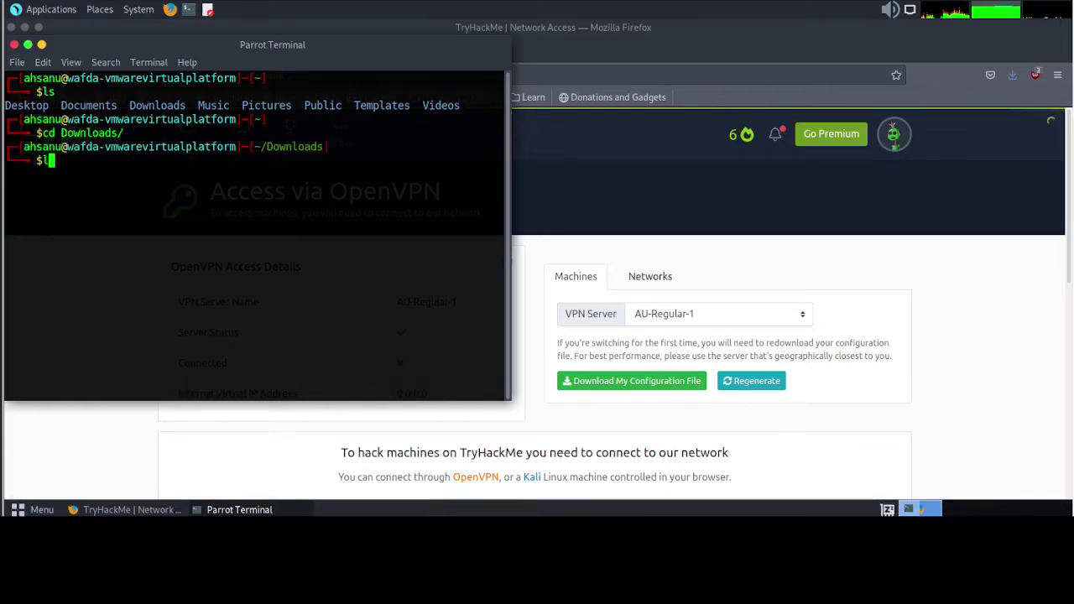
{"action": "key", "text": "Return"}
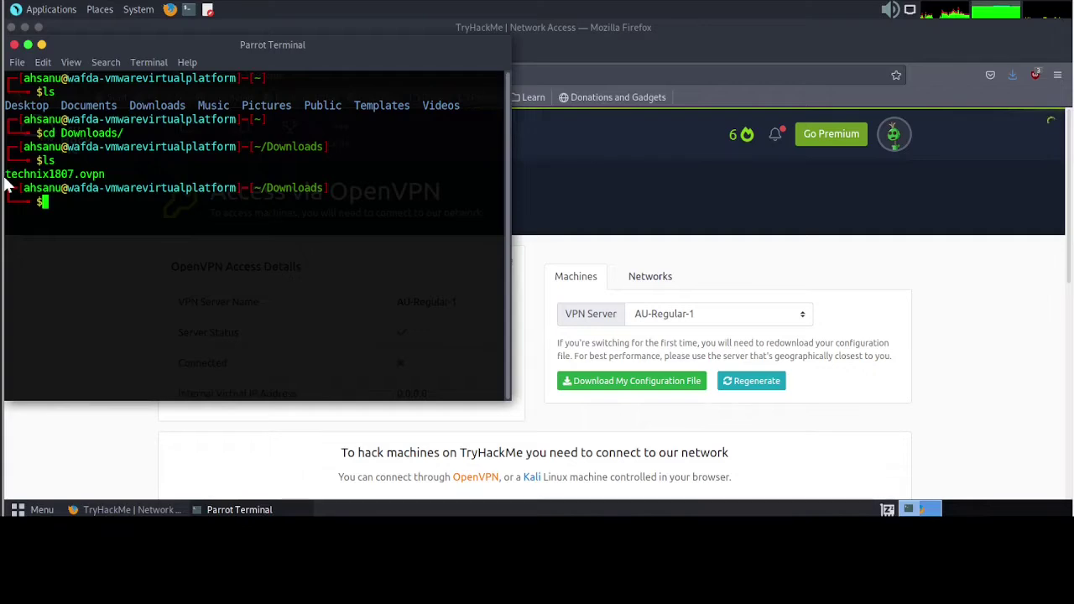
Run sudo openvpn with technix1807.ovpn, enter the sudo password, and maximise the terminal.
{"action": "type", "text": "s"}
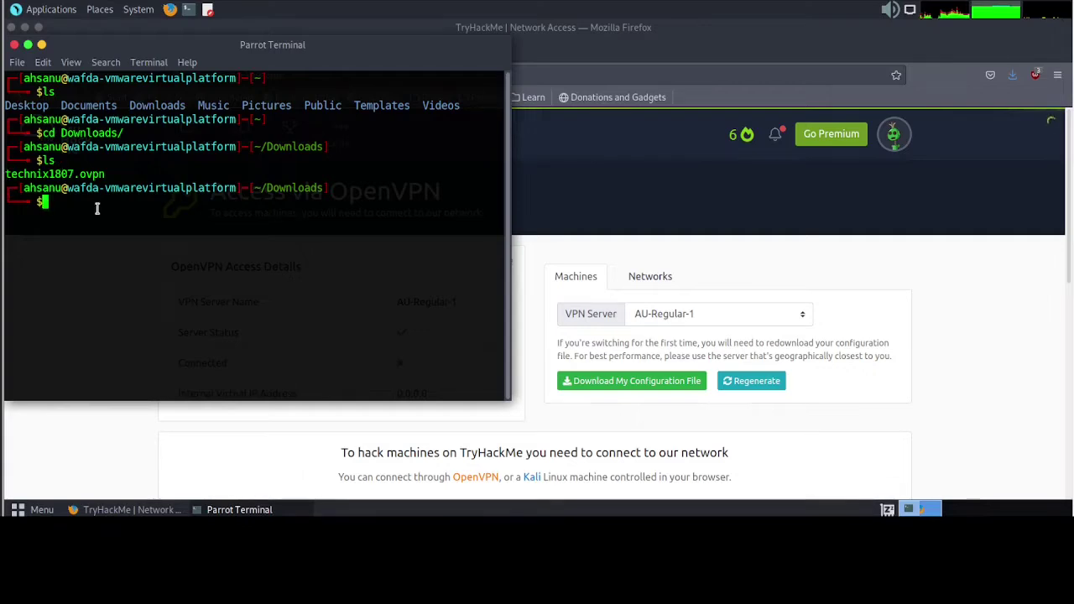
{"action": "type", "text": "udo"}
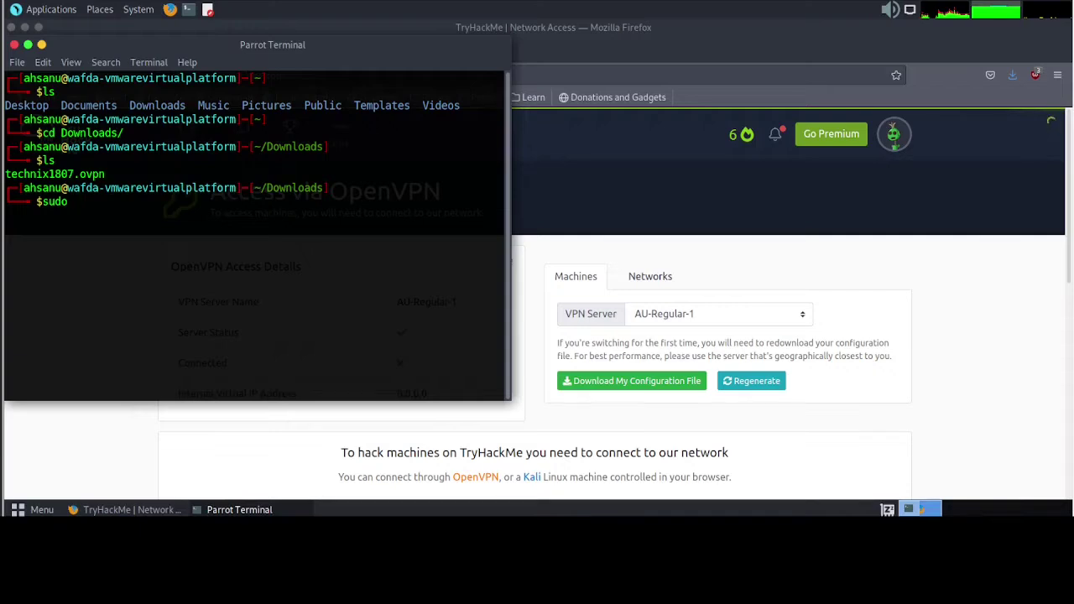
{"action": "type", "text": " openv"}
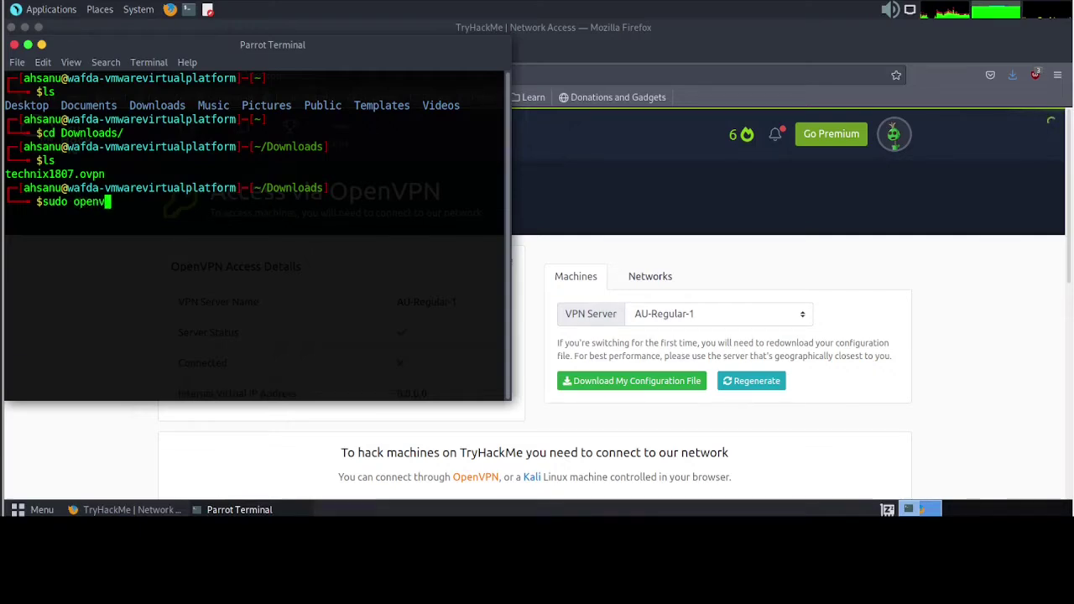
{"action": "type", "text": "pn t"}
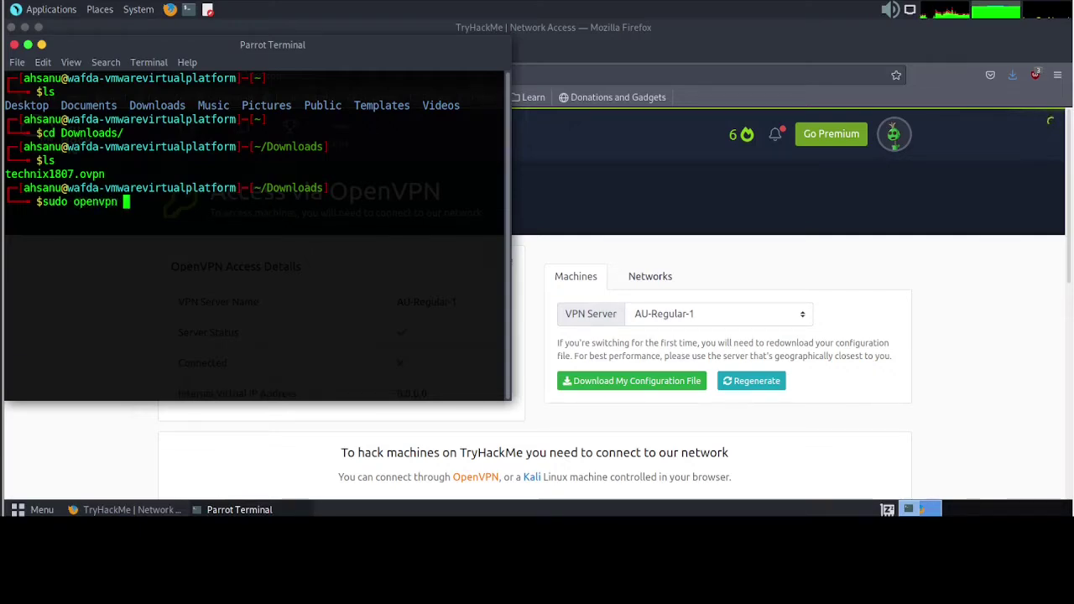
{"action": "type", "text": "e"}
{"action": "key", "text": "Tab"}
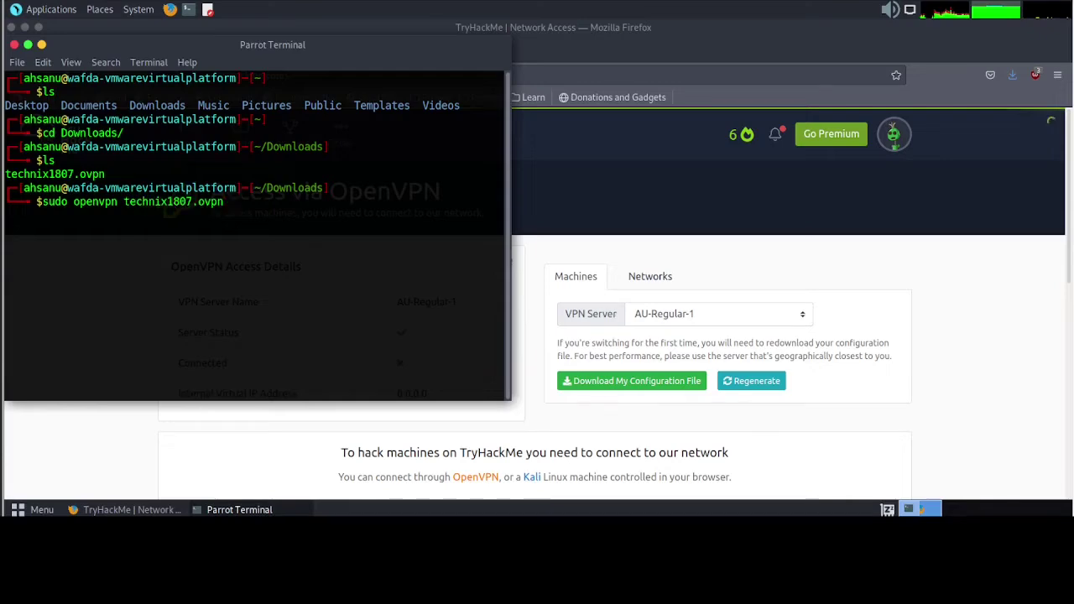
{"action": "key", "text": "Return"}
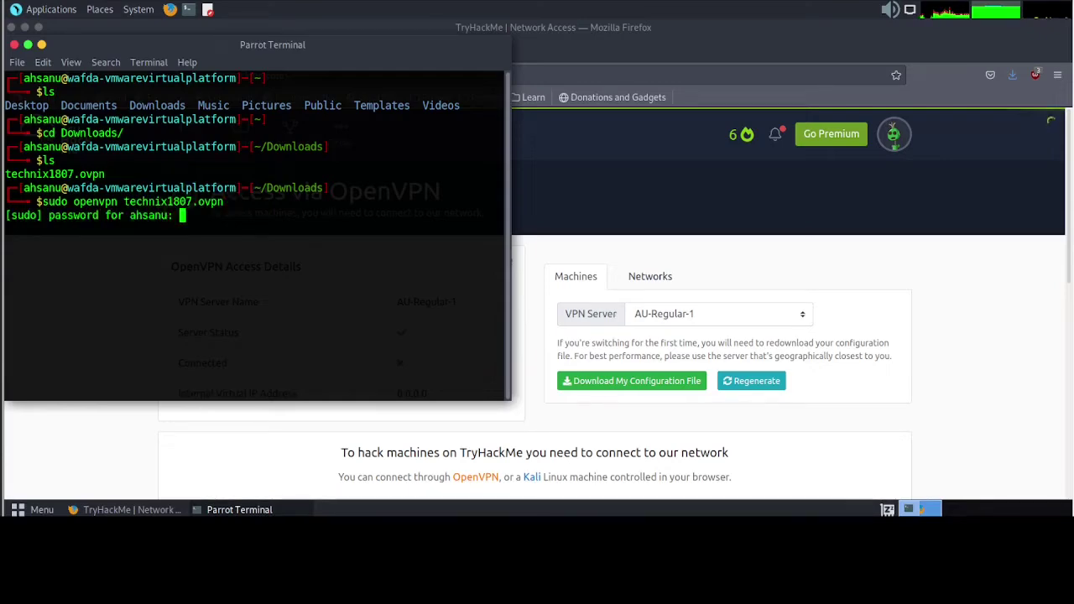
{"action": "key", "text": "Return"}
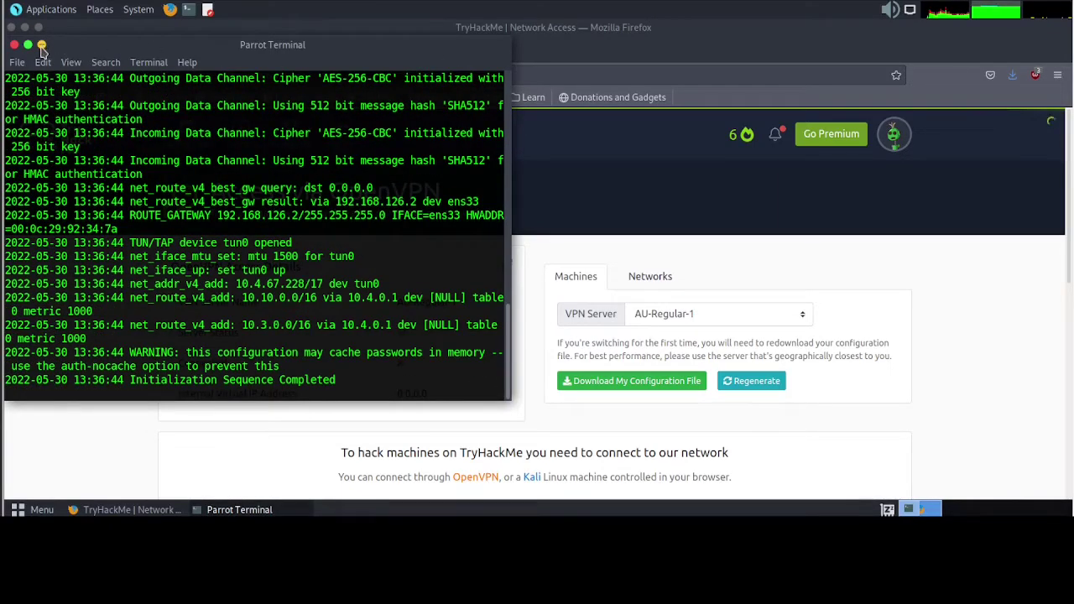
{"action": "left_click", "coordinate": [42, 47]}
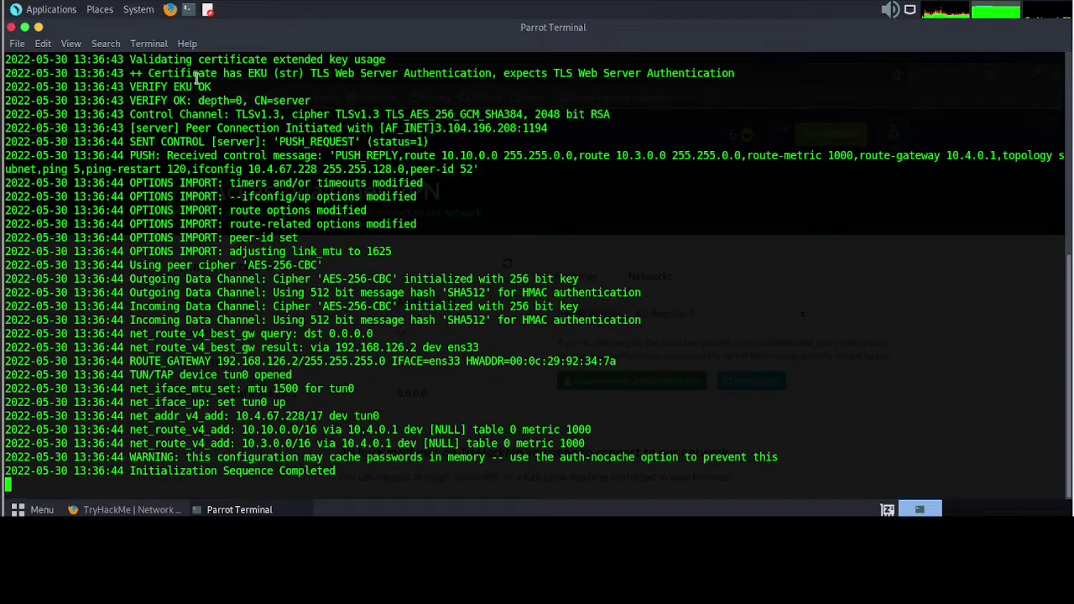
Reload the Access page and select the internal virtual IP 10.4.67.228.
{"action": "left_click", "coordinate": [126, 509]}
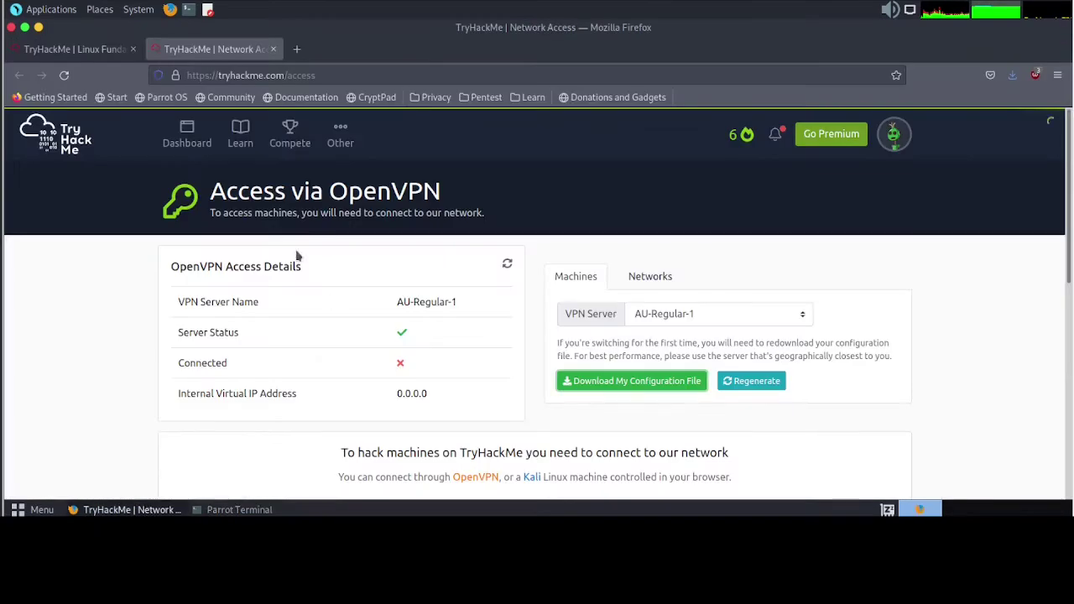
{"action": "key", "text": "F5"}
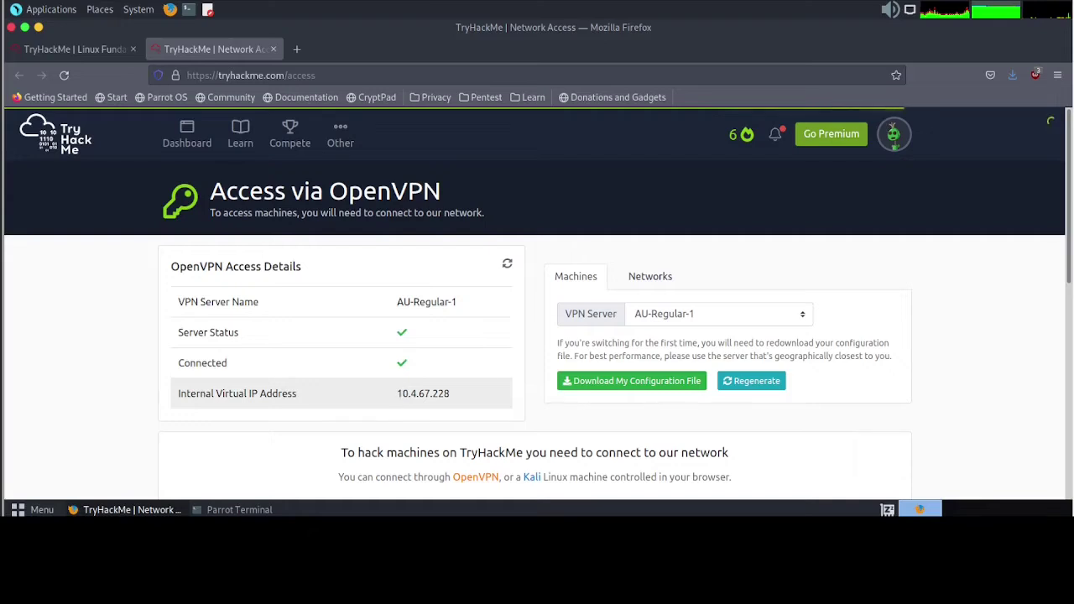
{"action": "left_click_drag", "start_coordinate": [396, 393], "coordinate": [454, 399]}
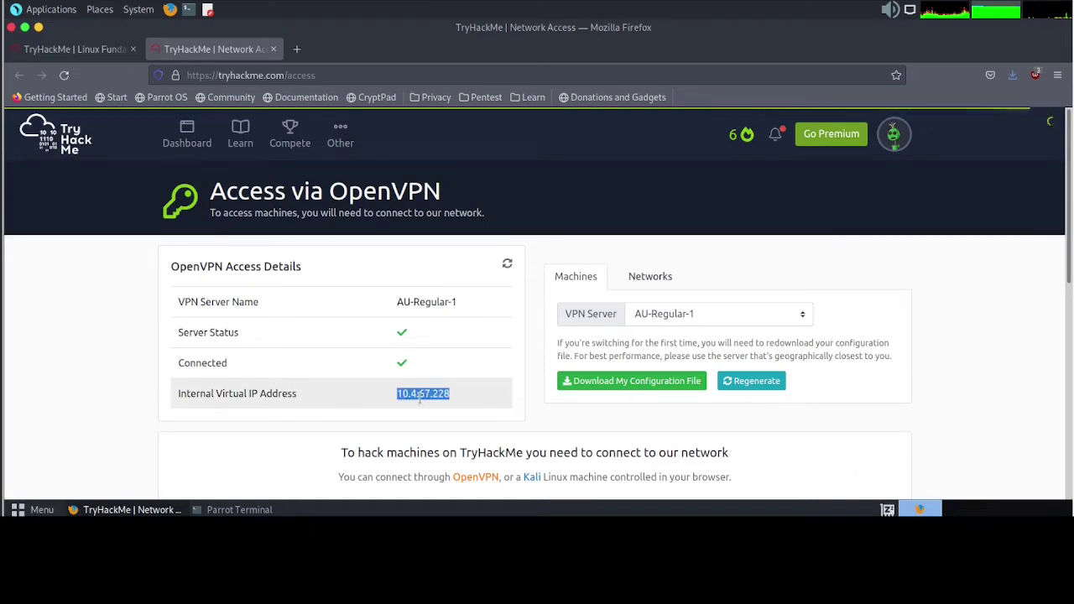
{"action": "left_click", "coordinate": [106, 55]}
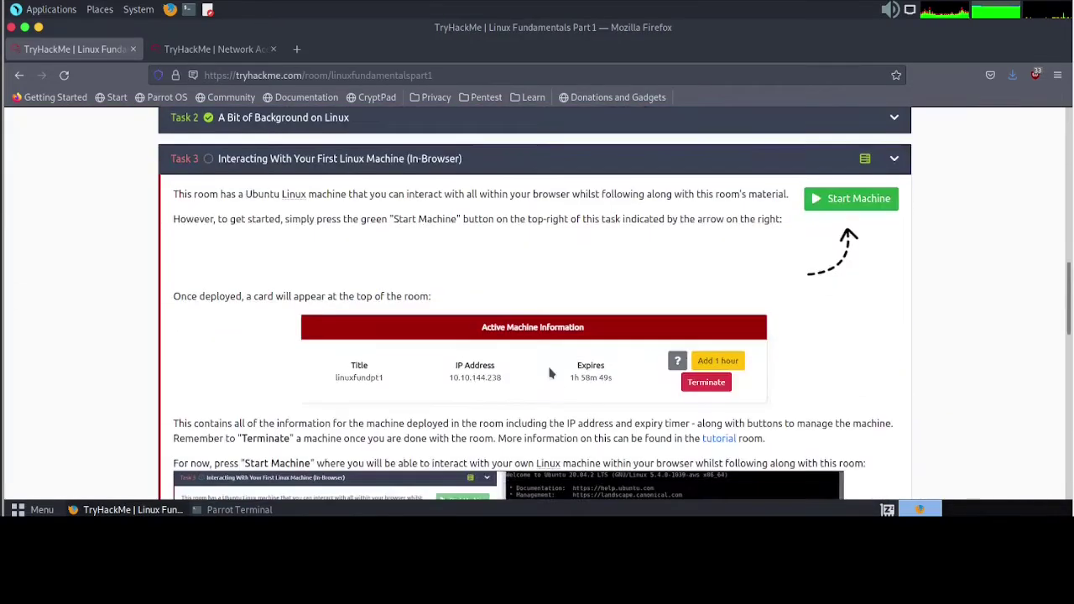
Start the linuxfundpart1v1 machine and mark Task 3's deployed-machine question completed.
{"action": "left_click", "coordinate": [834, 199]}
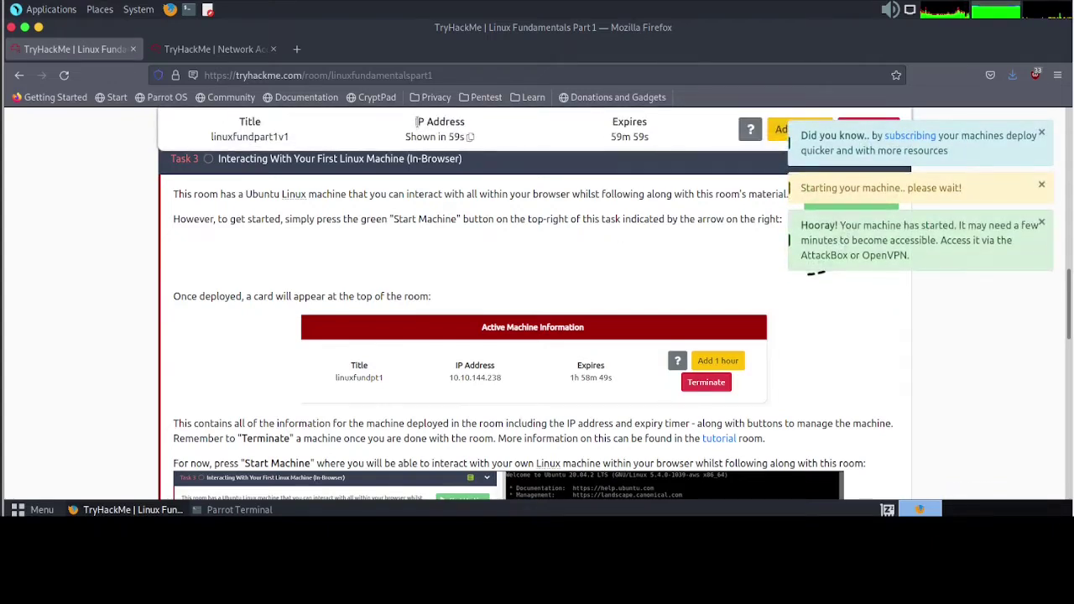
{"action": "scroll", "coordinate": [538, 300], "scroll_direction": "down", "scroll_amount": 2}
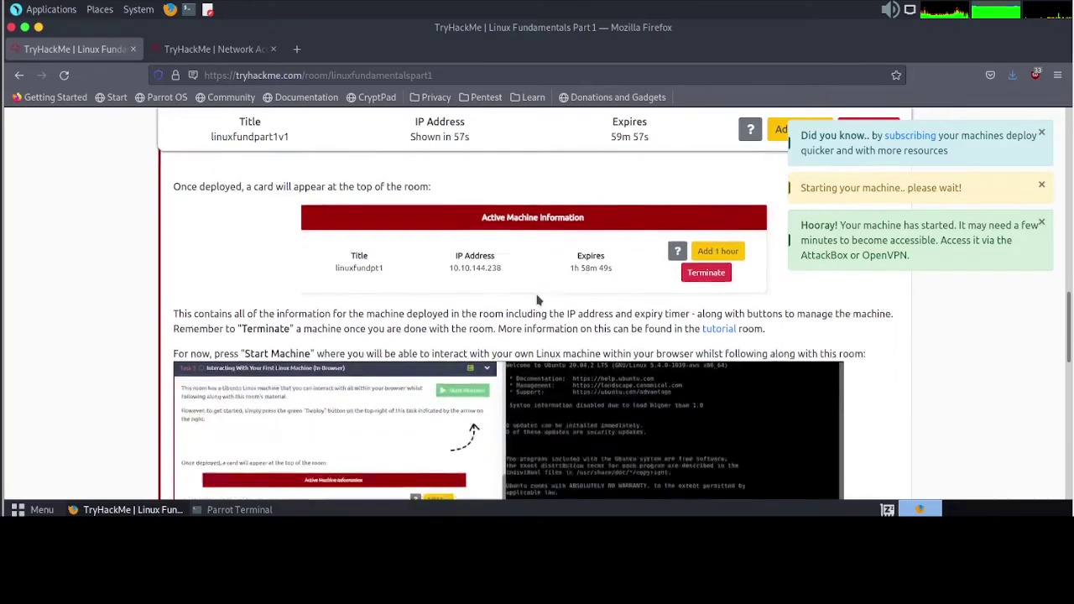
{"action": "scroll", "coordinate": [538, 300], "scroll_direction": "down", "scroll_amount": 2}
{"action": "scroll", "coordinate": [538, 299], "scroll_direction": "down", "scroll_amount": 4}
{"action": "scroll", "coordinate": [538, 300], "scroll_direction": "down", "scroll_amount": 1}
{"action": "scroll", "coordinate": [417, 297], "scroll_direction": "down", "scroll_amount": 1}
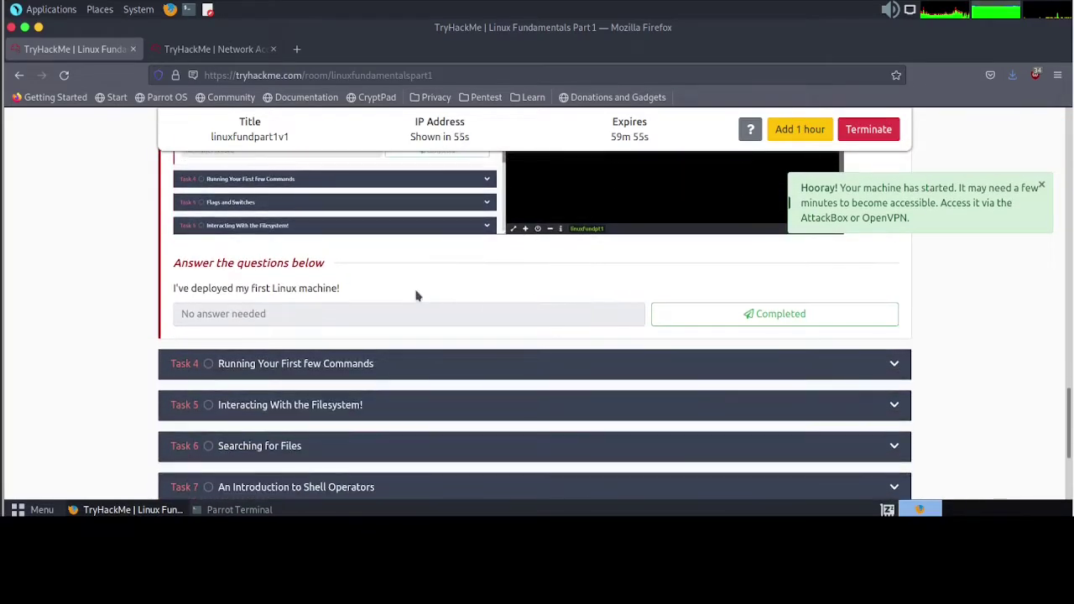
{"action": "scroll", "coordinate": [417, 296], "scroll_direction": "up", "scroll_amount": 3}
{"action": "scroll", "coordinate": [417, 297], "scroll_direction": "up", "scroll_amount": 4}
{"action": "scroll", "coordinate": [418, 297], "scroll_direction": "down", "scroll_amount": 4}
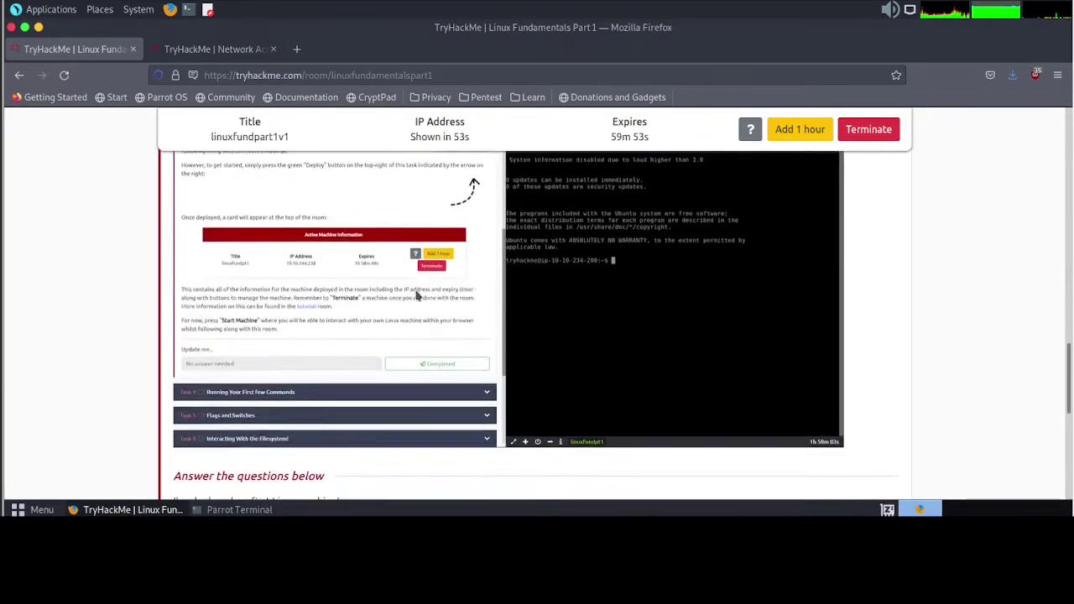
{"action": "scroll", "coordinate": [722, 386], "scroll_direction": "down", "scroll_amount": 3}
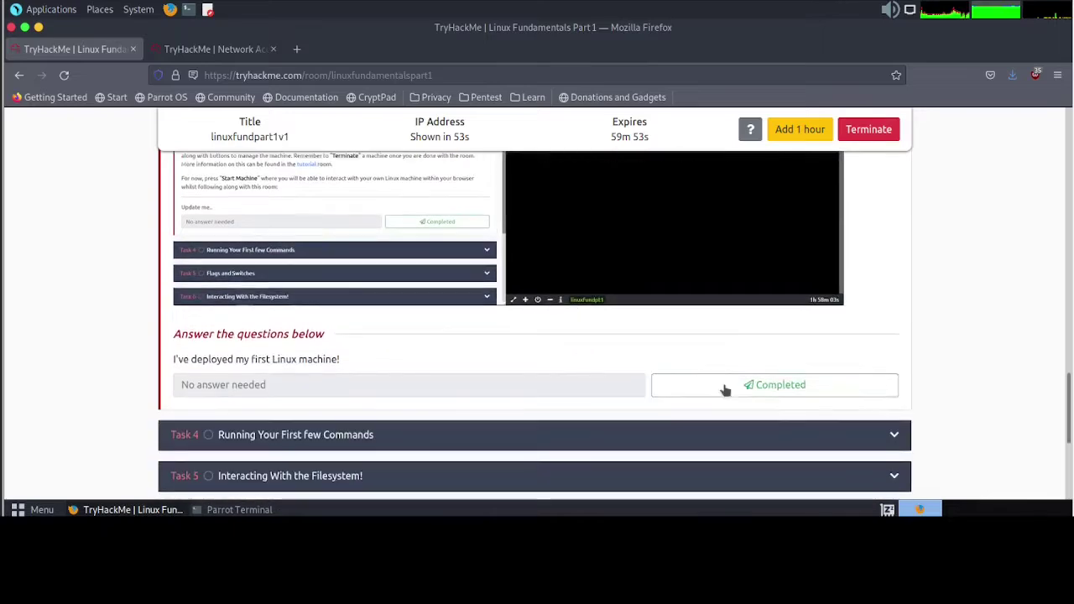
{"action": "left_click", "coordinate": [766, 391]}
Expand Task 4, Running Your First few Commands.
{"action": "scroll", "coordinate": [663, 362], "scroll_direction": "up", "scroll_amount": 5}
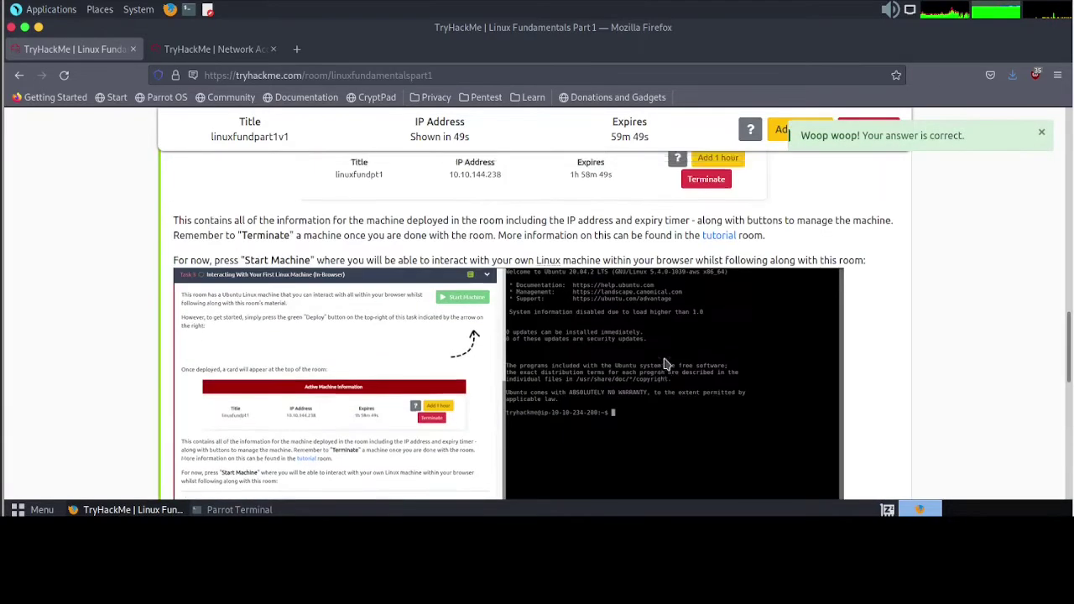
{"action": "scroll", "coordinate": [664, 364], "scroll_direction": "up", "scroll_amount": 5}
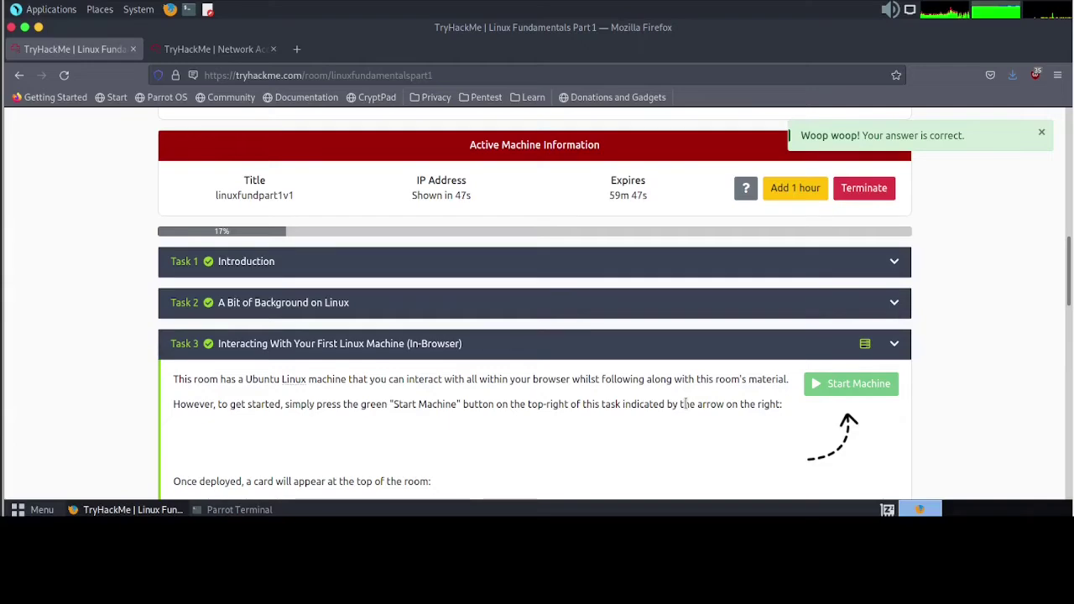
{"action": "scroll", "coordinate": [579, 392], "scroll_direction": "down", "scroll_amount": 5}
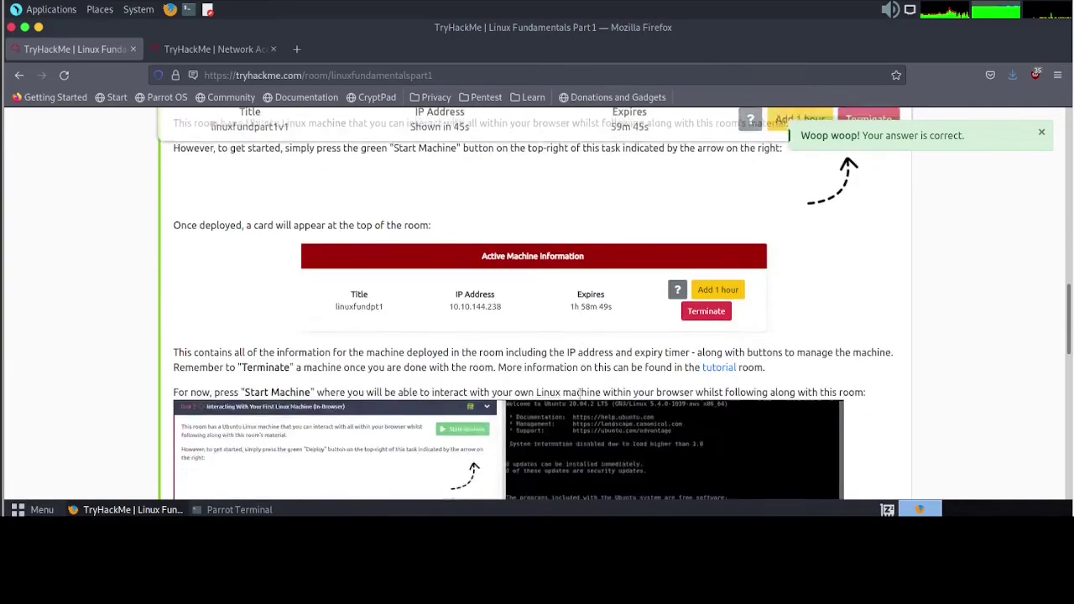
{"action": "scroll", "coordinate": [579, 393], "scroll_direction": "down", "scroll_amount": 3}
{"action": "scroll", "coordinate": [576, 388], "scroll_direction": "down", "scroll_amount": 3}
{"action": "scroll", "coordinate": [559, 372], "scroll_direction": "down", "scroll_amount": 1}
{"action": "scroll", "coordinate": [504, 341], "scroll_direction": "down", "scroll_amount": 1}
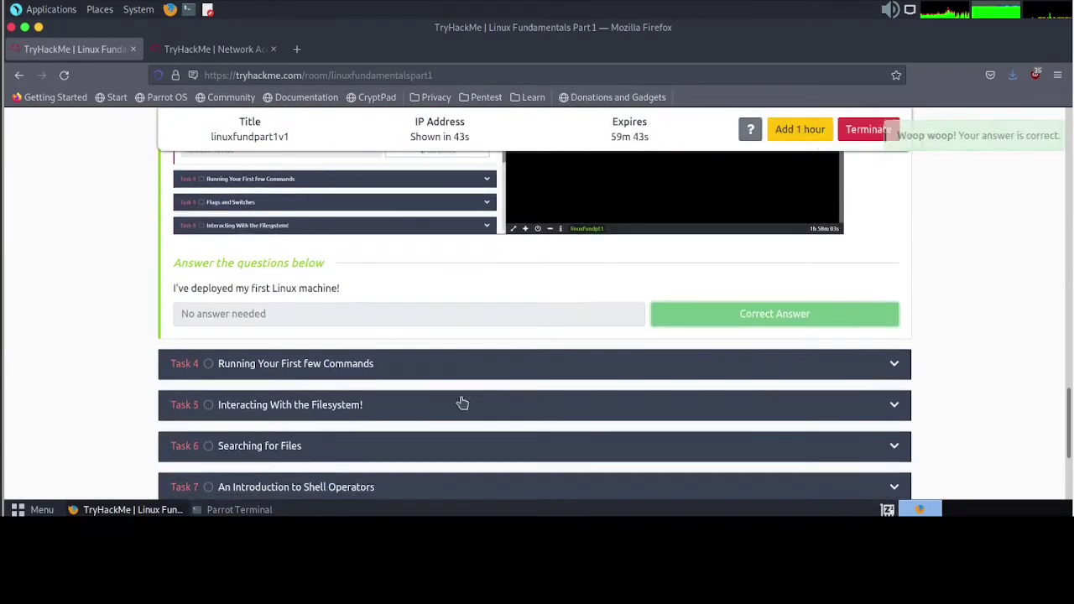
{"action": "left_click", "coordinate": [432, 377]}
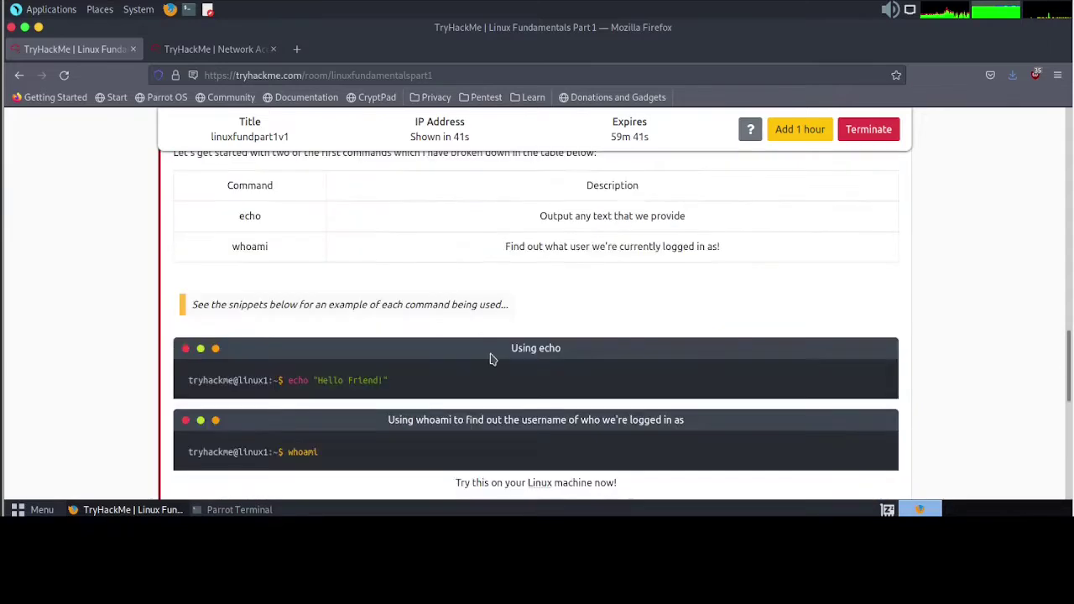
{"action": "scroll", "coordinate": [492, 359], "scroll_direction": "up", "scroll_amount": 3}
{"action": "scroll", "coordinate": [493, 358], "scroll_direction": "up", "scroll_amount": 1}
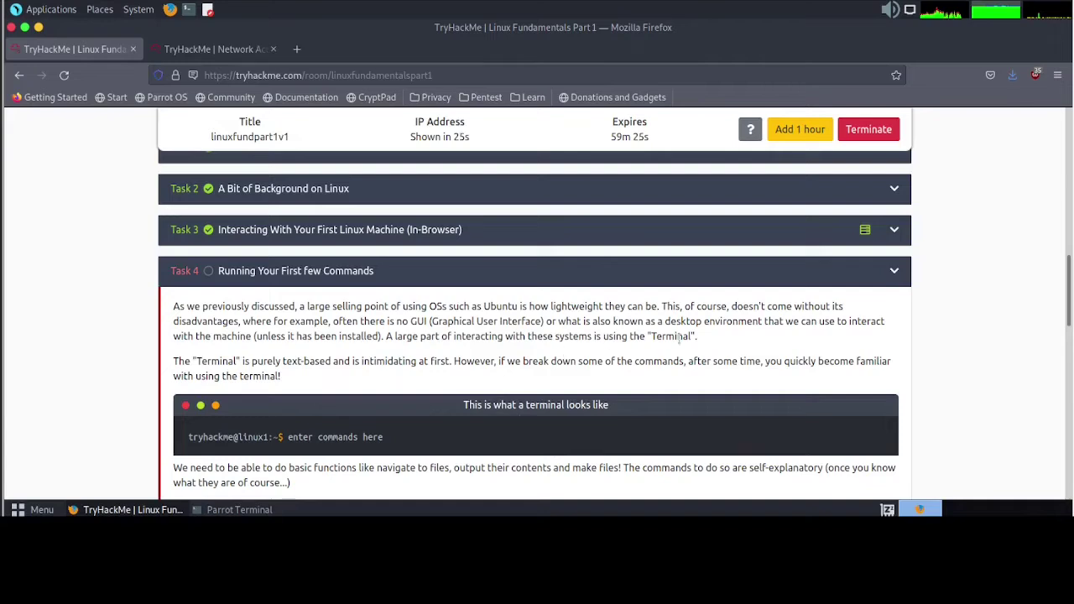
{"action": "double_click", "coordinate": [412, 322]}
{"action": "left_click_drag", "start_coordinate": [437, 321], "coordinate": [540, 321]}
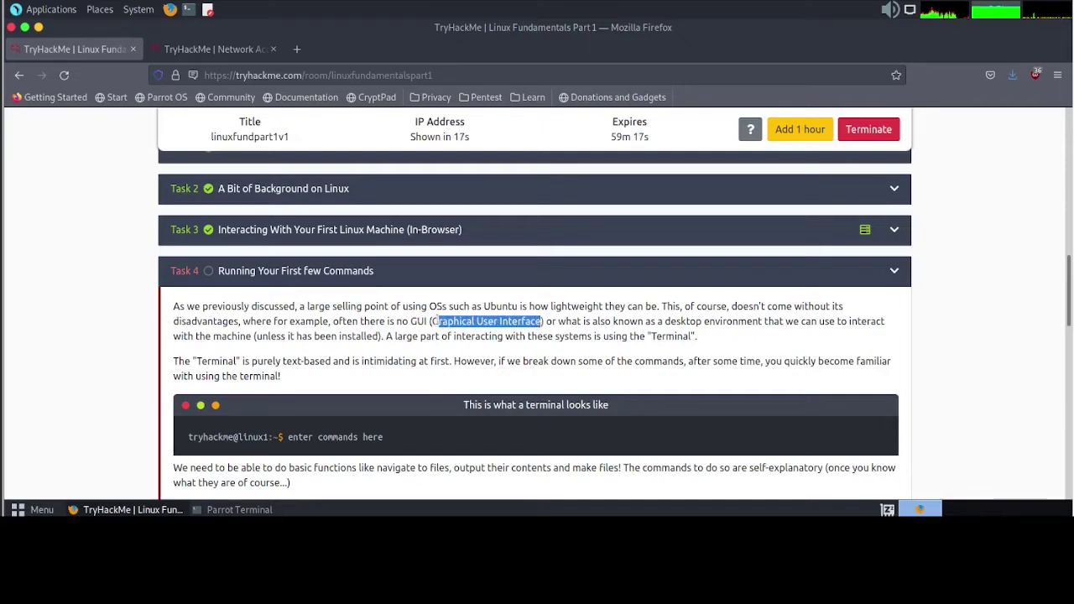
{"action": "left_click_drag", "start_coordinate": [432, 322], "coordinate": [543, 321]}
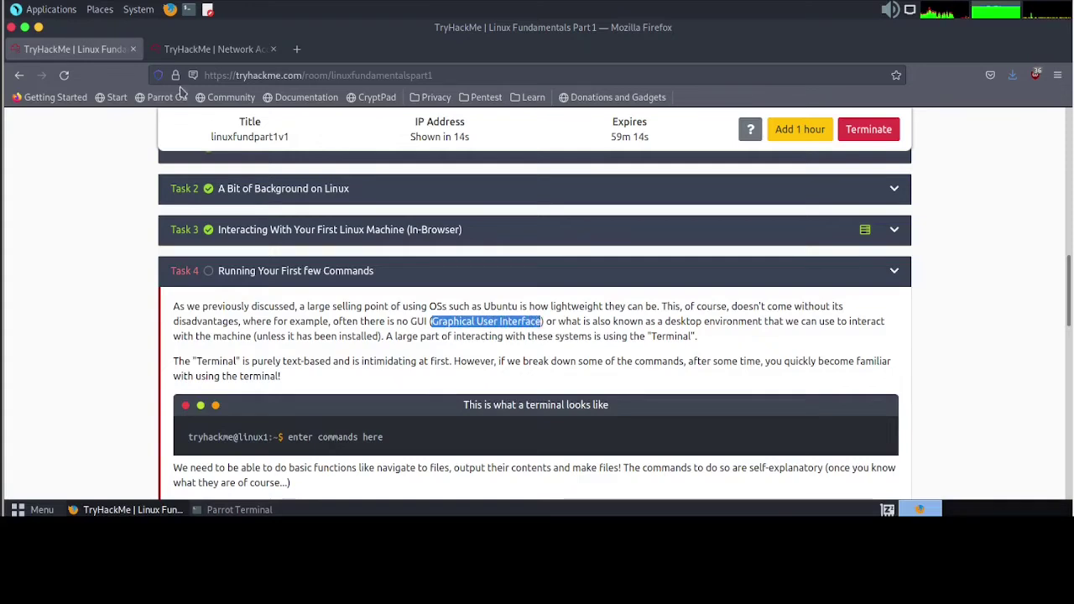
{"action": "left_click", "coordinate": [94, 11]}
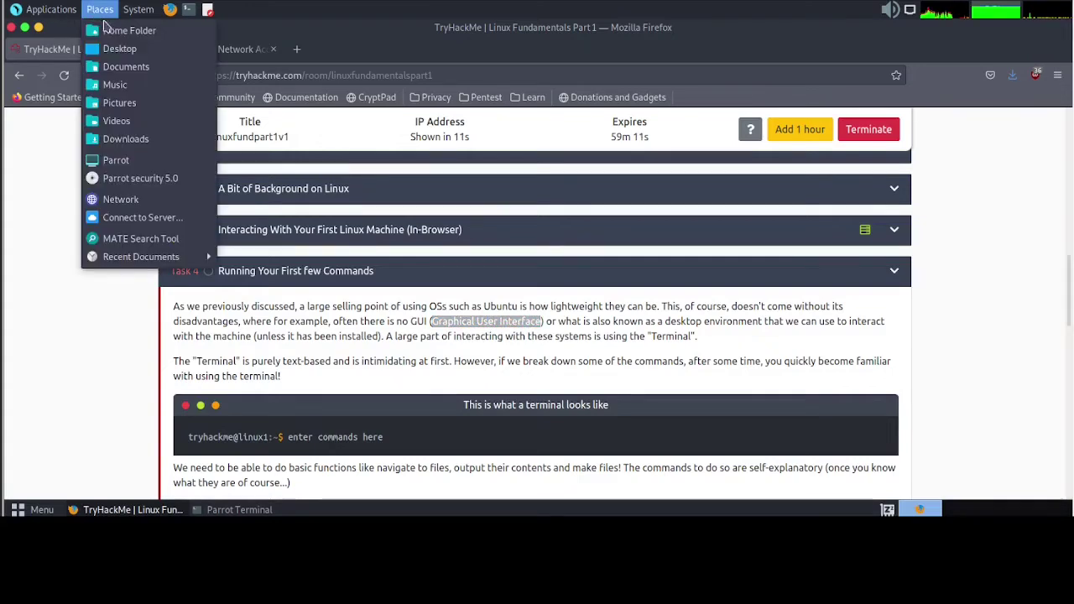
{"action": "left_click", "coordinate": [105, 29]}
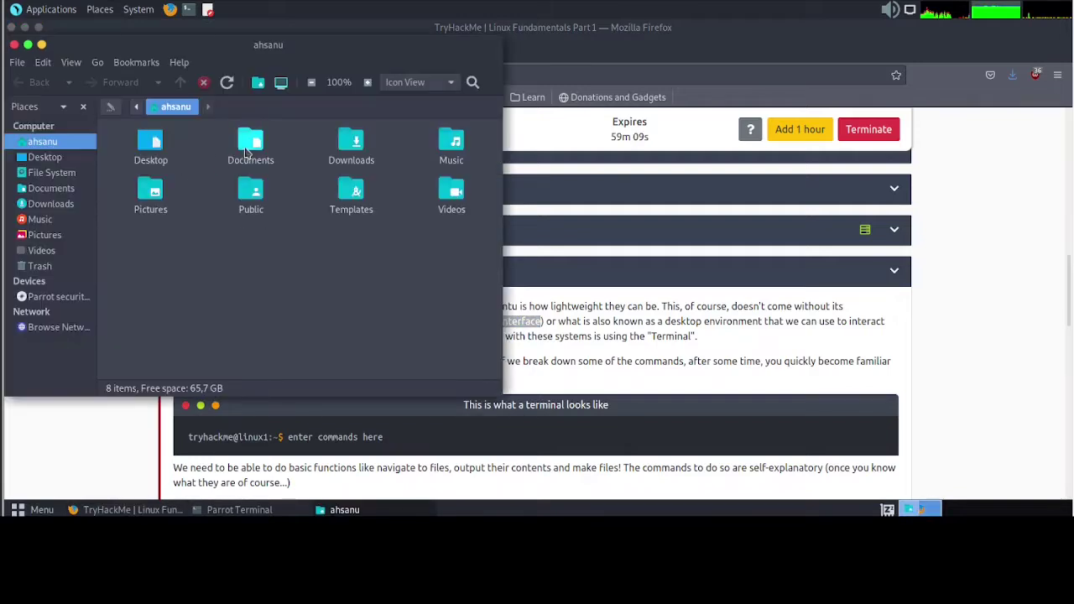
{"action": "double_click", "coordinate": [248, 148]}
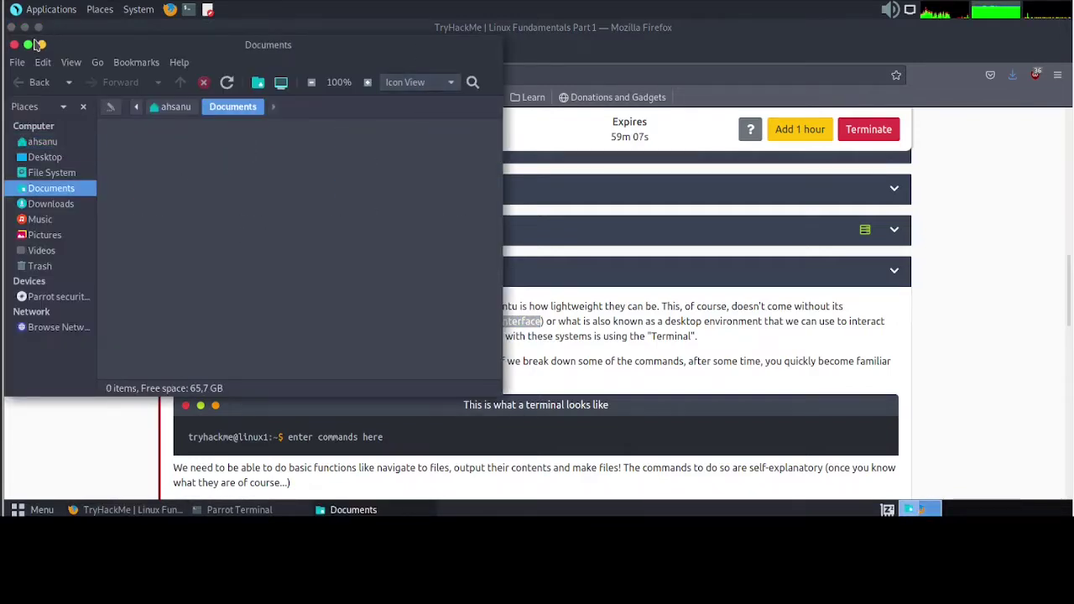
{"action": "left_click", "coordinate": [14, 45]}
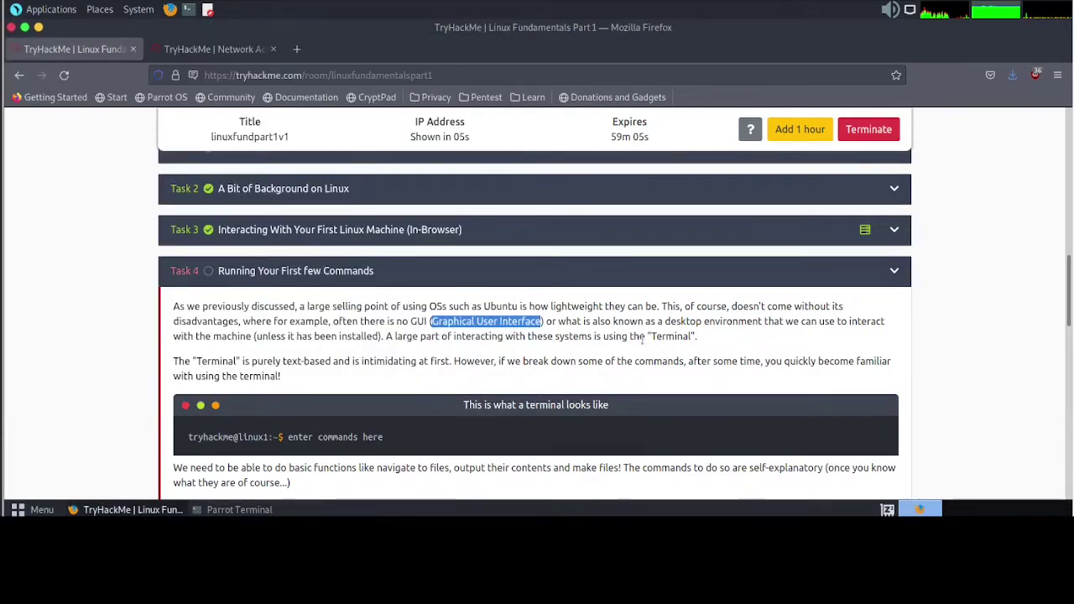
{"action": "left_click_drag", "start_coordinate": [652, 336], "coordinate": [693, 336]}
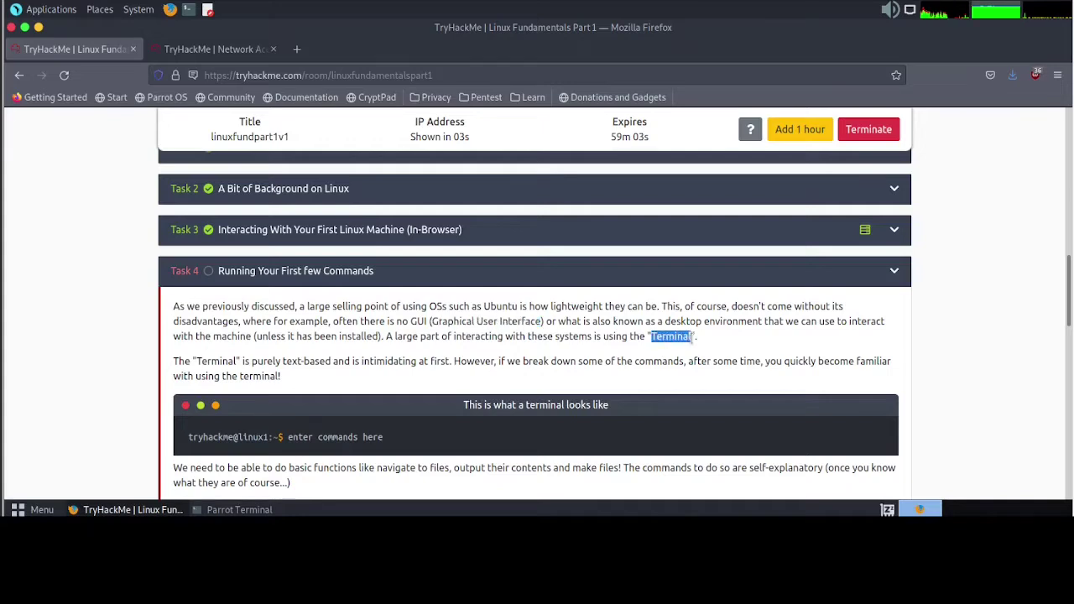
{"action": "scroll", "coordinate": [609, 328], "scroll_direction": "down", "scroll_amount": 2}
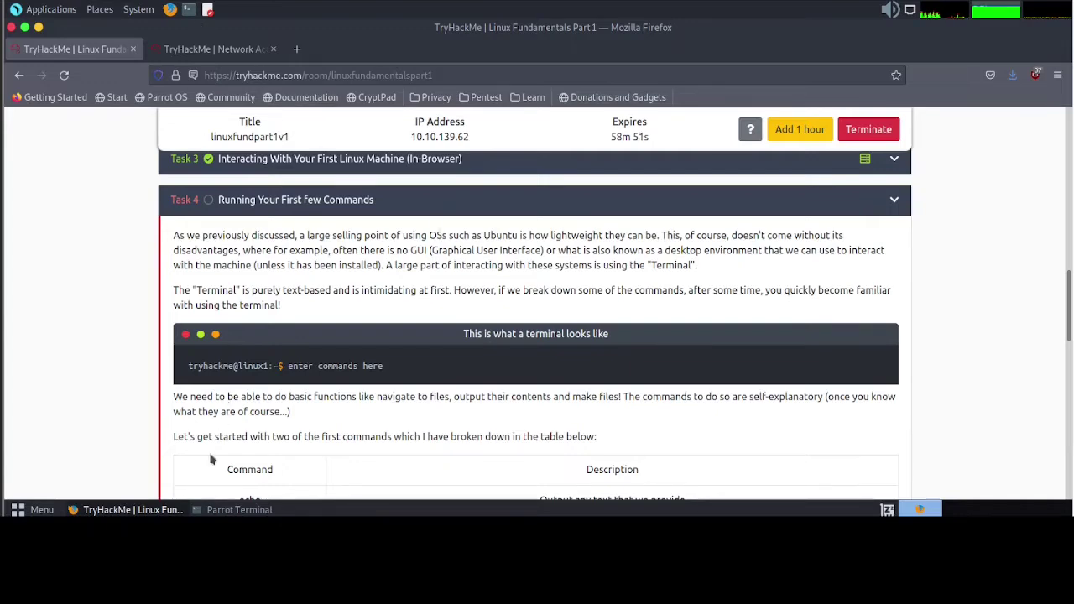
Open a second Parrot Terminal tab via File > Open Tab, then return to Firefox.
{"action": "mouse_move", "coordinate": [235, 510]}
{"action": "left_click", "coordinate": [257, 511]}
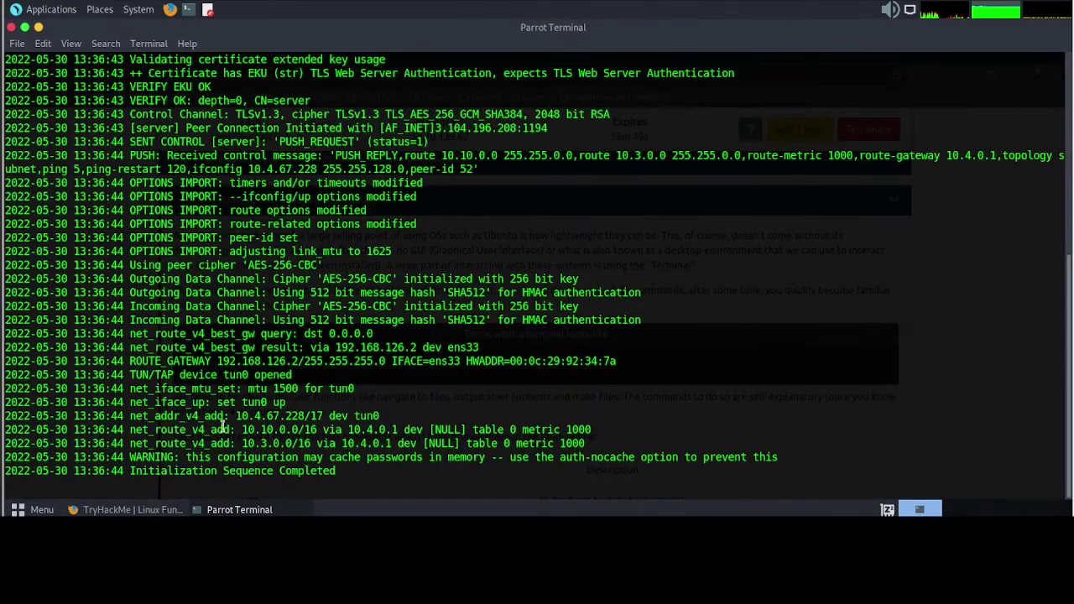
{"action": "scroll", "coordinate": [199, 338], "scroll_direction": "up", "scroll_amount": 3}
{"action": "scroll", "coordinate": [199, 338], "scroll_direction": "up", "scroll_amount": 2}
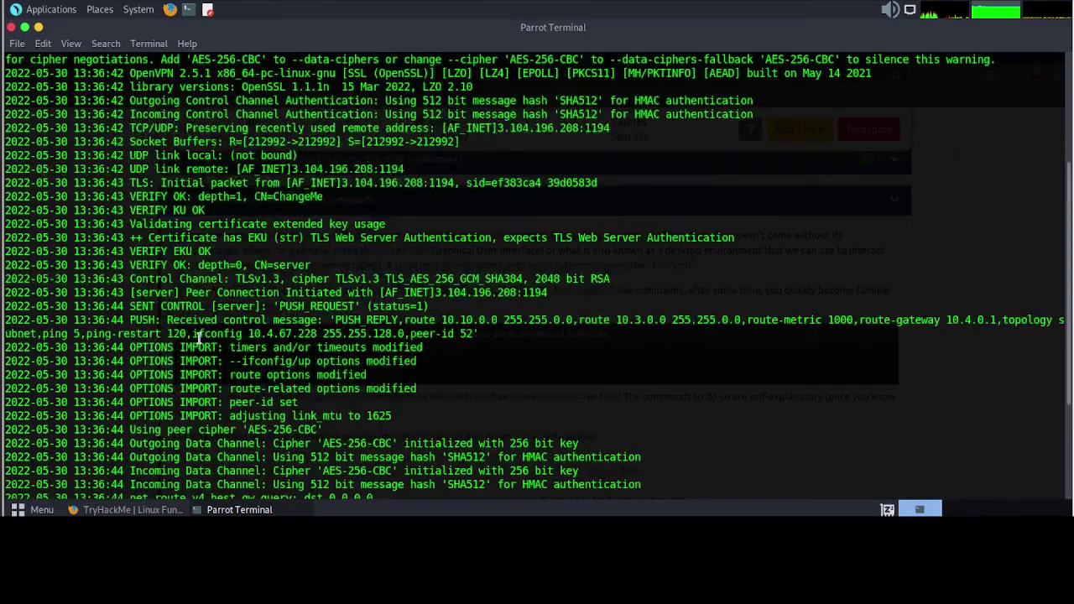
{"action": "left_click", "coordinate": [17, 43]}
{"action": "left_click", "coordinate": [41, 82]}
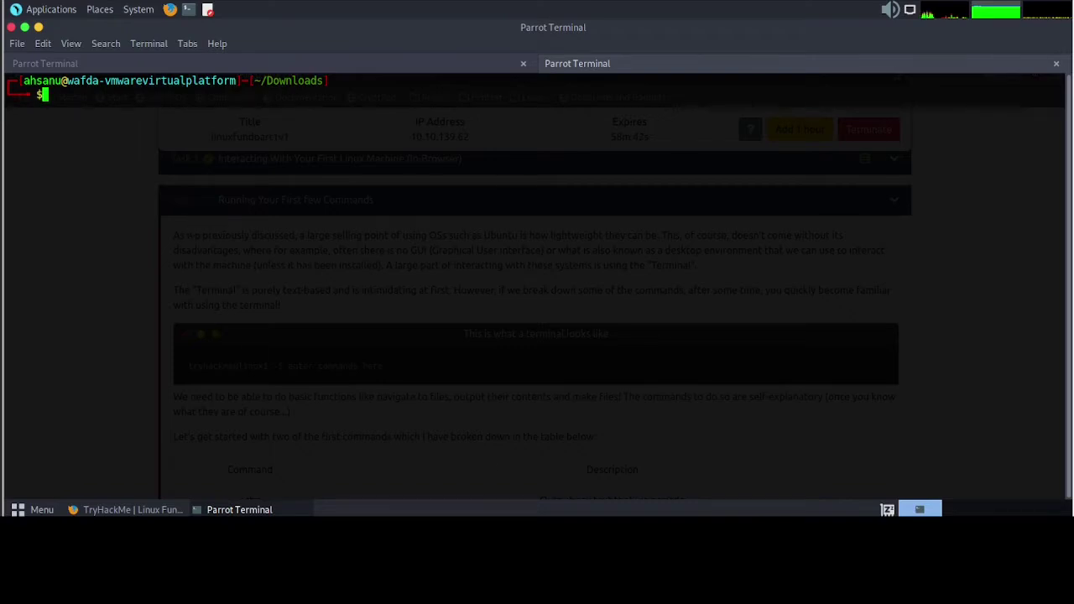
{"action": "left_click", "coordinate": [130, 510]}
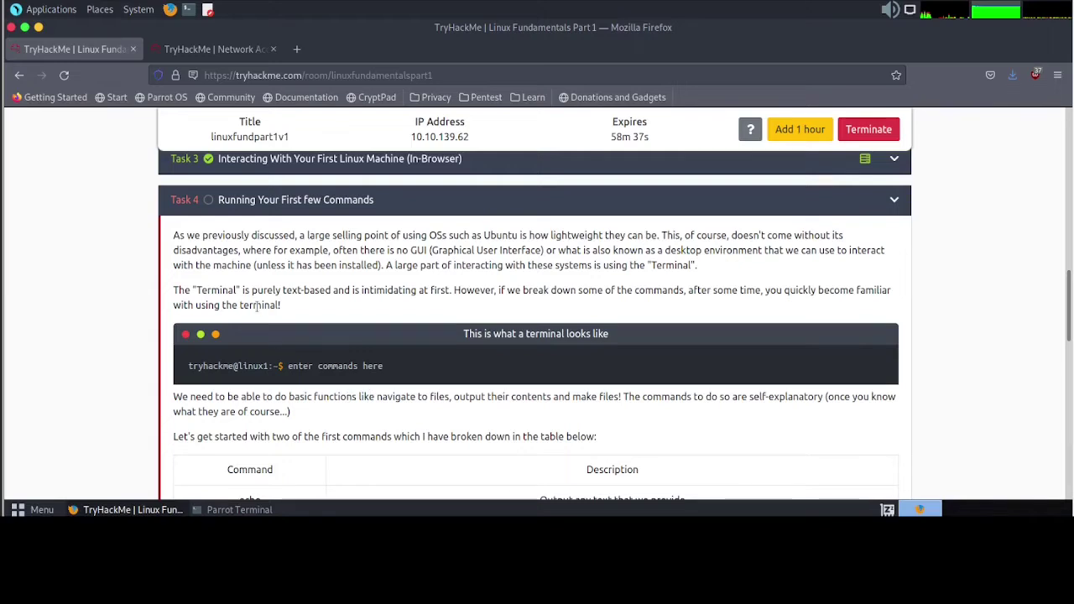
Highlight the echo and whoami commands and their descriptions in Task 4's table.
{"action": "scroll", "coordinate": [292, 316], "scroll_direction": "down", "scroll_amount": 5}
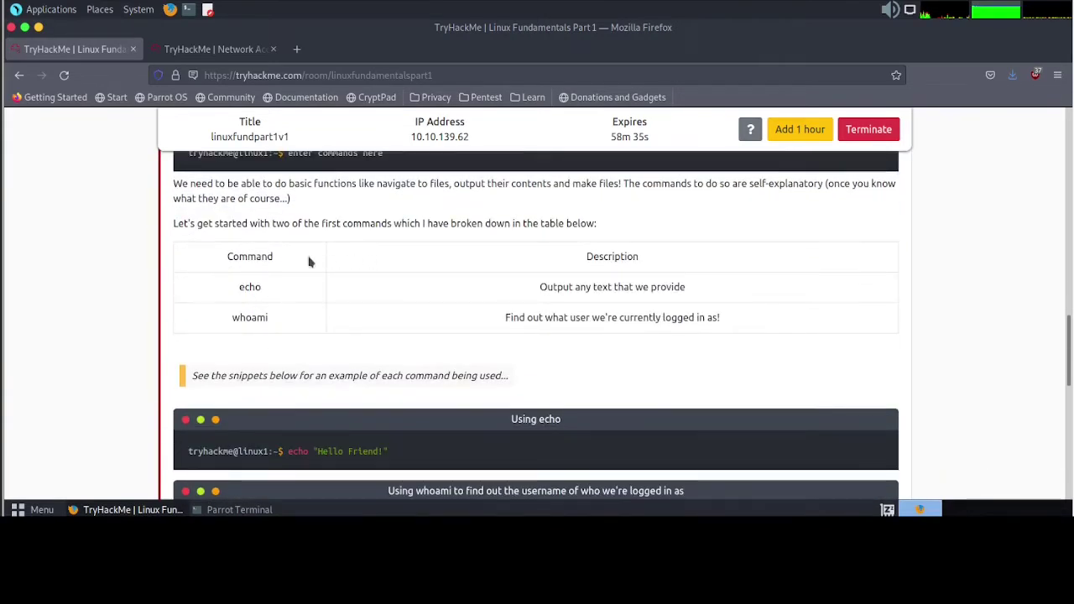
{"action": "double_click", "coordinate": [228, 256]}
{"action": "double_click", "coordinate": [243, 288]}
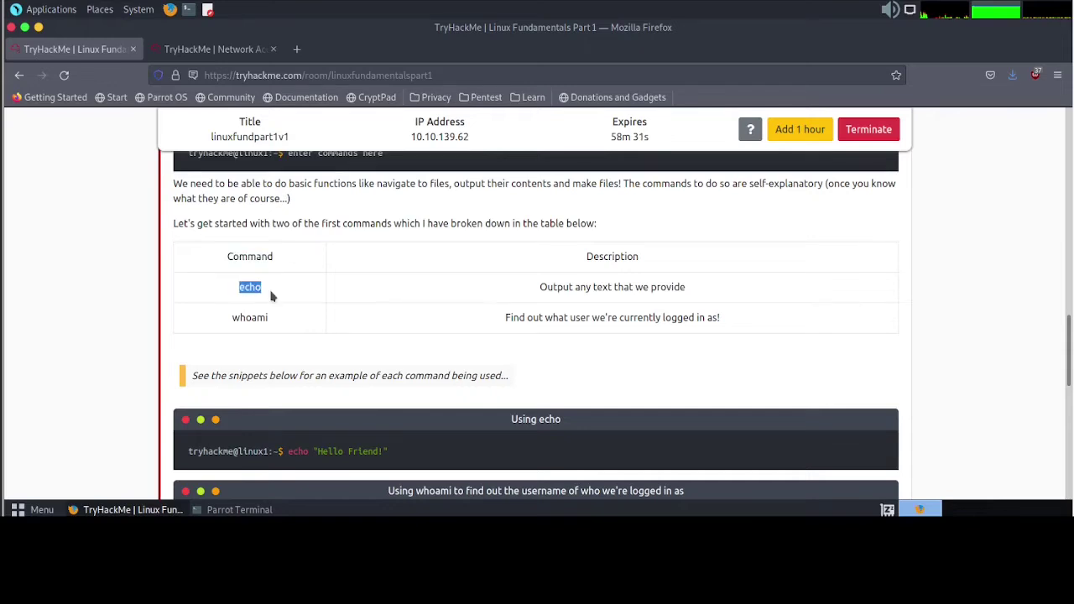
{"action": "left_click_drag", "start_coordinate": [232, 317], "coordinate": [273, 326]}
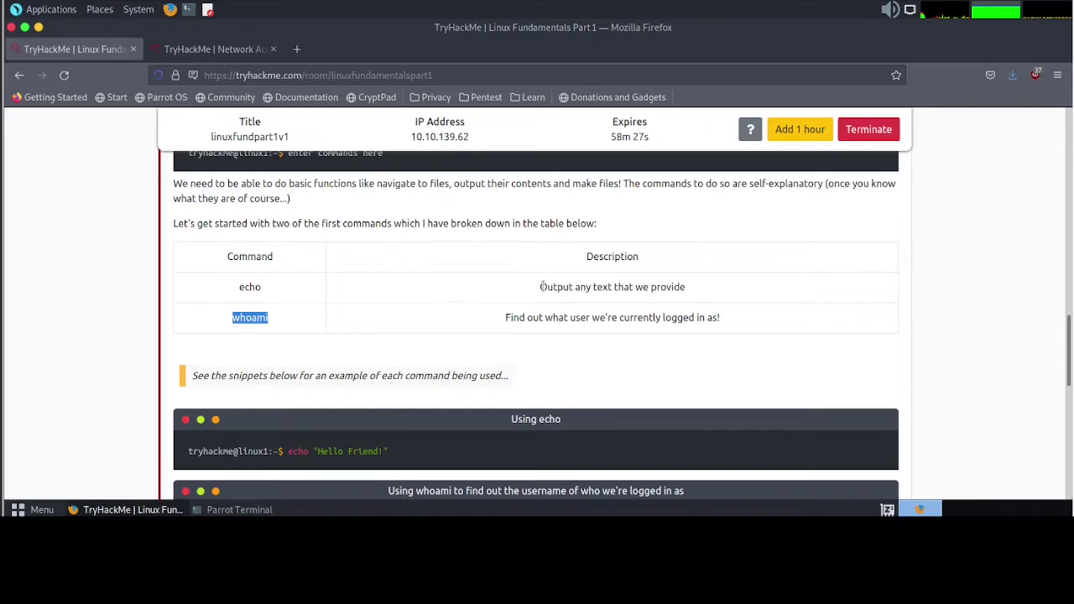
{"action": "left_click_drag", "start_coordinate": [541, 287], "coordinate": [670, 300]}
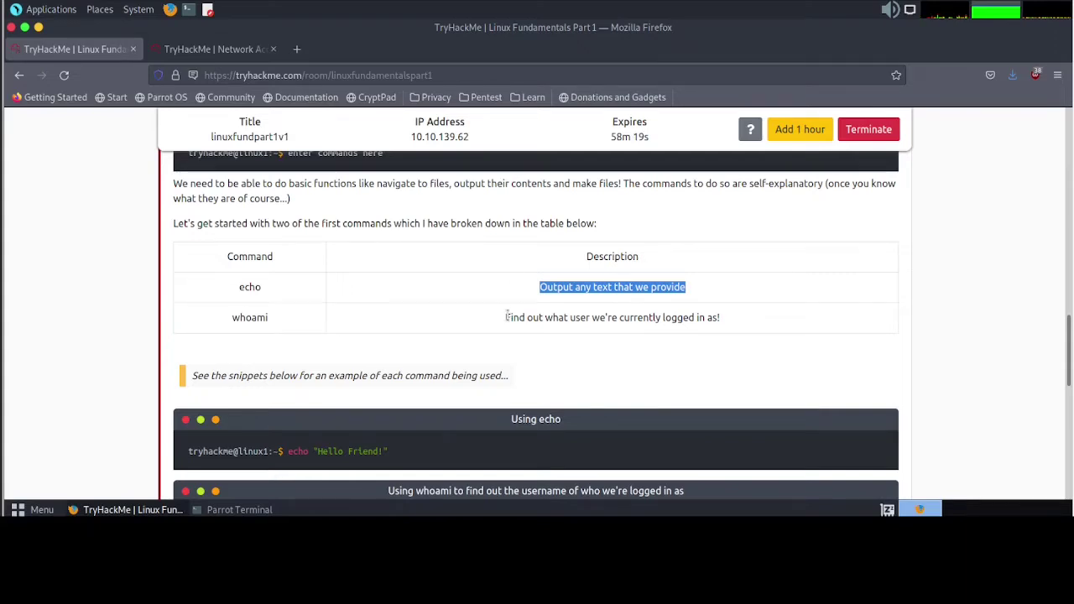
{"action": "left_click_drag", "start_coordinate": [507, 317], "coordinate": [728, 320]}
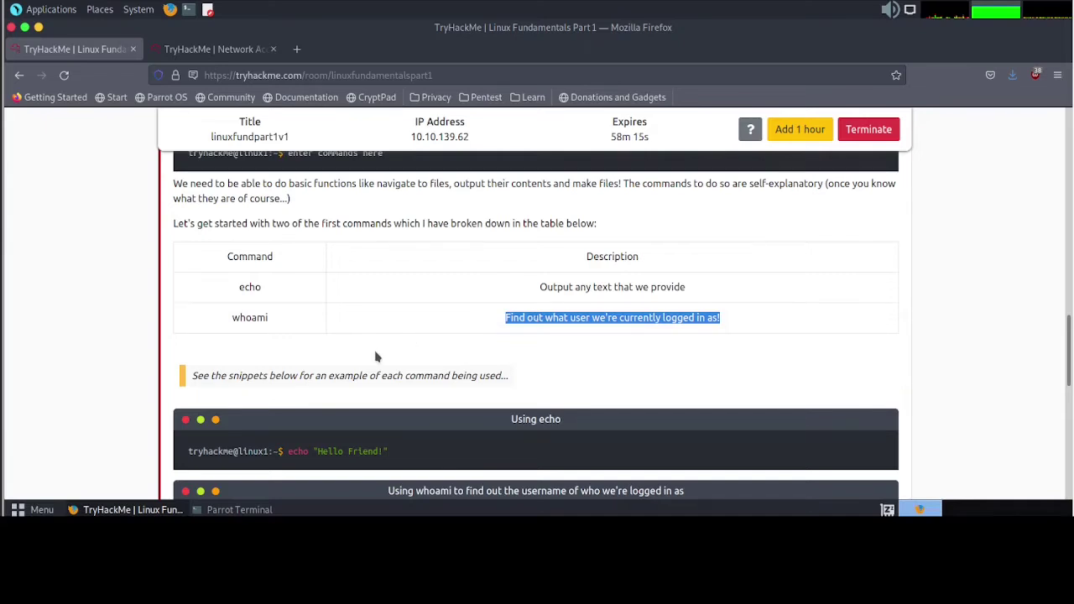
{"action": "scroll", "coordinate": [385, 351], "scroll_direction": "down", "scroll_amount": 3}
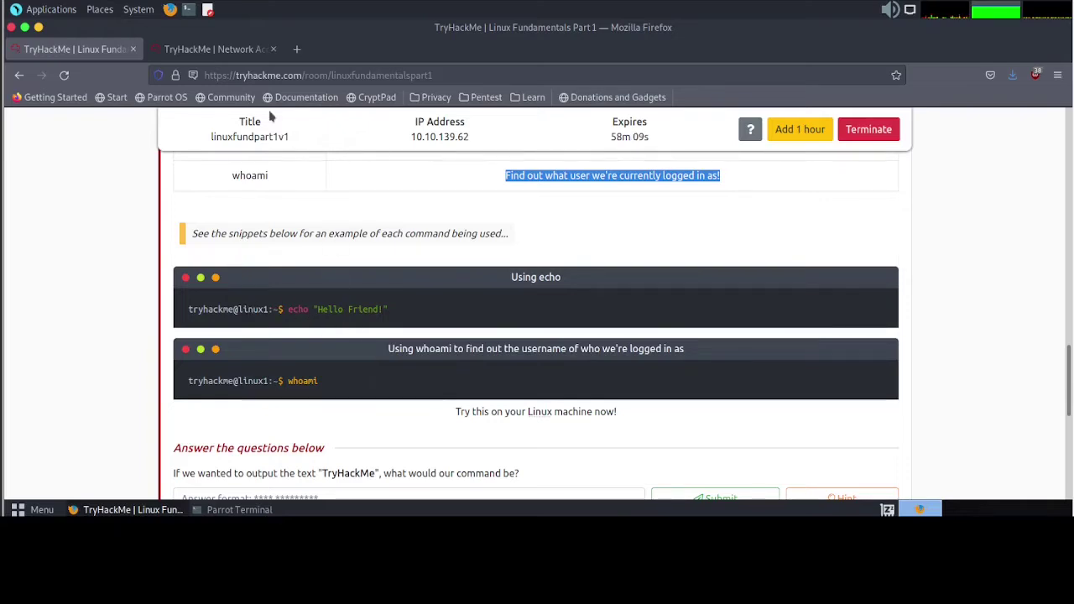
Print 'Hello Friends!' with echo in the terminal and select the output line.
{"action": "left_click", "coordinate": [235, 509]}
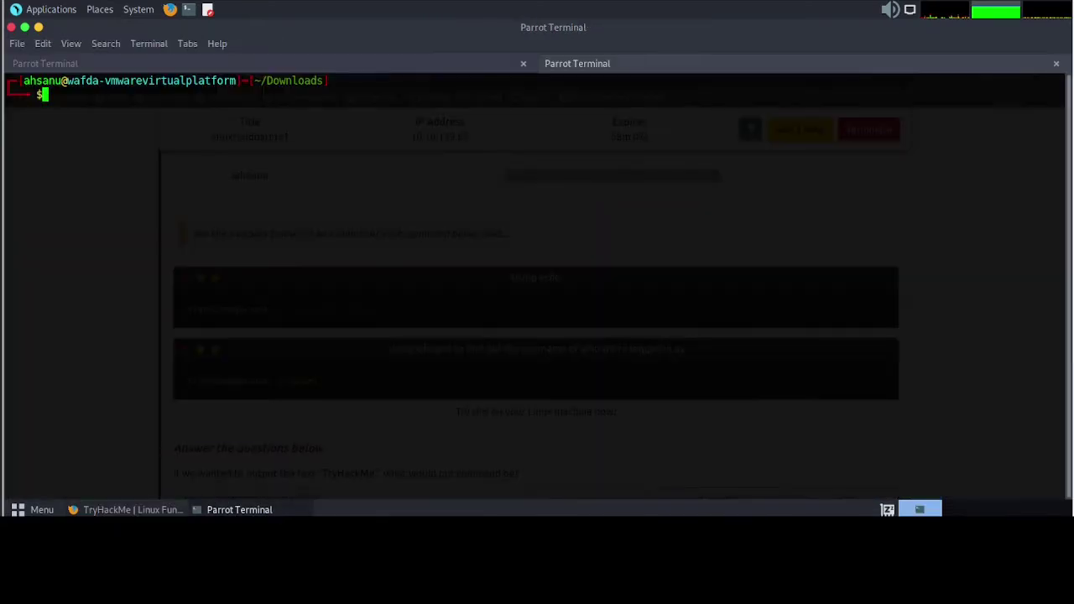
{"action": "type", "text": "ec"}
{"action": "type", "text": "ho"}
{"action": "type", "text": " \"He"}
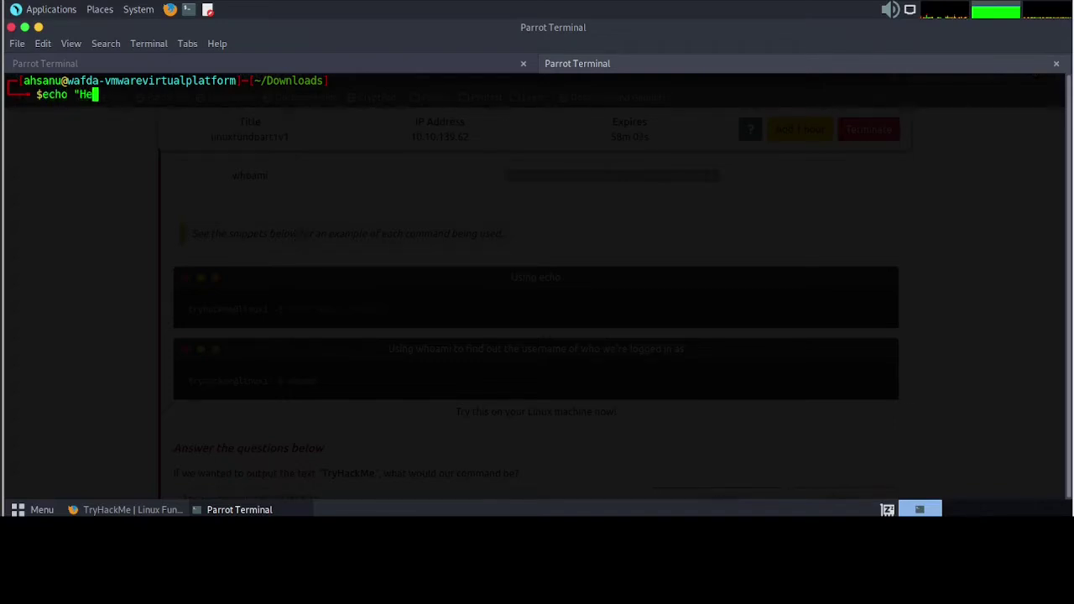
{"action": "type", "text": "llo Frien"}
{"action": "type", "text": "ds"}
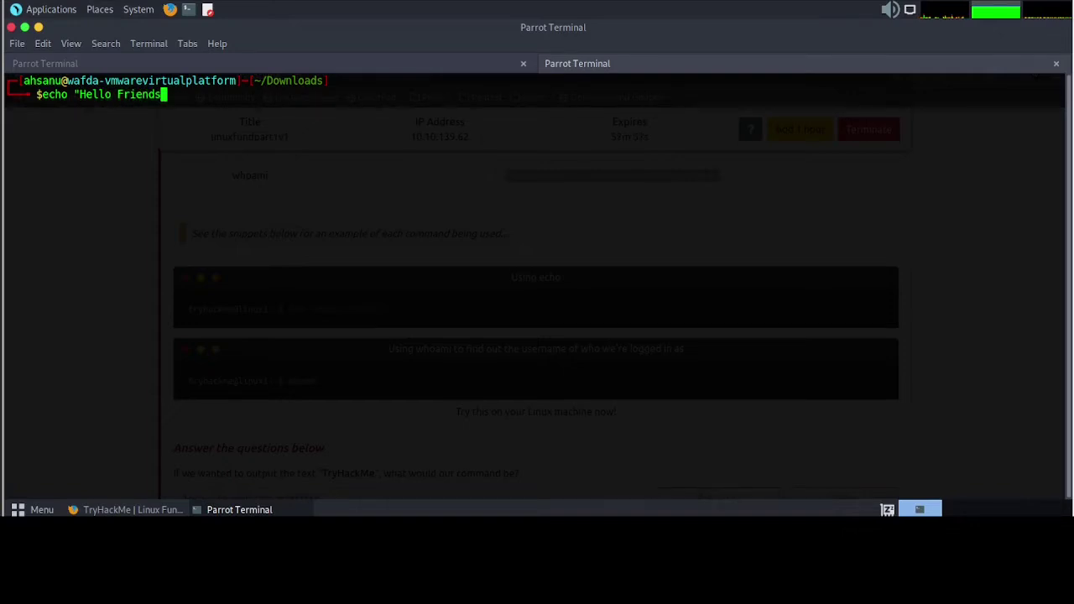
{"action": "type", "text": "!\""}
{"action": "key", "text": "Return"}
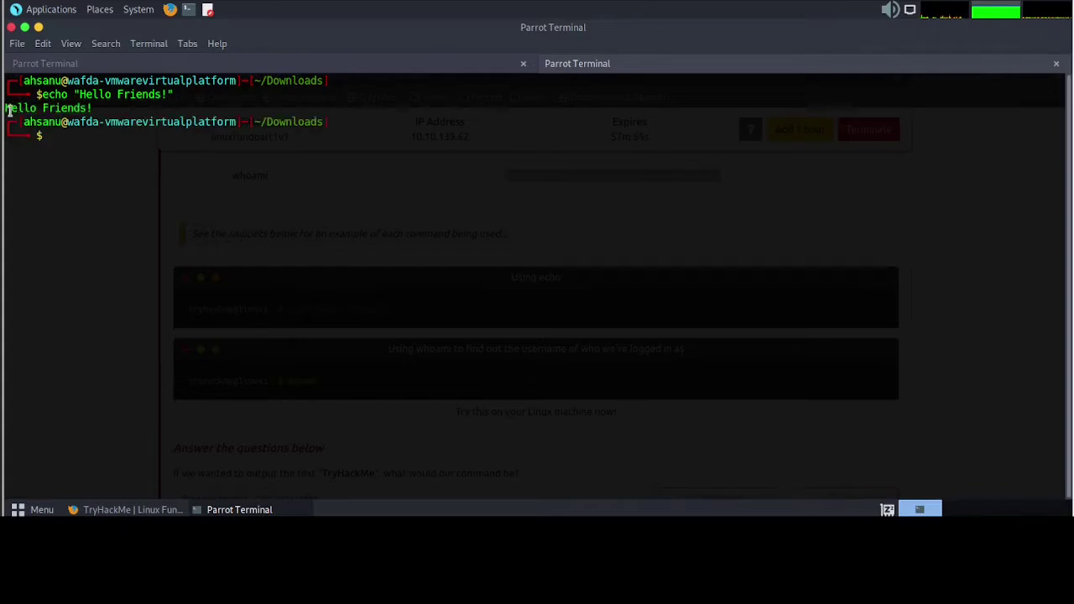
{"action": "left_click_drag", "start_coordinate": [6, 108], "coordinate": [98, 109]}
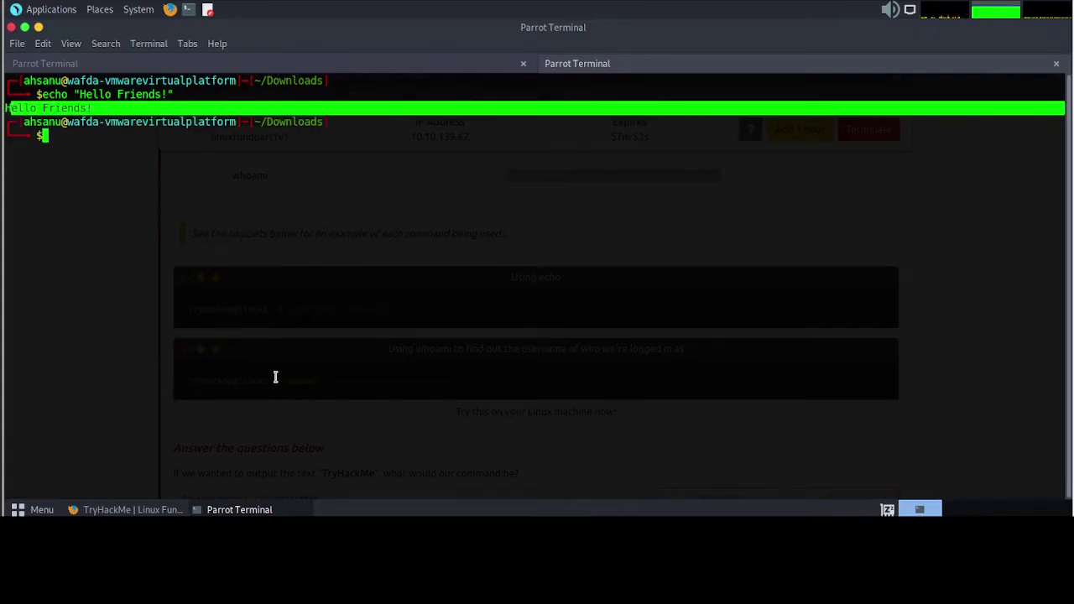
Scroll the TryHackMe room page and highlight text in the task instructions.
{"action": "key", "text": "alt+Tab"}
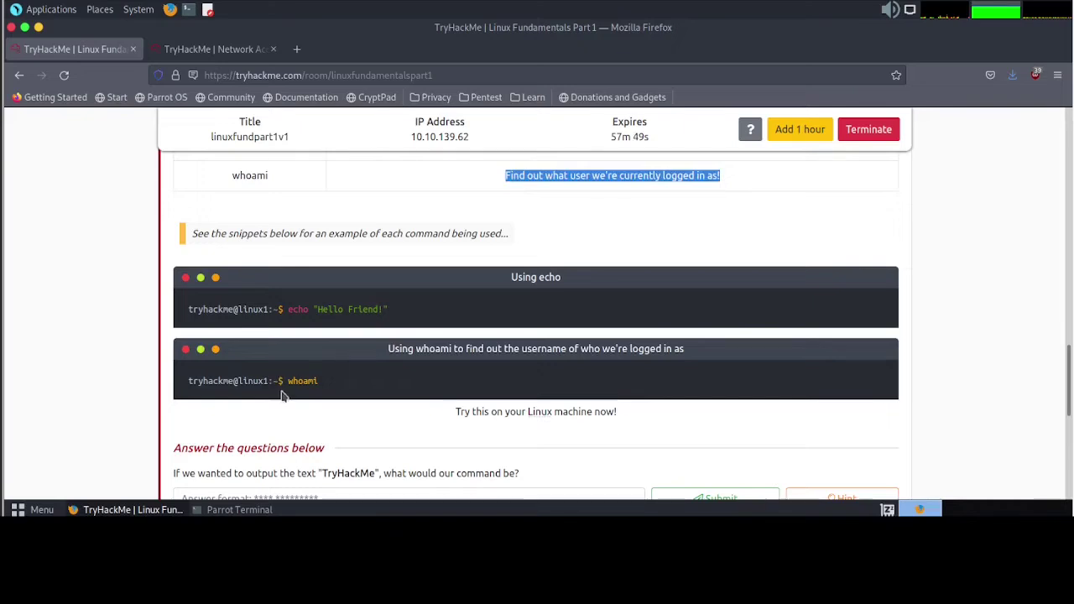
{"action": "scroll", "coordinate": [285, 390], "scroll_direction": "down", "scroll_amount": 2}
{"action": "scroll", "coordinate": [294, 380], "scroll_direction": "down", "scroll_amount": 2}
{"action": "left_click_drag", "start_coordinate": [288, 238], "coordinate": [321, 240]}
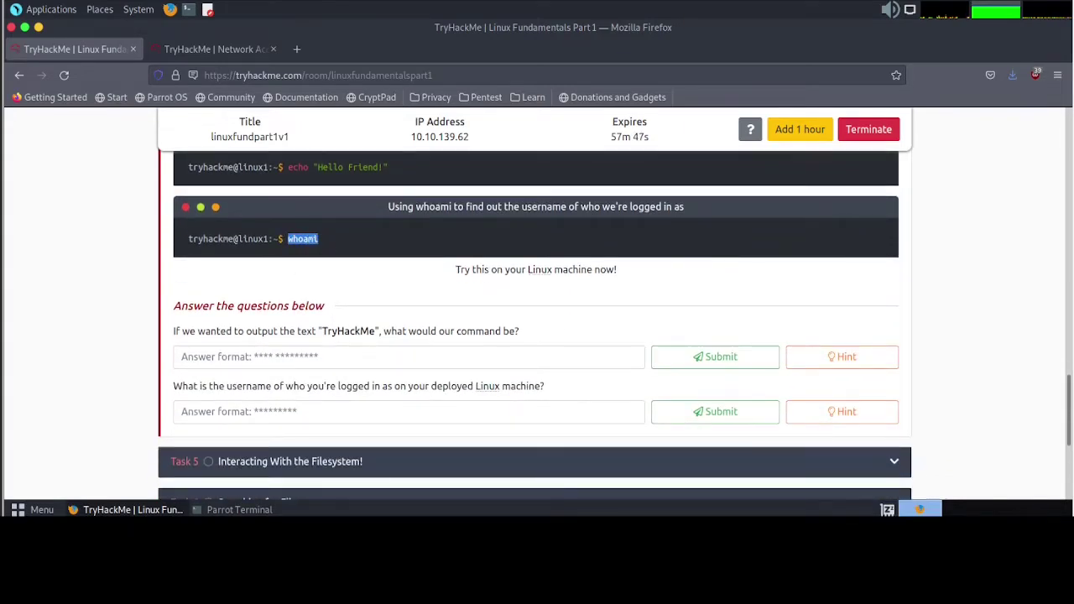
{"action": "key", "text": "alt+Tab"}
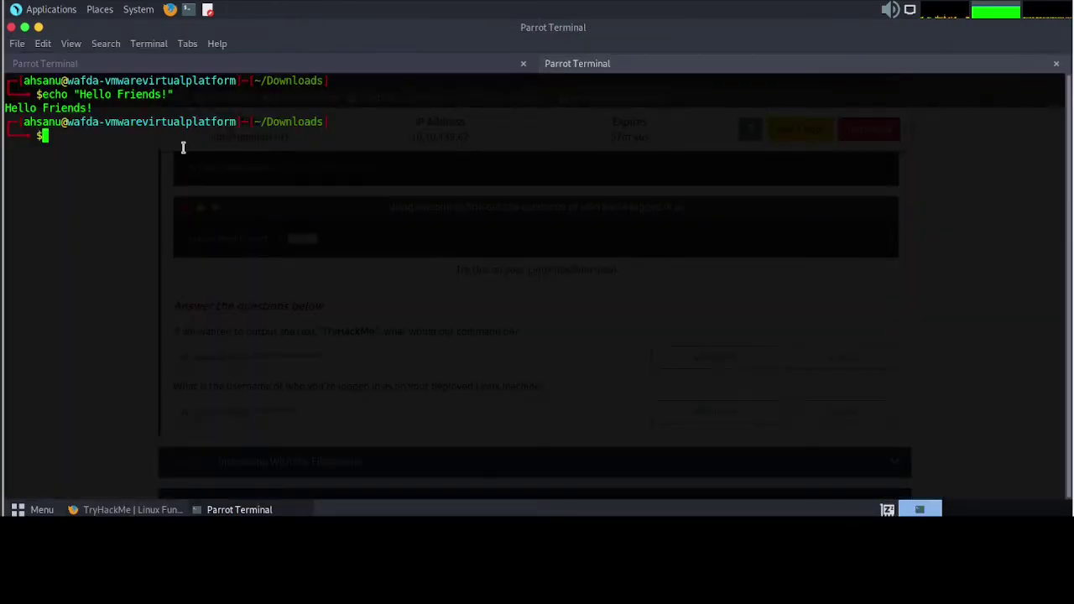
Run whoami locally, then begin the command 'ssh tryhackme@'.
{"action": "type", "text": "whoam"}
{"action": "type", "text": "i"}
{"action": "key", "text": "Return"}
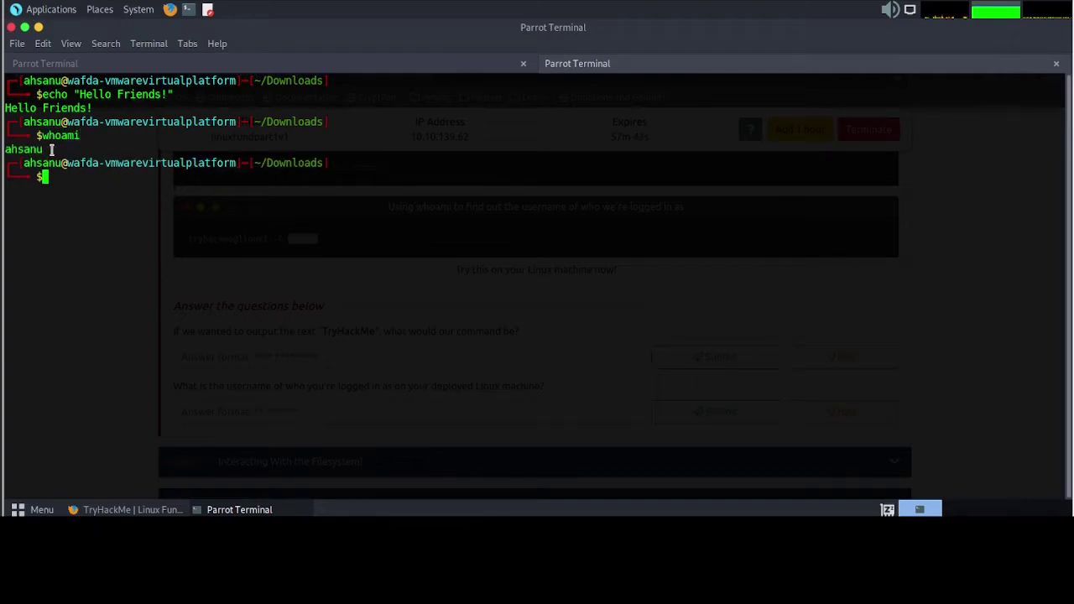
{"action": "triple_click", "coordinate": [52, 150]}
{"action": "left_click", "coordinate": [62, 161]}
{"action": "type", "text": "ssh "}
{"action": "type", "text": "tryhack"}
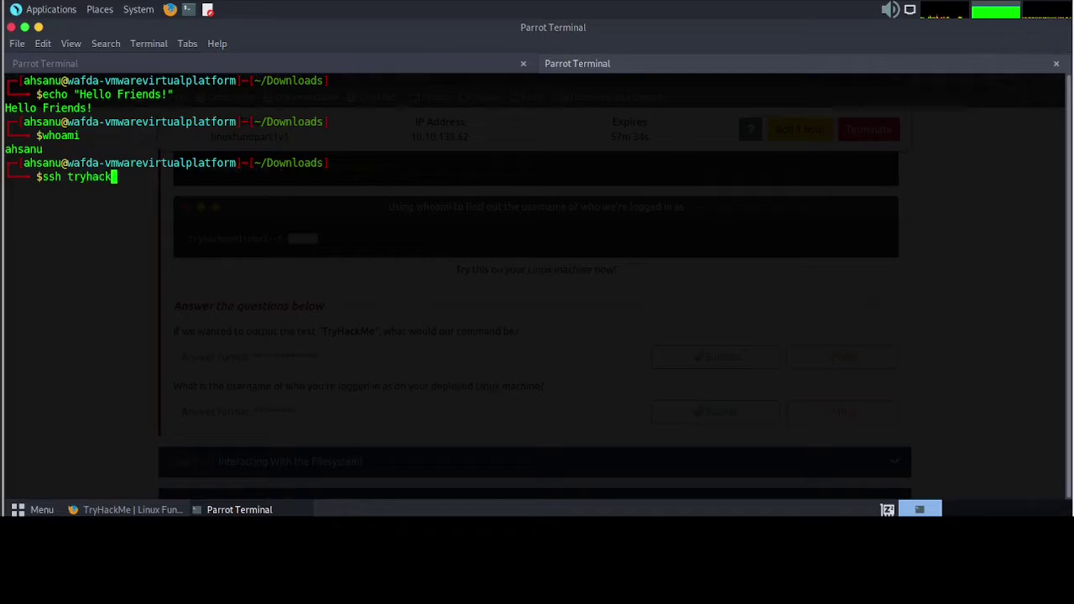
{"action": "type", "text": "me"}
{"action": "type", "text": "@"}
{"action": "key", "text": "alt+Tab"}
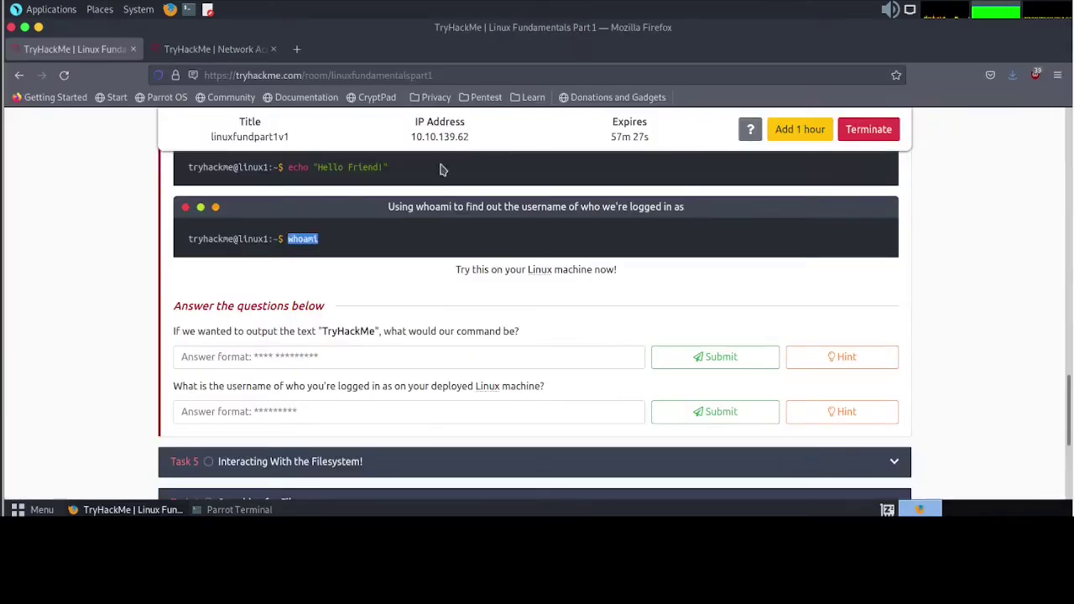
{"action": "left_click", "coordinate": [469, 139]}
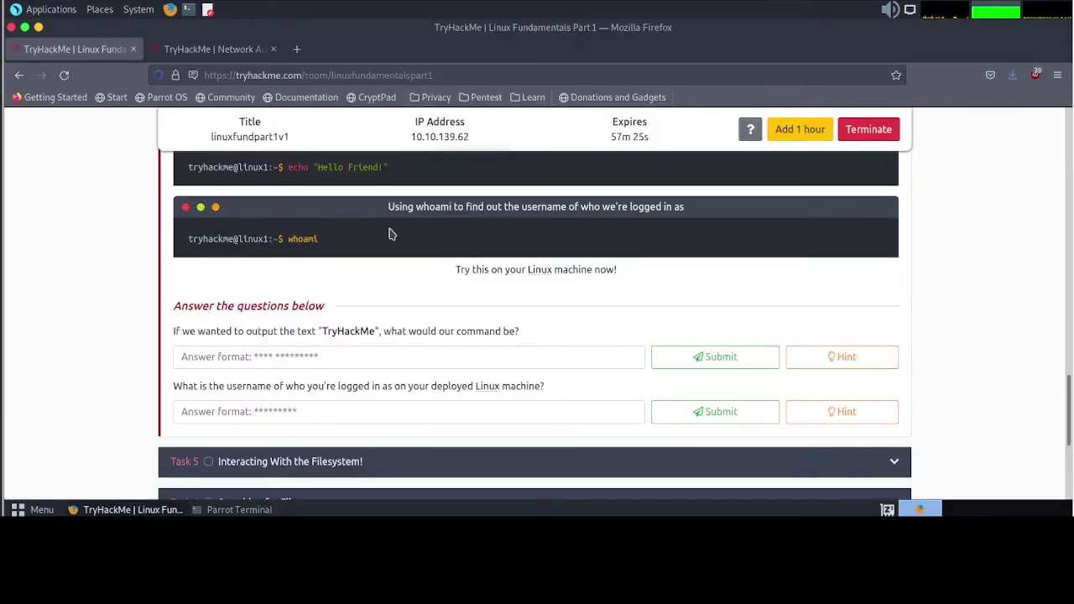
{"action": "key", "text": "alt+Tab"}
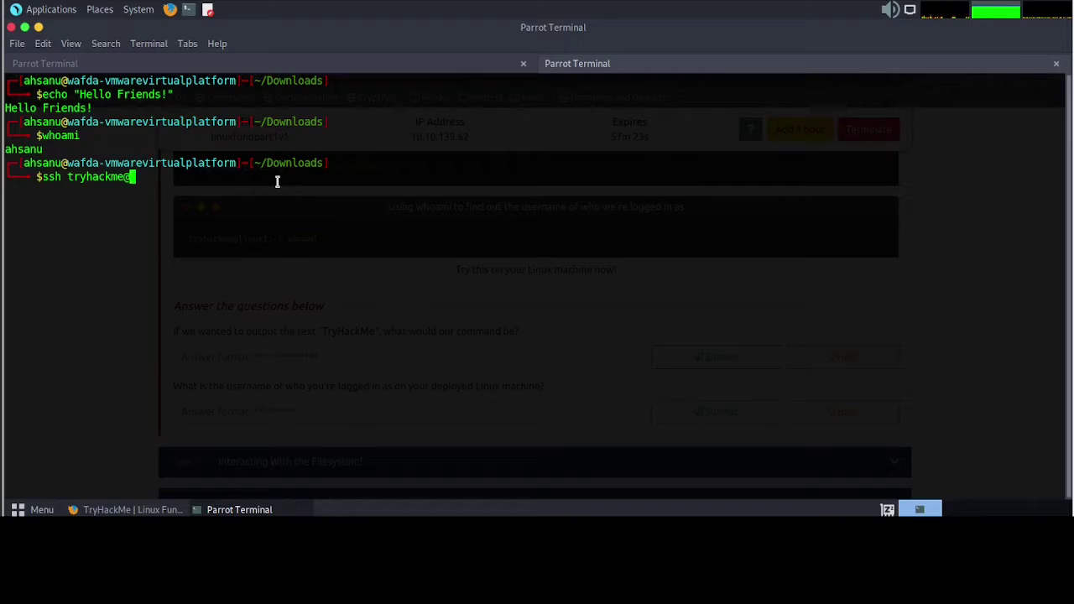
{"action": "key", "text": "ctrl+shift+v"}
{"action": "key", "text": "Return"}
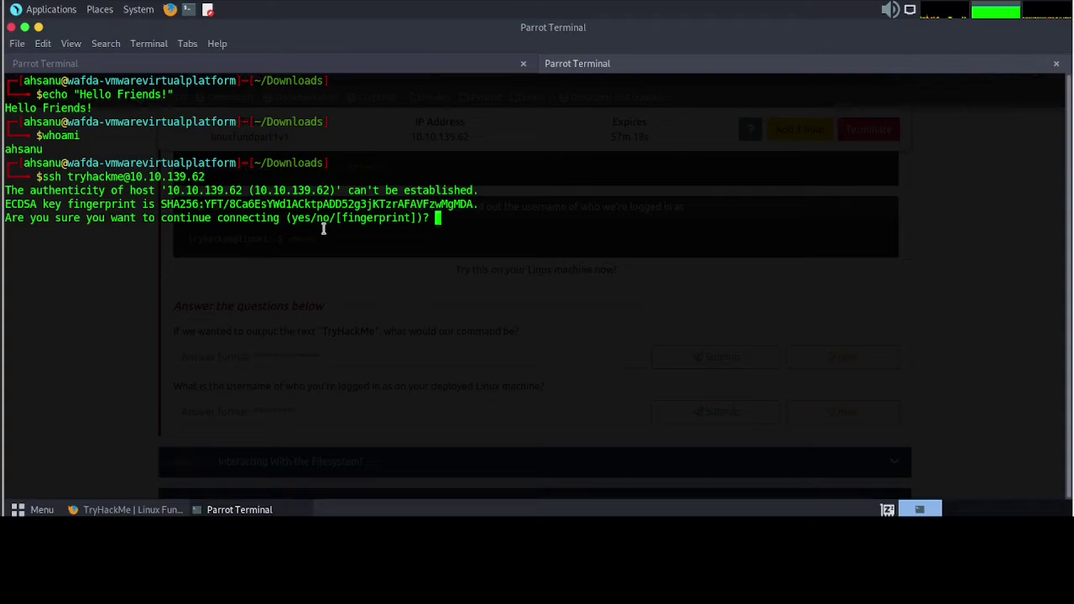
{"action": "type", "text": "yes"}
{"action": "key", "text": "Return"}
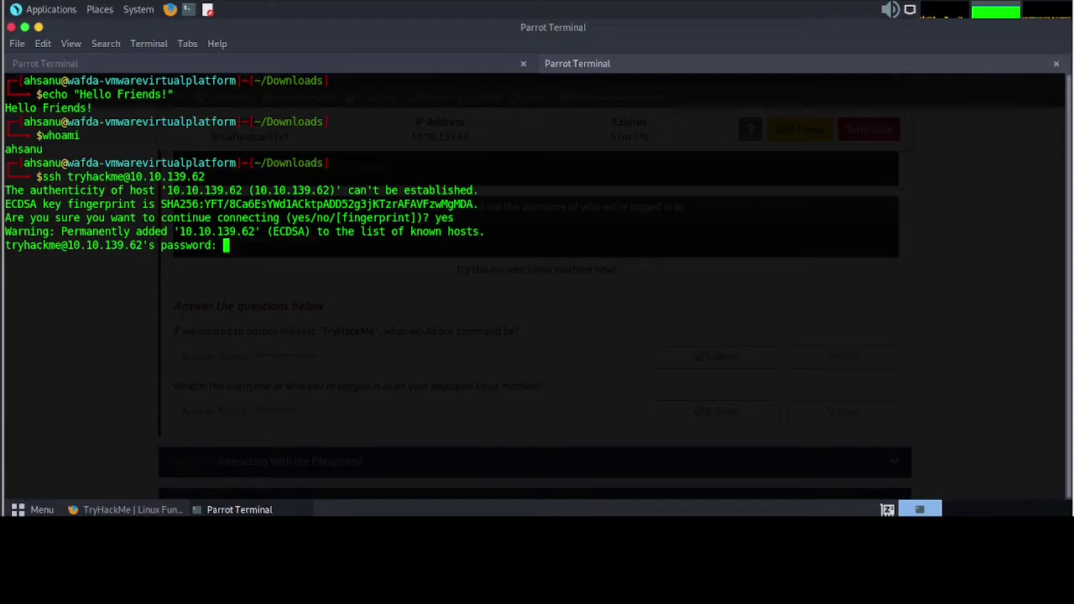
{"action": "key", "text": "Return"}
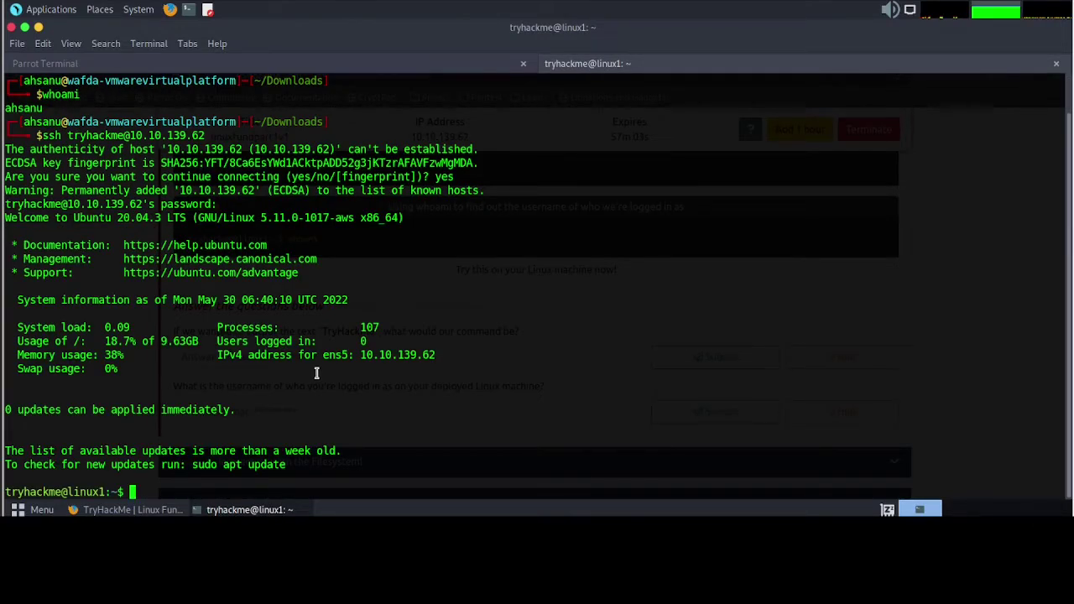
{"action": "type", "text": "clear"}
{"action": "key", "text": "Return"}
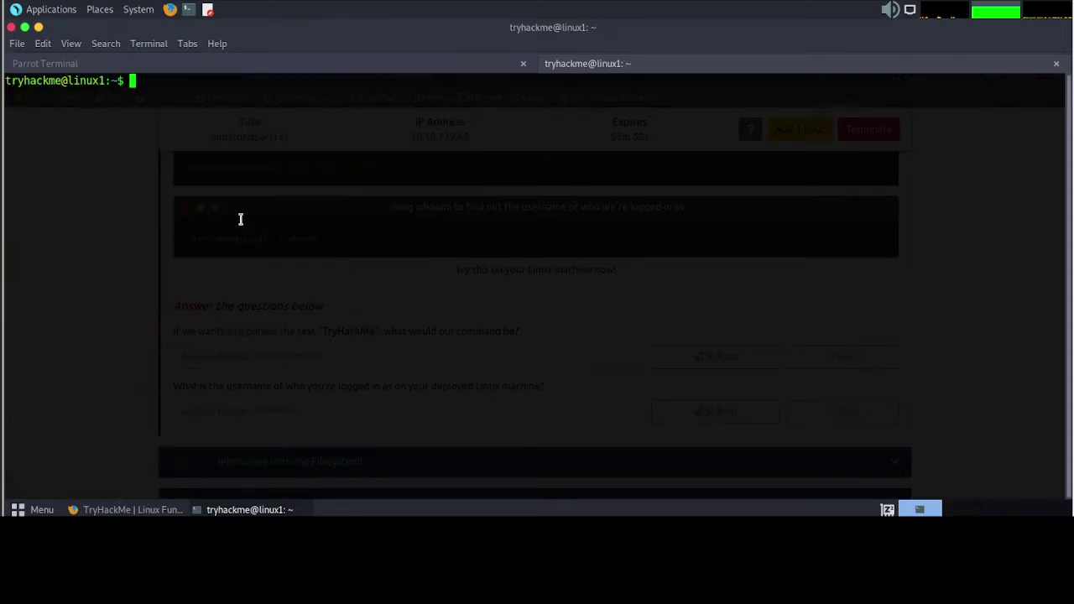
Enlarge the terminal text, run whoami remotely, and copy the 'tryhackme' output.
{"action": "key", "text": "ctrl+plus"}
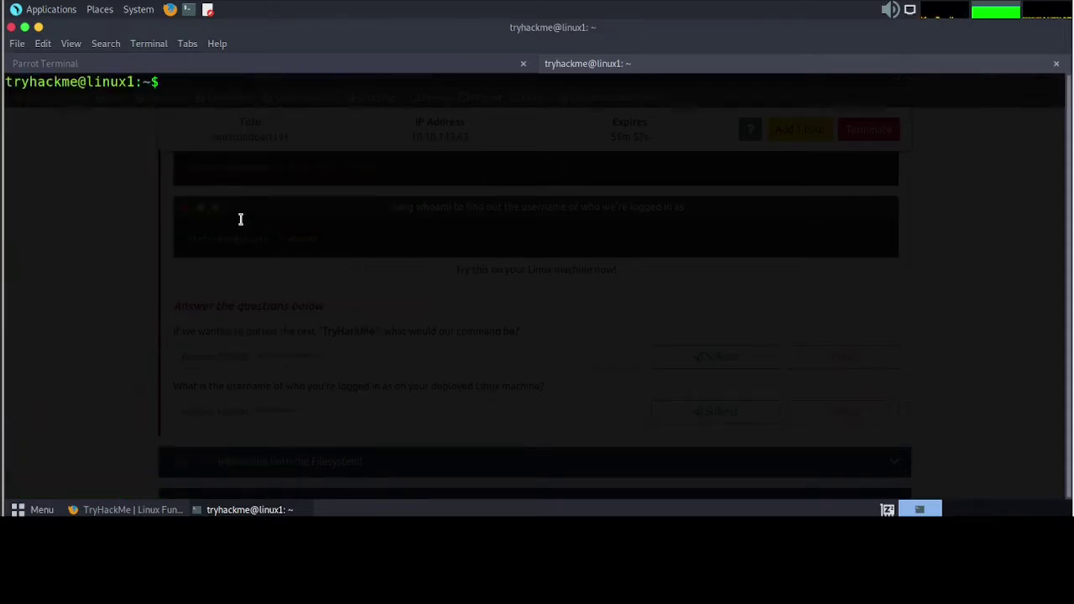
{"action": "key", "text": "ctrl+plus"}
{"action": "key", "text": "ctrl+plus"}
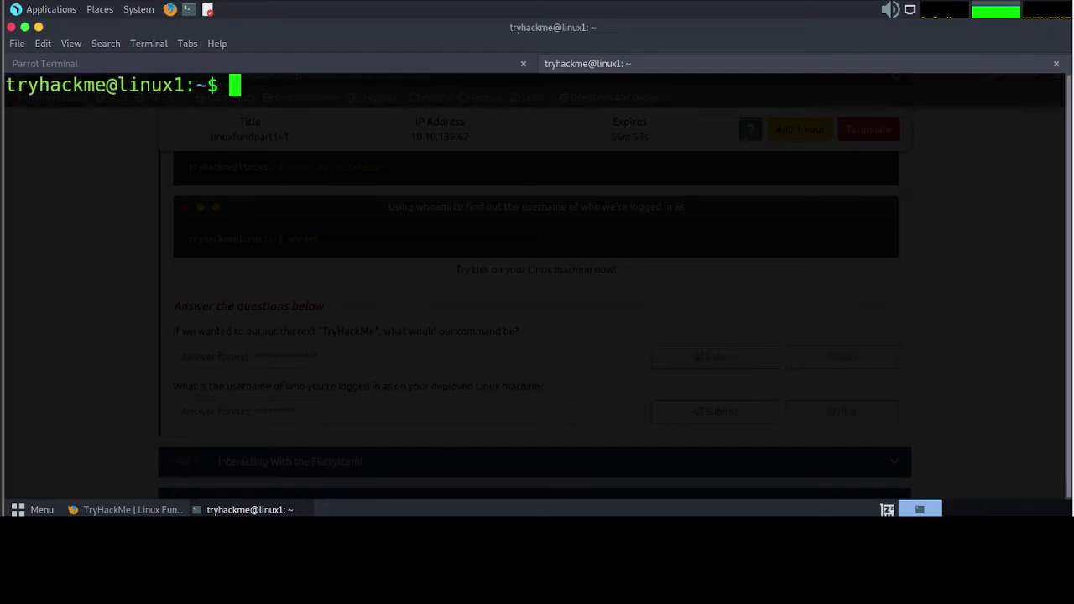
{"action": "type", "text": "whoa"}
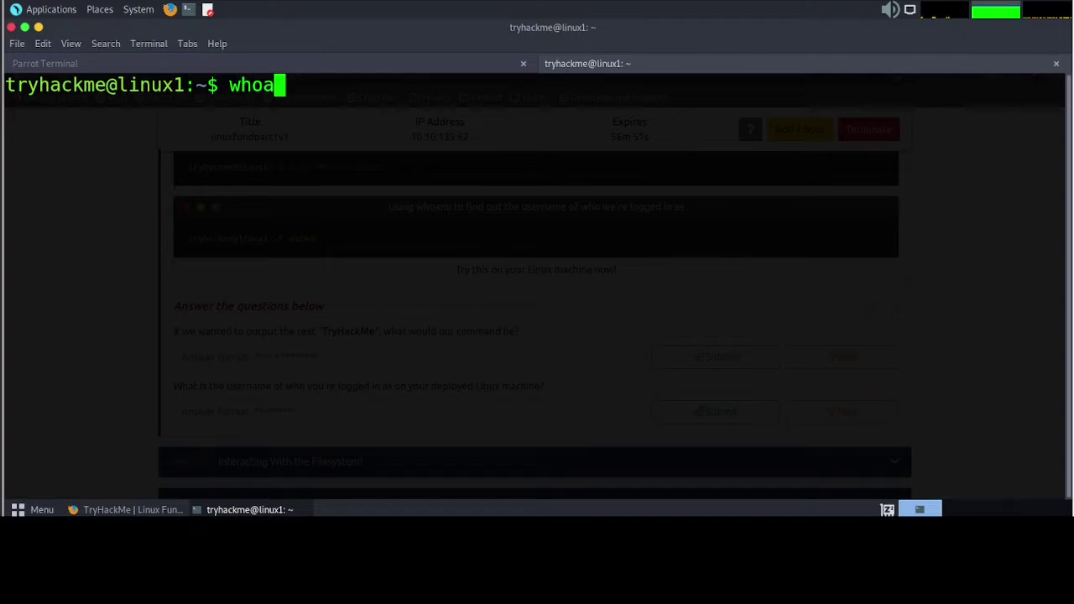
{"action": "type", "text": "mi"}
{"action": "key", "text": "Return"}
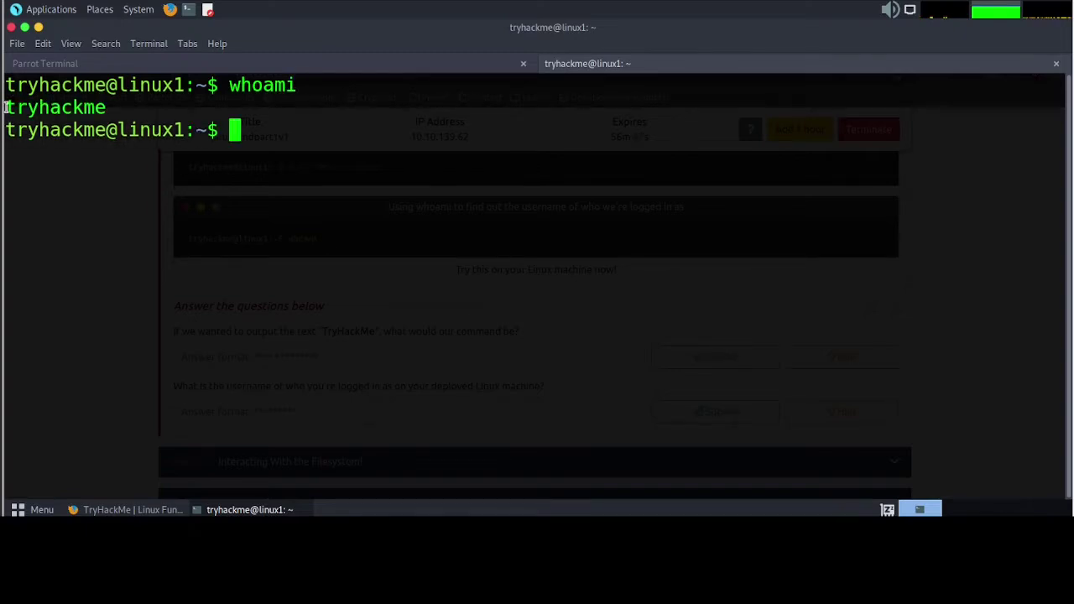
{"action": "left_click_drag", "start_coordinate": [6, 108], "coordinate": [73, 107]}
{"action": "triple_click", "coordinate": [84, 105]}
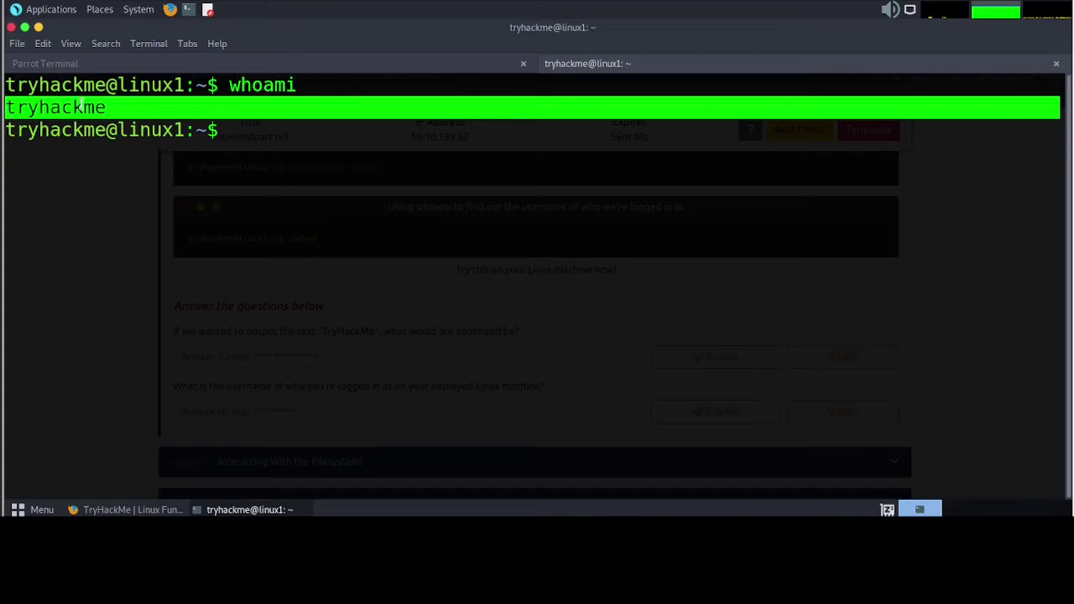
{"action": "right_click", "coordinate": [81, 107]}
{"action": "left_click", "coordinate": [129, 175]}
{"action": "key", "text": "alt+Tab"}
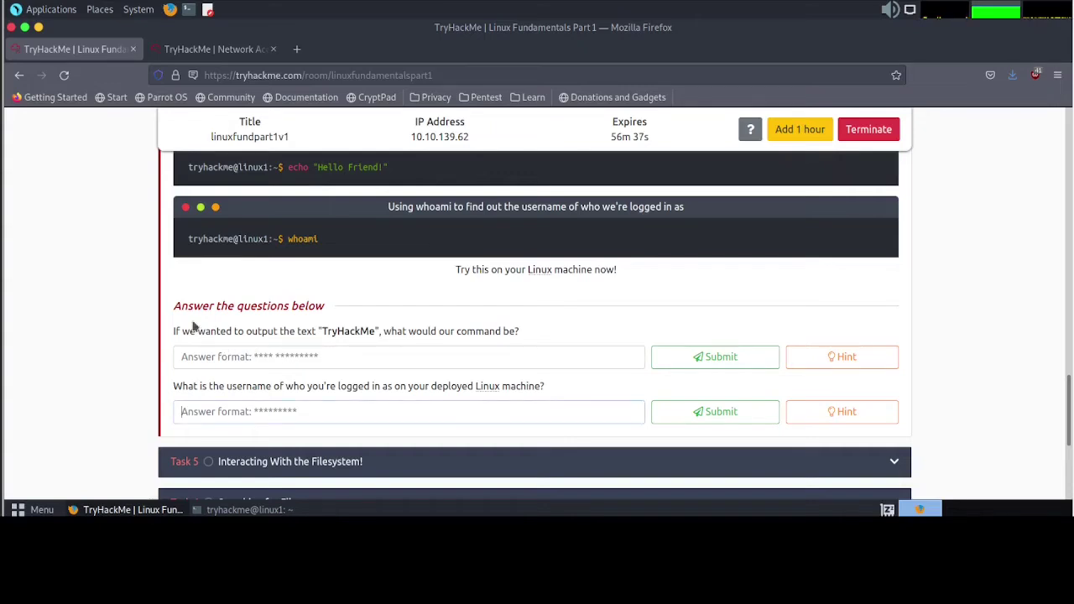
Submit 'echo TryHackme' for the first question and paste 'tryhackme' as the username answer.
{"action": "left_click", "coordinate": [210, 356]}
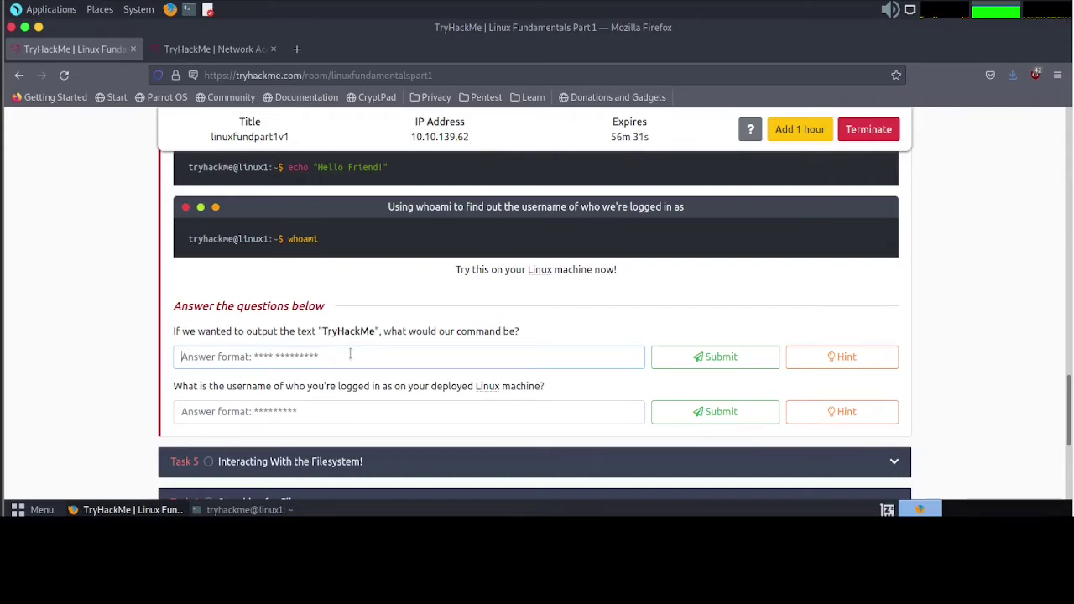
{"action": "type", "text": "echo TryHac"}
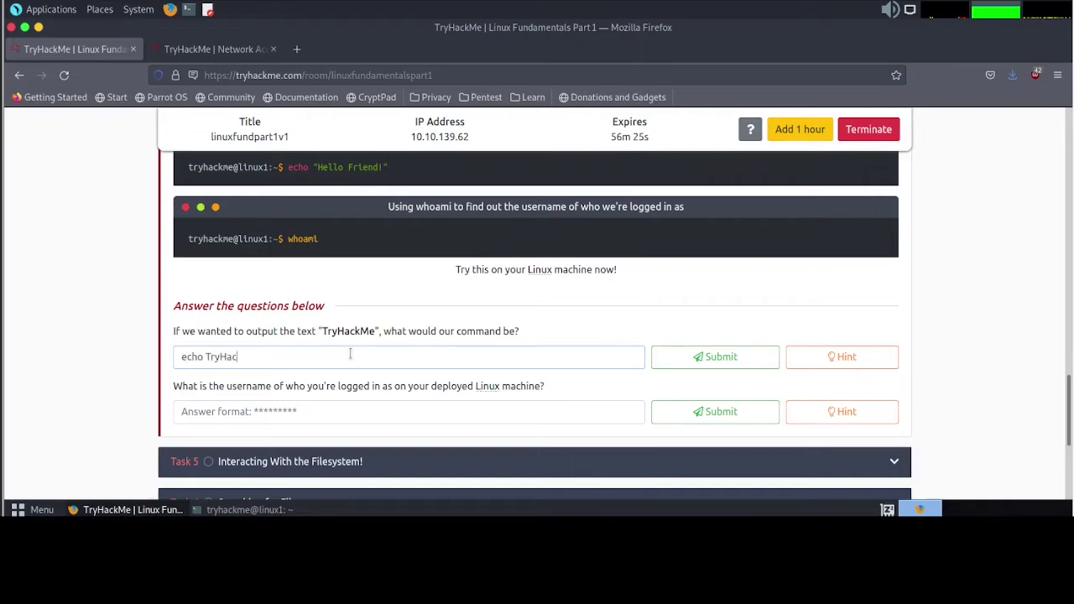
{"action": "type", "text": "kme"}
{"action": "key", "text": "Return"}
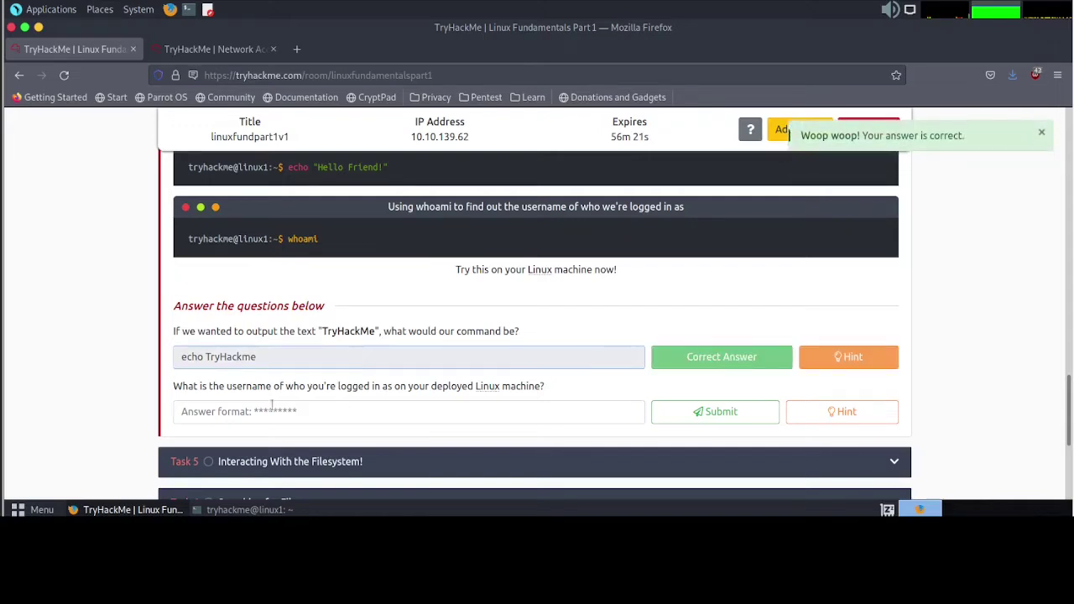
{"action": "key", "text": "alt+Tab"}
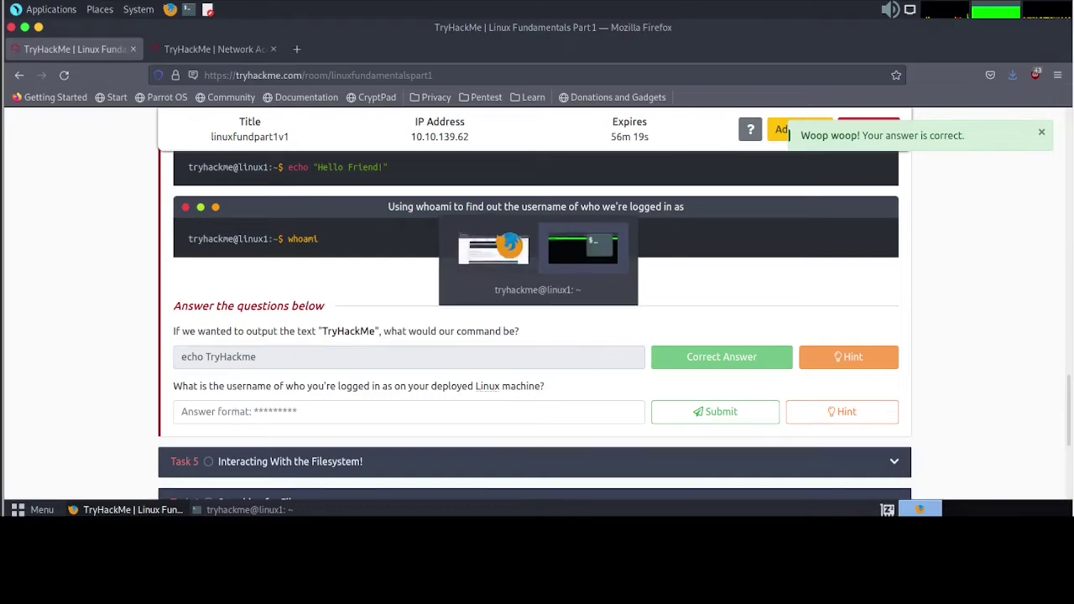
{"action": "key", "text": "alt+Tab"}
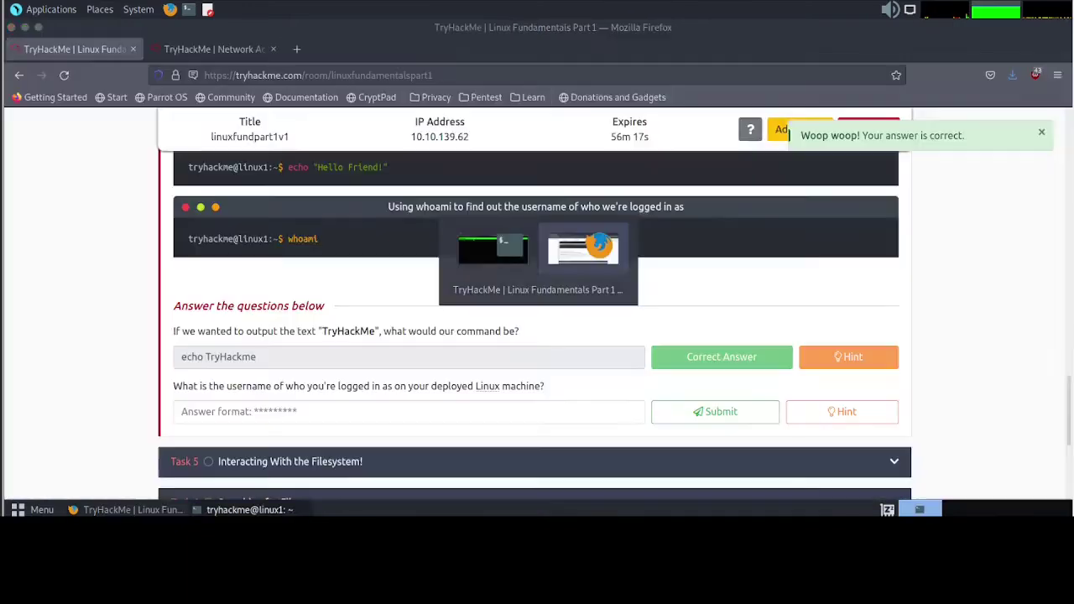
{"action": "right_click", "coordinate": [272, 411]}
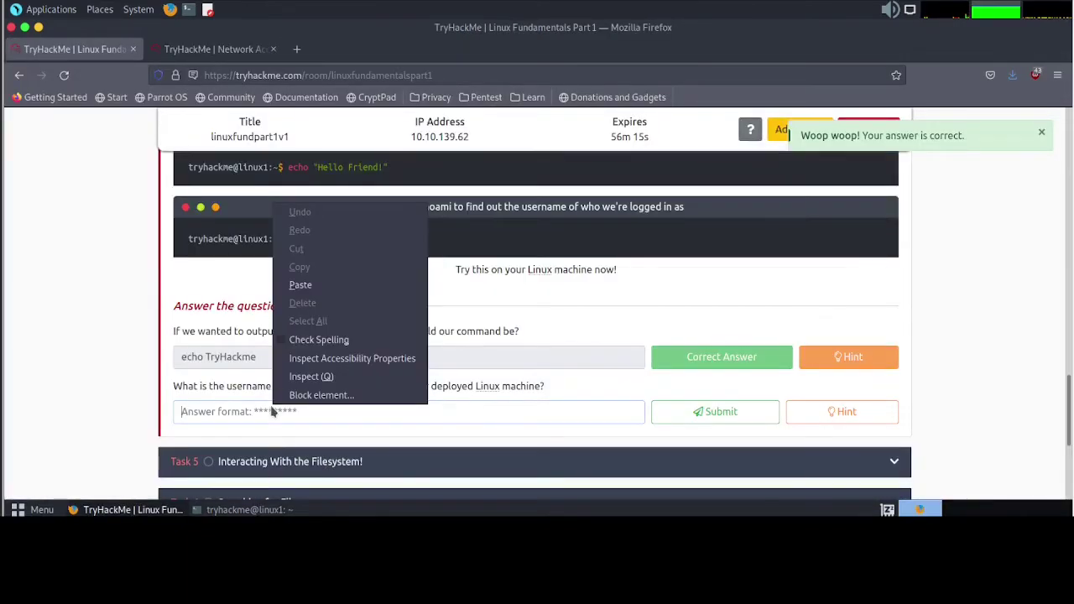
{"action": "left_click", "coordinate": [303, 284]}
{"action": "left_click", "coordinate": [752, 414]}
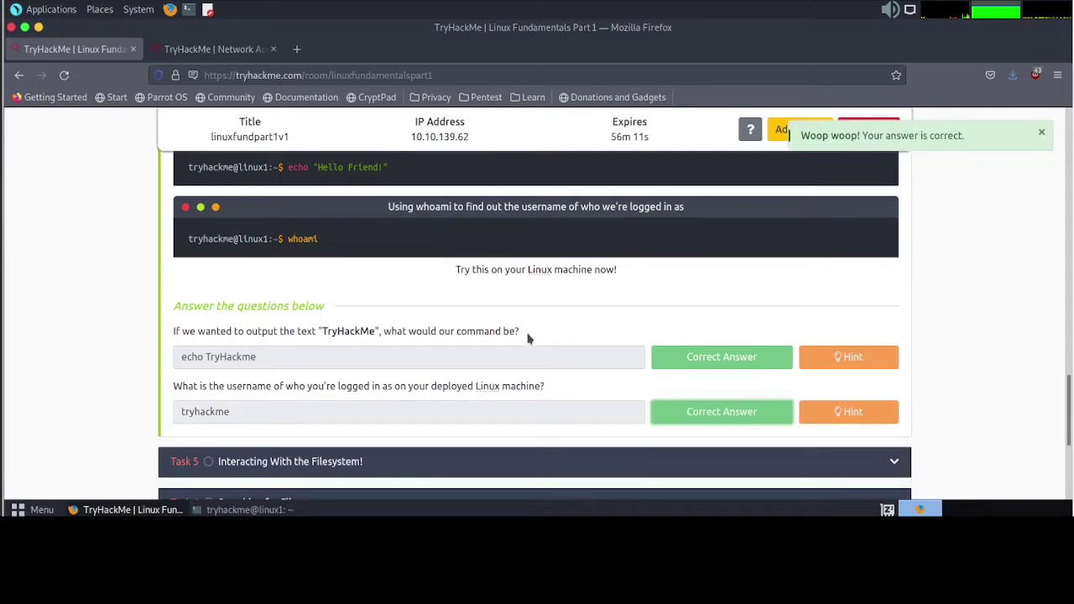
{"action": "scroll", "coordinate": [477, 377], "scroll_direction": "down", "scroll_amount": 1}
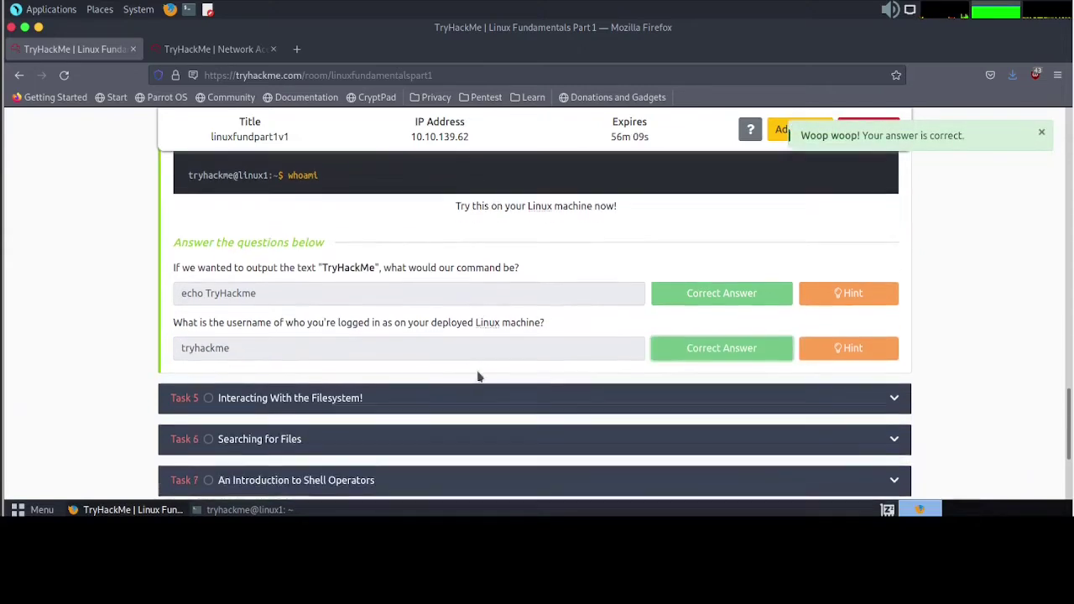
{"action": "left_click", "coordinate": [422, 396]}
{"action": "scroll", "coordinate": [442, 376], "scroll_direction": "down", "scroll_amount": 5}
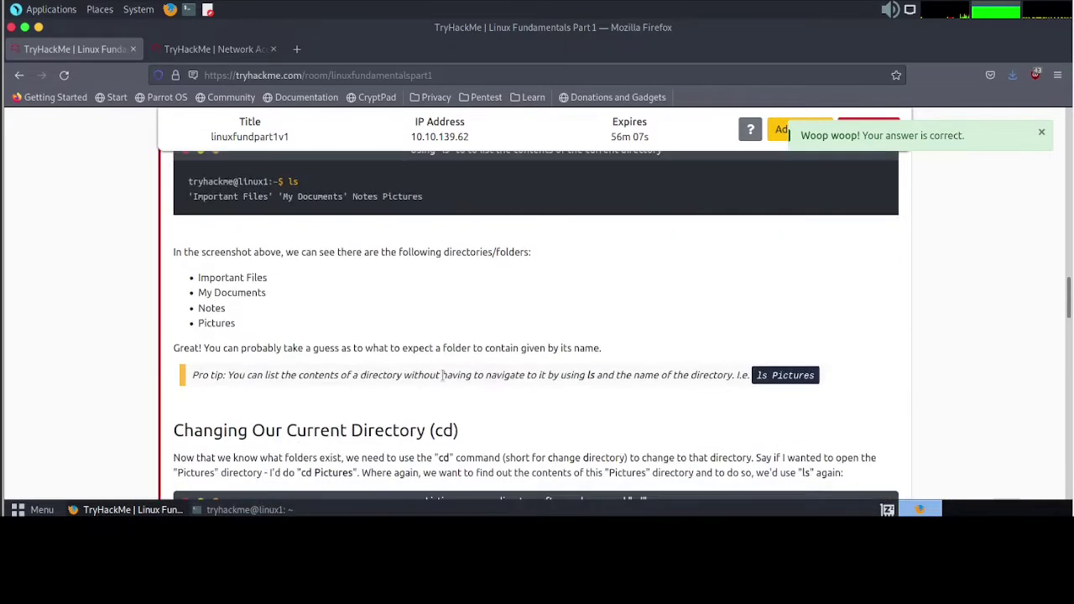
{"action": "scroll", "coordinate": [443, 375], "scroll_direction": "up", "scroll_amount": 4}
{"action": "scroll", "coordinate": [442, 375], "scroll_direction": "up", "scroll_amount": 5}
{"action": "scroll", "coordinate": [443, 375], "scroll_direction": "up", "scroll_amount": 1}
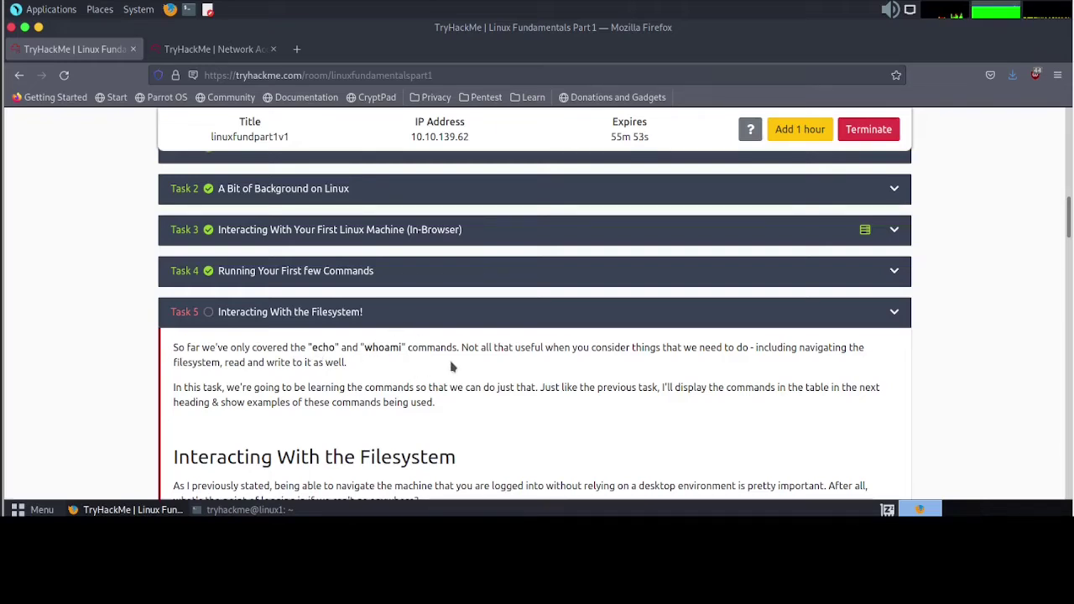
{"action": "scroll", "coordinate": [453, 353], "scroll_direction": "down", "scroll_amount": 3}
{"action": "key", "text": "alt+Tab"}
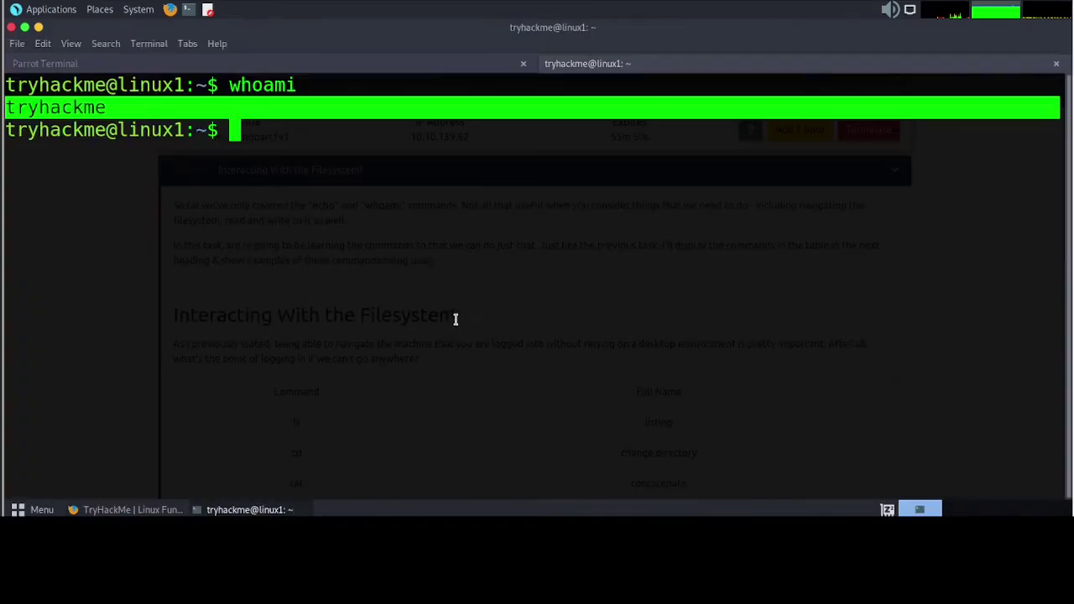
{"action": "key", "text": "alt+Tab"}
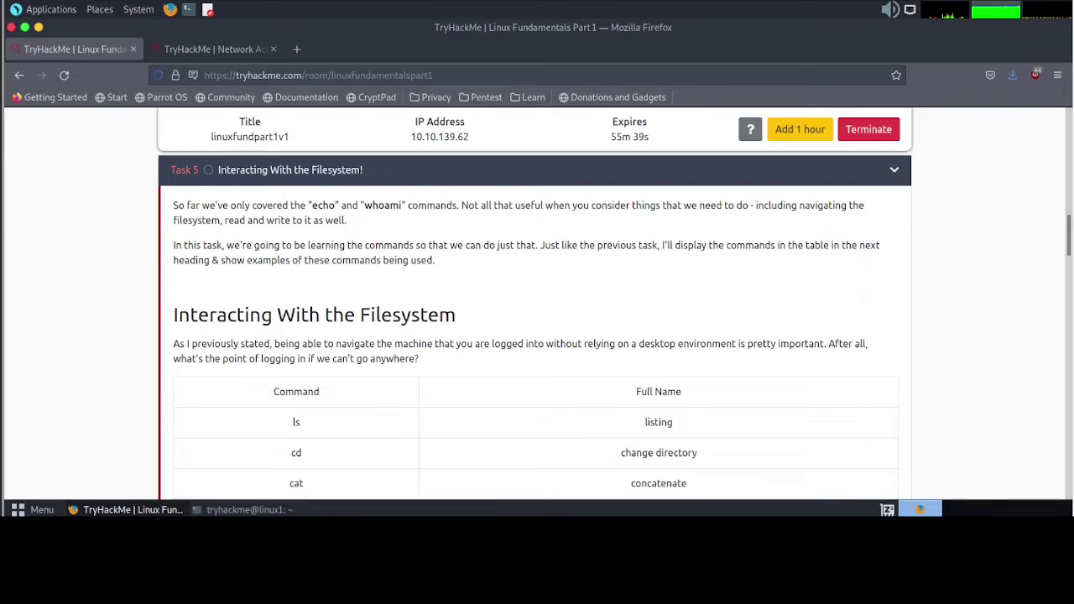
{"action": "scroll", "coordinate": [342, 347], "scroll_direction": "down", "scroll_amount": 6}
{"action": "scroll", "coordinate": [305, 292], "scroll_direction": "up", "scroll_amount": 3}
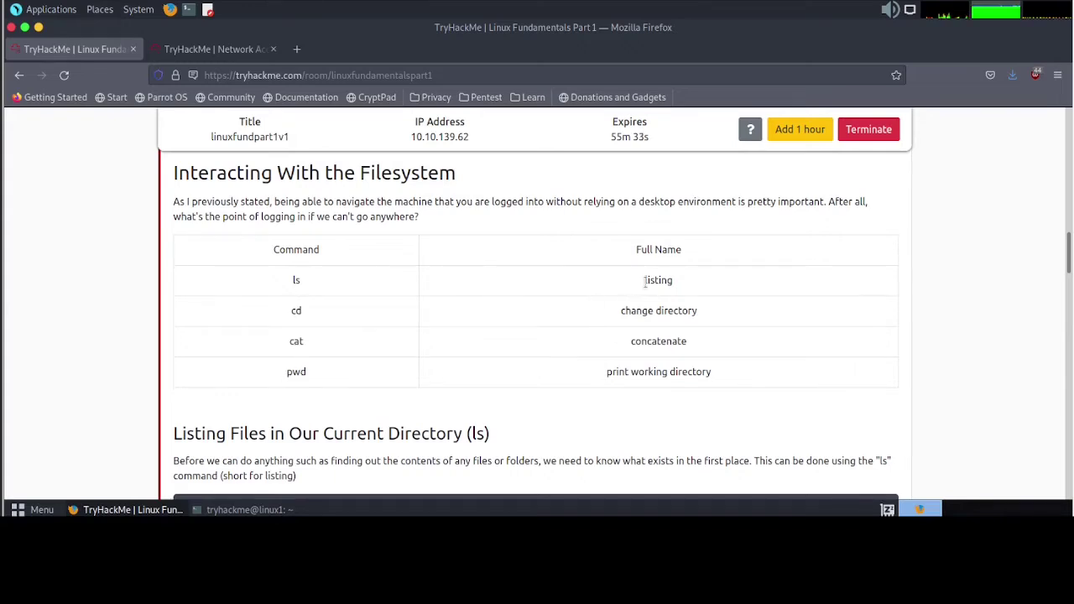
{"action": "left_click_drag", "start_coordinate": [644, 280], "coordinate": [675, 286]}
{"action": "left_click_drag", "start_coordinate": [619, 312], "coordinate": [708, 323]}
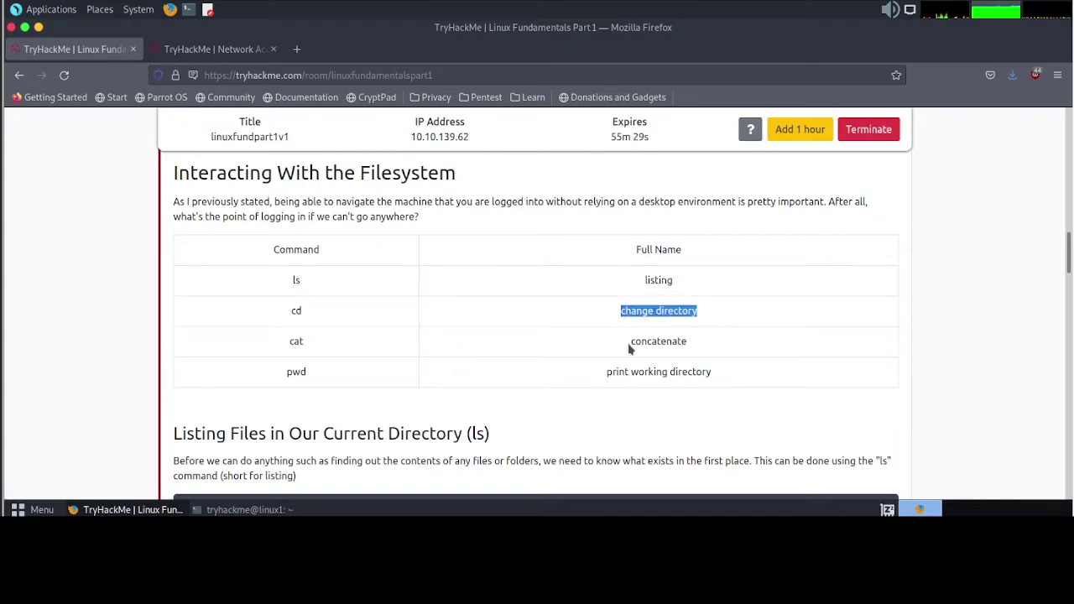
{"action": "left_click_drag", "start_coordinate": [629, 344], "coordinate": [711, 349]}
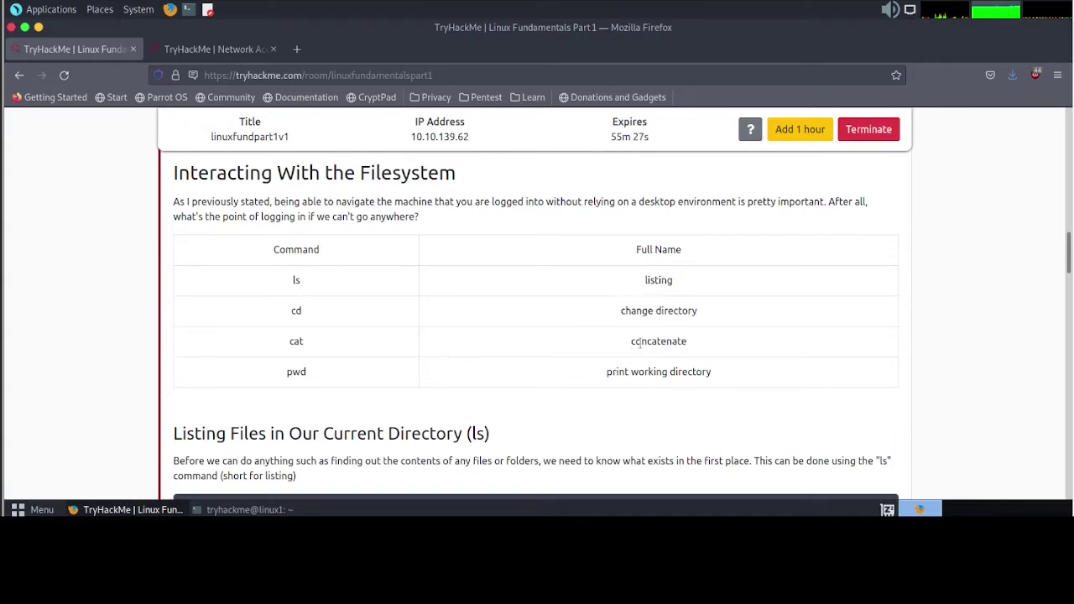
{"action": "left_click_drag", "start_coordinate": [607, 377], "coordinate": [713, 378]}
{"action": "scroll", "coordinate": [542, 335], "scroll_direction": "down", "scroll_amount": 3}
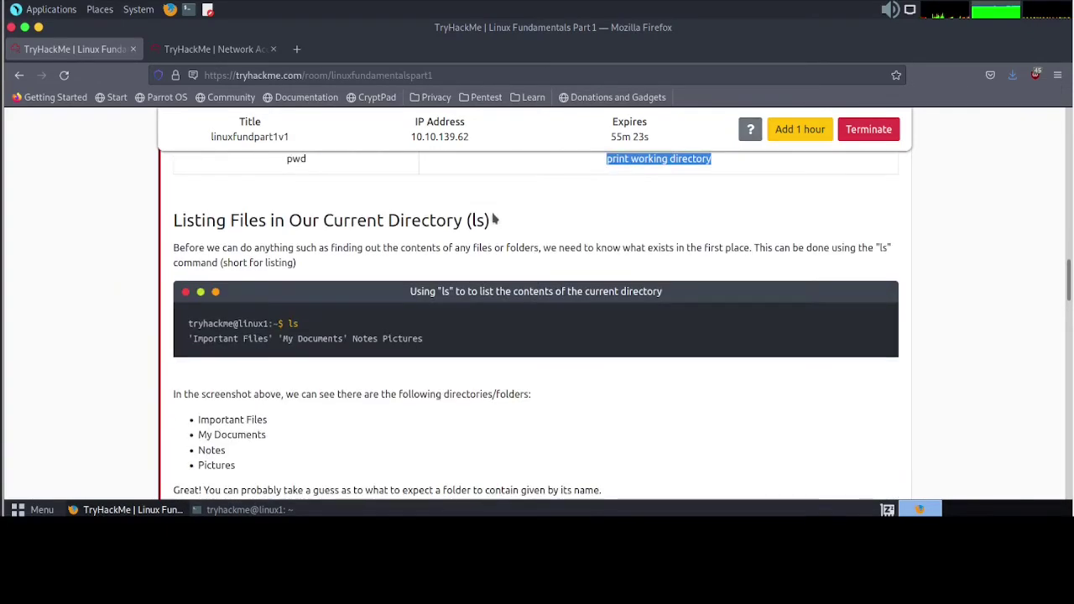
{"action": "scroll", "coordinate": [437, 272], "scroll_direction": "down", "scroll_amount": 3}
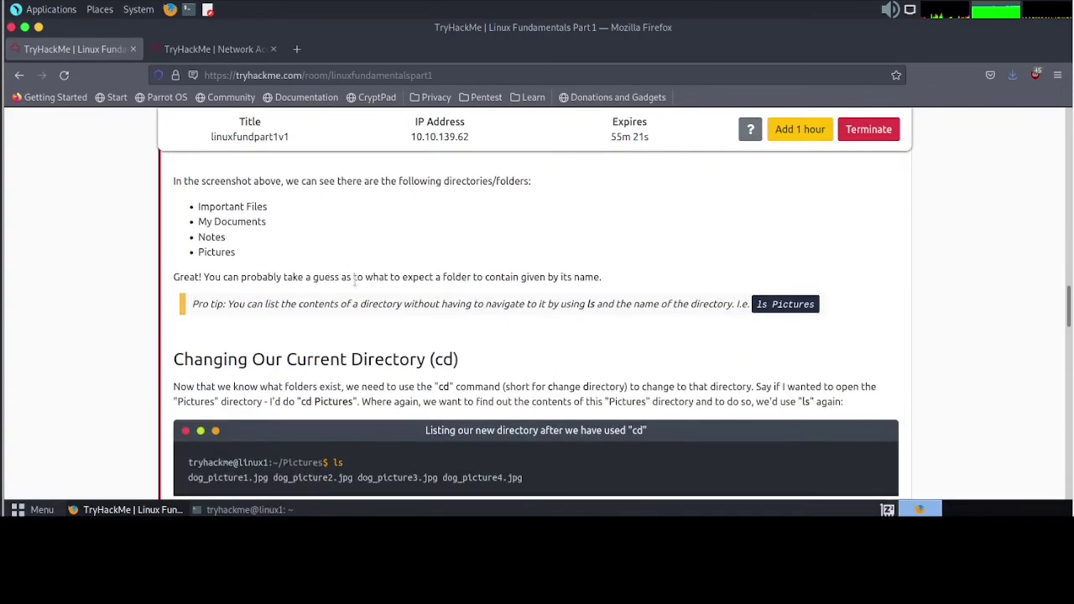
{"action": "scroll", "coordinate": [326, 301], "scroll_direction": "down", "scroll_amount": 3}
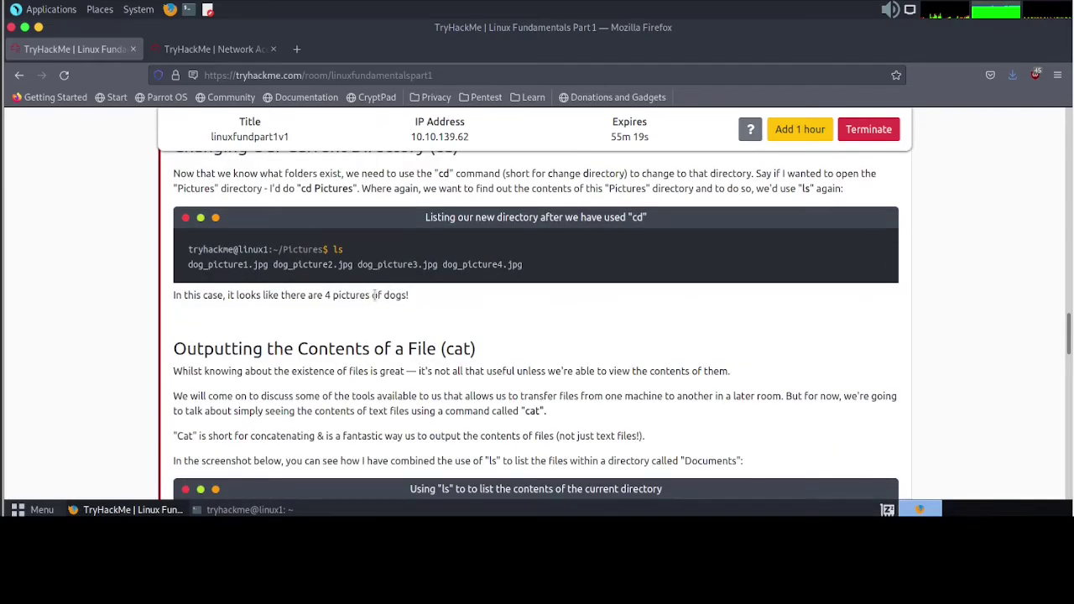
{"action": "scroll", "coordinate": [374, 295], "scroll_direction": "down", "scroll_amount": 3}
{"action": "scroll", "coordinate": [449, 278], "scroll_direction": "up", "scroll_amount": 2}
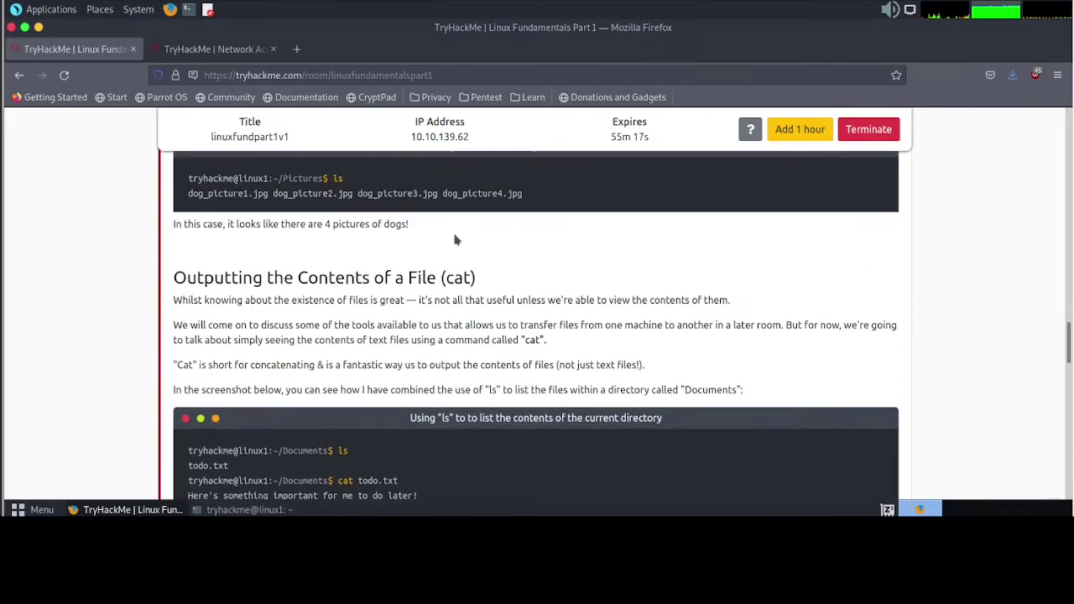
{"action": "double_click", "coordinate": [453, 277]}
{"action": "scroll", "coordinate": [421, 346], "scroll_direction": "down", "scroll_amount": 3}
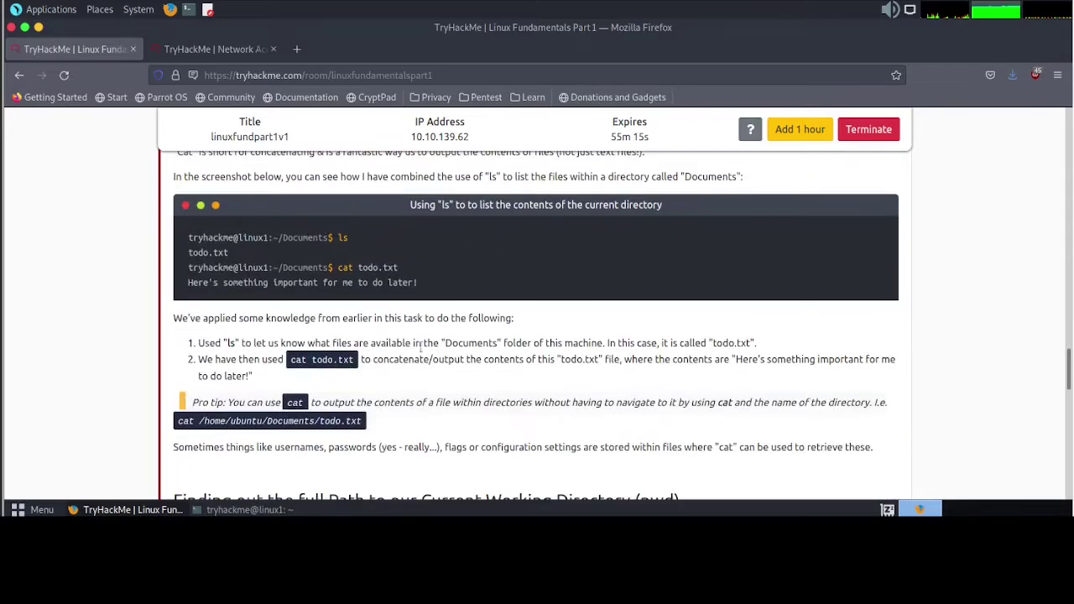
{"action": "scroll", "coordinate": [367, 343], "scroll_direction": "down", "scroll_amount": 3}
{"action": "scroll", "coordinate": [366, 344], "scroll_direction": "down", "scroll_amount": 2}
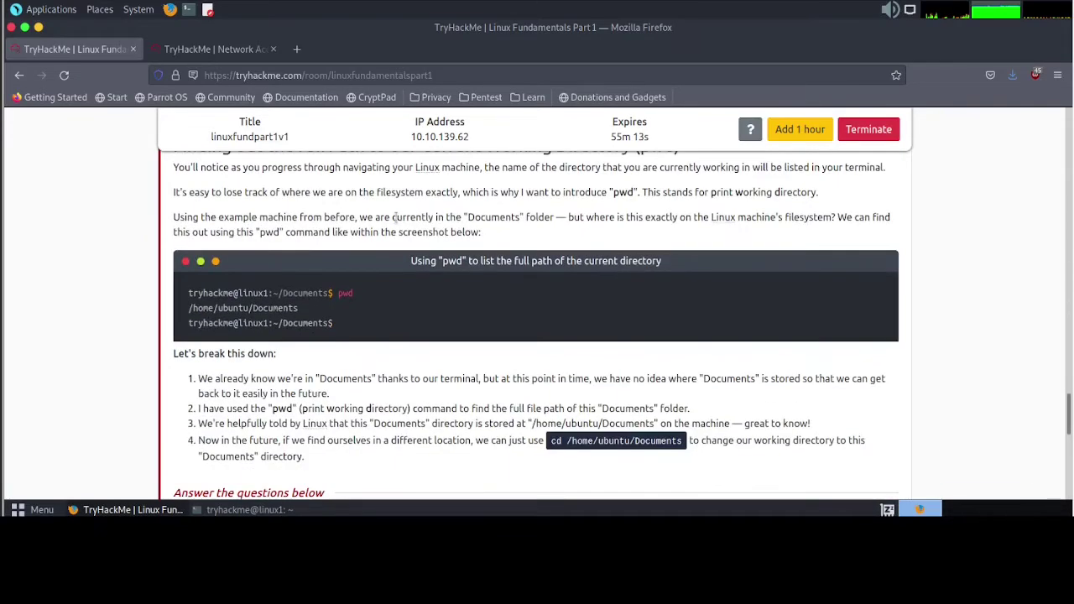
{"action": "scroll", "coordinate": [396, 218], "scroll_direction": "up", "scroll_amount": 1}
{"action": "scroll", "coordinate": [395, 218], "scroll_direction": "up", "scroll_amount": 2}
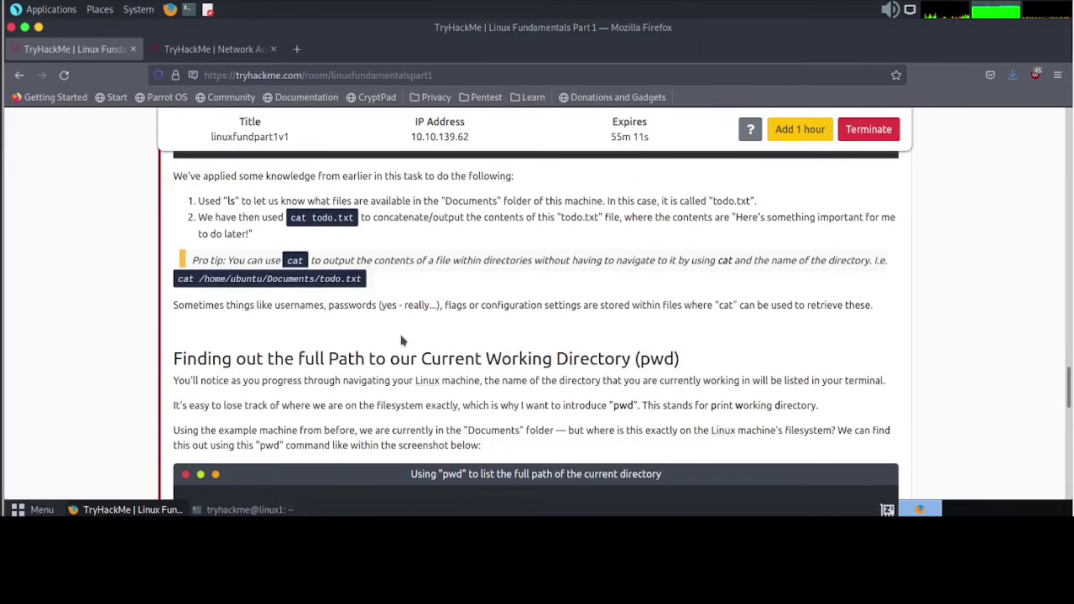
{"action": "scroll", "coordinate": [401, 339], "scroll_direction": "down", "scroll_amount": 2}
{"action": "left_click_drag", "start_coordinate": [641, 217], "coordinate": [679, 218]}
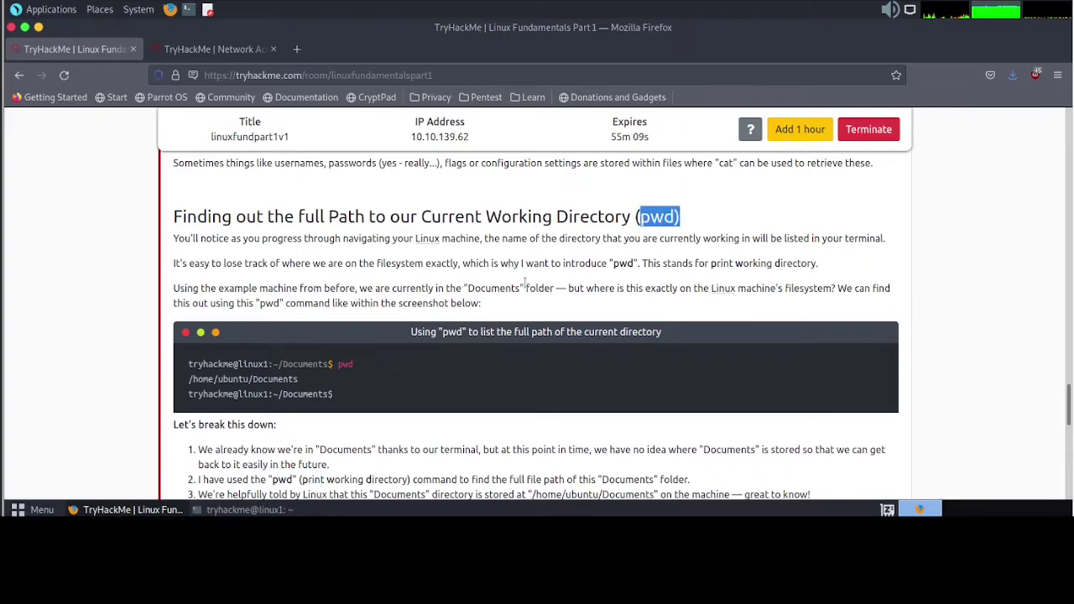
{"action": "scroll", "coordinate": [525, 283], "scroll_direction": "down", "scroll_amount": 5}
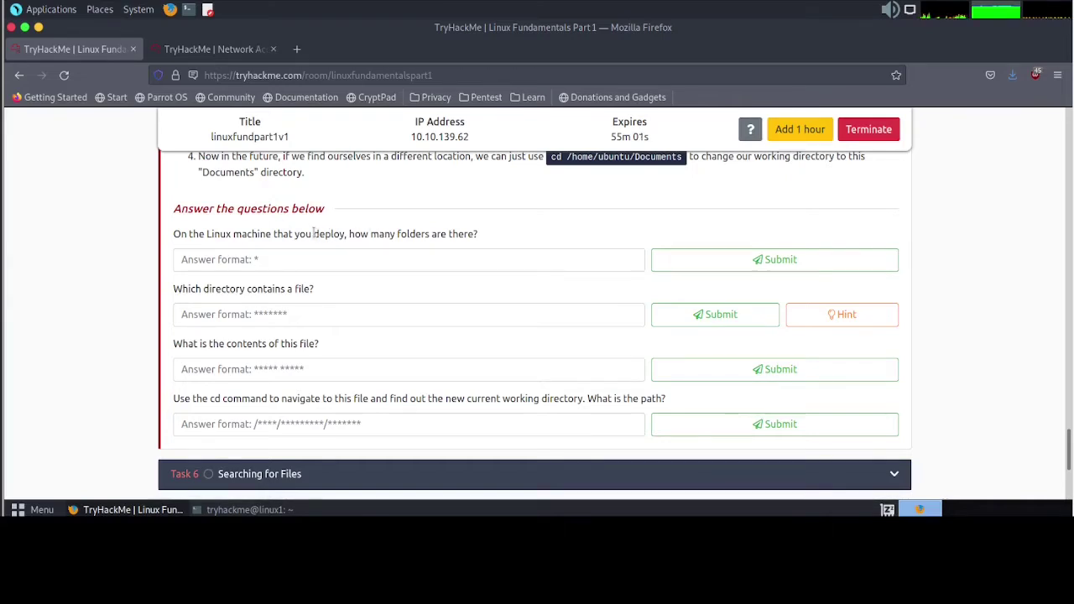
{"action": "left_click_drag", "start_coordinate": [314, 234], "coordinate": [344, 234]}
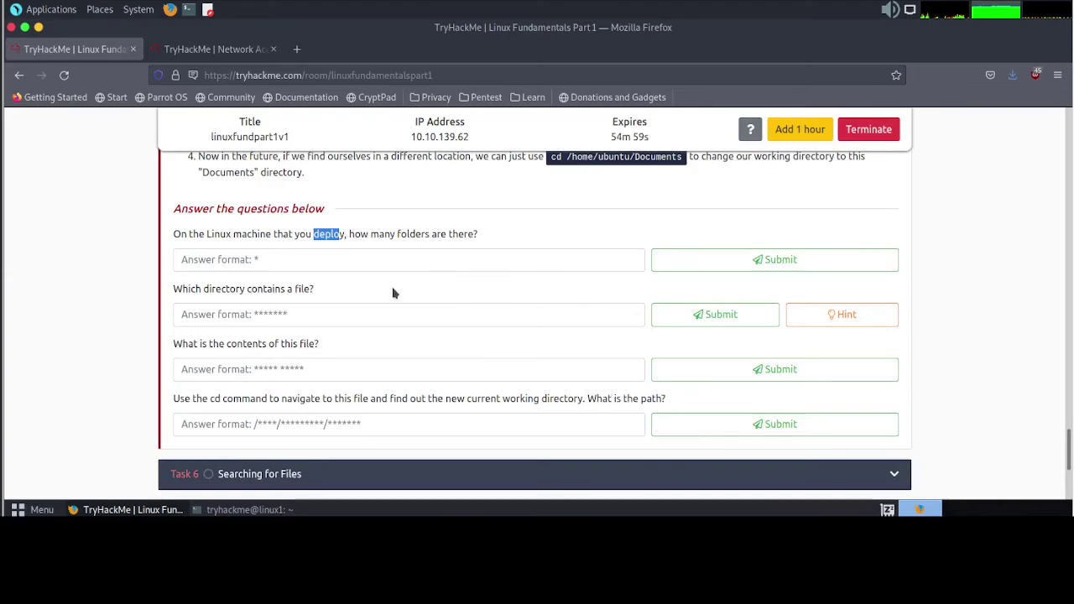
{"action": "scroll", "coordinate": [393, 293], "scroll_direction": "up", "scroll_amount": 3}
{"action": "scroll", "coordinate": [393, 293], "scroll_direction": "up", "scroll_amount": 5}
{"action": "scroll", "coordinate": [393, 292], "scroll_direction": "up", "scroll_amount": 5}
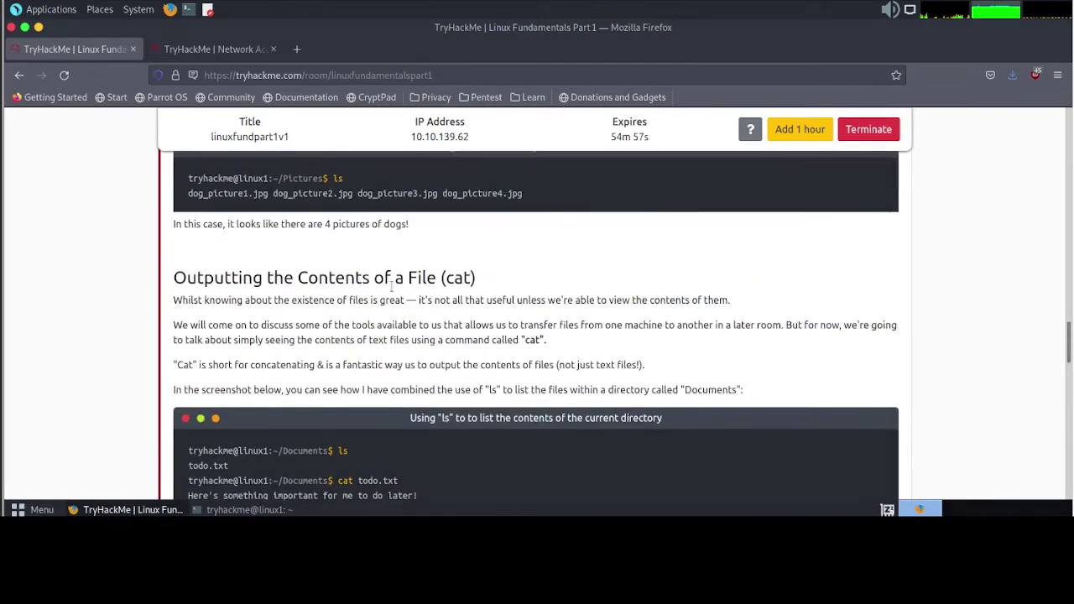
{"action": "scroll", "coordinate": [393, 293], "scroll_direction": "up", "scroll_amount": 5}
{"action": "scroll", "coordinate": [390, 288], "scroll_direction": "up", "scroll_amount": 5}
{"action": "scroll", "coordinate": [391, 288], "scroll_direction": "up", "scroll_amount": 5}
{"action": "scroll", "coordinate": [367, 305], "scroll_direction": "down", "scroll_amount": 2}
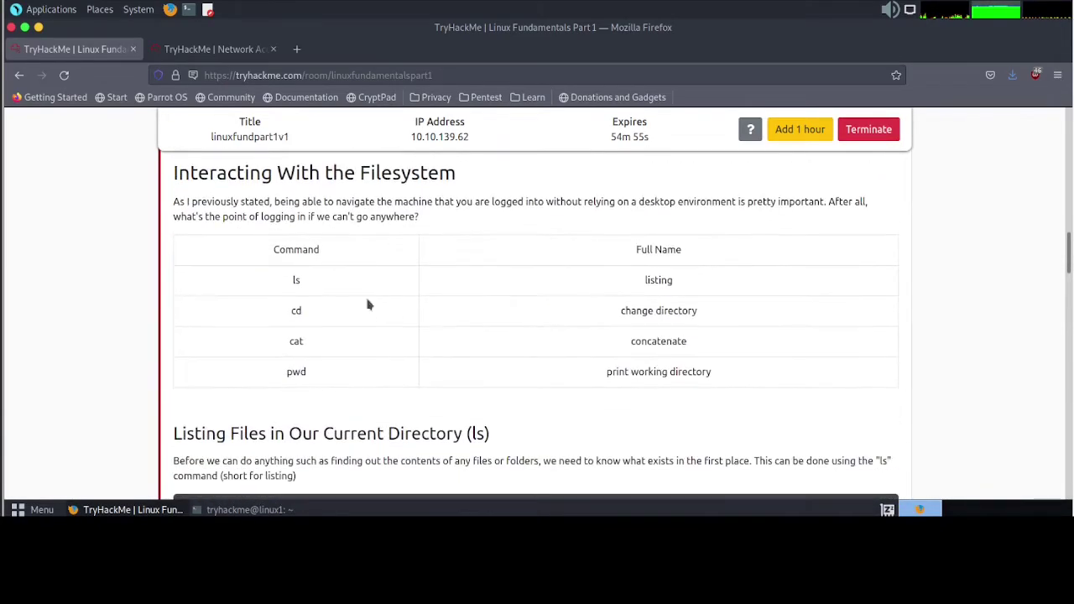
{"action": "double_click", "coordinate": [293, 282]}
Run ls in the remote home directory, showing access.log and folder1–folder4.
{"action": "key", "text": "alt+Tab"}
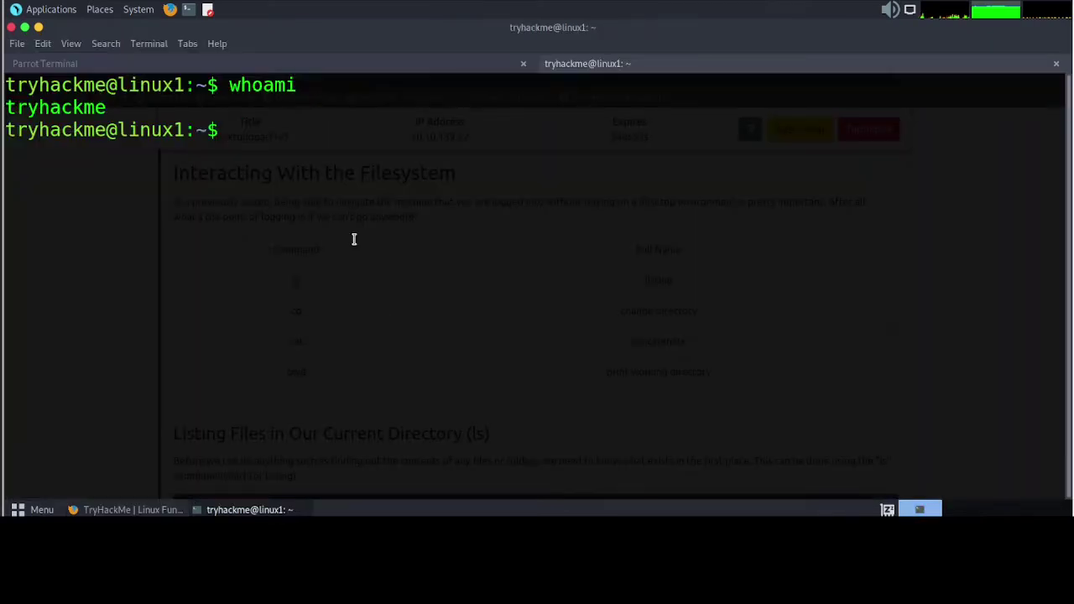
{"action": "type", "text": "ls"}
{"action": "key", "text": "Return"}
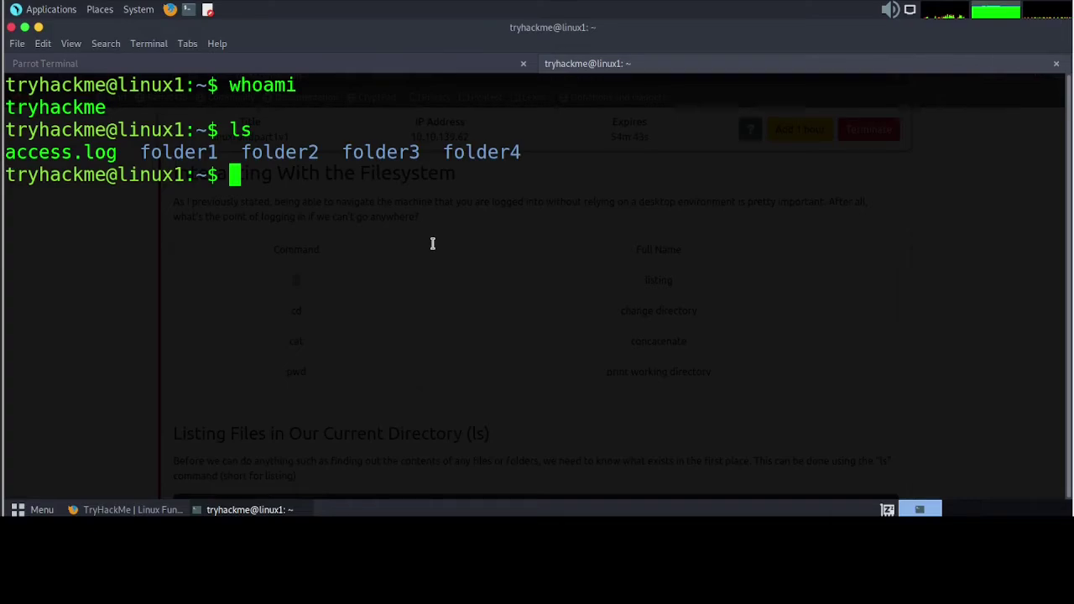
{"action": "key", "text": "alt+Tab"}
{"action": "scroll", "coordinate": [370, 296], "scroll_direction": "down", "scroll_amount": 5}
Enter 4 as the folder count in the first Task 5 question.
{"action": "scroll", "coordinate": [371, 296], "scroll_direction": "down", "scroll_amount": 4}
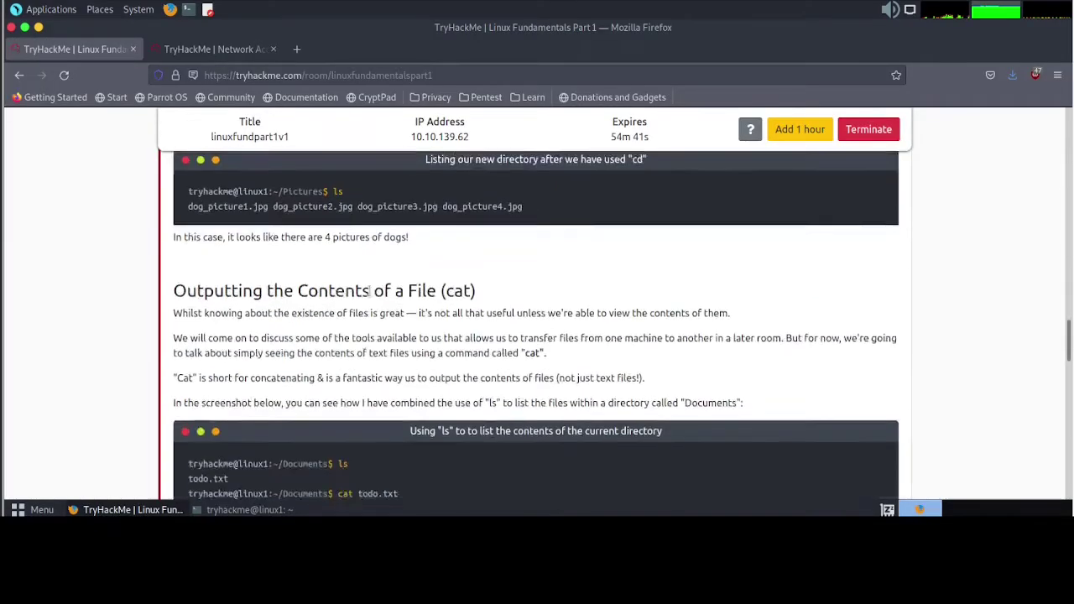
{"action": "scroll", "coordinate": [370, 294], "scroll_direction": "down", "scroll_amount": 3}
{"action": "scroll", "coordinate": [369, 290], "scroll_direction": "down", "scroll_amount": 3}
{"action": "scroll", "coordinate": [370, 291], "scroll_direction": "down", "scroll_amount": 5}
{"action": "scroll", "coordinate": [367, 293], "scroll_direction": "down", "scroll_amount": 2}
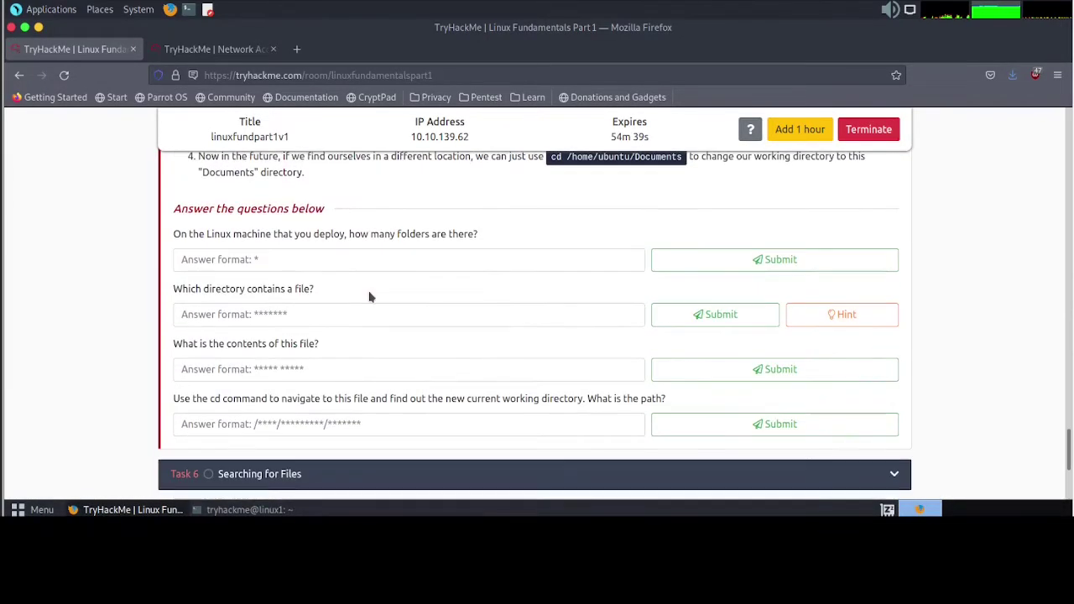
{"action": "left_click", "coordinate": [350, 262]}
{"action": "type", "text": "4"}
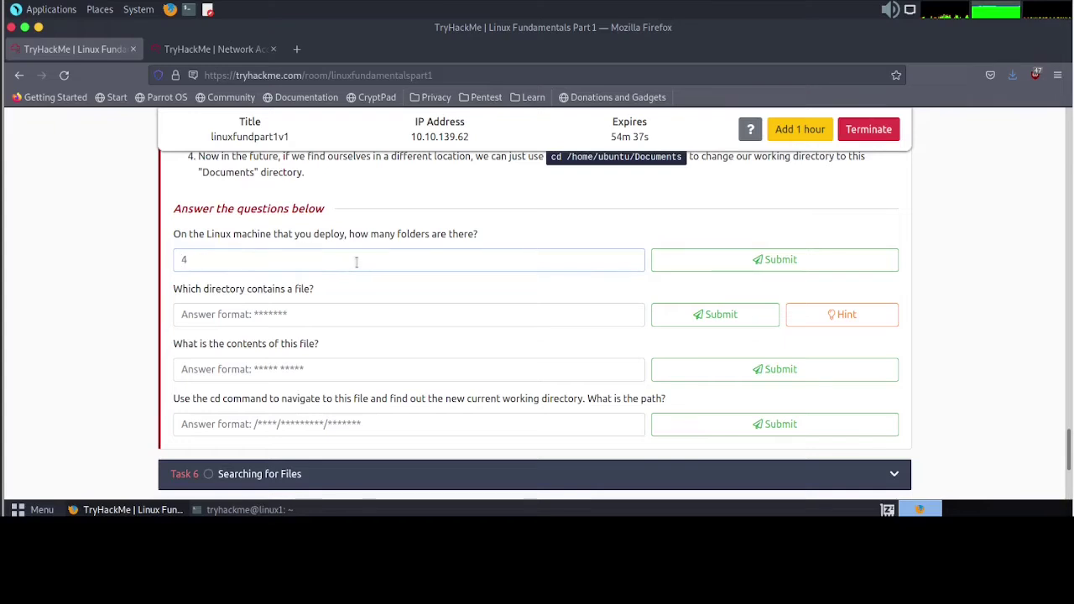
{"action": "key", "text": "Return"}
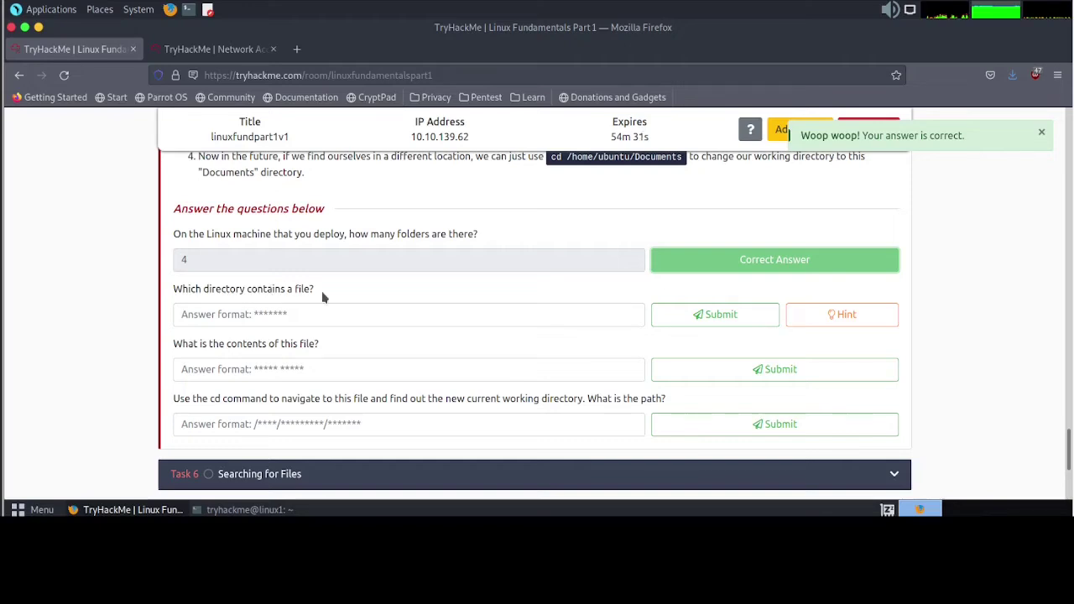
Change into folder1 on the remote machine and list it, finding it empty.
{"action": "key", "text": "alt+Tab"}
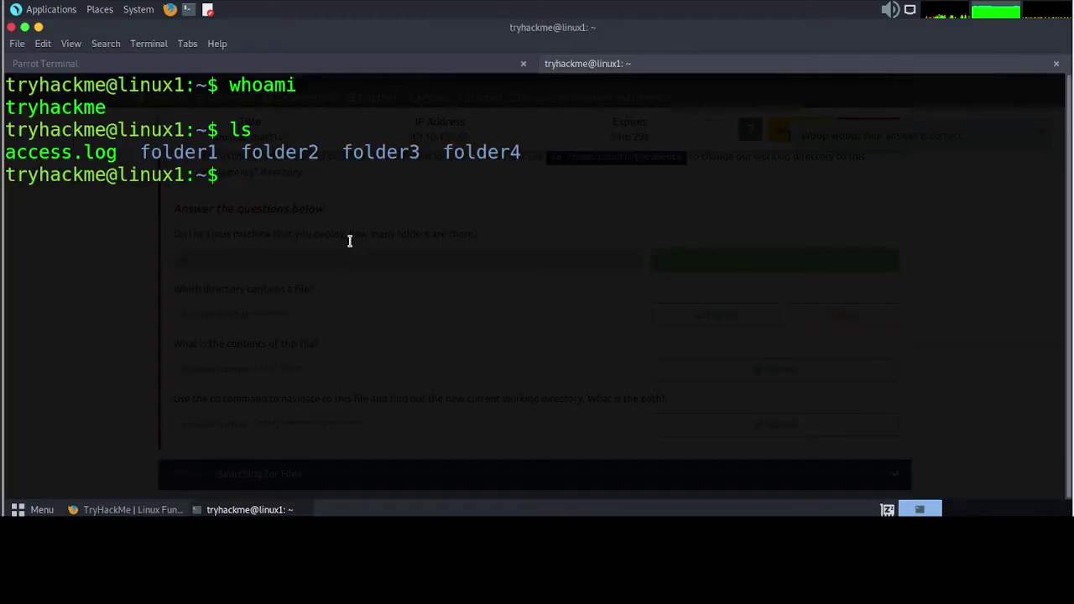
{"action": "type", "text": "cd"}
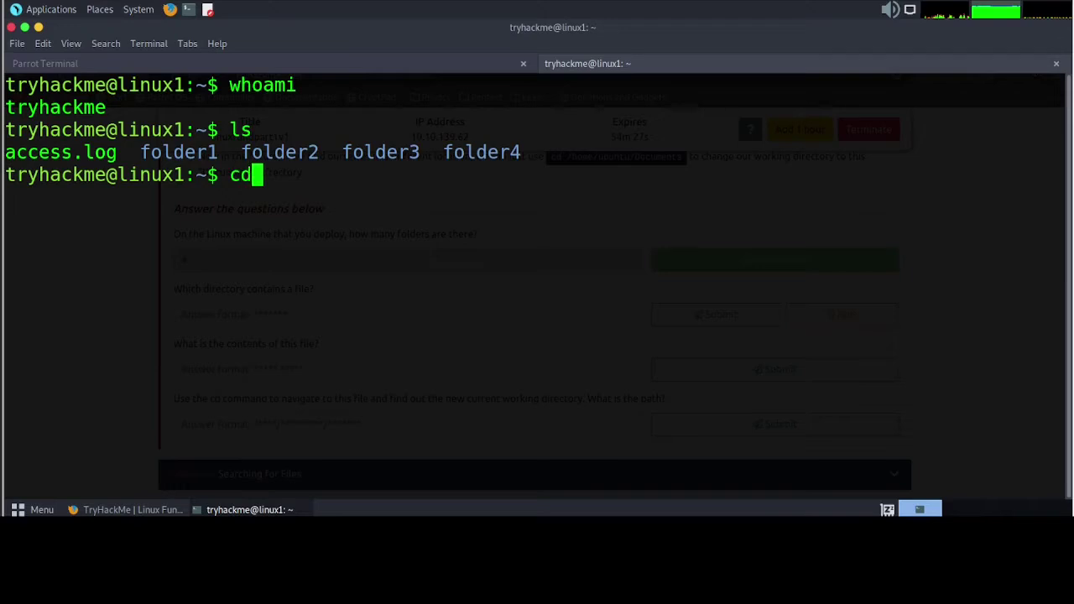
{"action": "type", "text": " fol"}
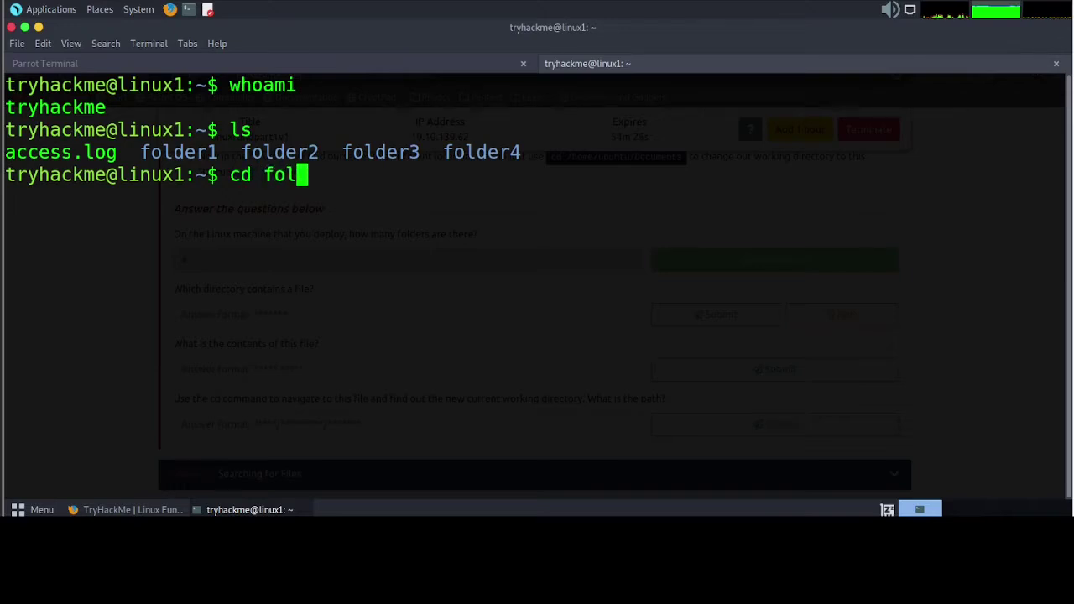
{"action": "type", "text": "d"}
{"action": "key", "text": "Tab"}
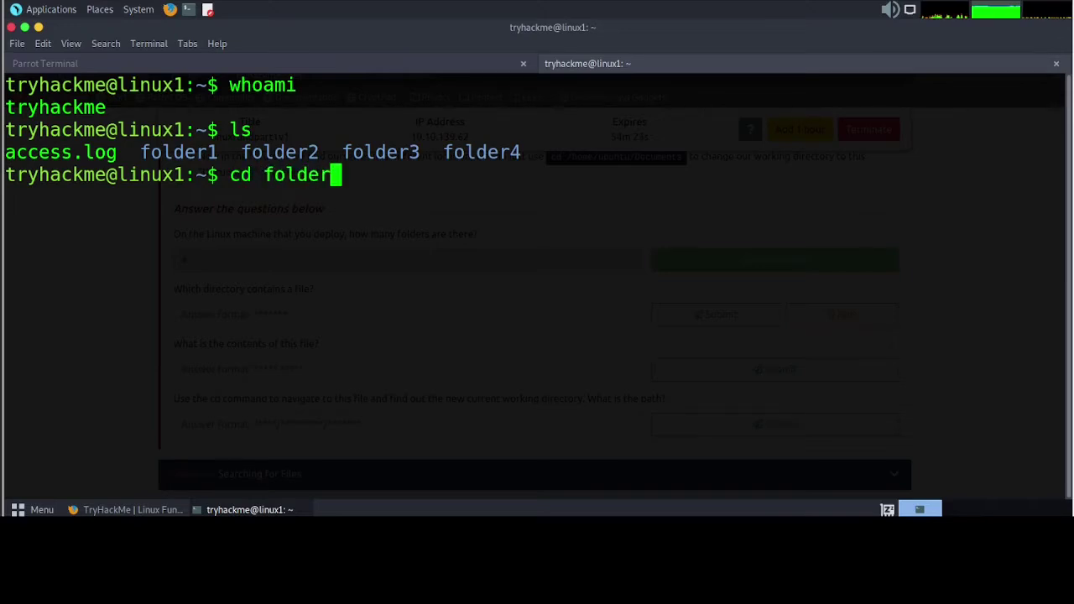
{"action": "type", "text": "1"}
{"action": "key", "text": "Return"}
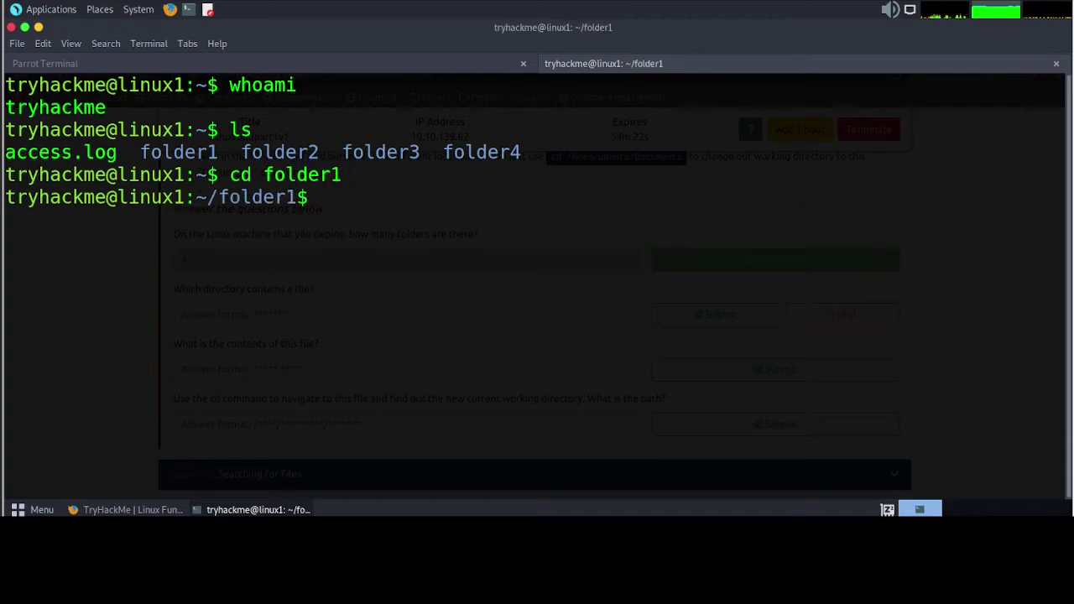
{"action": "type", "text": "ls"}
{"action": "key", "text": "Return"}
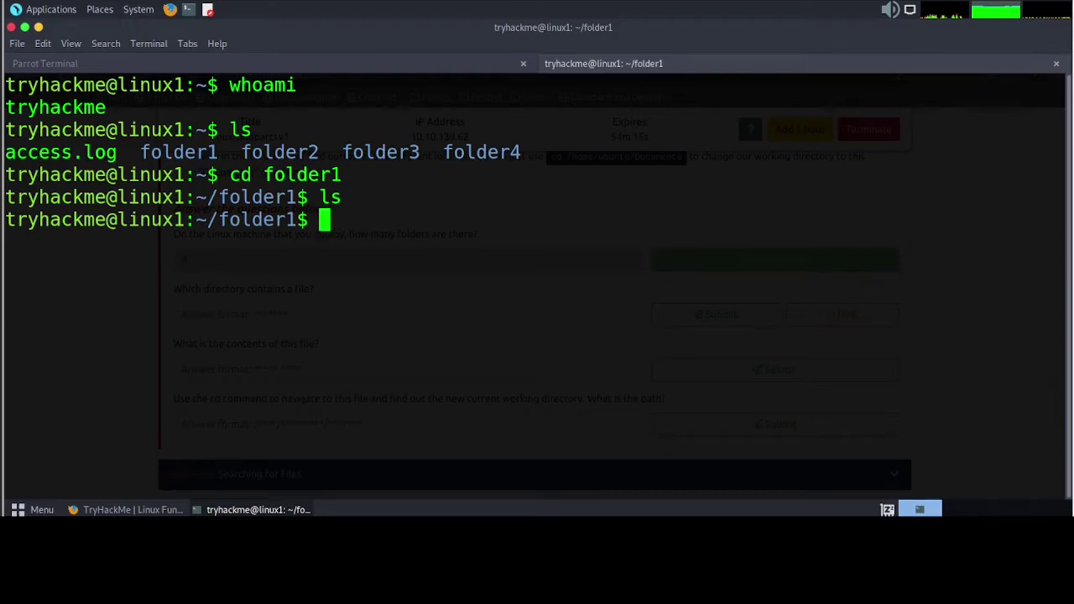
Go back up and list folder4, which contains note.txt.
{"action": "type", "text": "cd .."}
{"action": "key", "text": "Return"}
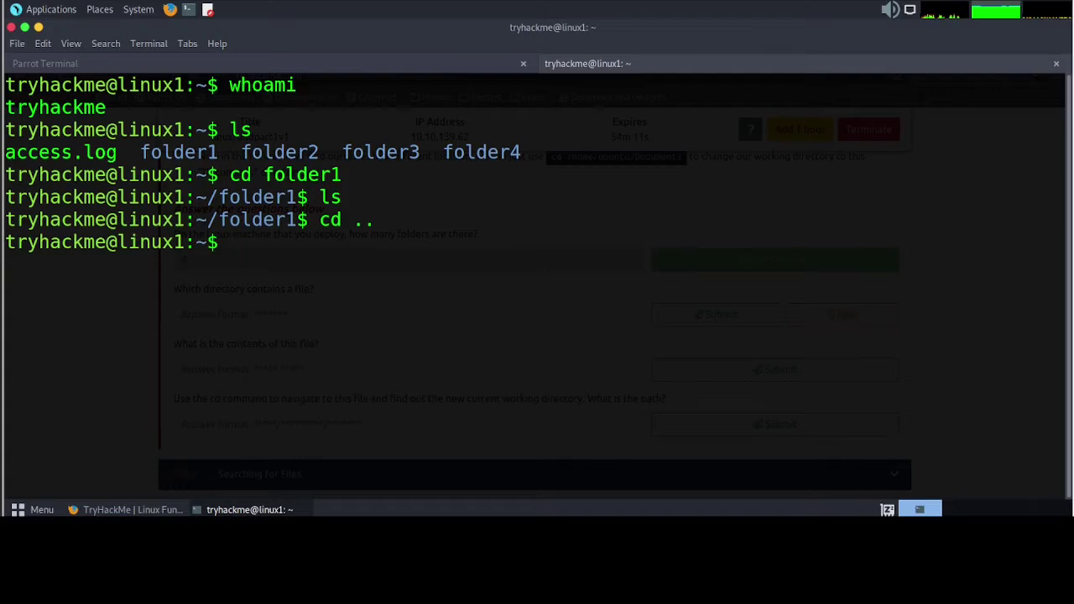
{"action": "type", "text": "cd fold"}
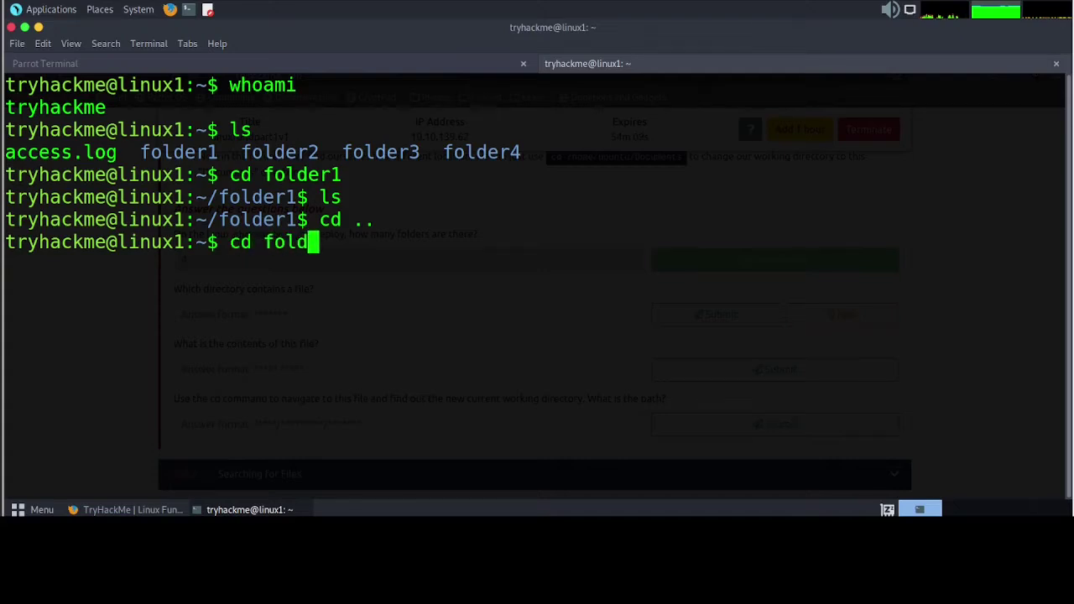
{"action": "type", "text": "er"}
{"action": "type", "text": "4"}
{"action": "key", "text": "Return"}
{"action": "type", "text": "l"}
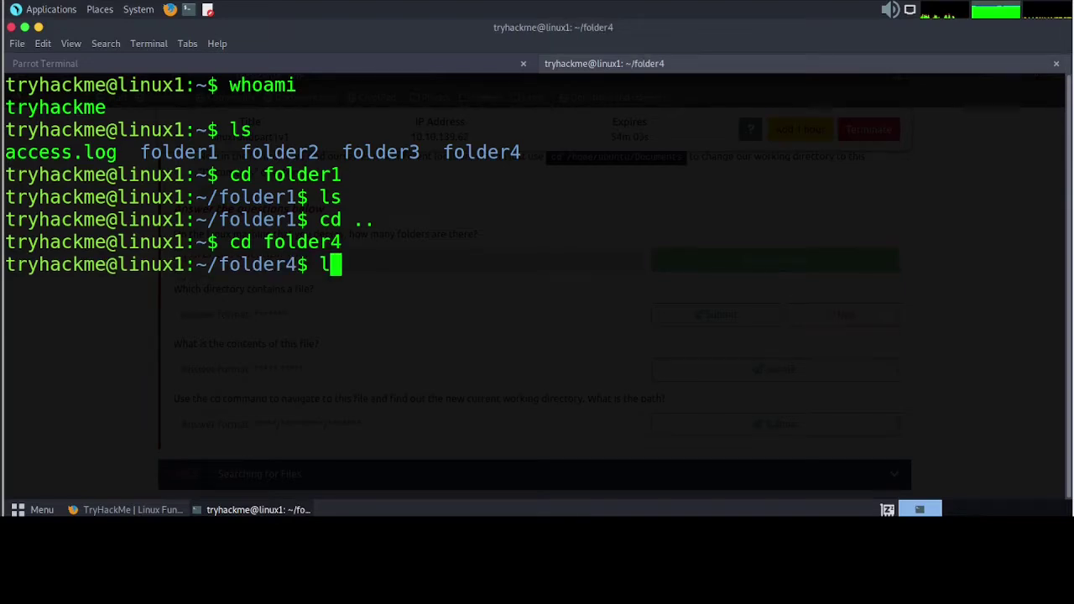
{"action": "type", "text": "s"}
{"action": "key", "text": "Return"}
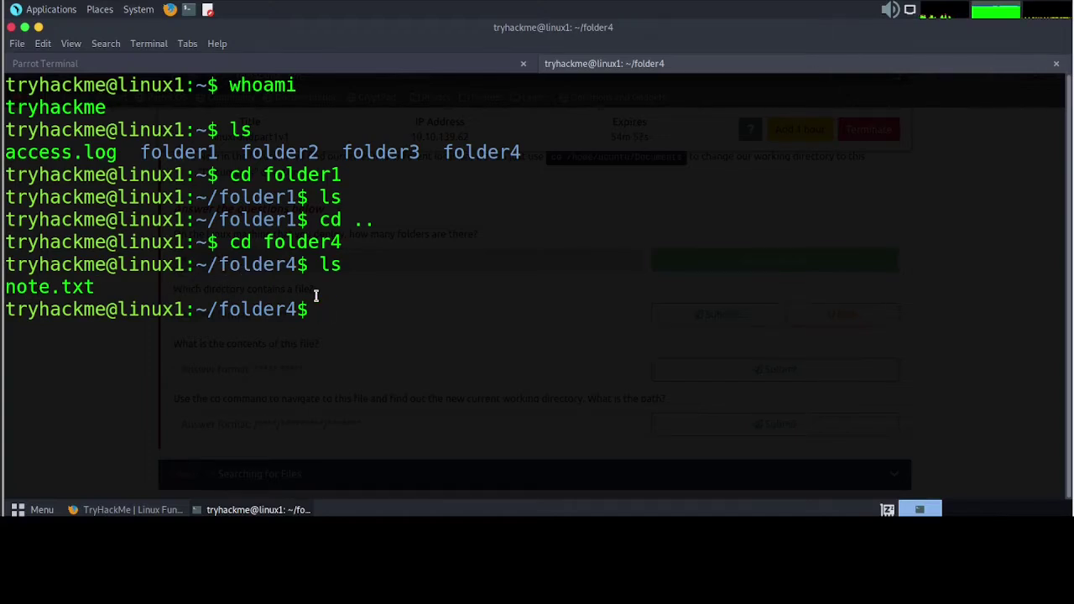
Return home after fixing the 'cd..' typo, then list folder3, finding it empty.
{"action": "type", "text": "cd.."}
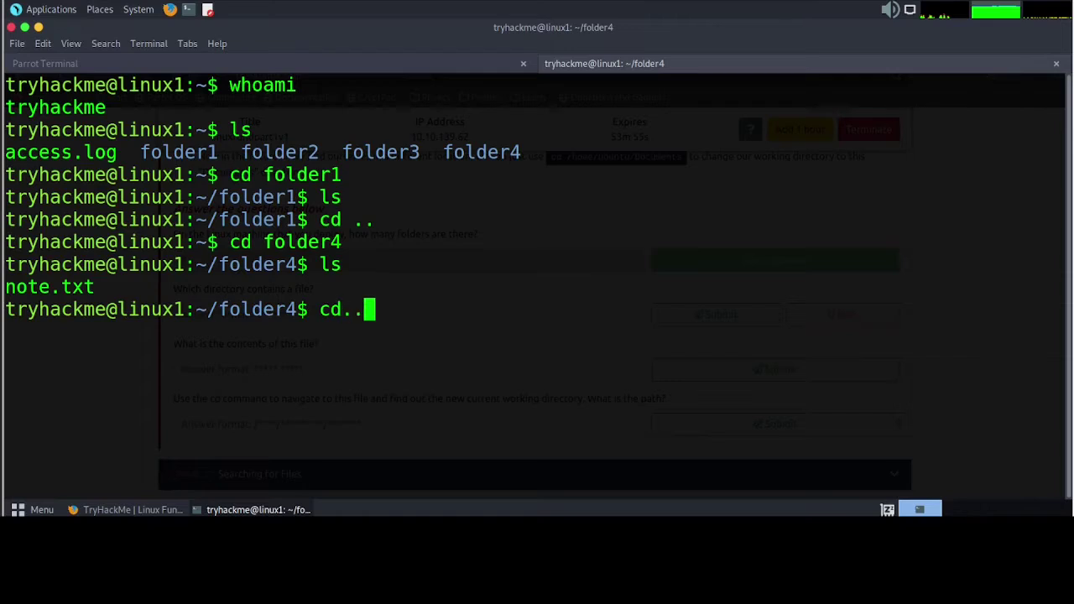
{"action": "key", "text": "Return"}
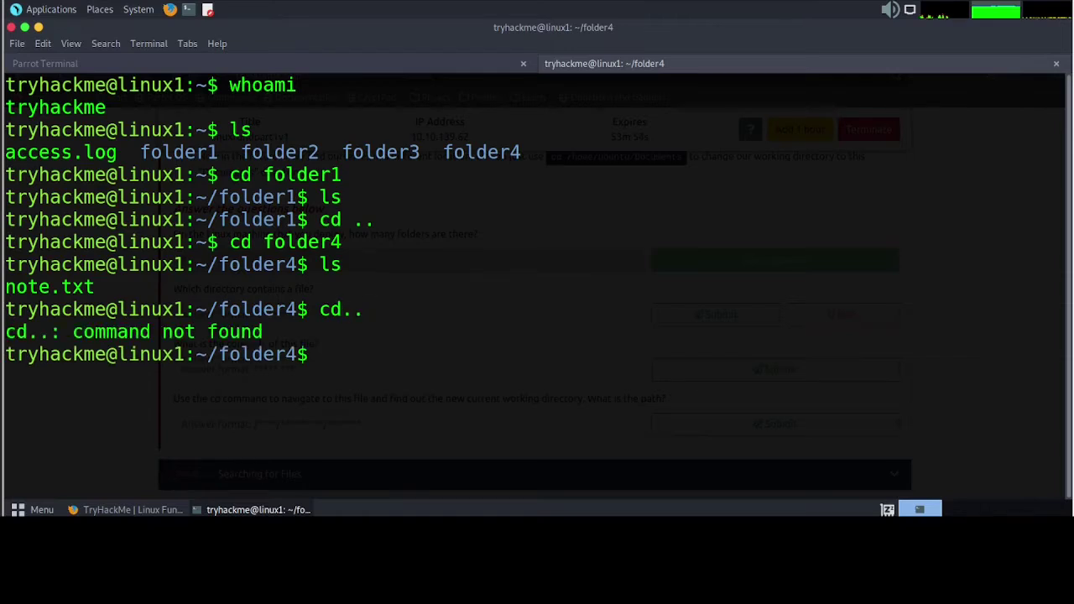
{"action": "key", "text": "Up"}
{"action": "key", "text": "Left"}
{"action": "key", "text": "Left"}
{"action": "key", "text": "Return"}
{"action": "key", "text": "Up"}
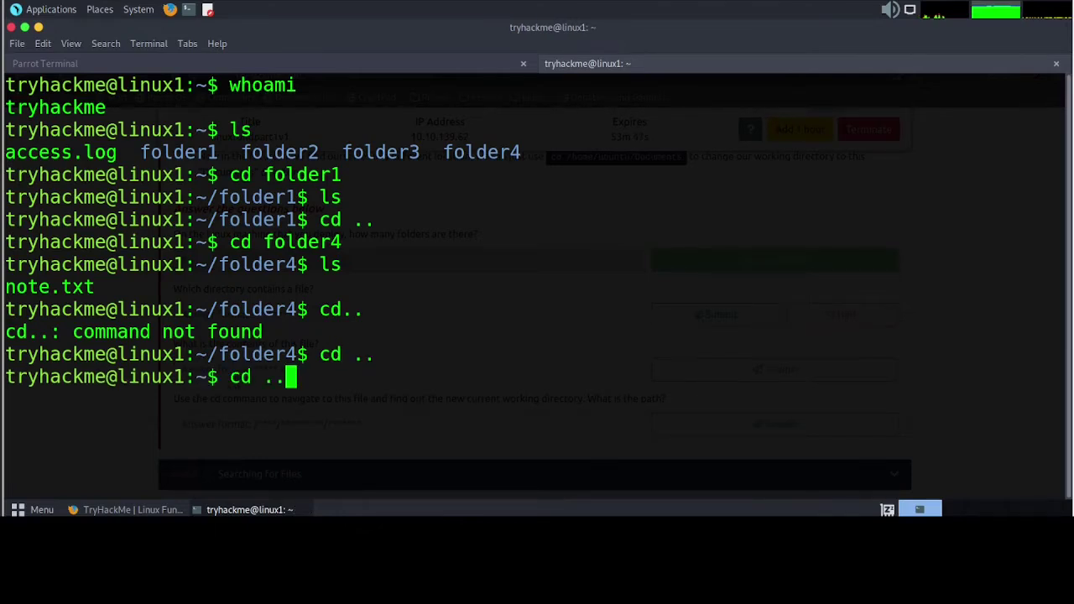
{"action": "key", "text": "Up"}
{"action": "key", "text": "Up"}
{"action": "key", "text": "Up"}
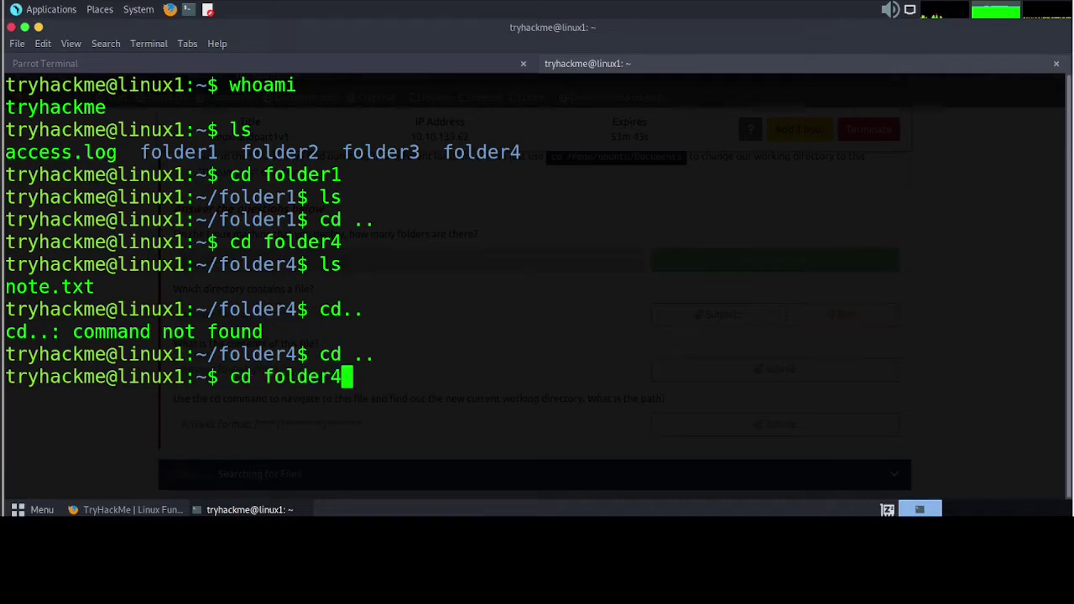
{"action": "key", "text": "BackSpace"}
{"action": "type", "text": "3"}
{"action": "key", "text": "Return"}
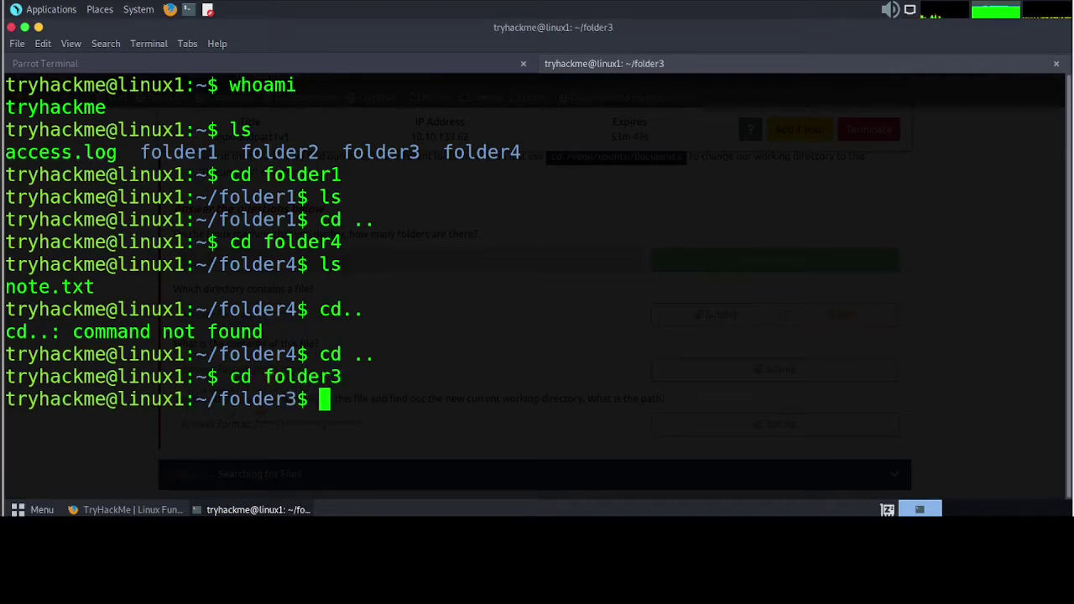
{"action": "type", "text": "l"}
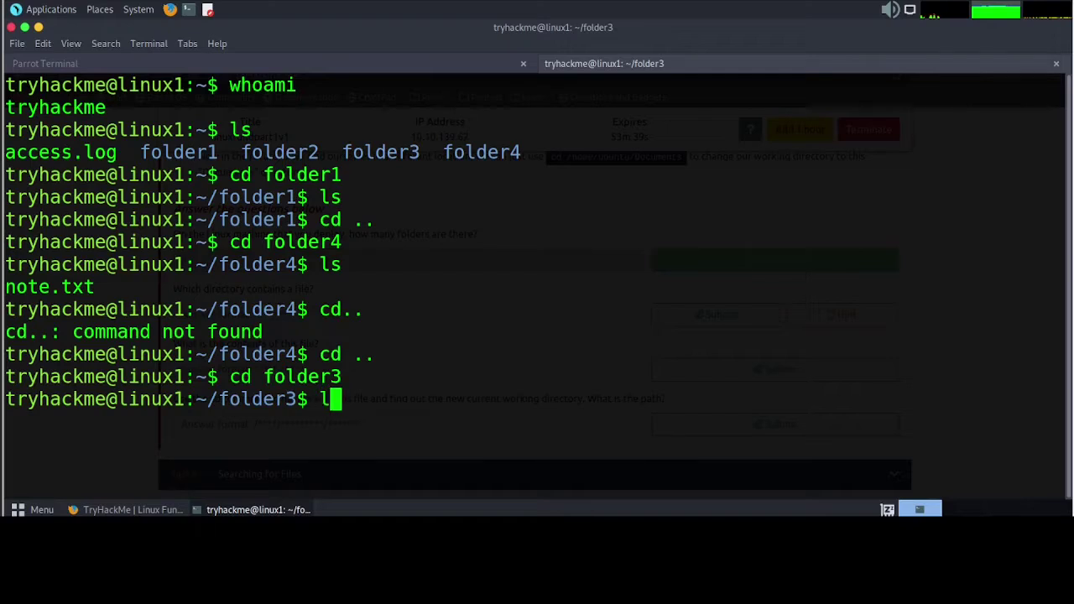
{"action": "type", "text": "s"}
{"action": "key", "text": "Return"}
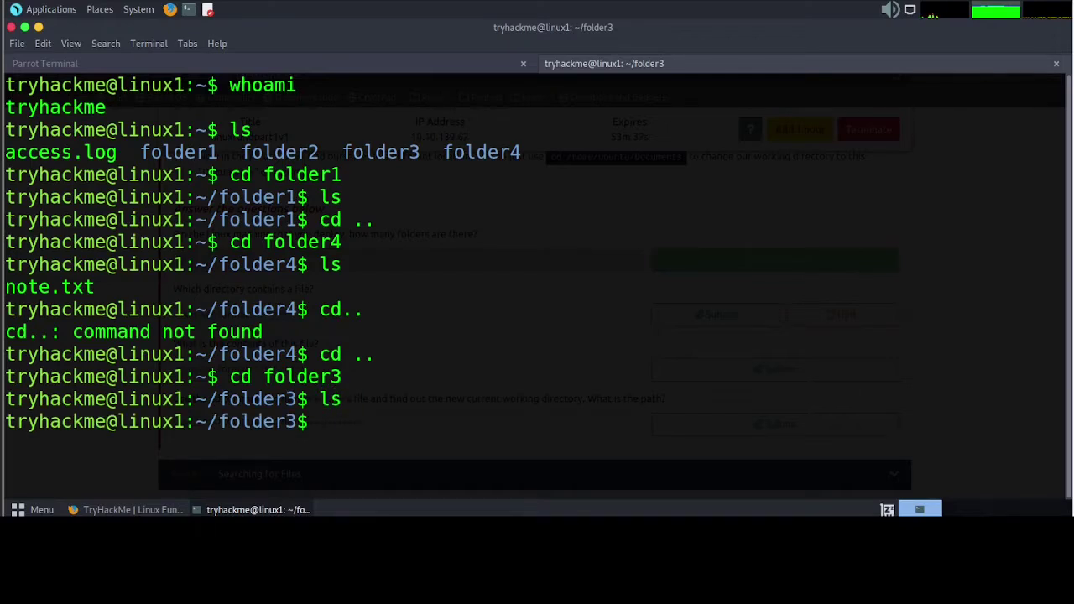
Clear the terminal screen with the clear command.
{"action": "type", "text": "clear"}
{"action": "key", "text": "Return"}
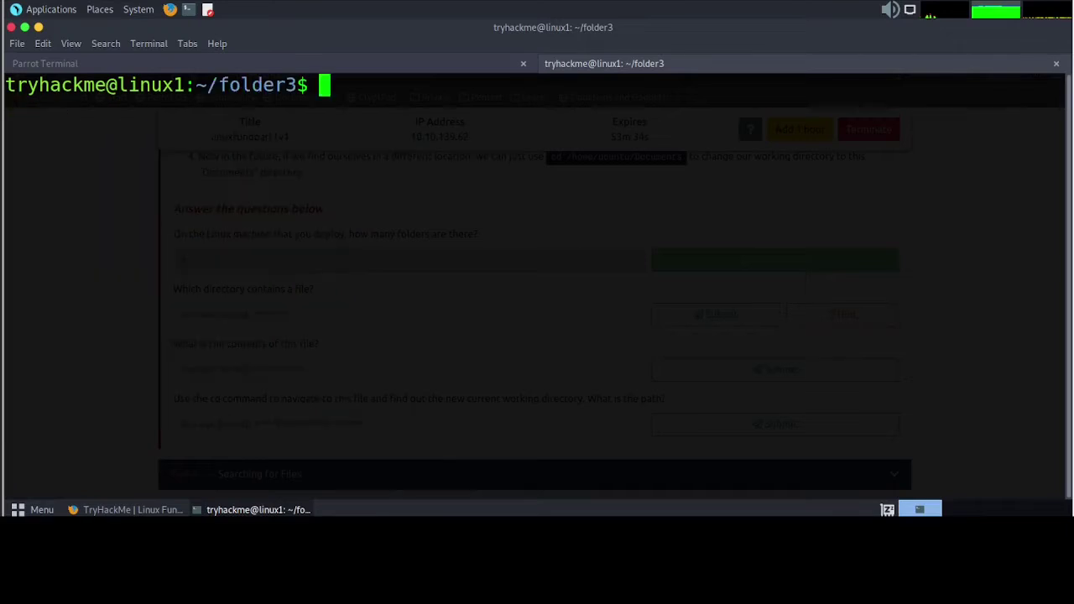
{"action": "key", "text": "alt+Tab"}
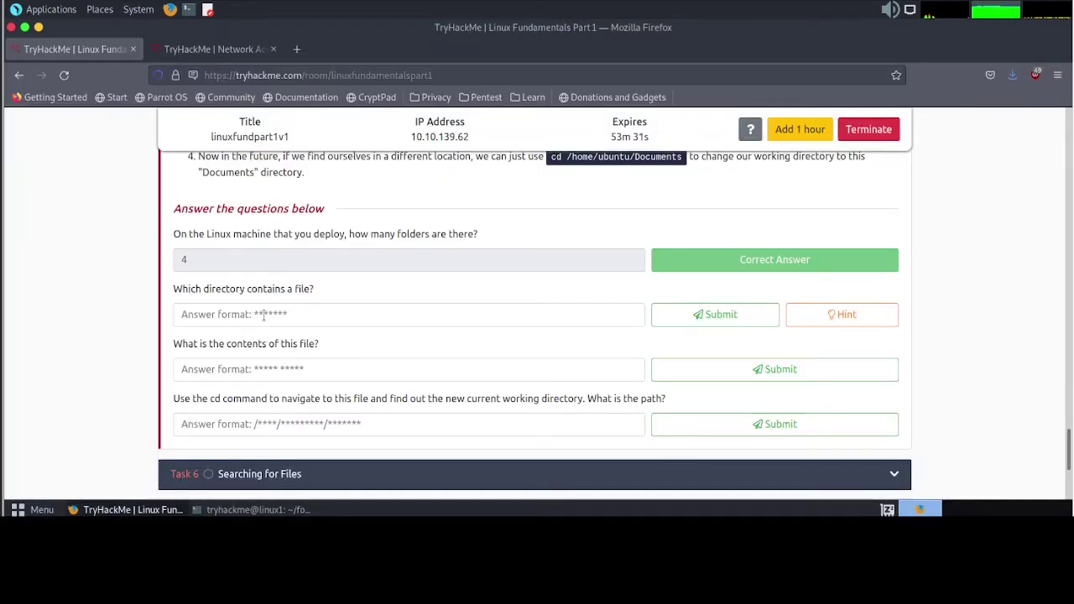
Submit 'folder4' as the directory containing a file and highlight the file-contents question.
{"action": "left_click", "coordinate": [264, 315]}
{"action": "type", "text": "folder4"}
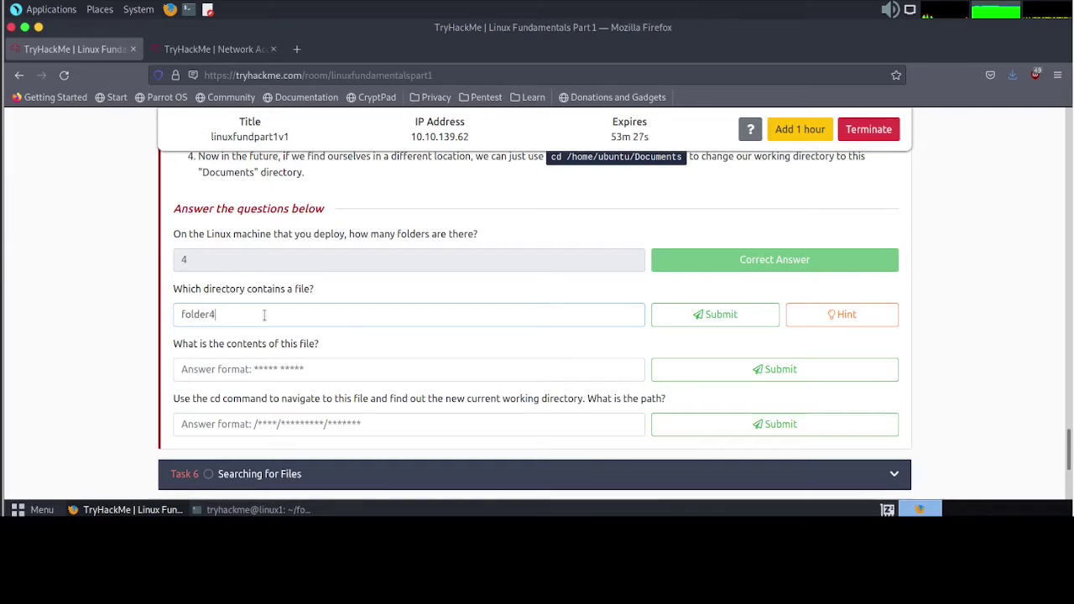
{"action": "key", "text": "Return"}
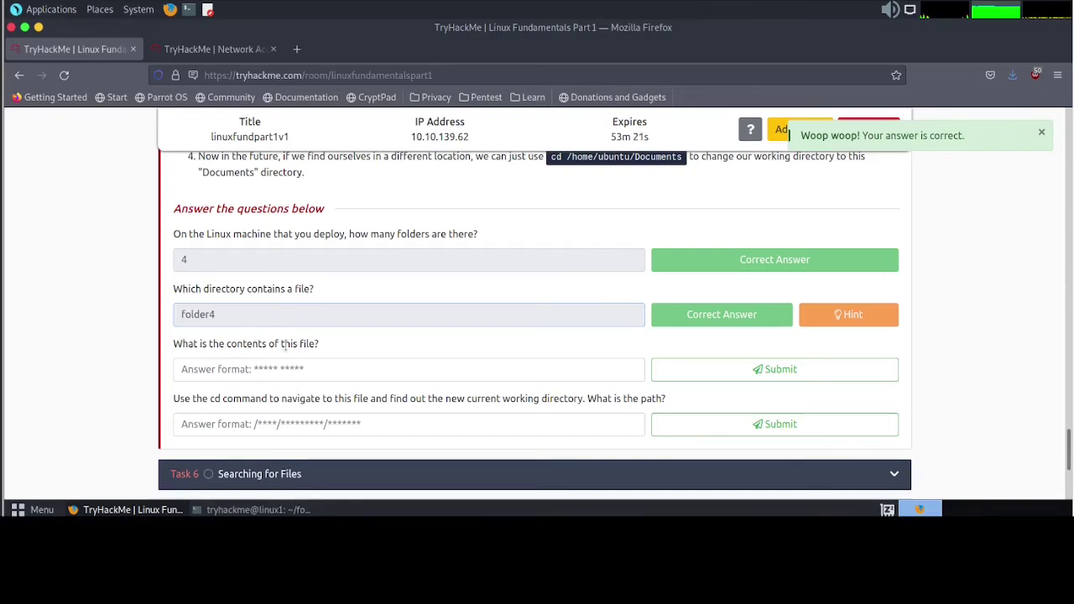
{"action": "left_click_drag", "start_coordinate": [174, 344], "coordinate": [308, 345]}
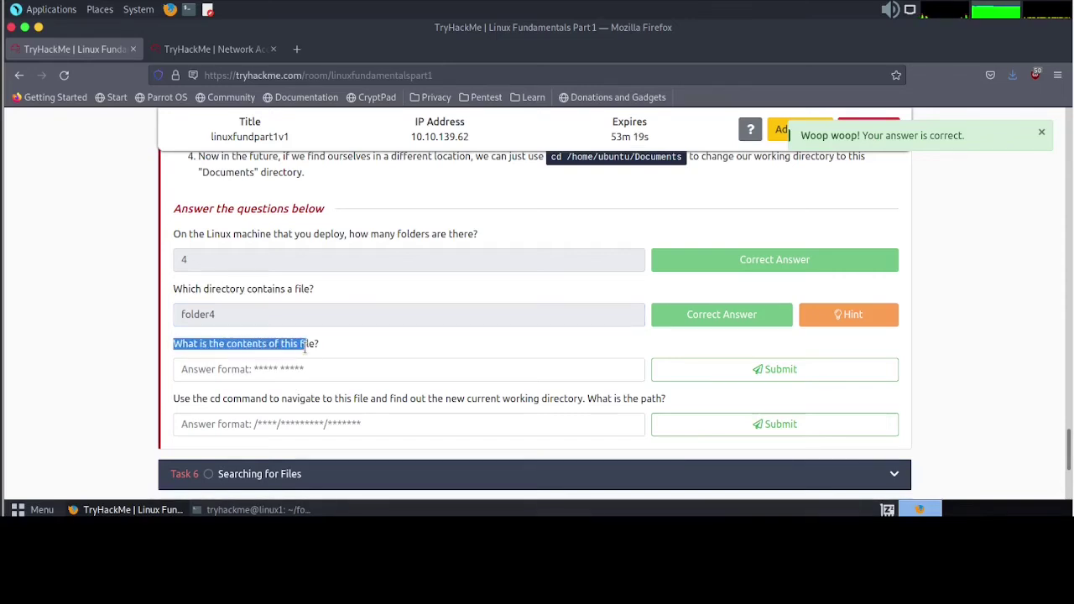
{"action": "key", "text": "alt+Tab"}
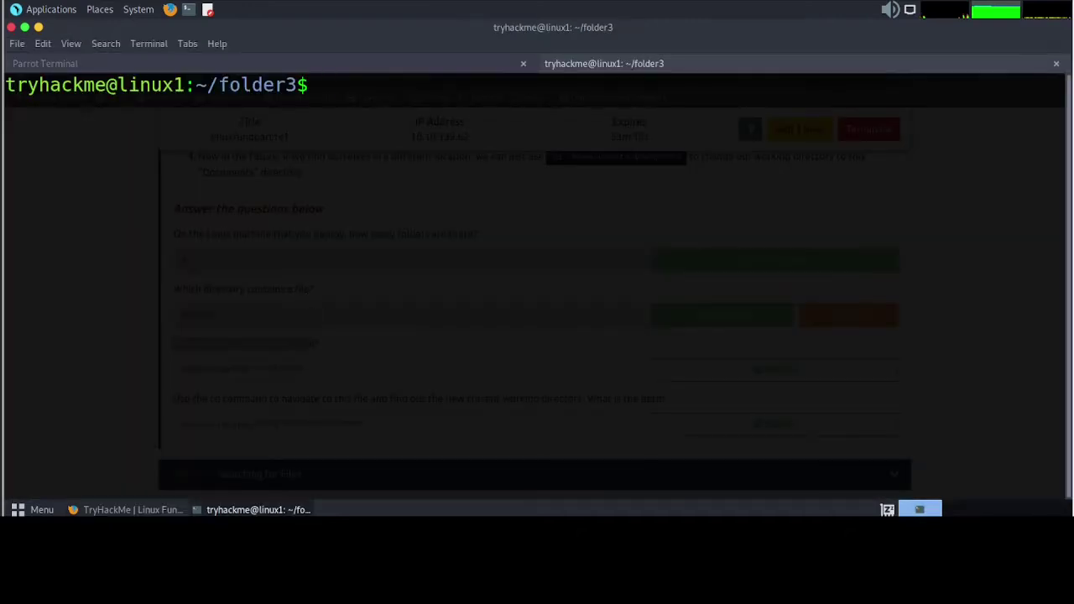
Move into folder4, list it, and print note.txt with cat.
{"action": "type", "text": "cd .."}
{"action": "key", "text": "Return"}
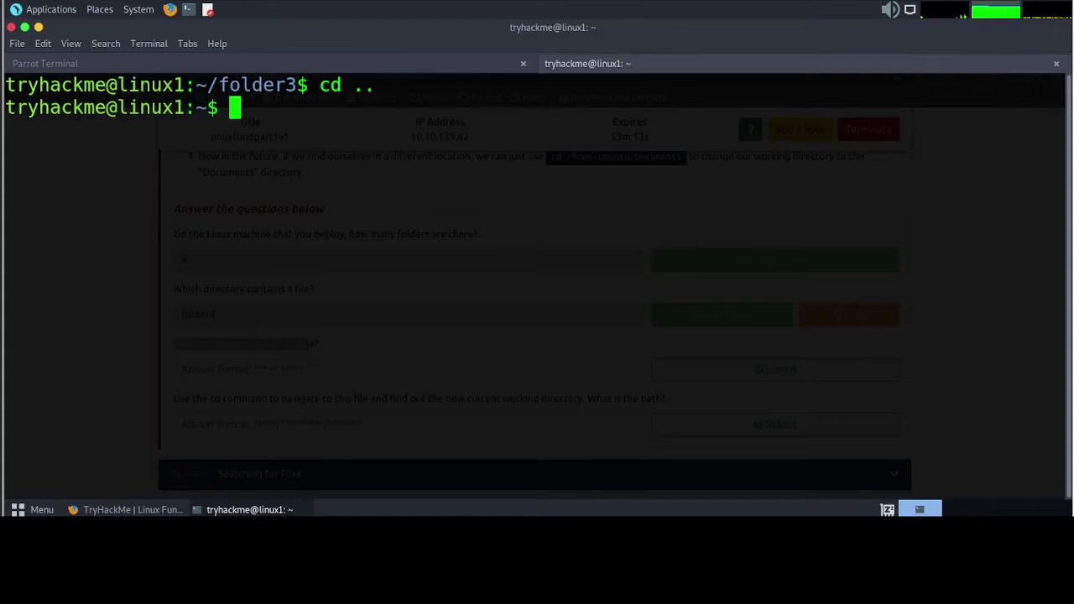
{"action": "type", "text": "cd folder"}
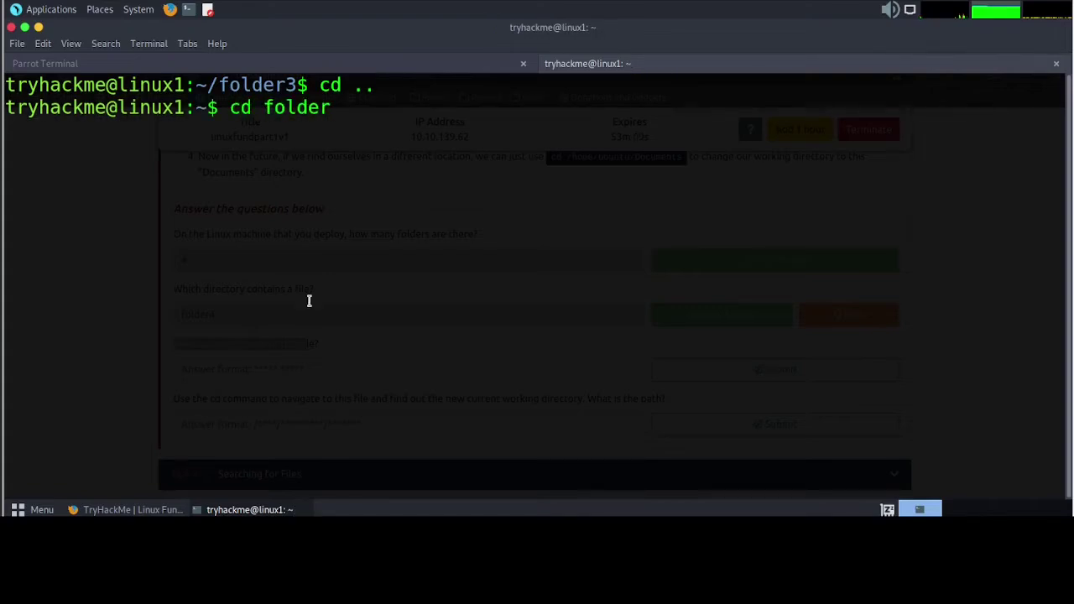
{"action": "type", "text": "4"}
{"action": "key", "text": "Return"}
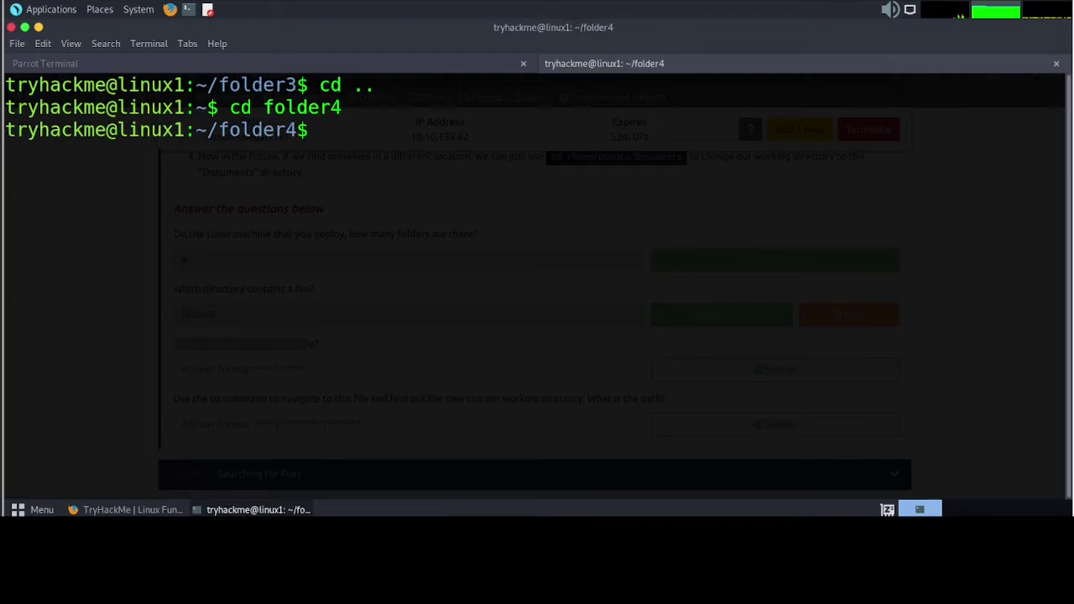
{"action": "type", "text": "ls"}
{"action": "key", "text": "Return"}
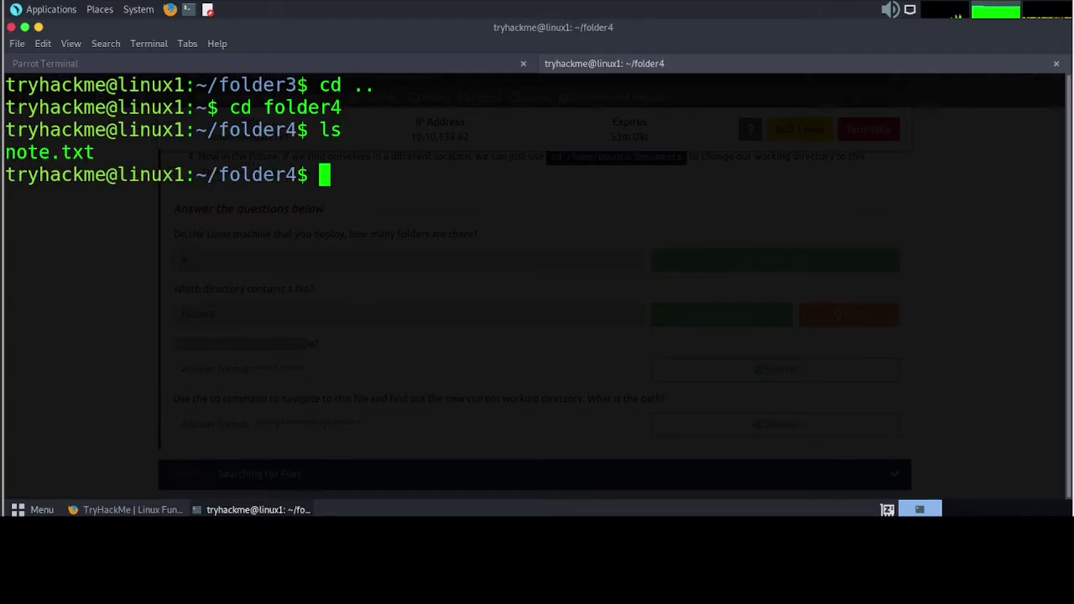
{"action": "type", "text": "cat"}
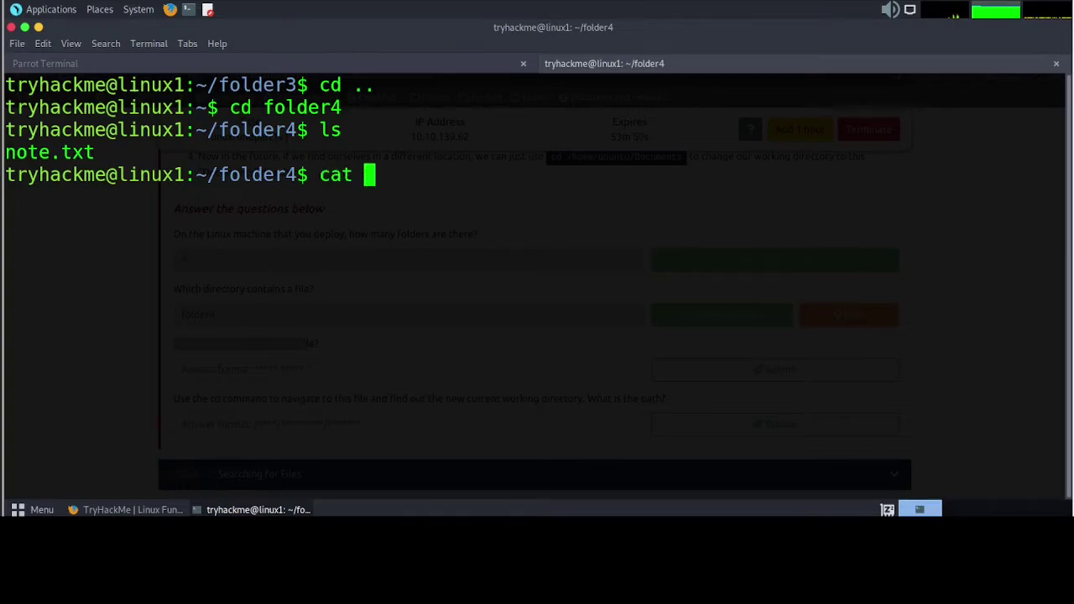
{"action": "type", "text": " note"}
{"action": "key", "text": "Tab"}
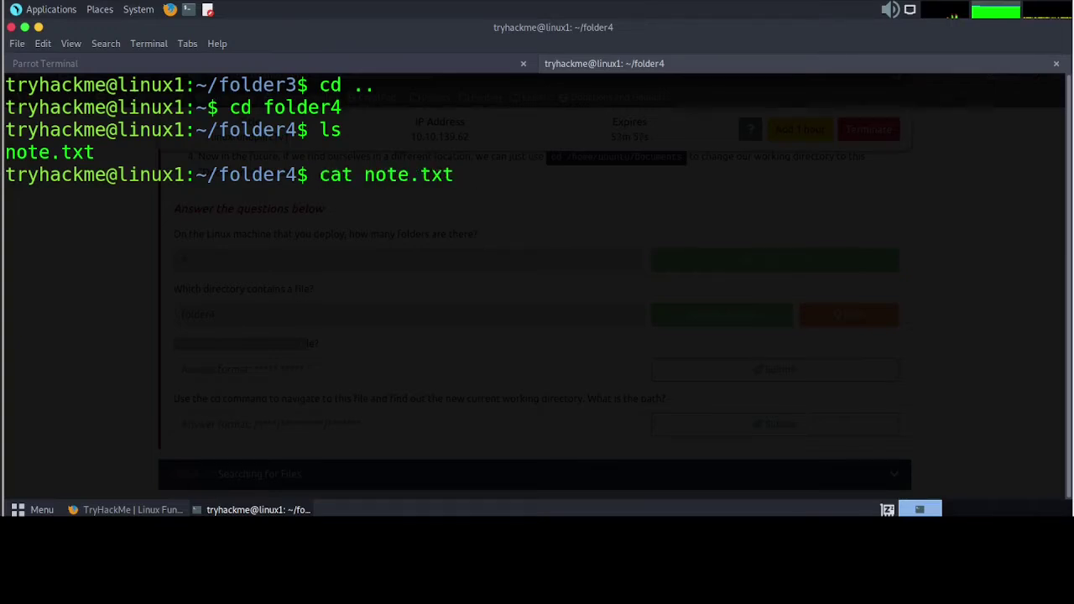
{"action": "key", "text": "Return"}
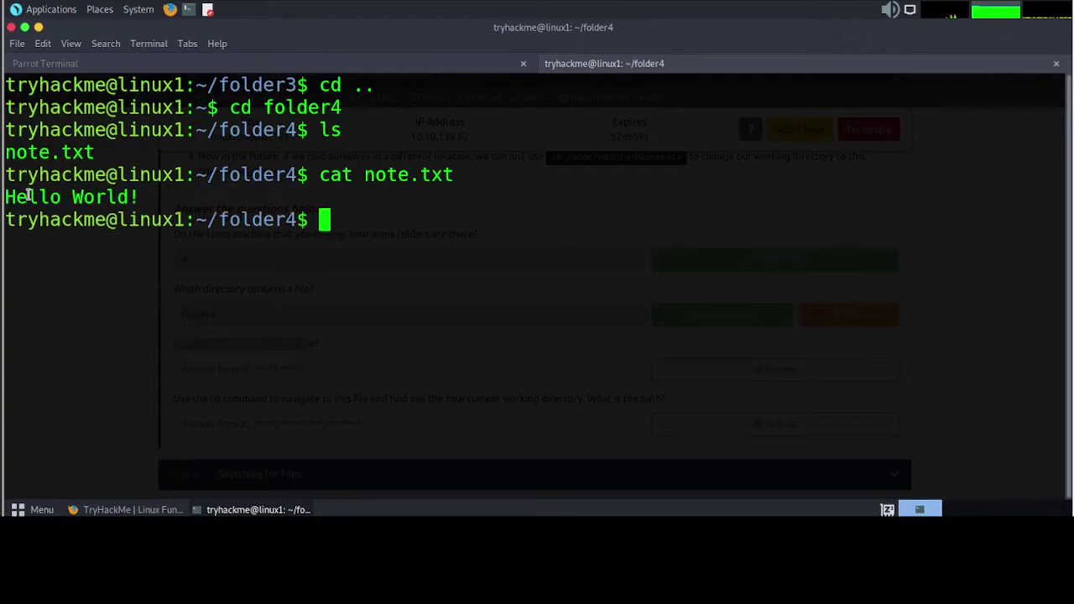
Copy the 'Hello World!' output text from the terminal.
{"action": "left_click_drag", "start_coordinate": [7, 196], "coordinate": [138, 196]}
{"action": "right_click", "coordinate": [130, 202]}
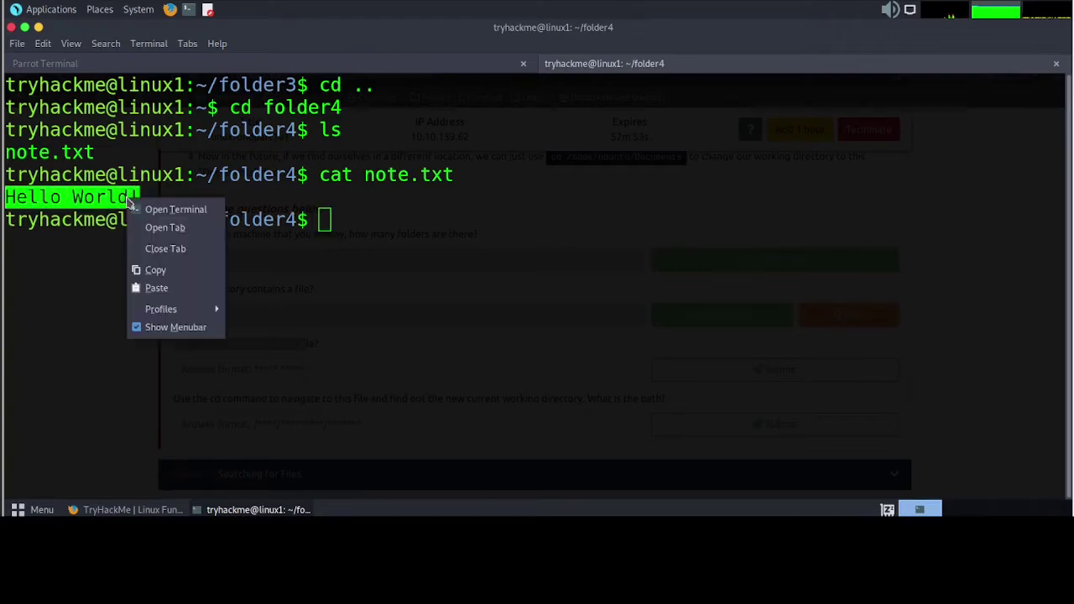
{"action": "left_click", "coordinate": [186, 270]}
{"action": "key", "text": "alt+Tab"}
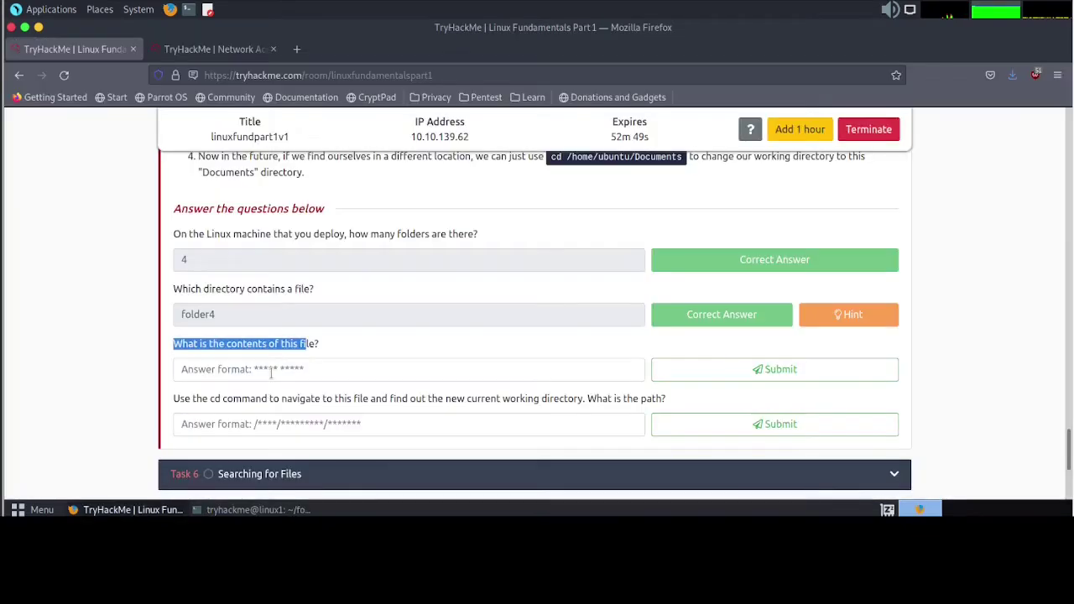
Paste 'Hello World!' into the file-contents answer and submit it.
{"action": "right_click", "coordinate": [279, 366]}
{"action": "left_click", "coordinate": [322, 250]}
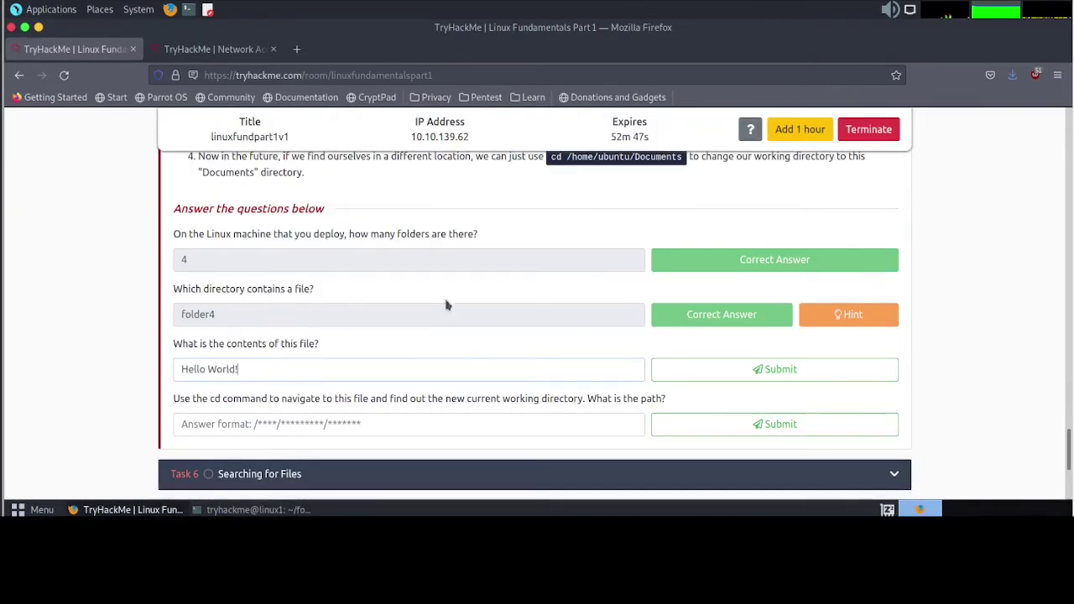
{"action": "left_click", "coordinate": [701, 372]}
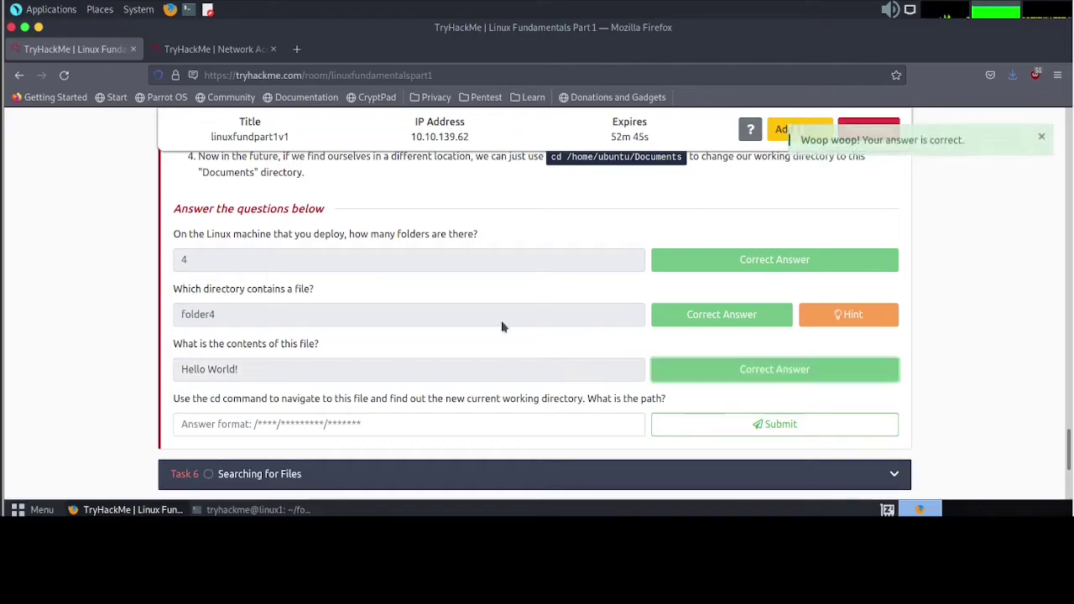
{"action": "scroll", "coordinate": [504, 327], "scroll_direction": "up", "scroll_amount": 5}
{"action": "scroll", "coordinate": [503, 327], "scroll_direction": "up", "scroll_amount": 5}
{"action": "scroll", "coordinate": [503, 327], "scroll_direction": "up", "scroll_amount": 5}
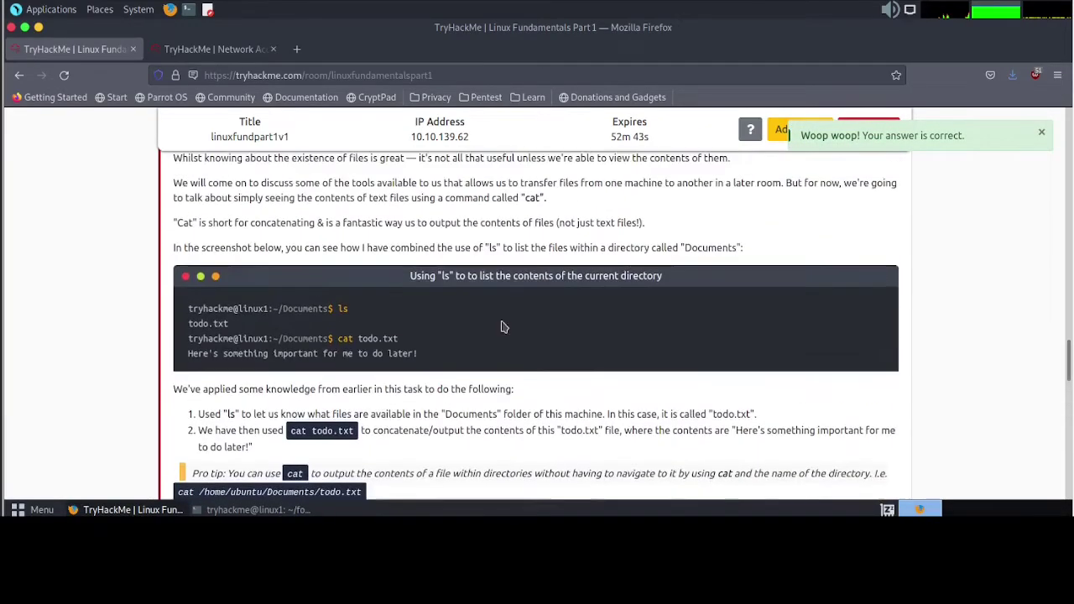
{"action": "scroll", "coordinate": [503, 327], "scroll_direction": "up", "scroll_amount": 5}
{"action": "scroll", "coordinate": [503, 327], "scroll_direction": "up", "scroll_amount": 5}
{"action": "scroll", "coordinate": [503, 327], "scroll_direction": "up", "scroll_amount": 3}
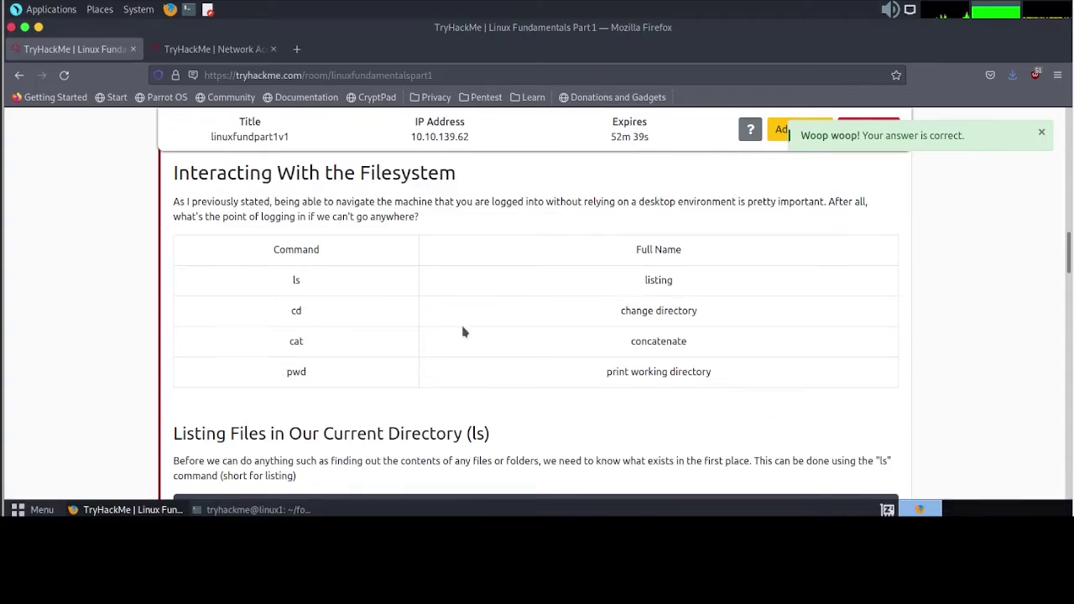
{"action": "scroll", "coordinate": [463, 331], "scroll_direction": "down", "scroll_amount": 5}
{"action": "scroll", "coordinate": [462, 331], "scroll_direction": "down", "scroll_amount": 5}
{"action": "scroll", "coordinate": [462, 331], "scroll_direction": "down", "scroll_amount": 5}
{"action": "scroll", "coordinate": [462, 331], "scroll_direction": "down", "scroll_amount": 5}
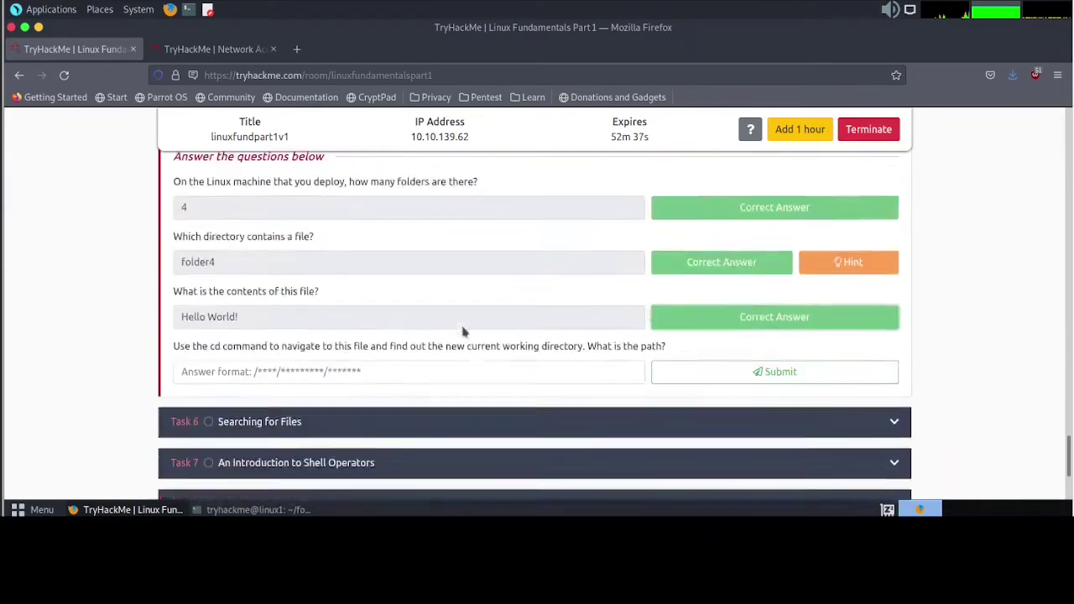
{"action": "scroll", "coordinate": [462, 332], "scroll_direction": "down", "scroll_amount": 2}
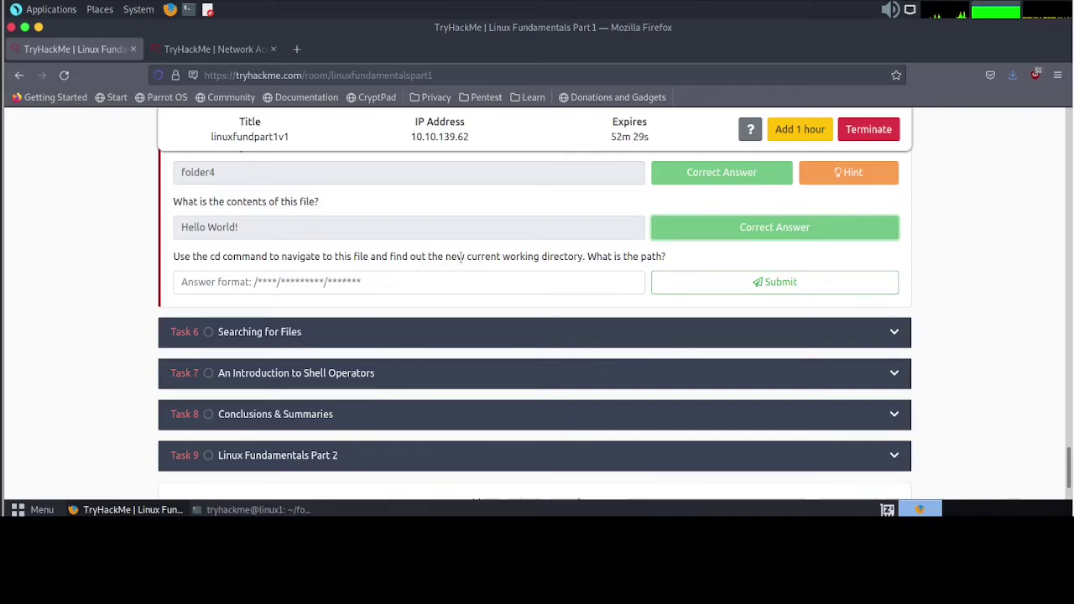
{"action": "key", "text": "alt+Tab"}
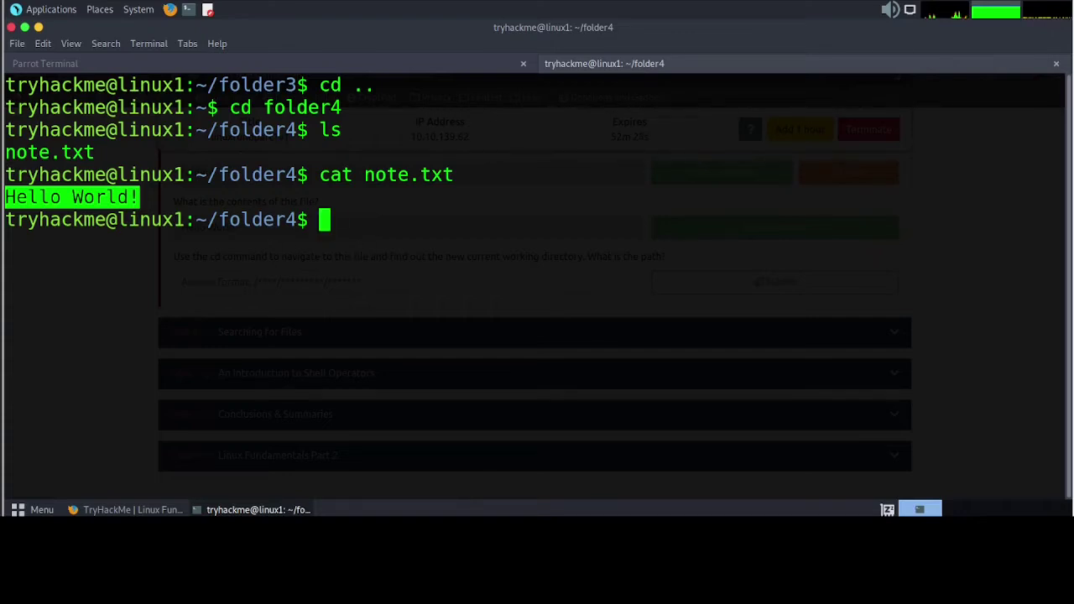
Print the working directory /home/tryhackme/folder4 with pwd and copy that path.
{"action": "type", "text": "pwd"}
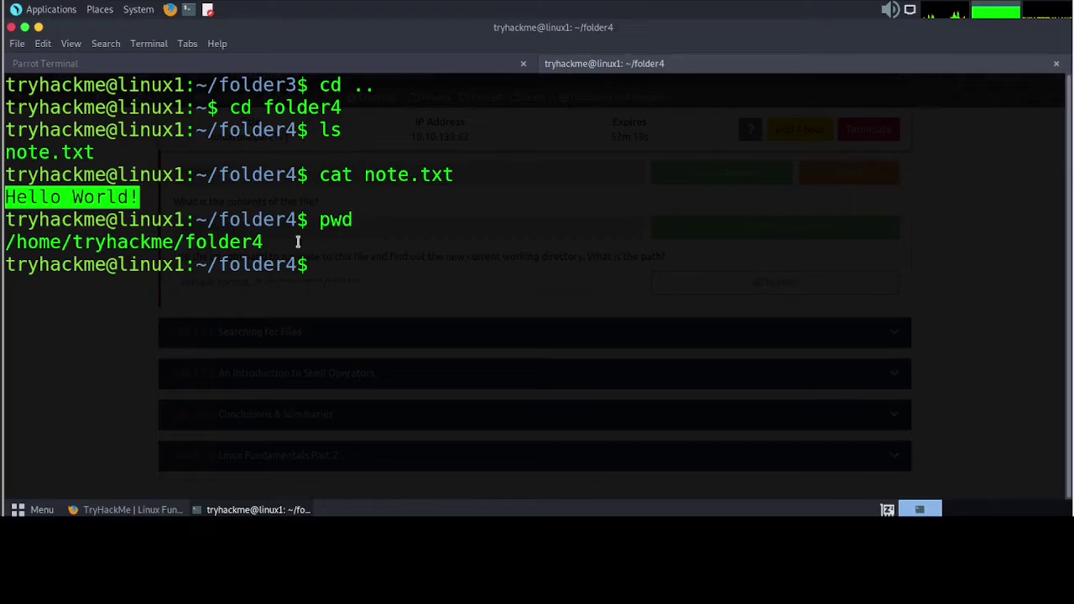
{"action": "left_click_drag", "start_coordinate": [5, 241], "coordinate": [260, 243]}
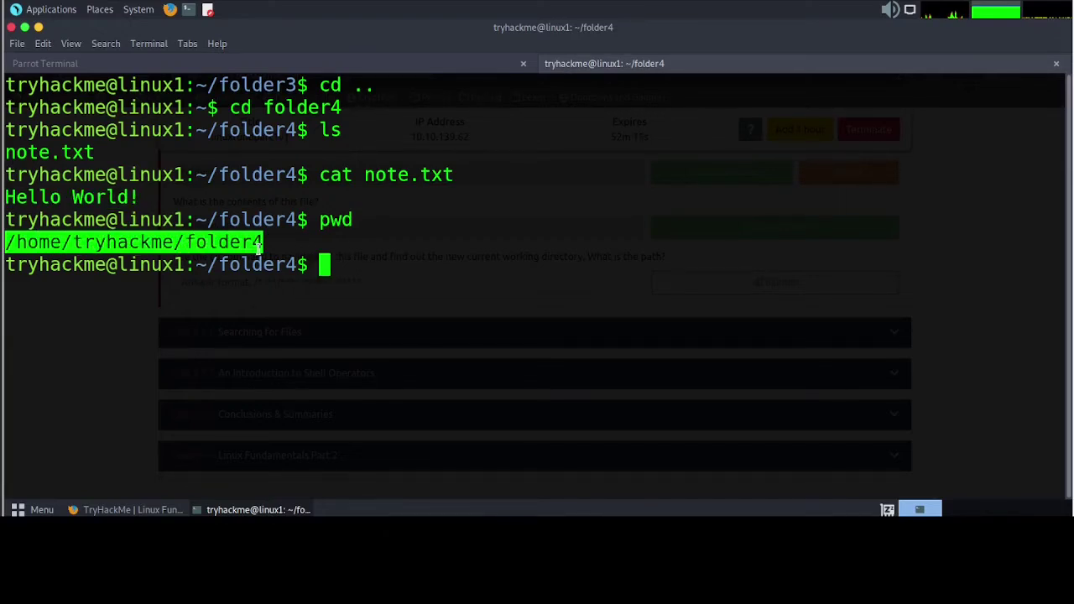
{"action": "right_click", "coordinate": [260, 243]}
{"action": "left_click", "coordinate": [289, 318]}
{"action": "key", "text": "alt+Tab"}
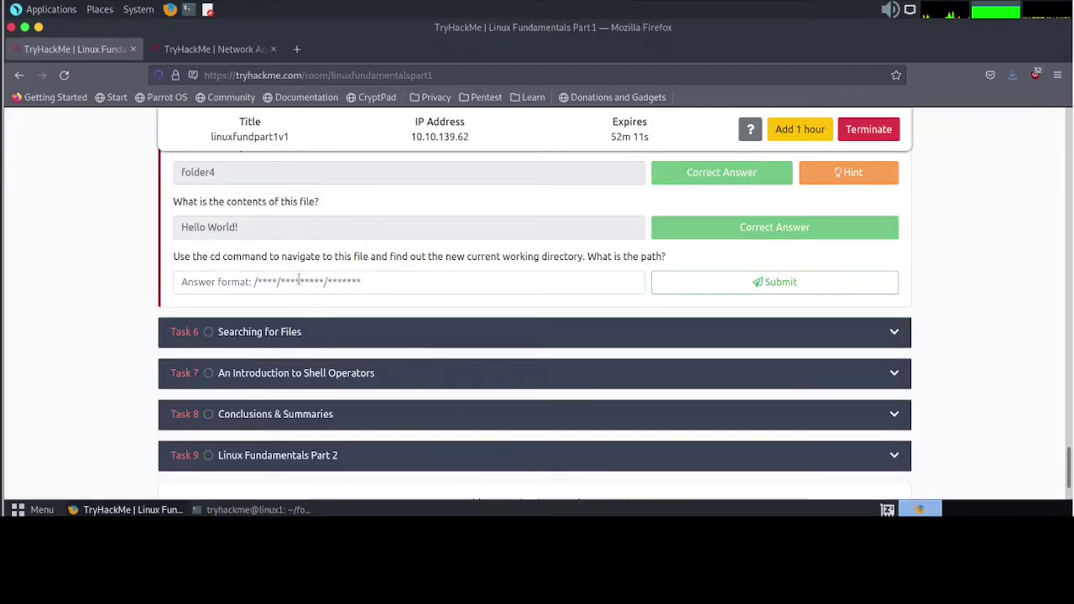
Paste /home/tryhackme/folder4 as the working-directory answer and submit it.
{"action": "right_click", "coordinate": [297, 281]}
{"action": "left_click", "coordinate": [343, 364]}
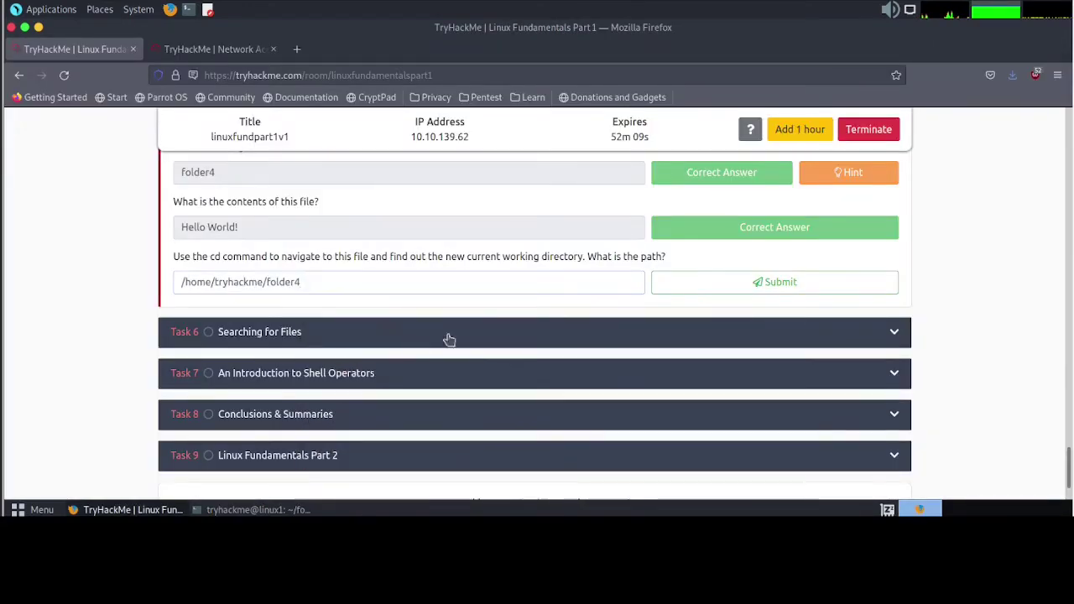
{"action": "left_click", "coordinate": [679, 281]}
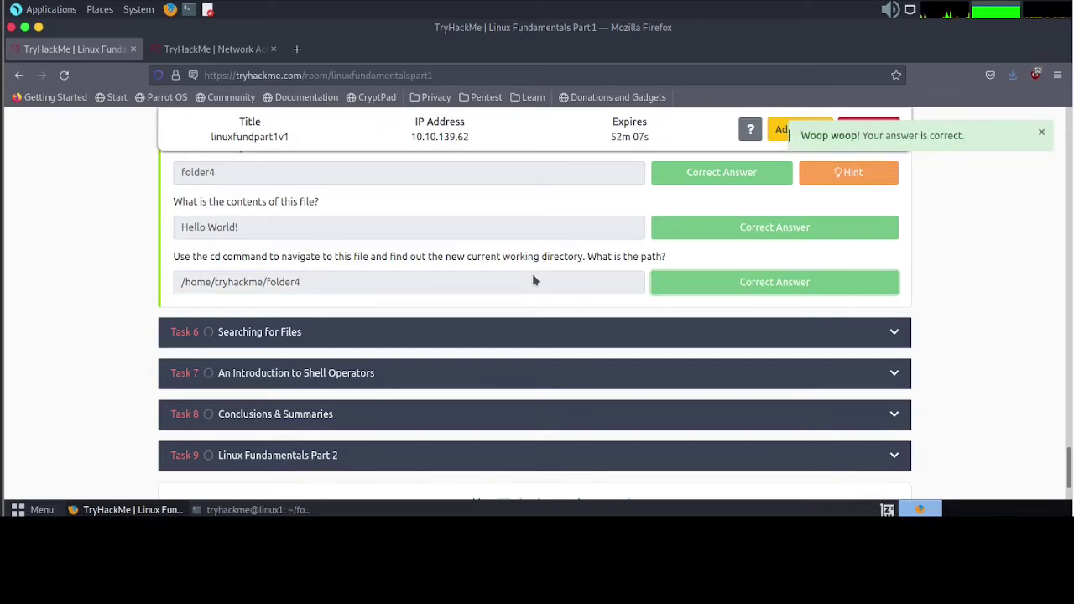
Expand Task 6, Searching for Files, and bring the Using Find section into view.
{"action": "left_click", "coordinate": [330, 333]}
{"action": "scroll", "coordinate": [332, 327], "scroll_direction": "up", "scroll_amount": 5}
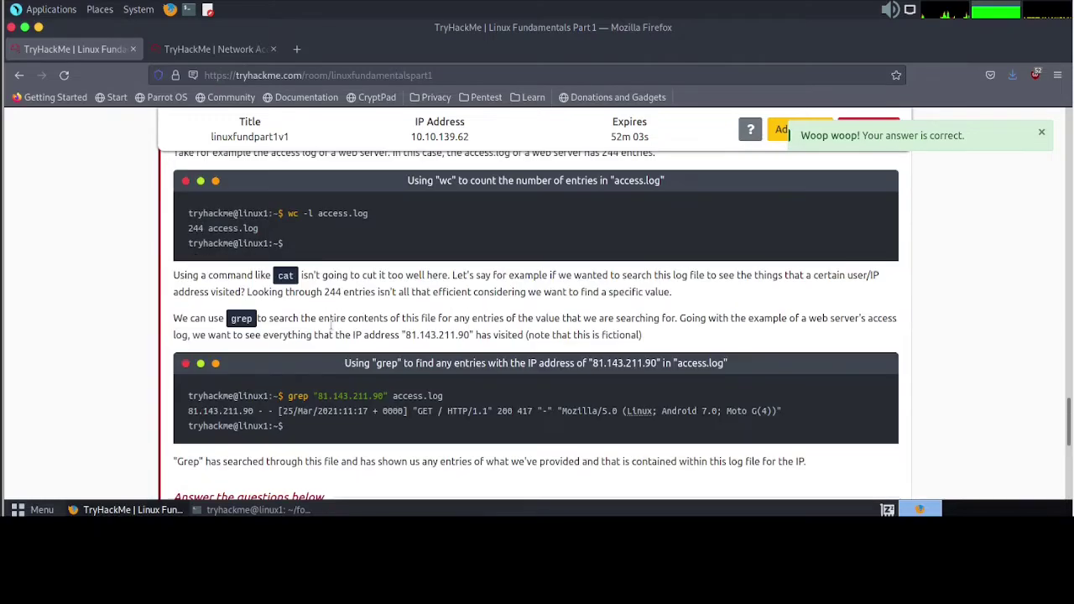
{"action": "scroll", "coordinate": [332, 329], "scroll_direction": "up", "scroll_amount": 3}
{"action": "scroll", "coordinate": [333, 329], "scroll_direction": "up", "scroll_amount": 3}
{"action": "scroll", "coordinate": [332, 329], "scroll_direction": "up", "scroll_amount": 2}
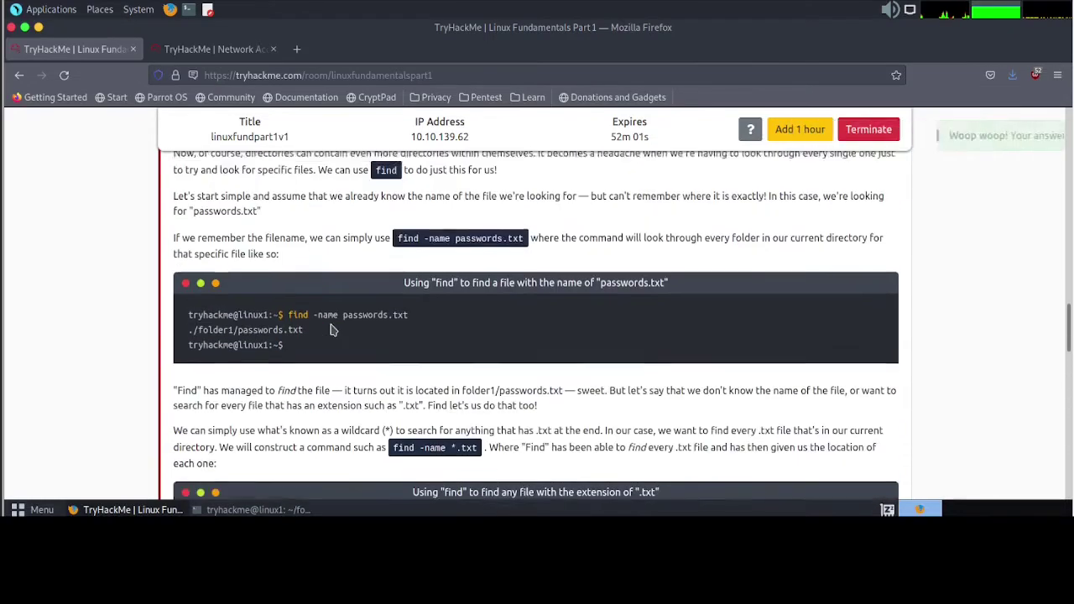
{"action": "scroll", "coordinate": [330, 330], "scroll_direction": "up", "scroll_amount": 3}
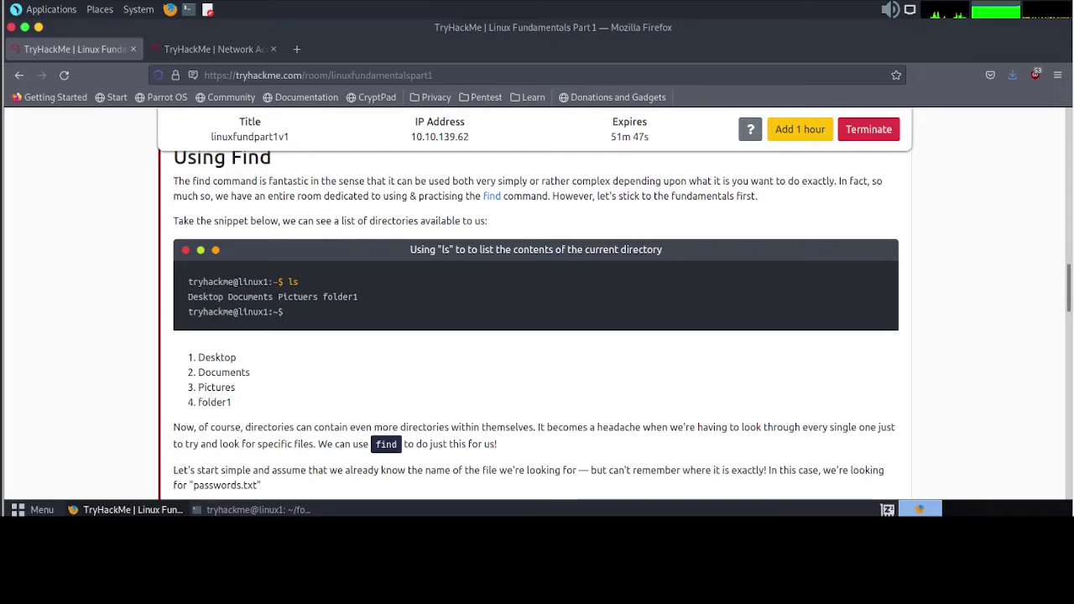
Read the Task 6 introduction, highlighting the passage about consistently using cd and ls.
{"action": "scroll", "coordinate": [344, 299], "scroll_direction": "up", "scroll_amount": 5}
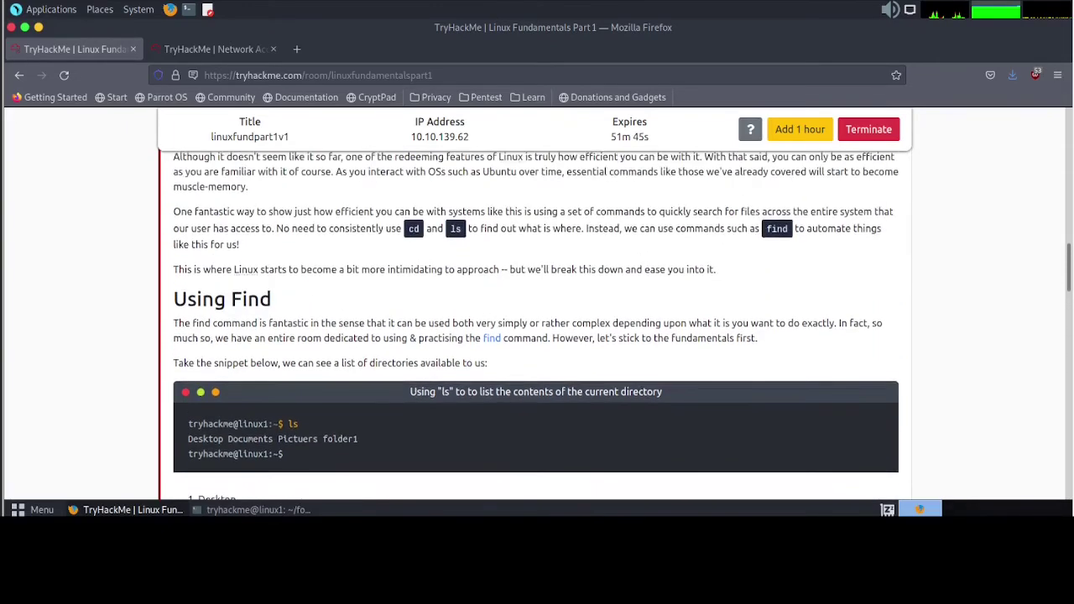
{"action": "scroll", "coordinate": [307, 283], "scroll_direction": "up", "scroll_amount": 4}
{"action": "scroll", "coordinate": [335, 283], "scroll_direction": "down", "scroll_amount": 5}
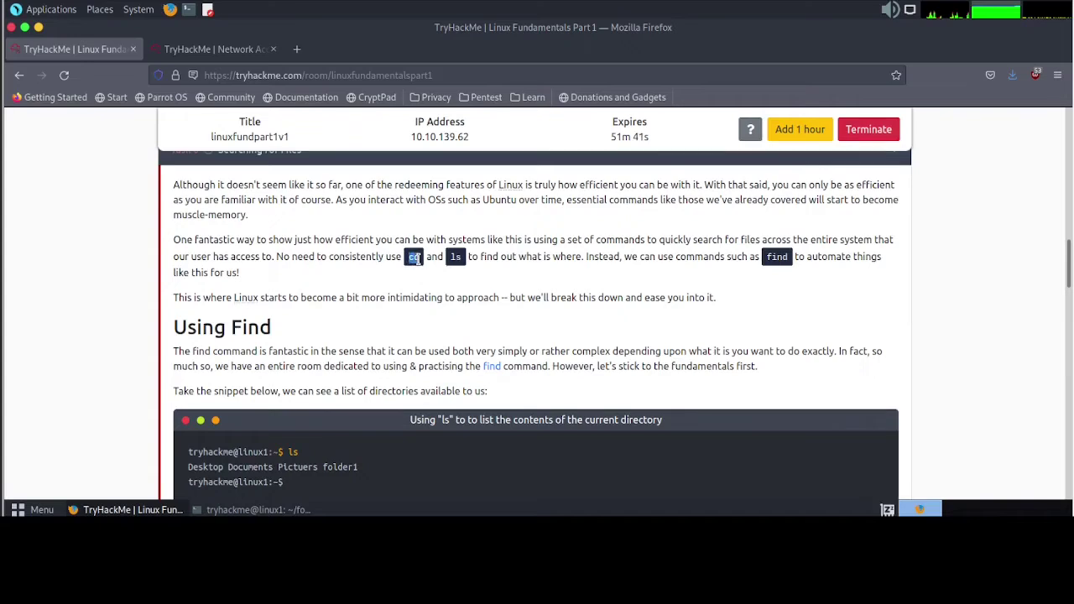
{"action": "left_click_drag", "start_coordinate": [408, 257], "coordinate": [454, 260]}
{"action": "double_click", "coordinate": [453, 257]}
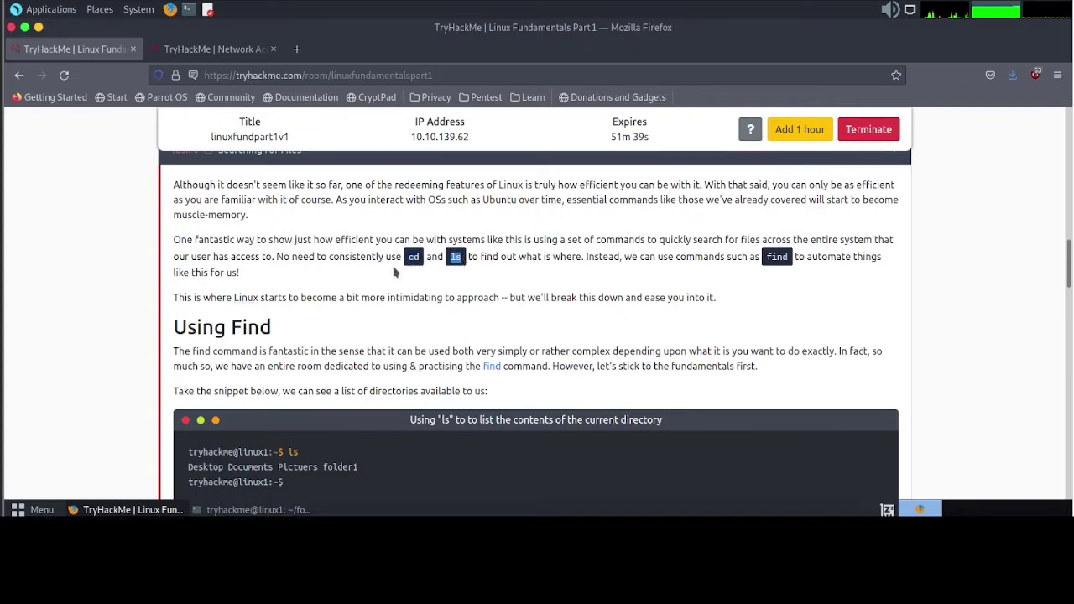
{"action": "left_click_drag", "start_coordinate": [283, 257], "coordinate": [385, 256]}
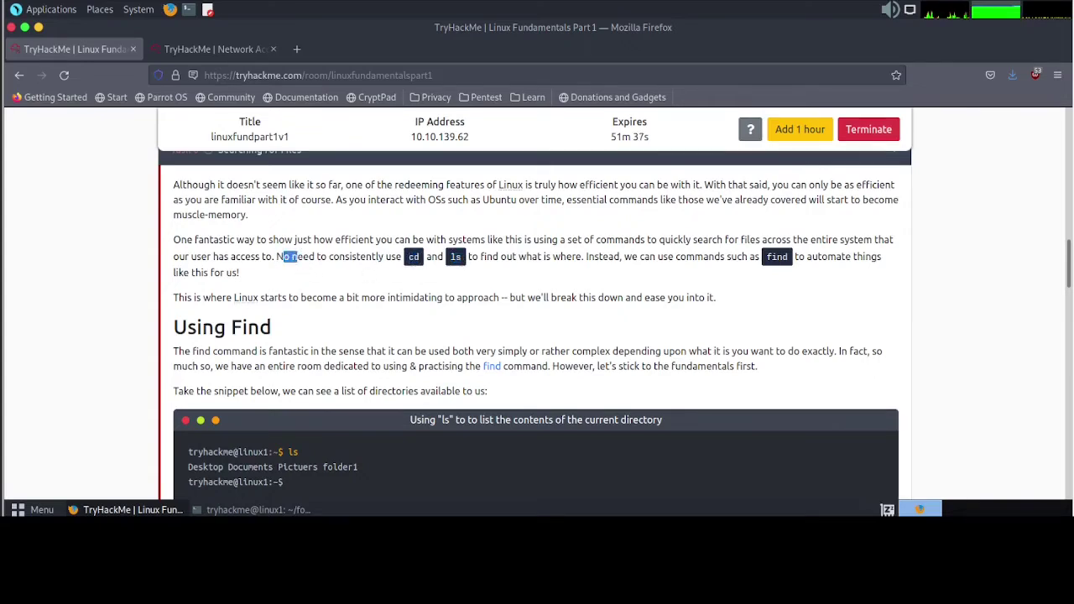
{"action": "scroll", "coordinate": [445, 289], "scroll_direction": "up", "scroll_amount": 2}
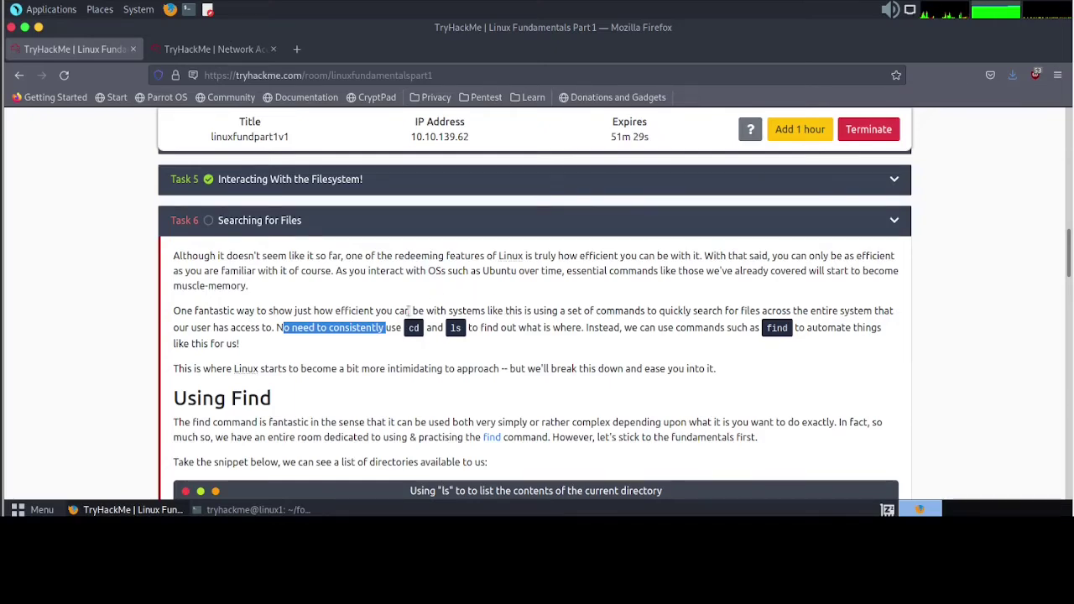
{"action": "scroll", "coordinate": [482, 314], "scroll_direction": "down", "scroll_amount": 1}
{"action": "scroll", "coordinate": [481, 314], "scroll_direction": "down", "scroll_amount": 3}
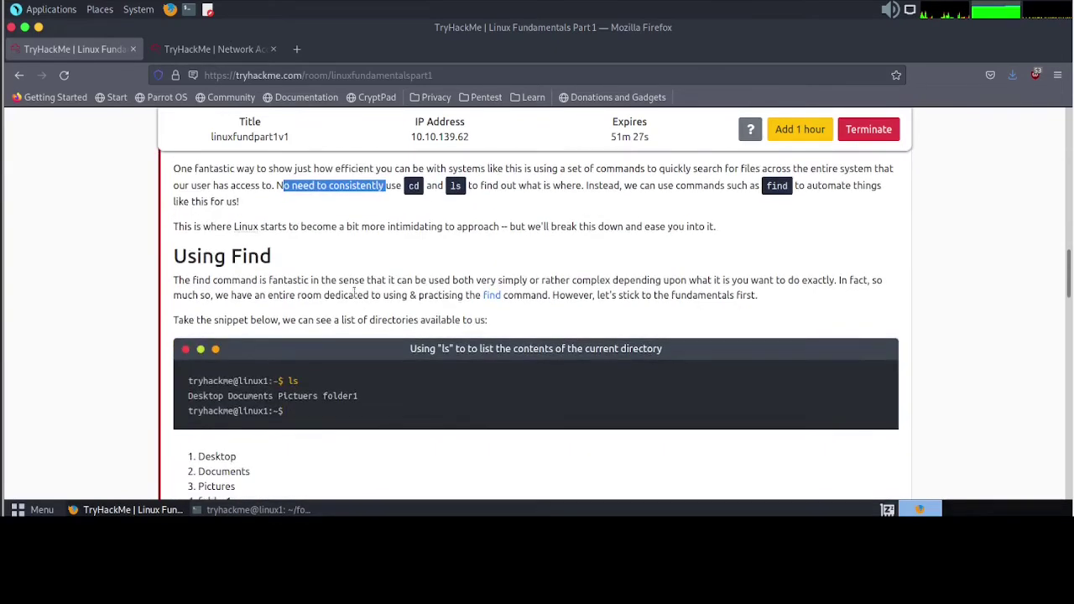
Copy the example command find -name *.txt from the Using Find section.
{"action": "left_click_drag", "start_coordinate": [226, 255], "coordinate": [287, 262]}
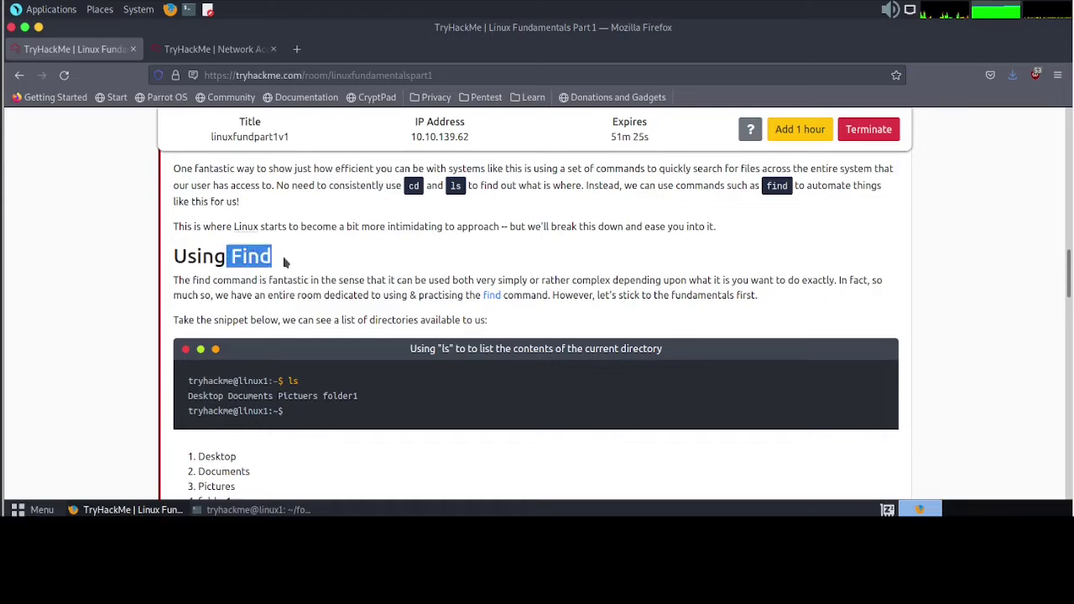
{"action": "scroll", "coordinate": [339, 297], "scroll_direction": "down", "scroll_amount": 2}
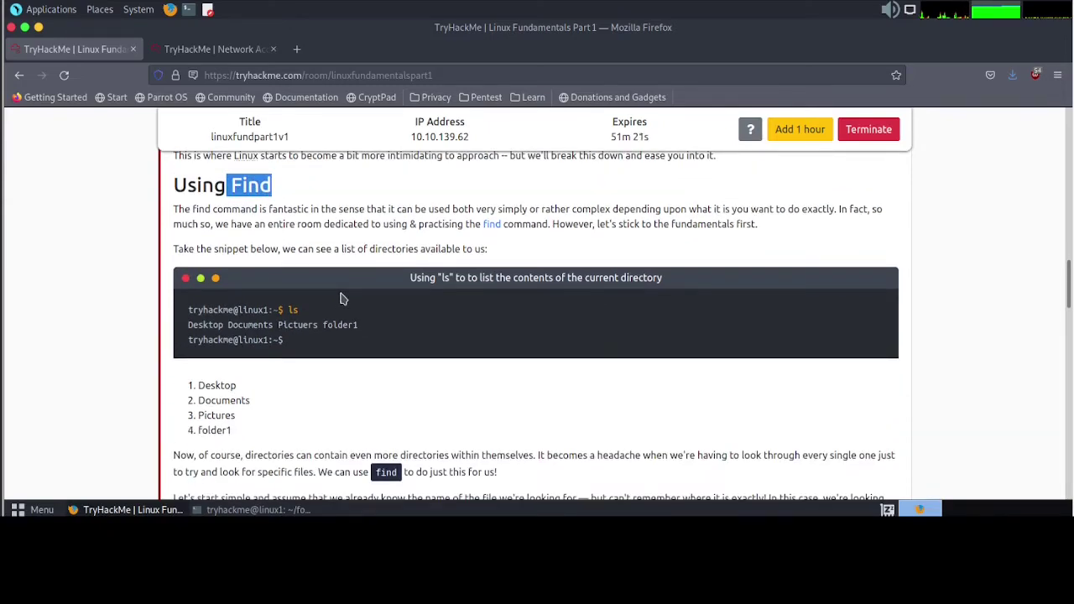
{"action": "scroll", "coordinate": [341, 299], "scroll_direction": "down", "scroll_amount": 4}
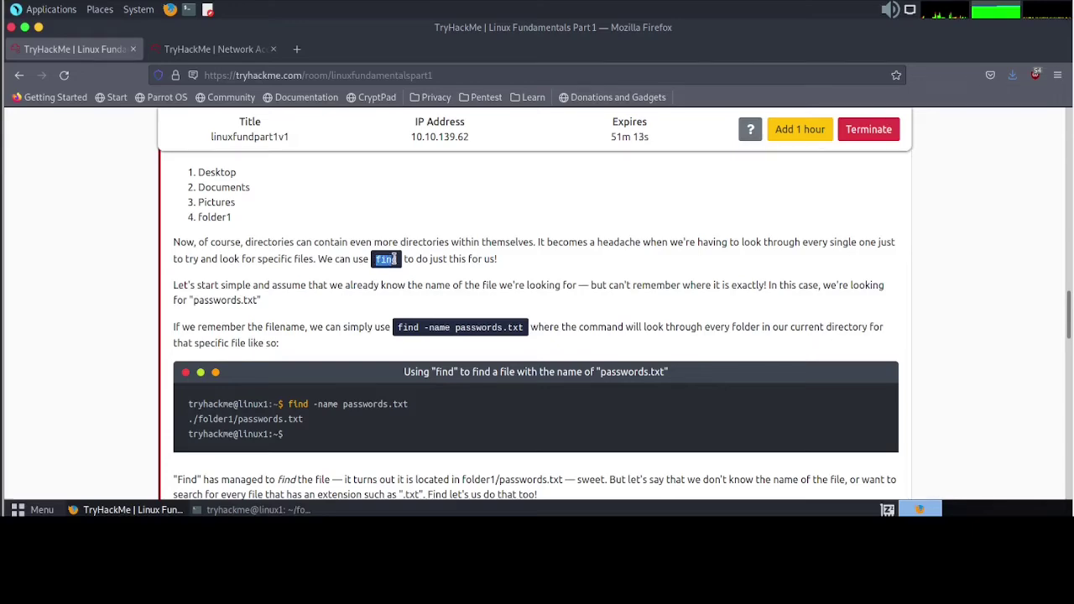
{"action": "scroll", "coordinate": [343, 308], "scroll_direction": "down", "scroll_amount": 4}
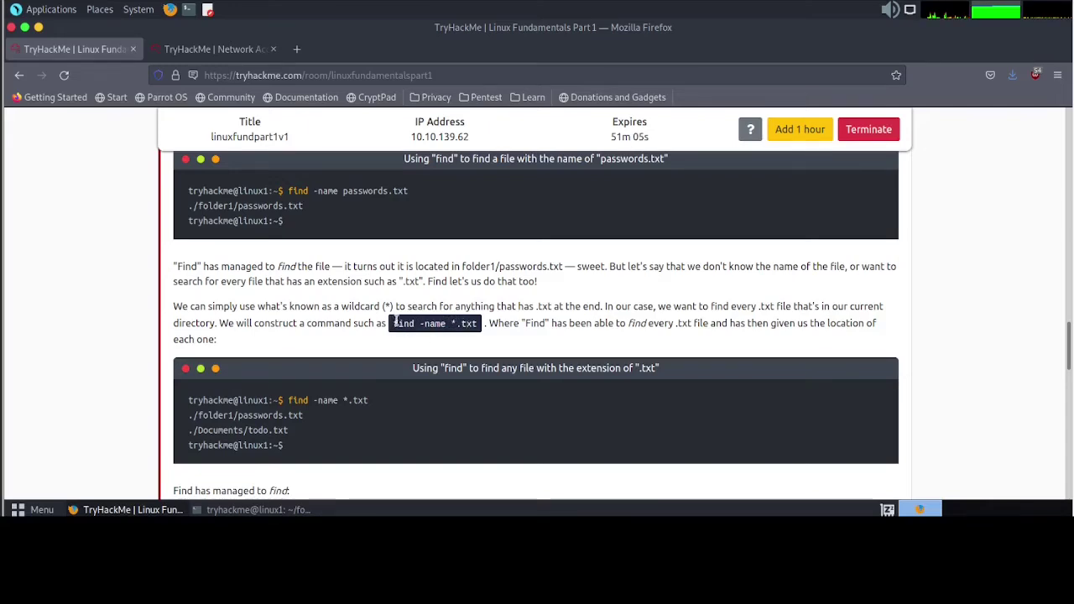
{"action": "left_click_drag", "start_coordinate": [395, 322], "coordinate": [479, 324]}
{"action": "right_click", "coordinate": [432, 329]}
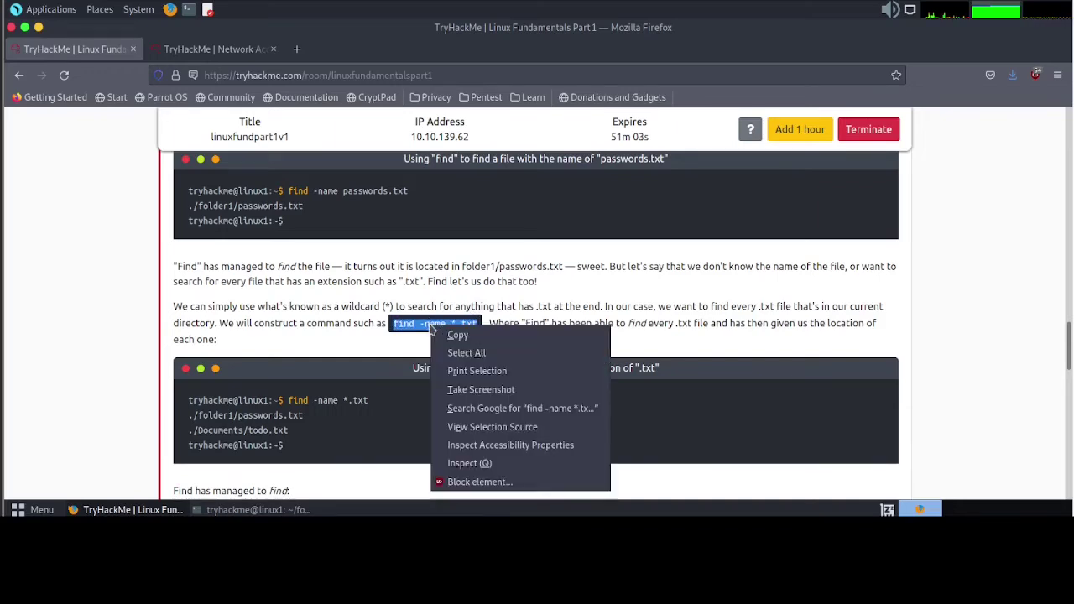
{"action": "left_click", "coordinate": [451, 335]}
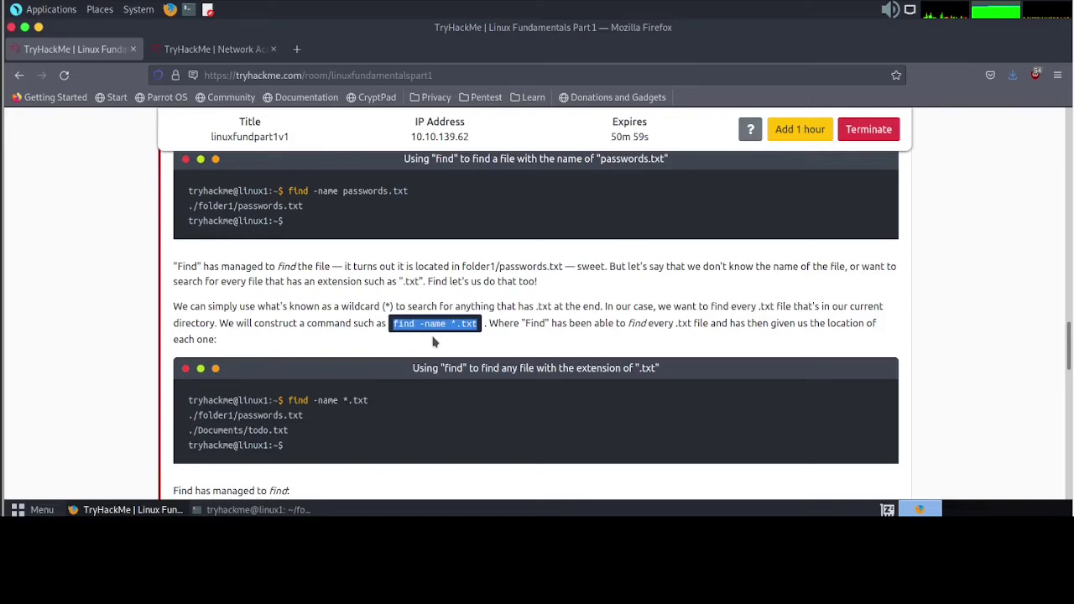
Over SSH, cd home, confirm /home/tryhackme with pwd, list its contents, then clear the screen.
{"action": "key", "text": "alt+Tab"}
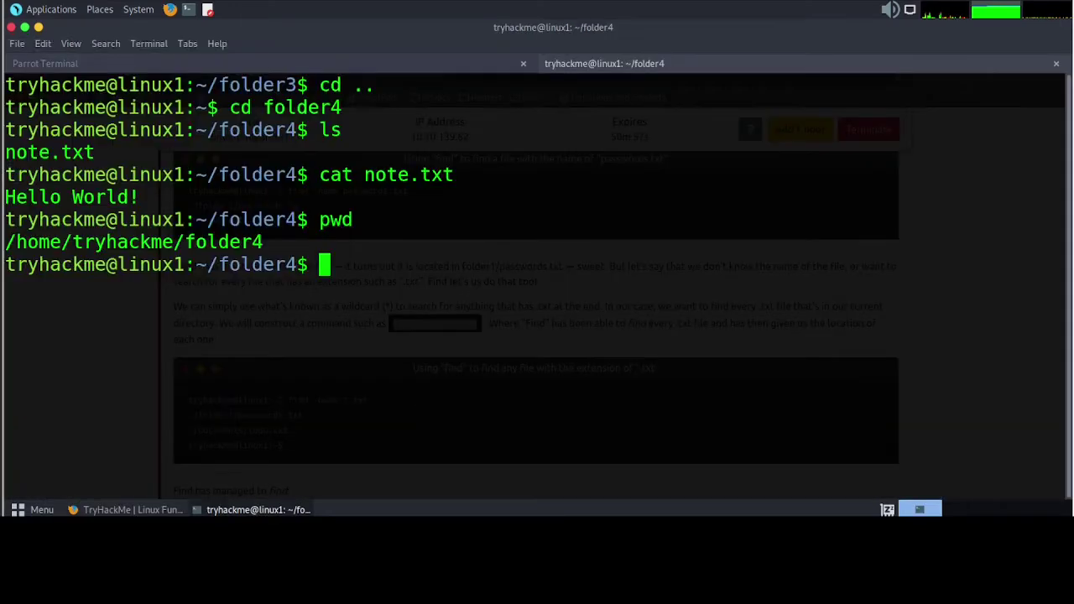
{"action": "type", "text": "cd"}
{"action": "key", "text": "Return"}
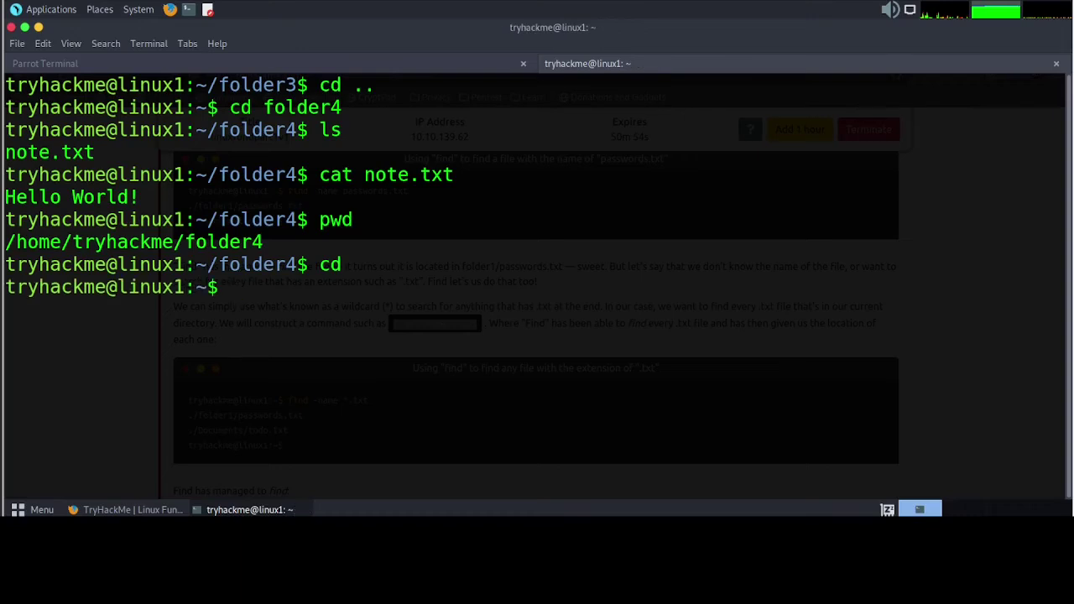
{"action": "type", "text": "pwd"}
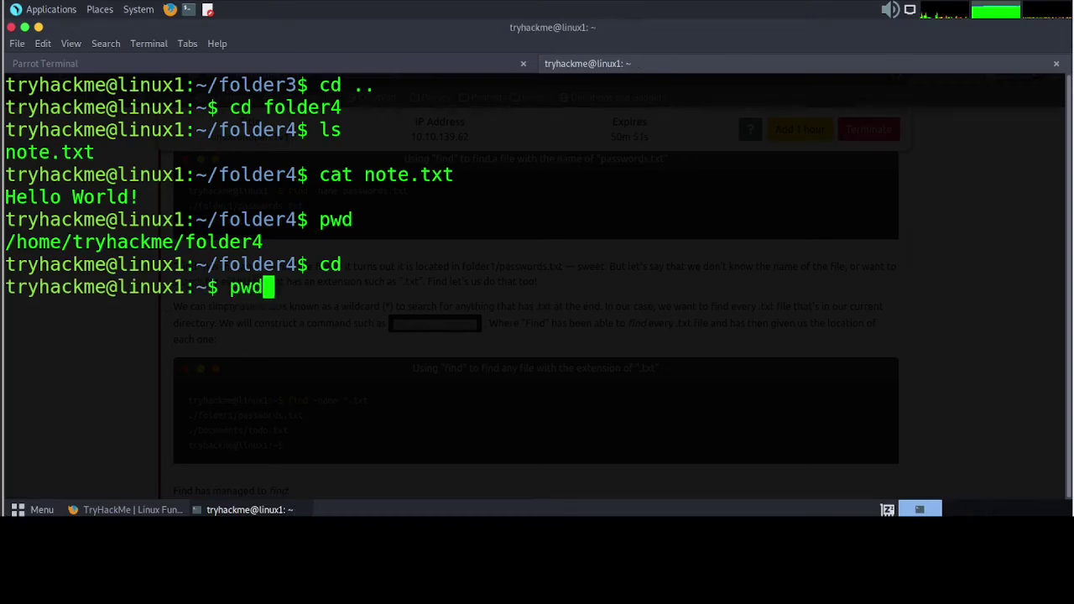
{"action": "key", "text": "Return"}
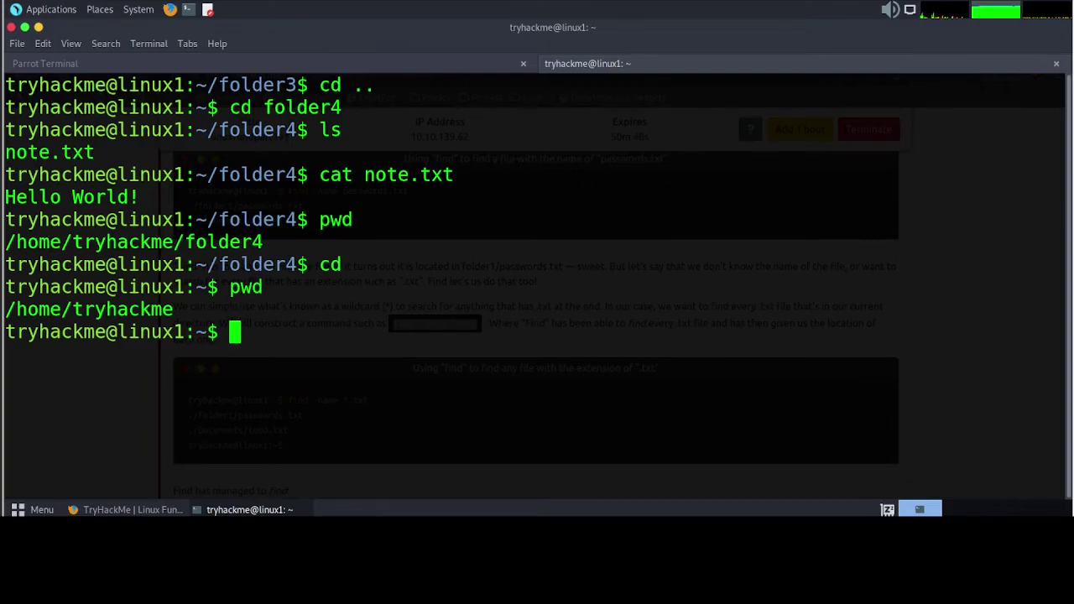
{"action": "type", "text": "ls"}
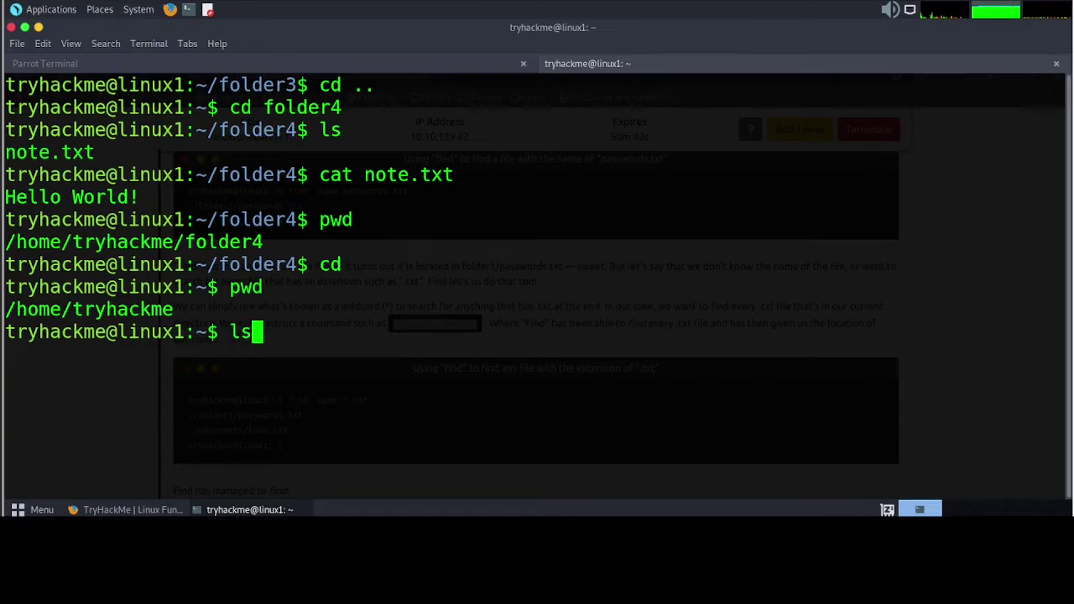
{"action": "key", "text": "Return"}
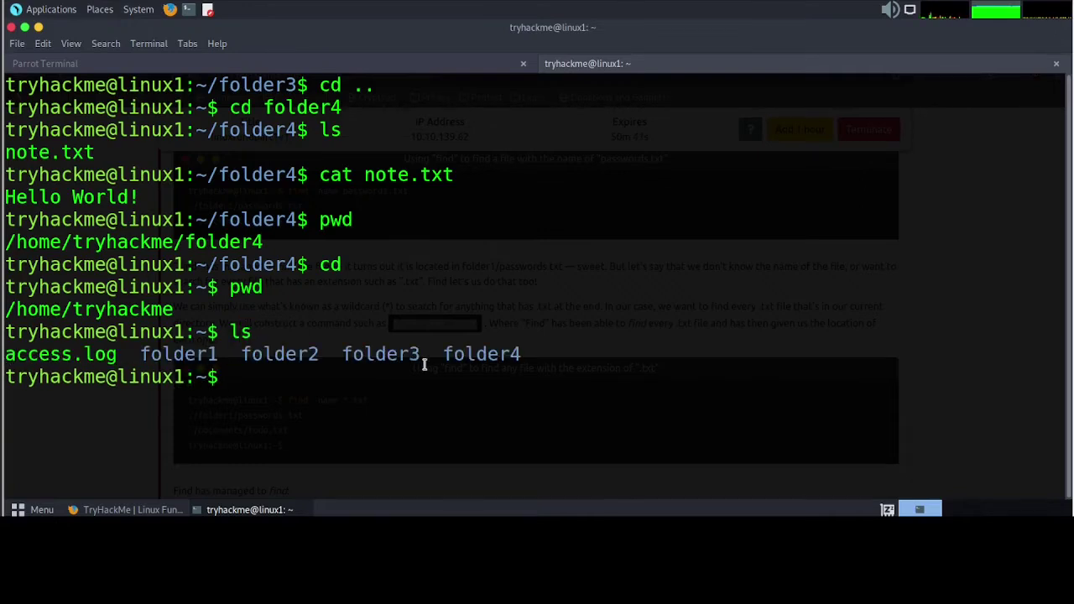
{"action": "type", "text": "clea"}
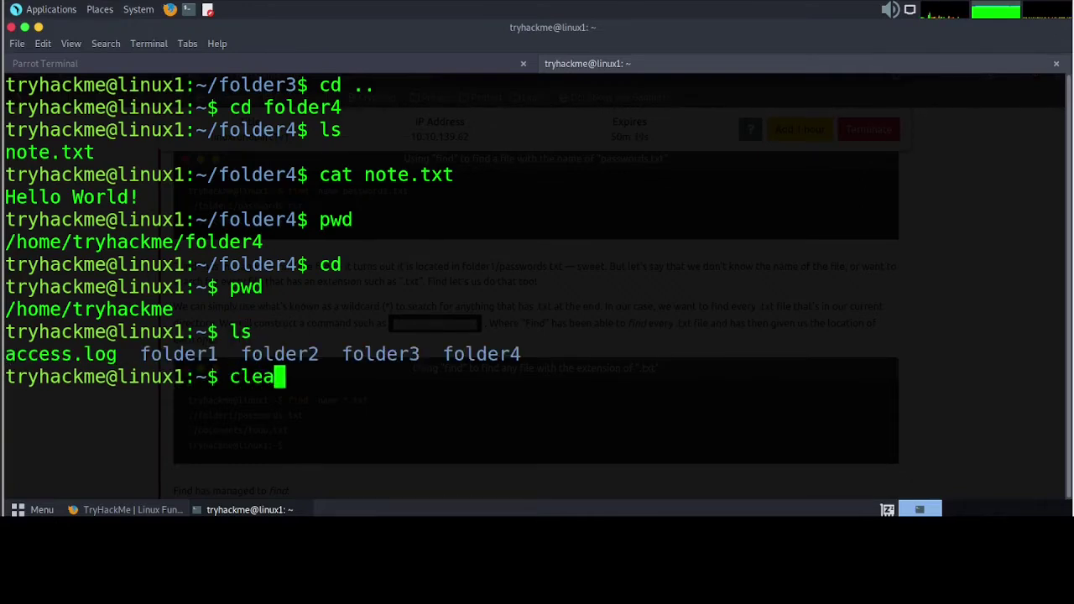
{"action": "type", "text": "r"}
{"action": "key", "text": "Return"}
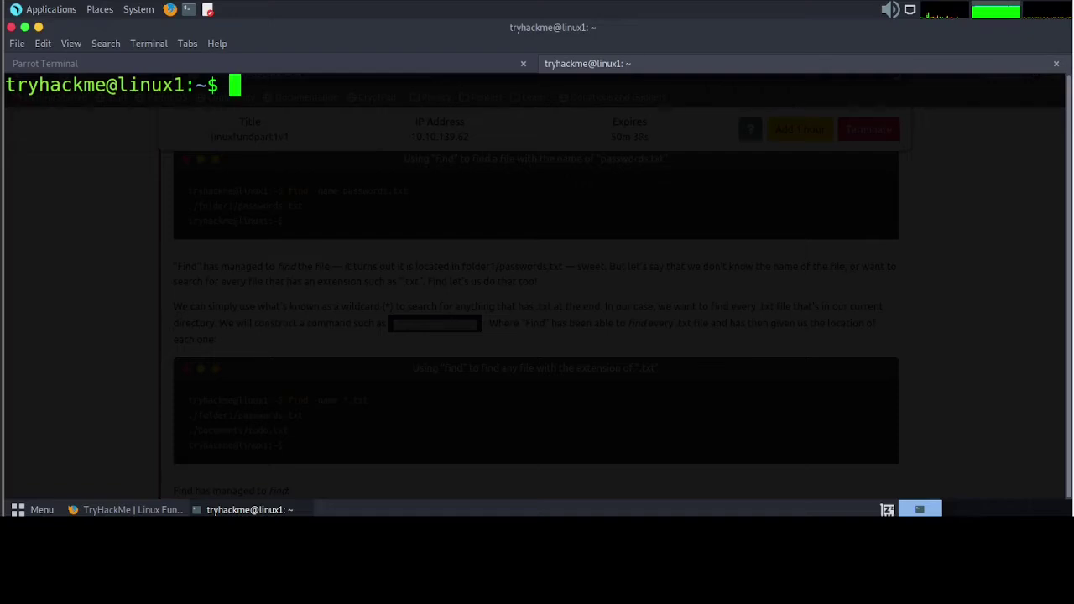
Run find -name *.txt from the home directory, locating ./folder4/note.txt.
{"action": "type", "text": "find -name *.txt"}
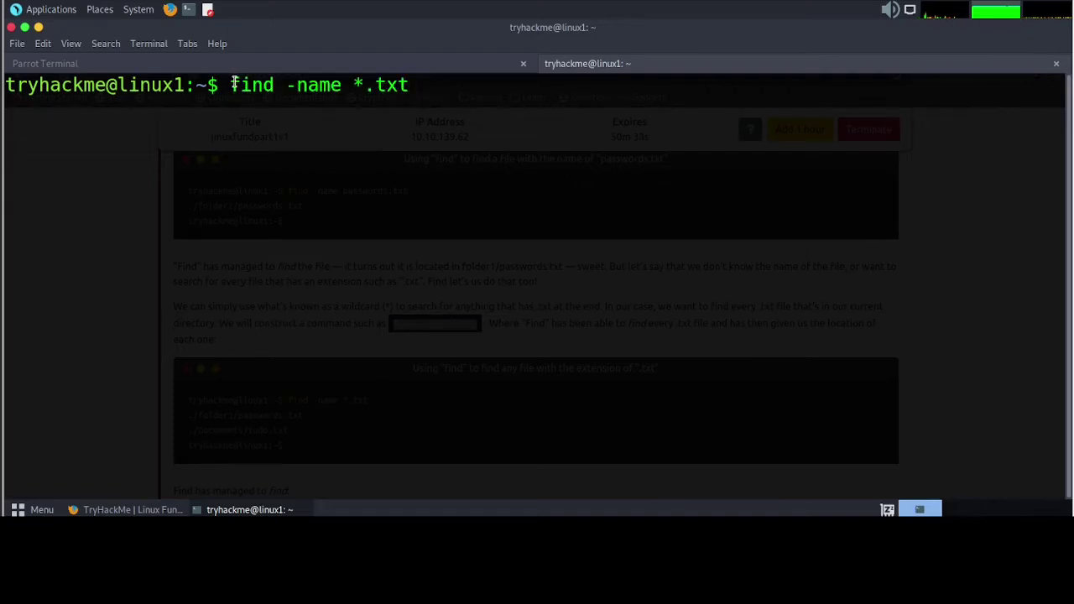
{"action": "left_click_drag", "start_coordinate": [235, 84], "coordinate": [340, 84]}
{"action": "left_click", "coordinate": [427, 86]}
{"action": "key", "text": "Return"}
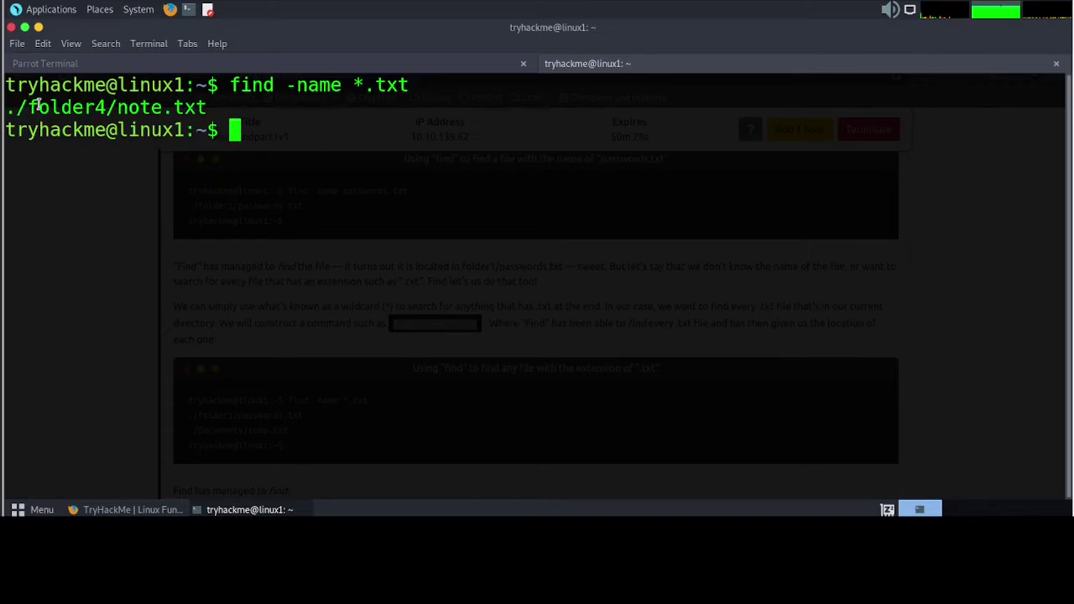
{"action": "left_click_drag", "start_coordinate": [126, 107], "coordinate": [189, 107]}
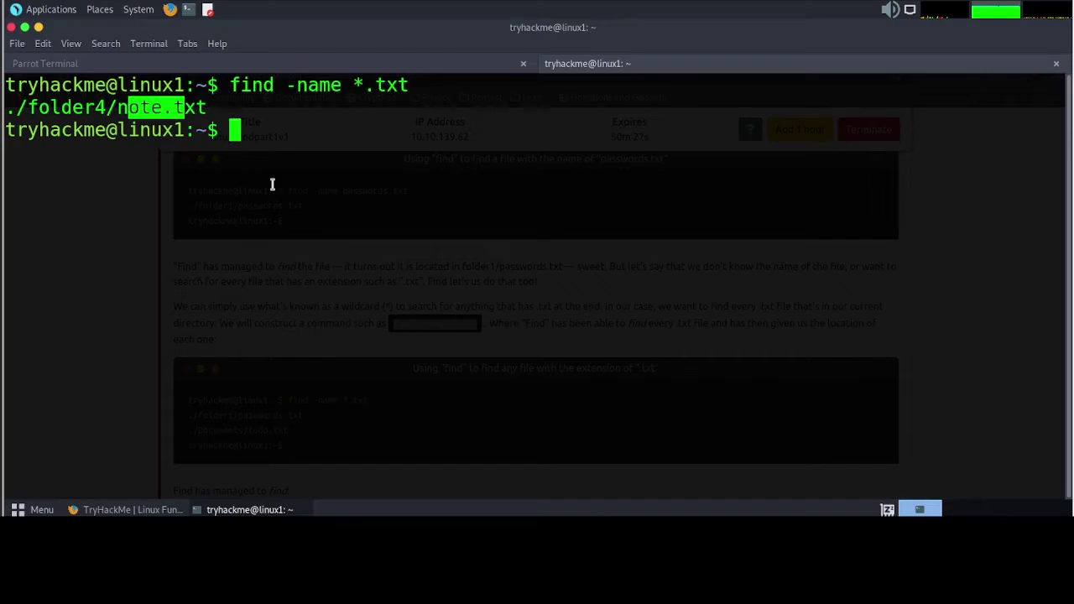
{"action": "key", "text": "alt+Tab"}
{"action": "scroll", "coordinate": [345, 299], "scroll_direction": "down", "scroll_amount": 3}
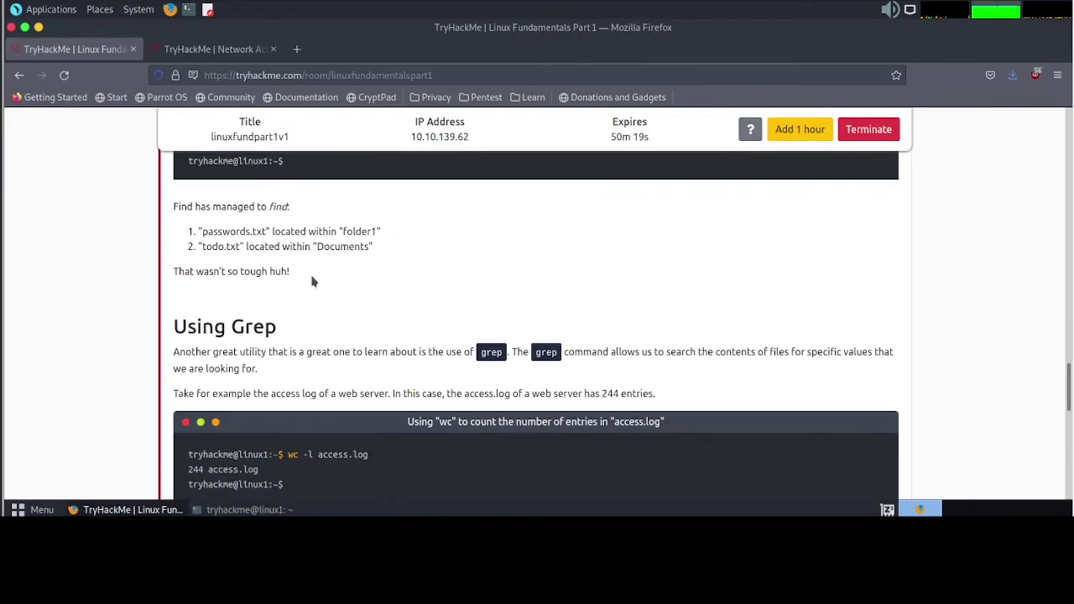
Scroll through the Using Grep lesson, highlighting the grep "81.143.211.90" access.log example.
{"action": "scroll", "coordinate": [319, 223], "scroll_direction": "down", "scroll_amount": 2}
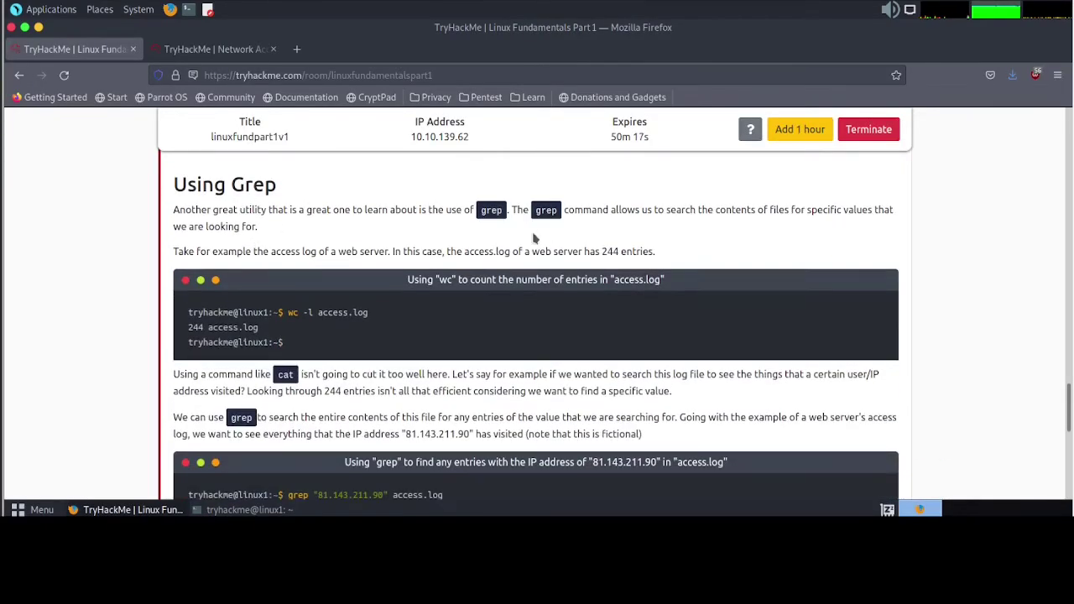
{"action": "scroll", "coordinate": [407, 287], "scroll_direction": "down", "scroll_amount": 2}
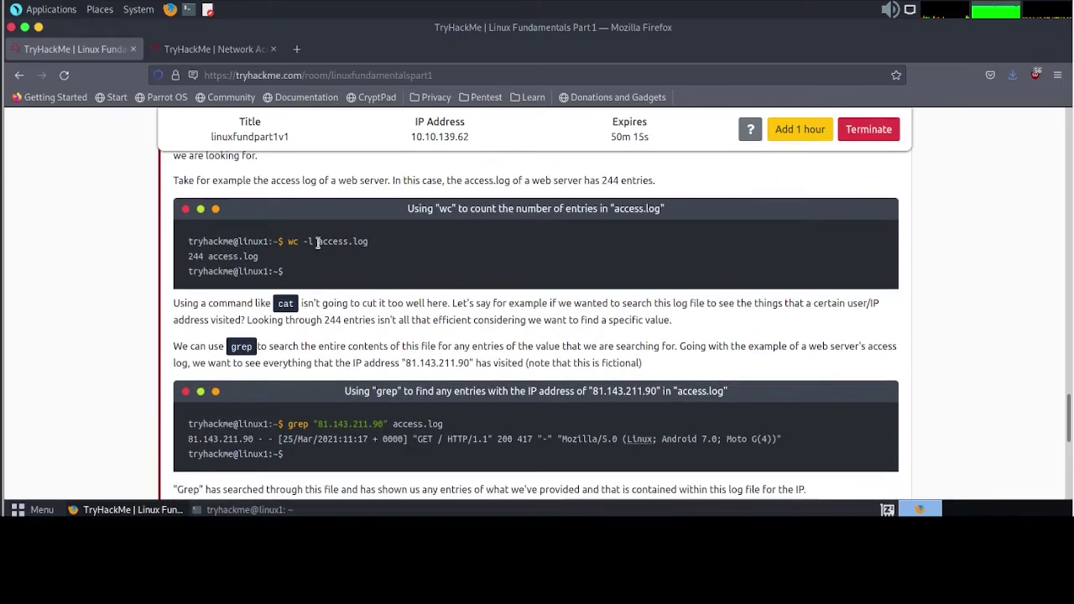
{"action": "double_click", "coordinate": [305, 424]}
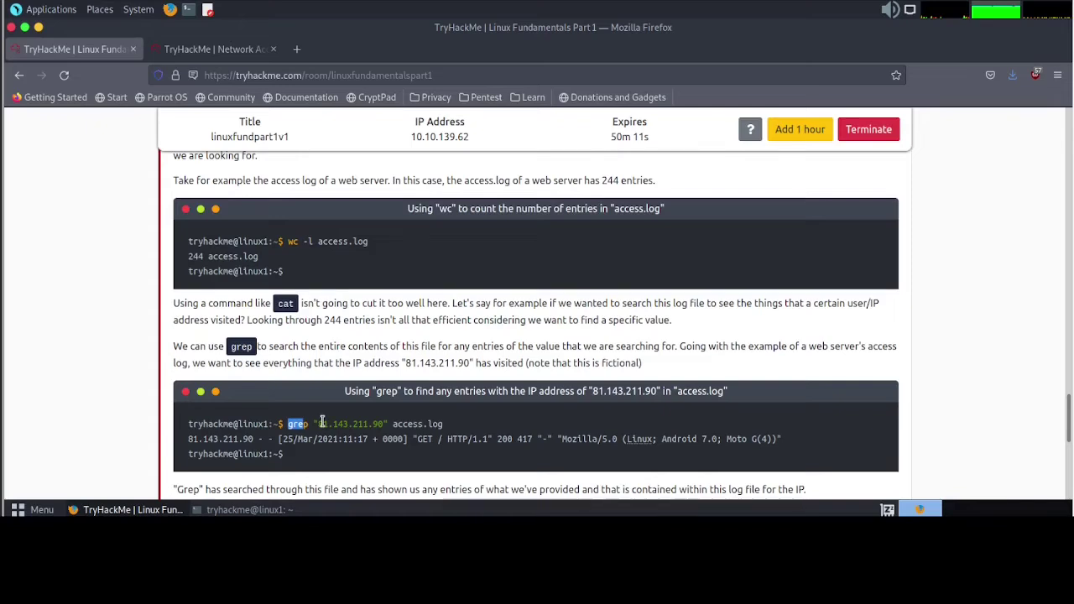
{"action": "left_click_drag", "start_coordinate": [313, 423], "coordinate": [443, 424]}
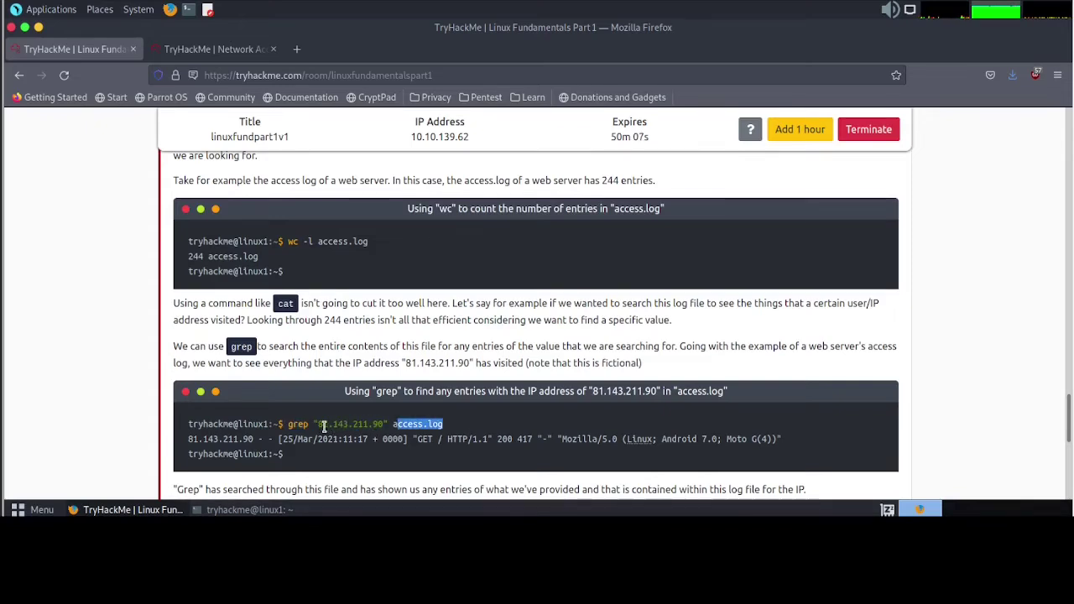
{"action": "left_click_drag", "start_coordinate": [323, 424], "coordinate": [375, 424]}
{"action": "scroll", "coordinate": [458, 437], "scroll_direction": "down", "scroll_amount": 3}
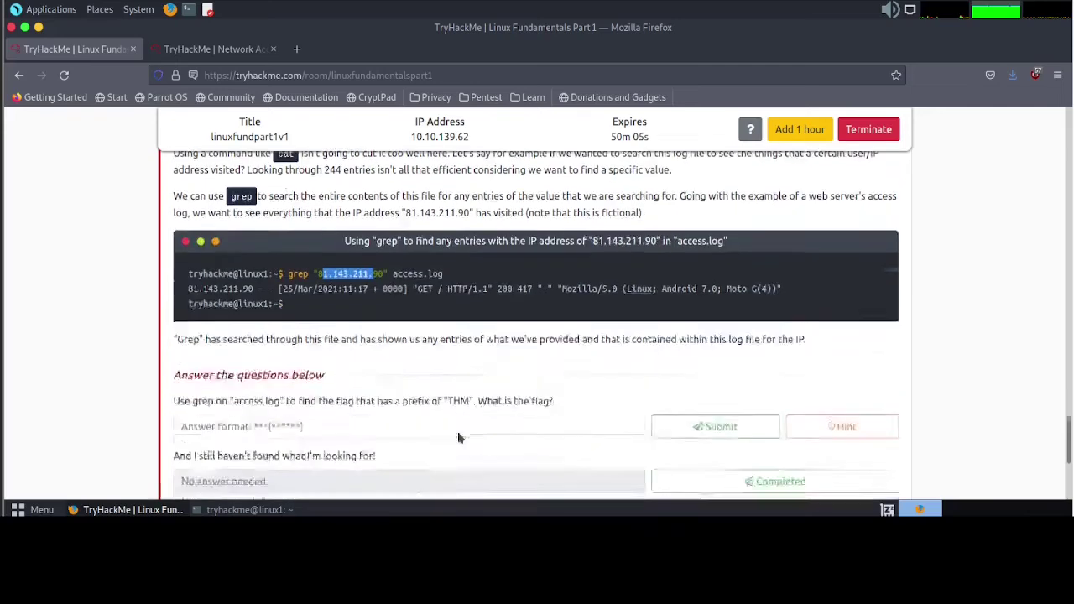
{"action": "scroll", "coordinate": [459, 437], "scroll_direction": "down", "scroll_amount": 2}
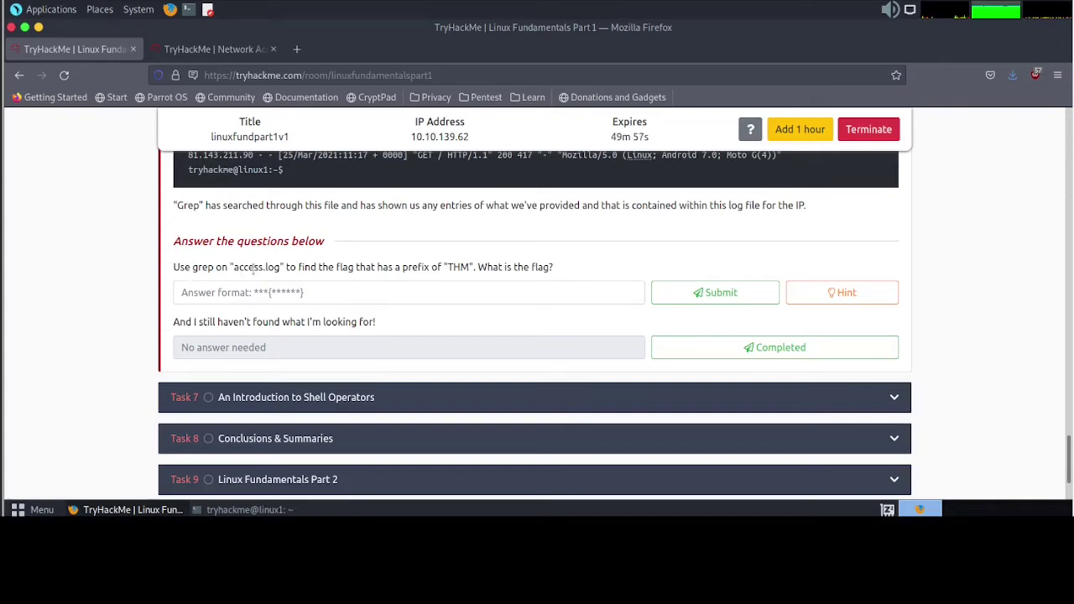
List the home directory files and check that the question asks for a THM-prefixed flag.
{"action": "key", "text": "alt+Tab"}
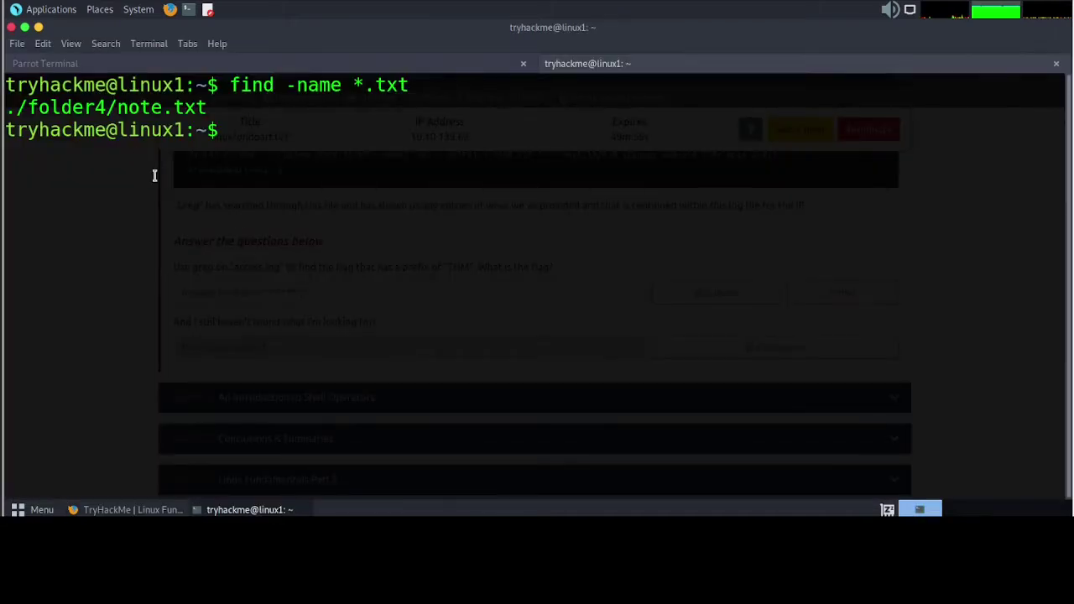
{"action": "type", "text": "l"}
{"action": "type", "text": "s"}
{"action": "key", "text": "Return"}
{"action": "key", "text": "alt+Tab"}
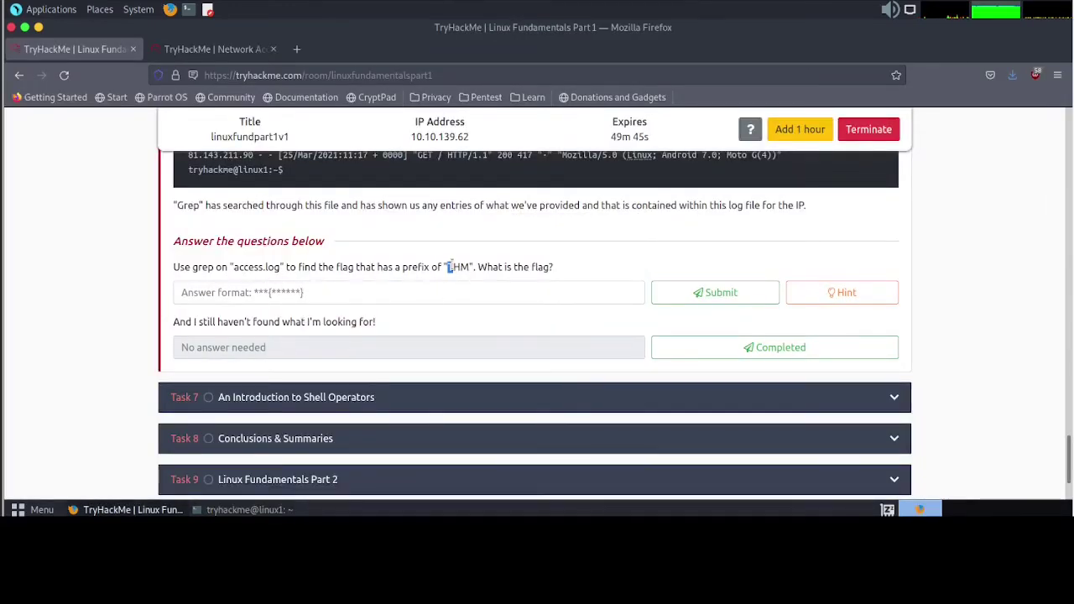
{"action": "left_click_drag", "start_coordinate": [449, 267], "coordinate": [467, 267]}
{"action": "left_click_drag", "start_coordinate": [532, 267], "coordinate": [552, 266]}
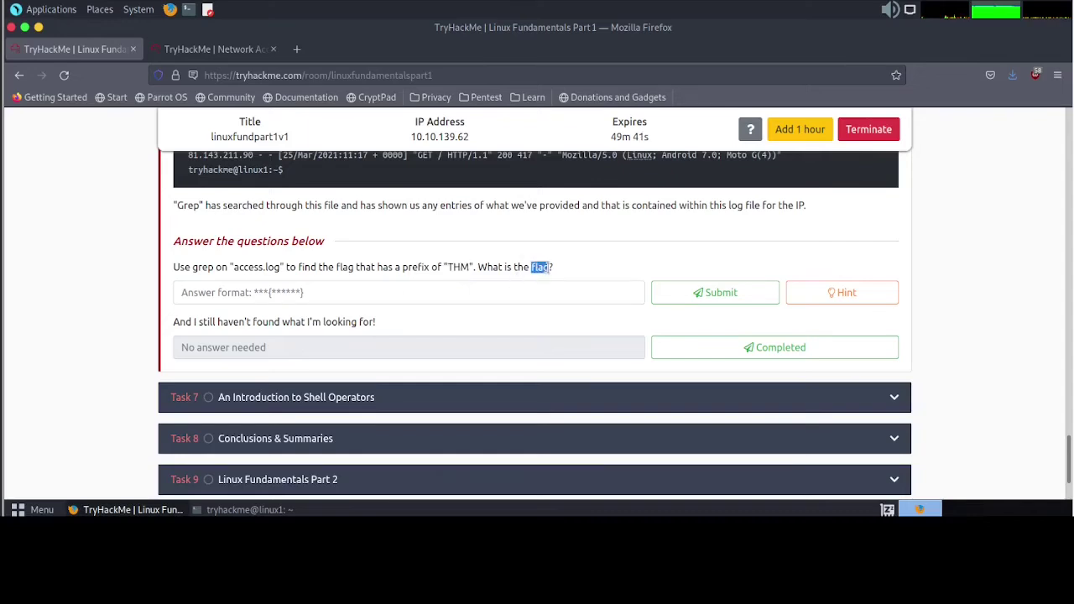
{"action": "key", "text": "alt+Tab"}
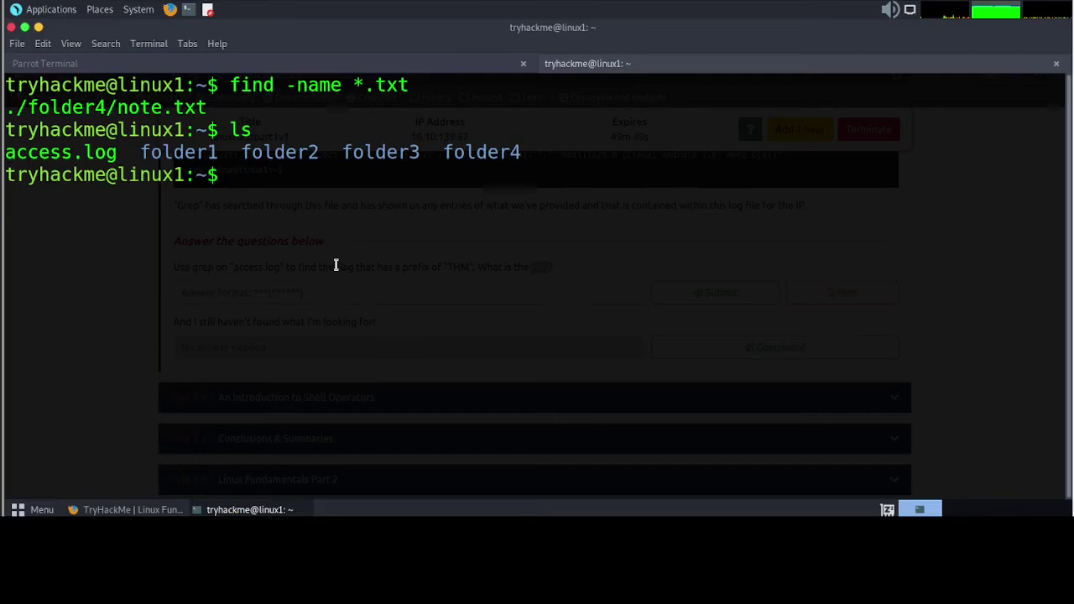
Run grep "THM" access.log and copy the flag THM{ACCESS} from the output.
{"action": "type", "text": "grep"}
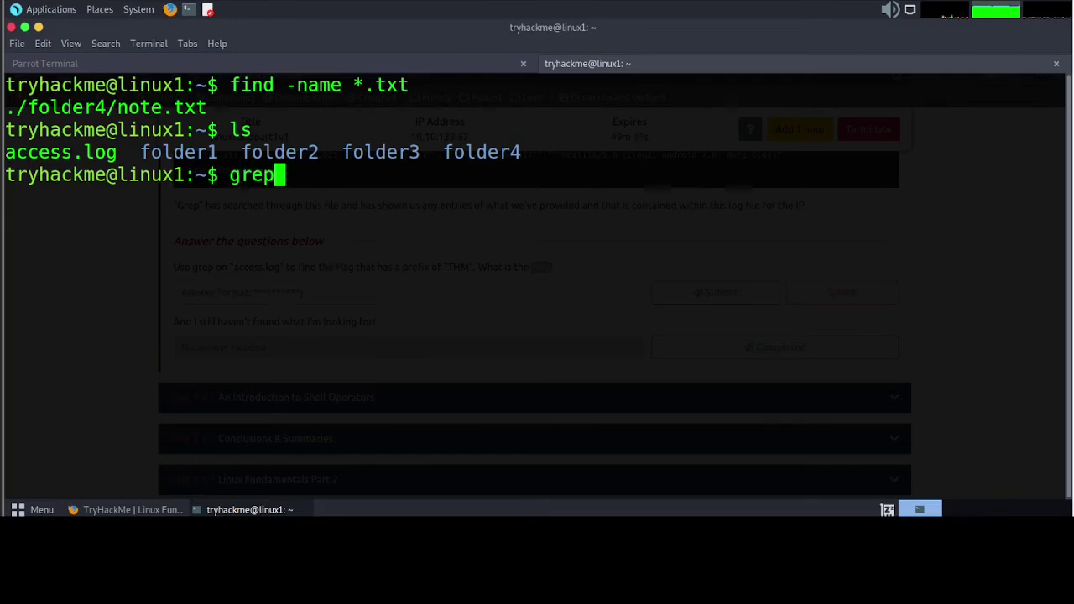
{"action": "type", "text": " \"th"}
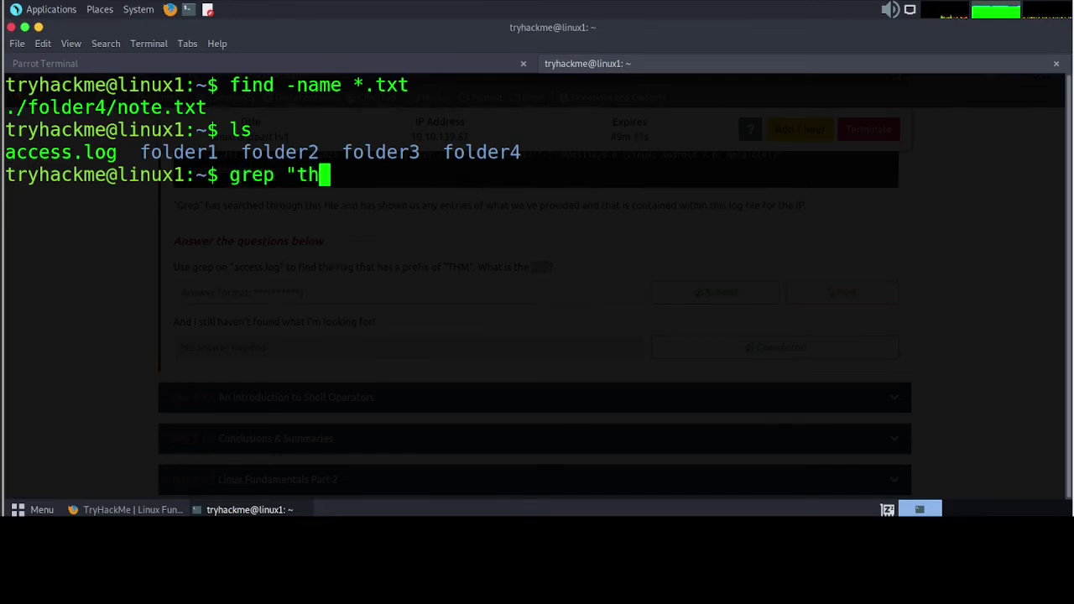
{"action": "type", "text": "m"}
{"action": "key", "text": "BackSpace"}
{"action": "key", "text": "BackSpace"}
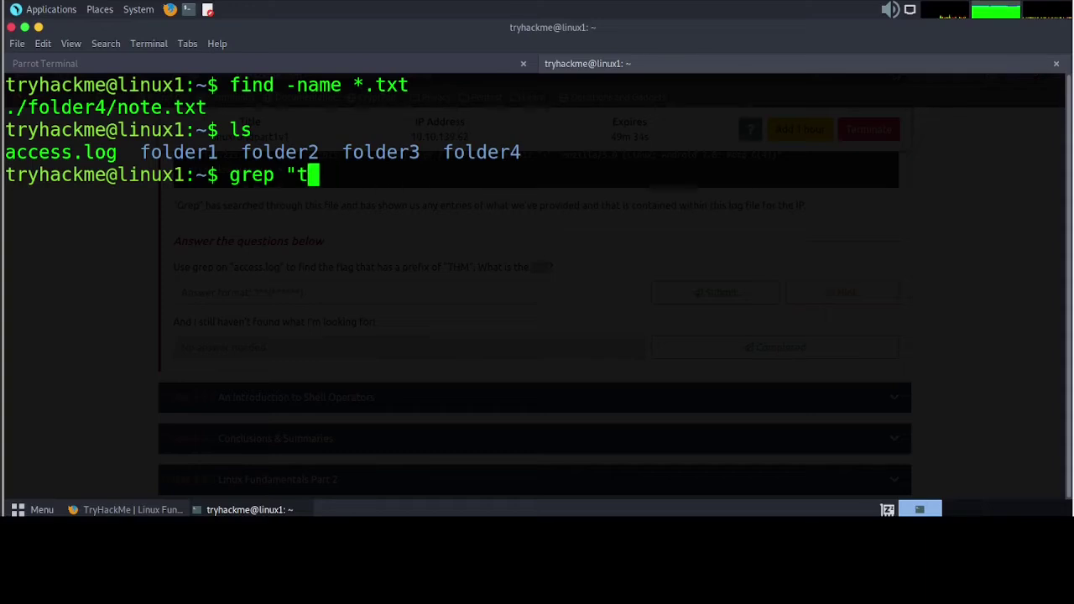
{"action": "key", "text": "BackSpace"}
{"action": "type", "text": "THM"}
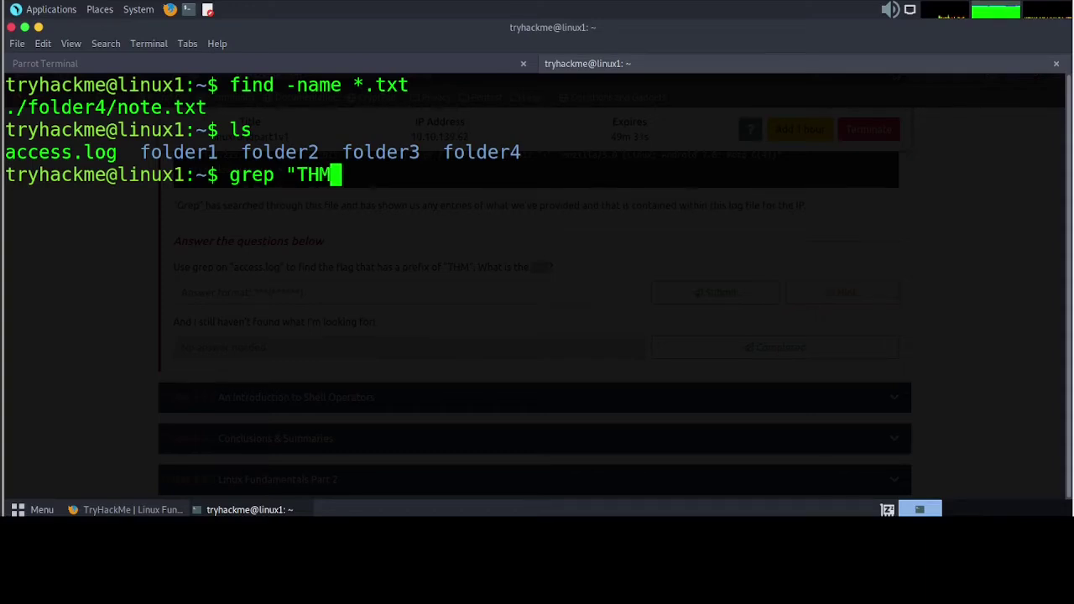
{"action": "type", "text": "\""}
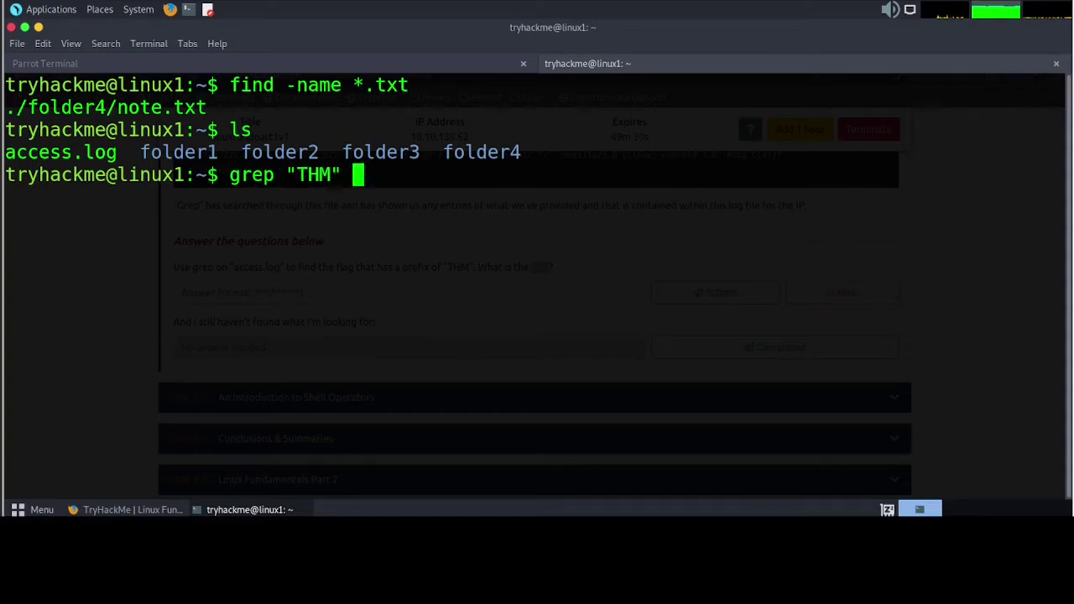
{"action": "type", "text": " acc"}
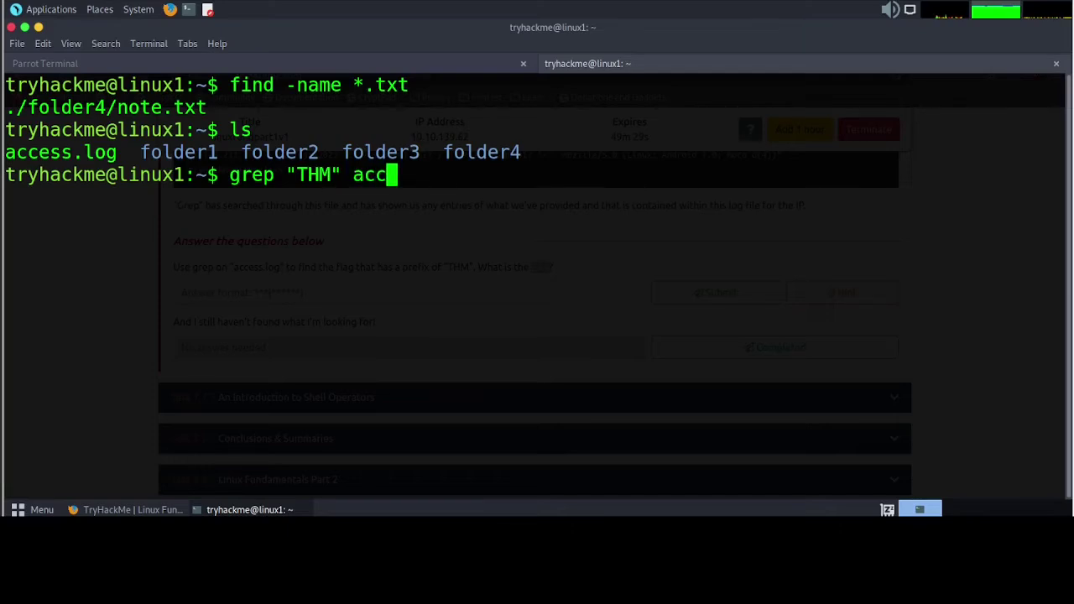
{"action": "key", "text": "Tab"}
{"action": "key", "text": "Return"}
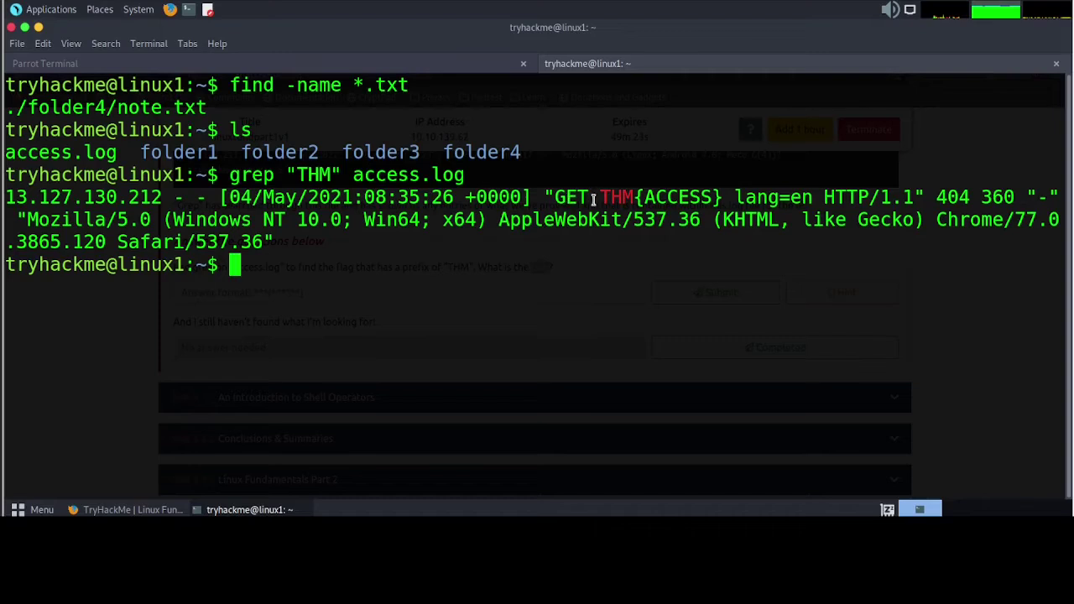
{"action": "left_click_drag", "start_coordinate": [600, 198], "coordinate": [723, 197]}
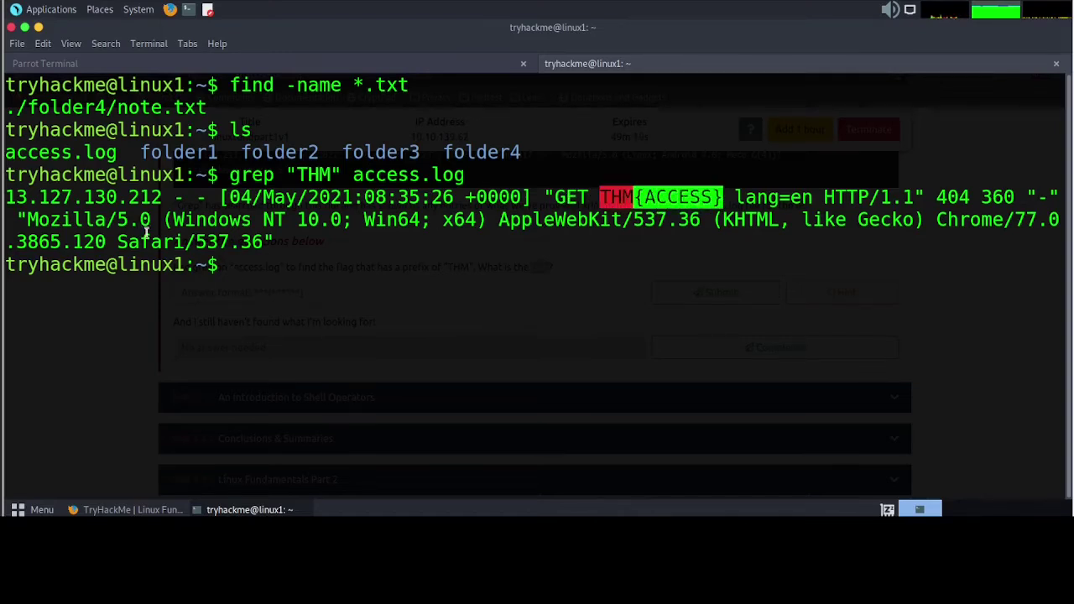
{"action": "right_click", "coordinate": [618, 201]}
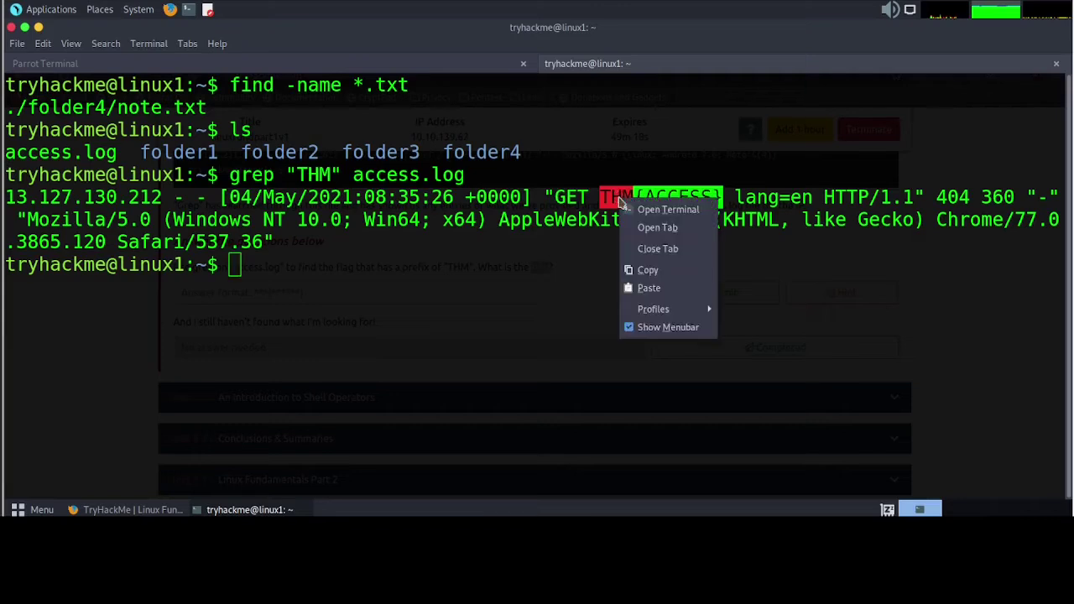
{"action": "left_click", "coordinate": [647, 269]}
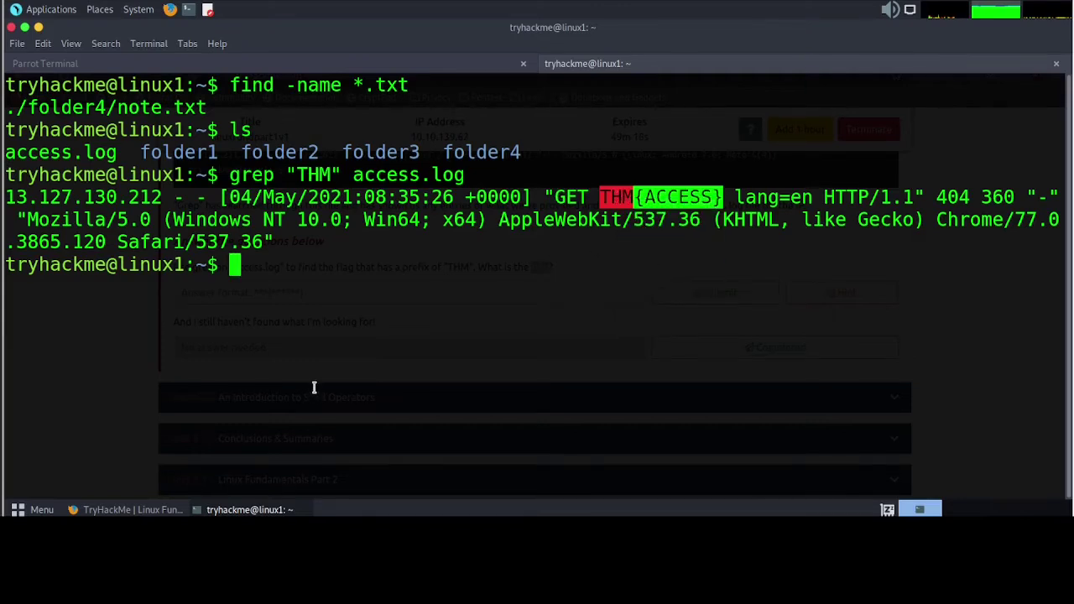
{"action": "key", "text": "alt+Tab"}
Submit THM{ACCESS}, mark Task 6's final question done, and expand Task 7 on shell operators.
{"action": "left_click", "coordinate": [322, 290]}
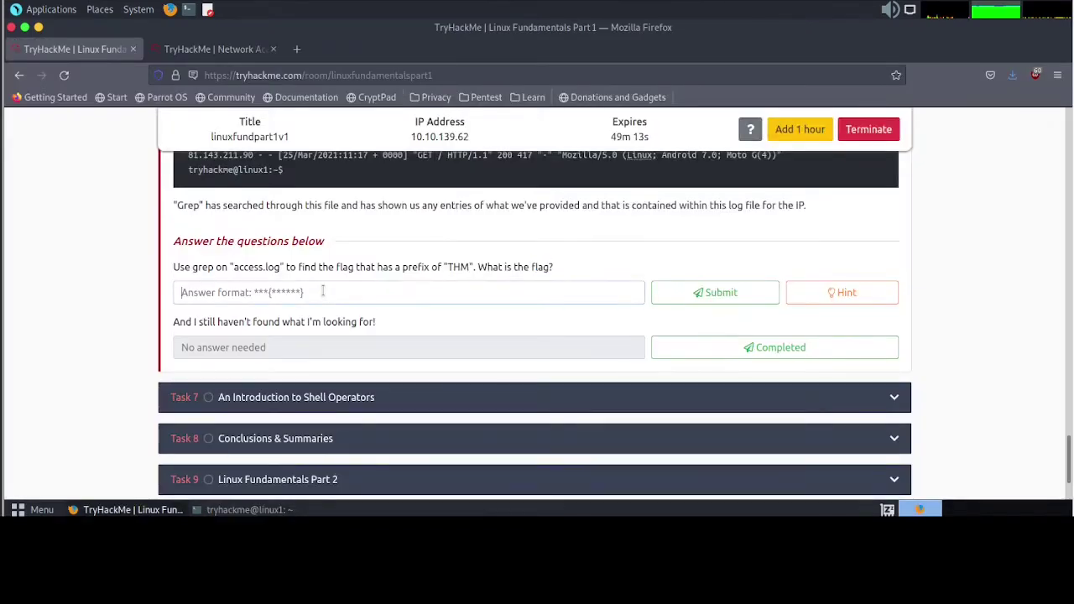
{"action": "key", "text": "ctrl+v"}
{"action": "left_click", "coordinate": [708, 298]}
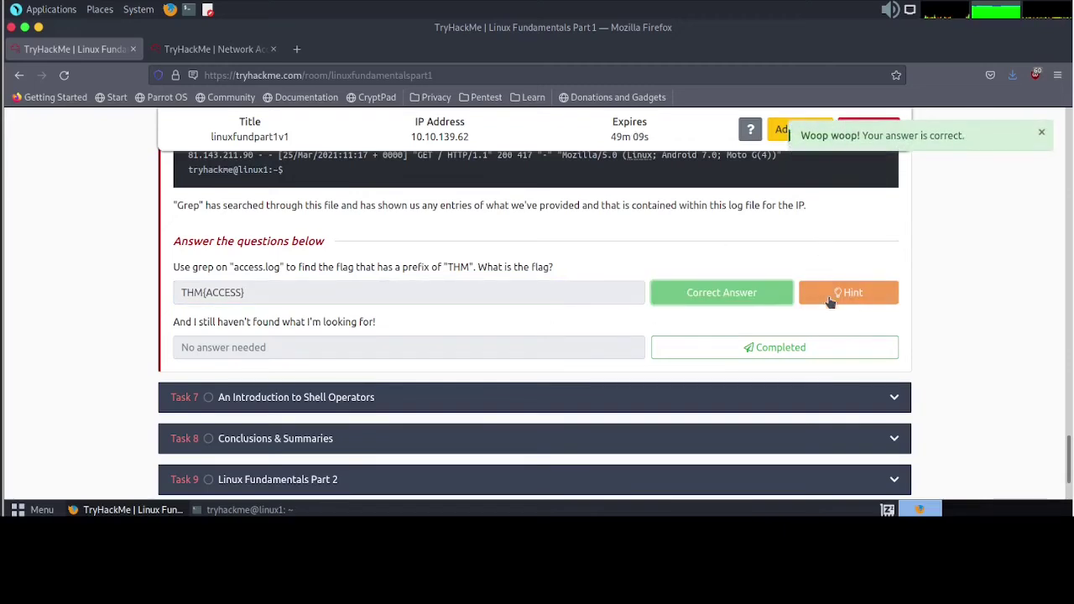
{"action": "left_click", "coordinate": [737, 348]}
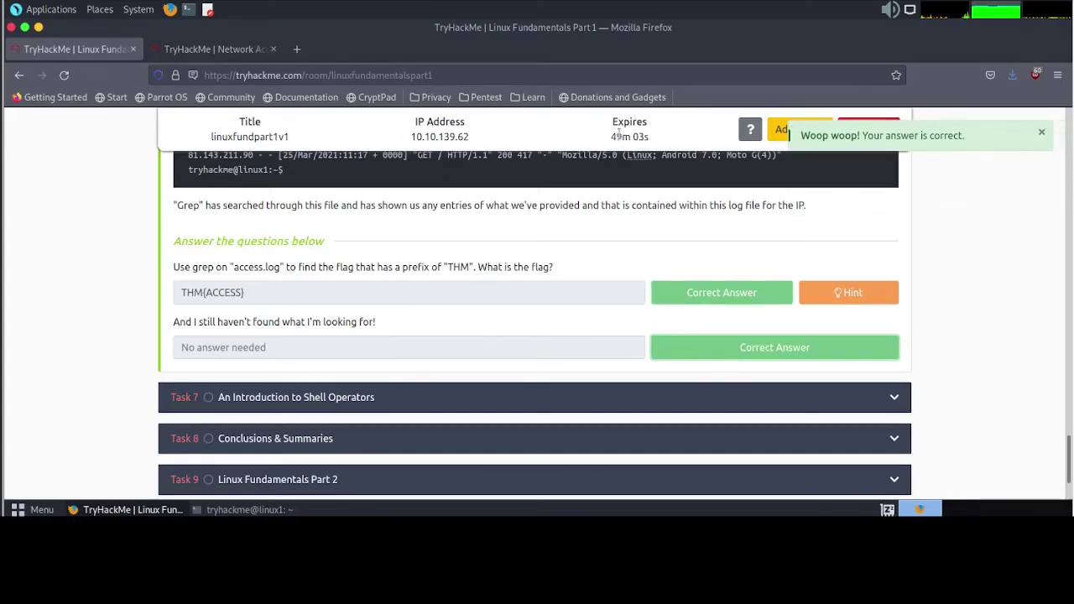
{"action": "left_click", "coordinate": [385, 396]}
{"action": "scroll", "coordinate": [391, 336], "scroll_direction": "up", "scroll_amount": 5}
{"action": "scroll", "coordinate": [393, 333], "scroll_direction": "up", "scroll_amount": 2}
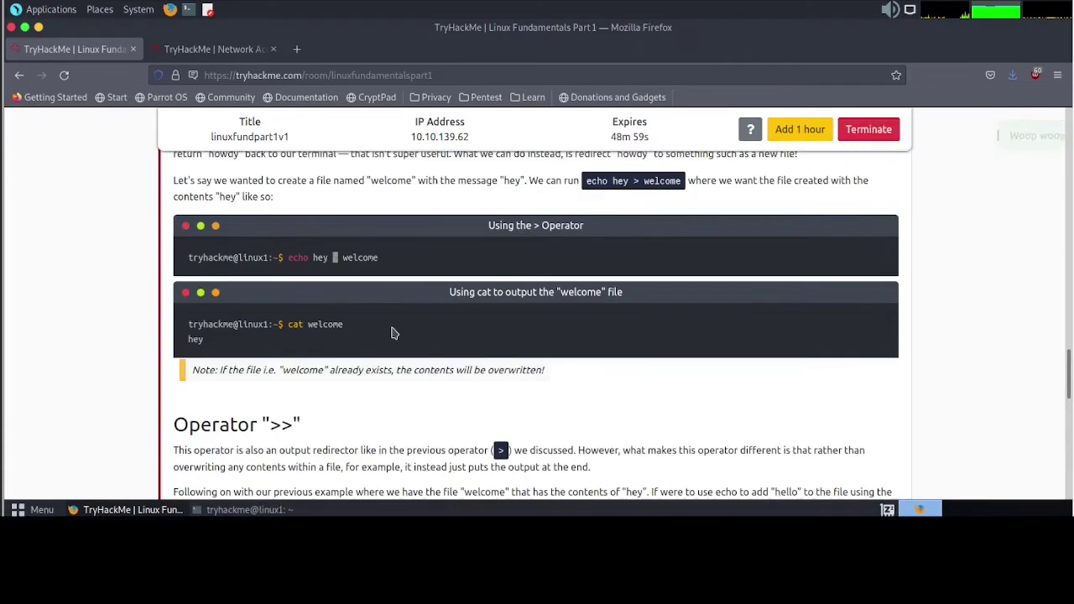
{"action": "scroll", "coordinate": [392, 333], "scroll_direction": "down", "scroll_amount": 2}
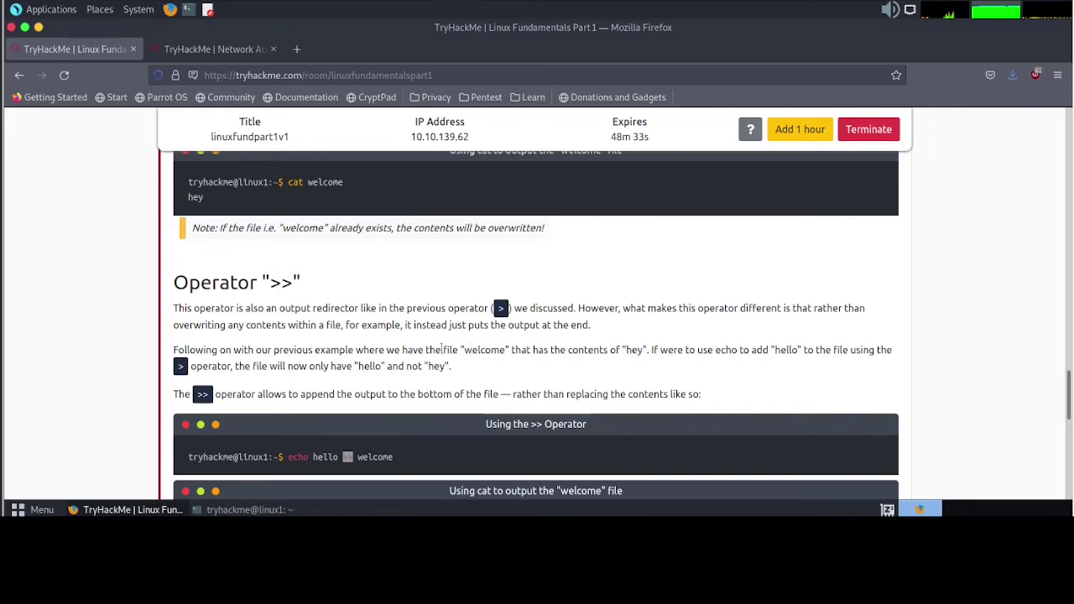
{"action": "left_click_drag", "start_coordinate": [430, 350], "coordinate": [444, 350]}
{"action": "scroll", "coordinate": [378, 319], "scroll_direction": "down", "scroll_amount": 3}
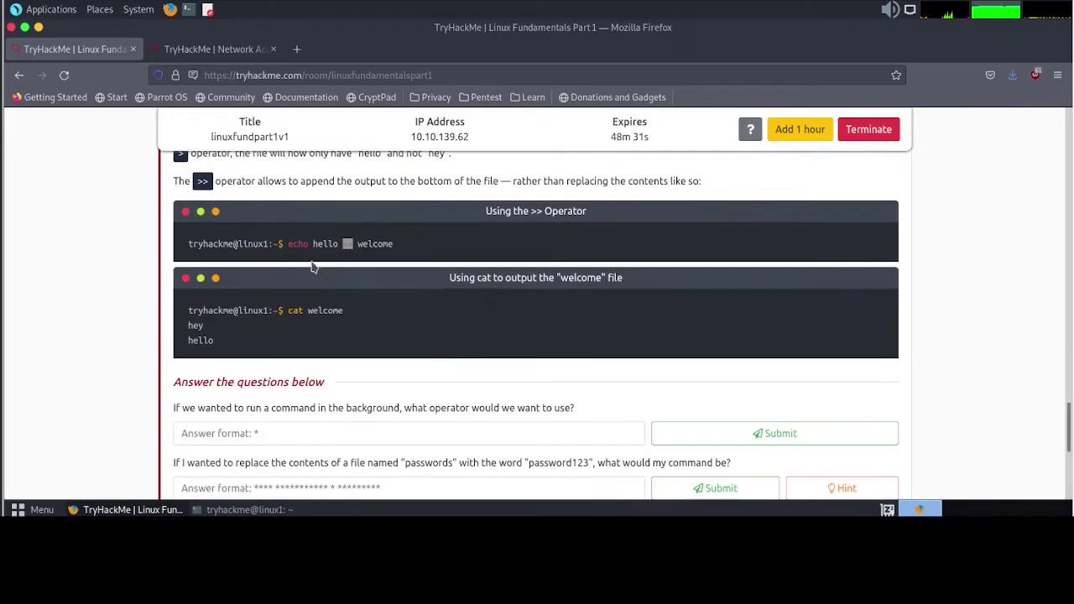
{"action": "scroll", "coordinate": [281, 312], "scroll_direction": "down", "scroll_amount": 2}
{"action": "scroll", "coordinate": [279, 313], "scroll_direction": "up", "scroll_amount": 5}
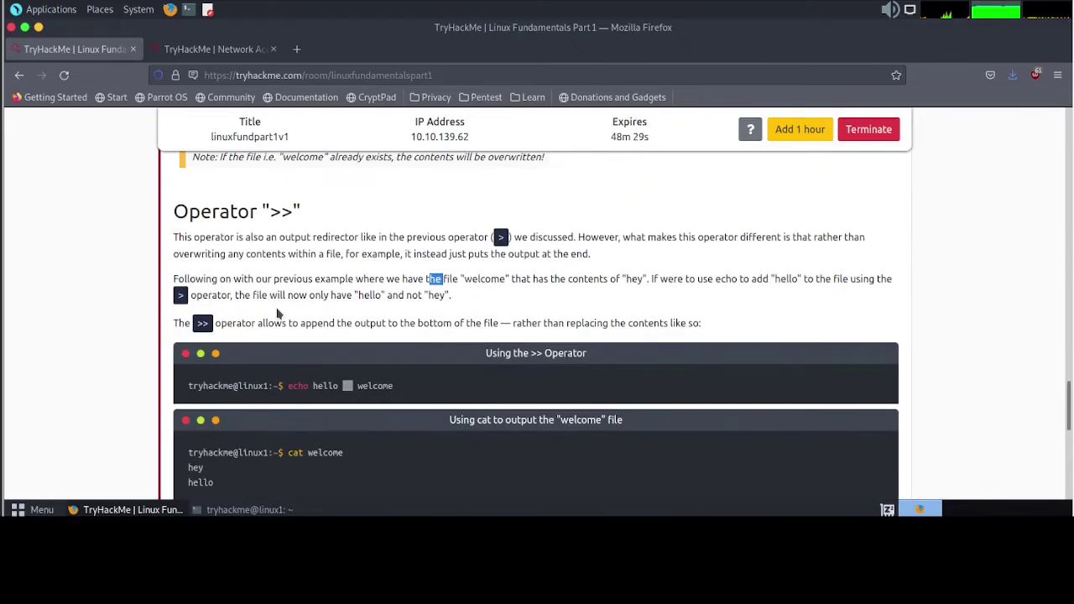
{"action": "scroll", "coordinate": [289, 286], "scroll_direction": "up", "scroll_amount": 3}
{"action": "scroll", "coordinate": [295, 258], "scroll_direction": "up", "scroll_amount": 2}
{"action": "scroll", "coordinate": [296, 259], "scroll_direction": "up", "scroll_amount": 2}
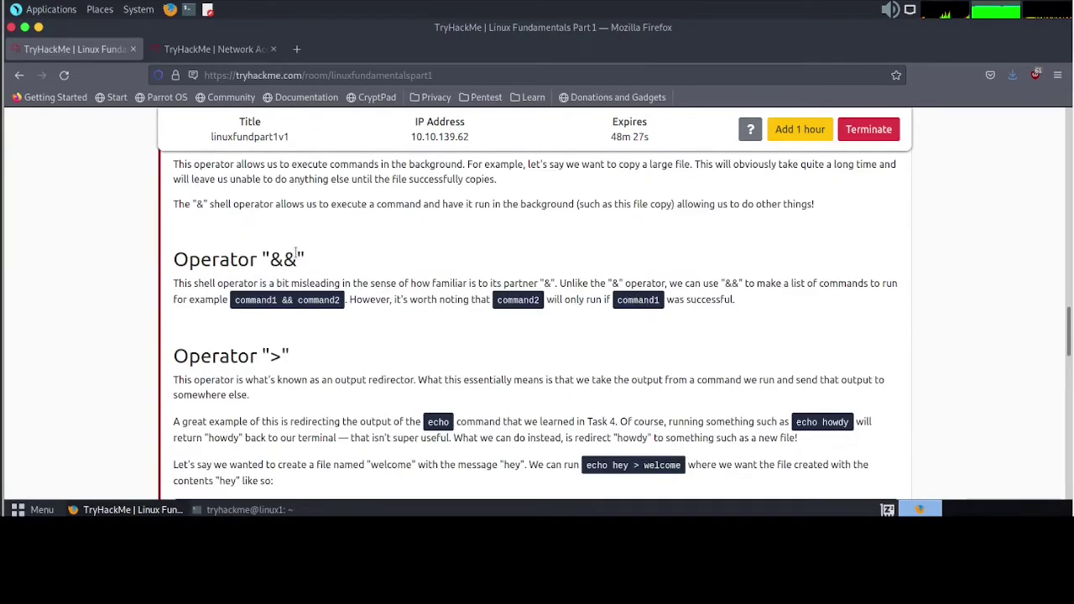
{"action": "scroll", "coordinate": [296, 259], "scroll_direction": "up", "scroll_amount": 2}
{"action": "scroll", "coordinate": [295, 258], "scroll_direction": "up", "scroll_amount": 2}
{"action": "scroll", "coordinate": [295, 259], "scroll_direction": "up", "scroll_amount": 3}
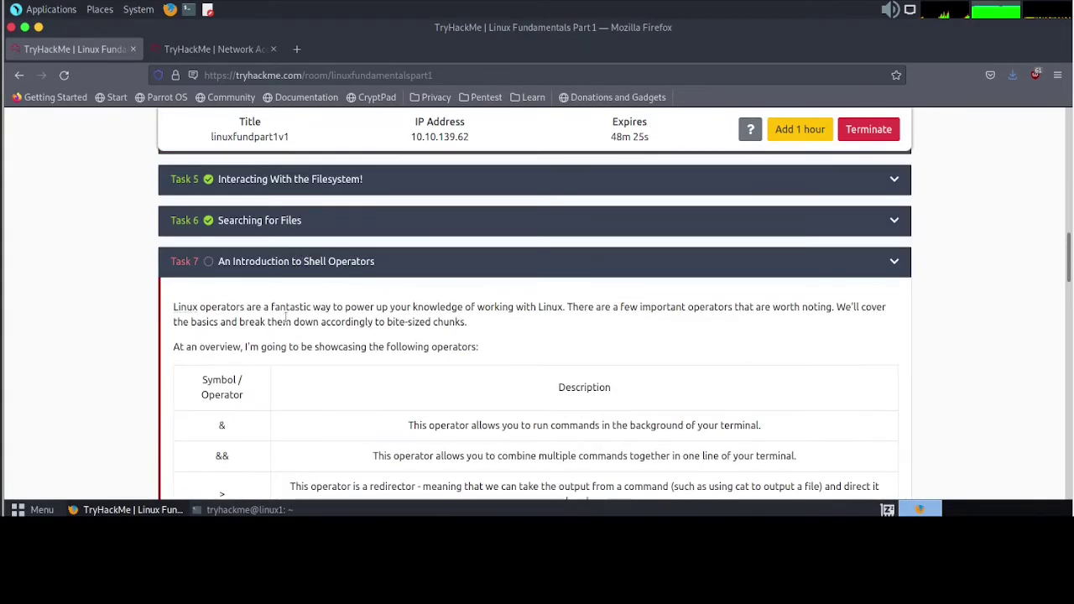
{"action": "scroll", "coordinate": [295, 277], "scroll_direction": "down", "scroll_amount": 3}
{"action": "scroll", "coordinate": [286, 303], "scroll_direction": "down", "scroll_amount": 2}
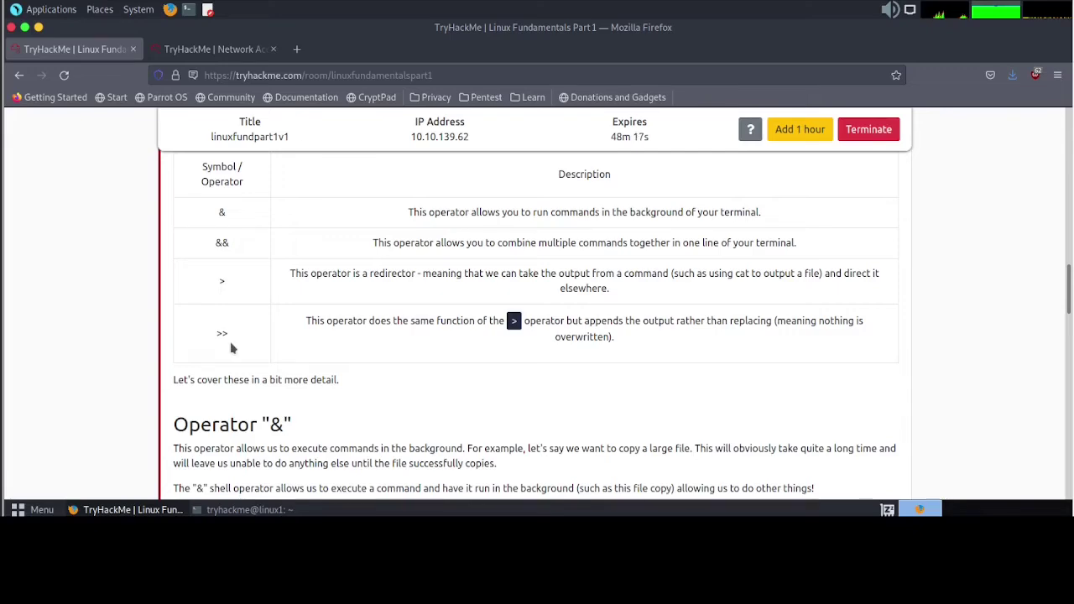
{"action": "scroll", "coordinate": [233, 348], "scroll_direction": "down", "scroll_amount": 5}
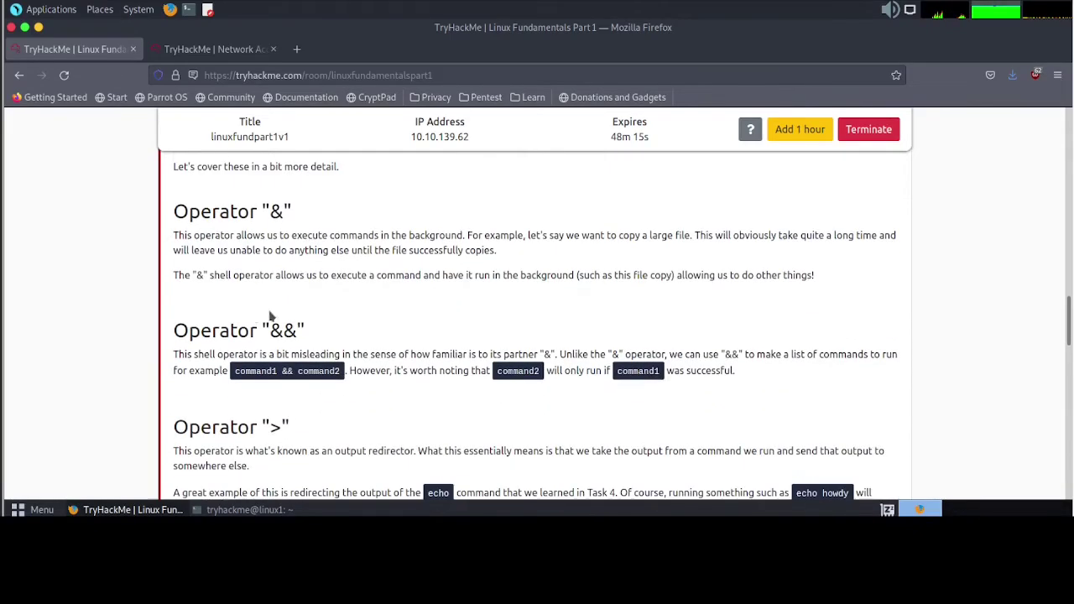
{"action": "left_click_drag", "start_coordinate": [271, 211], "coordinate": [290, 211]}
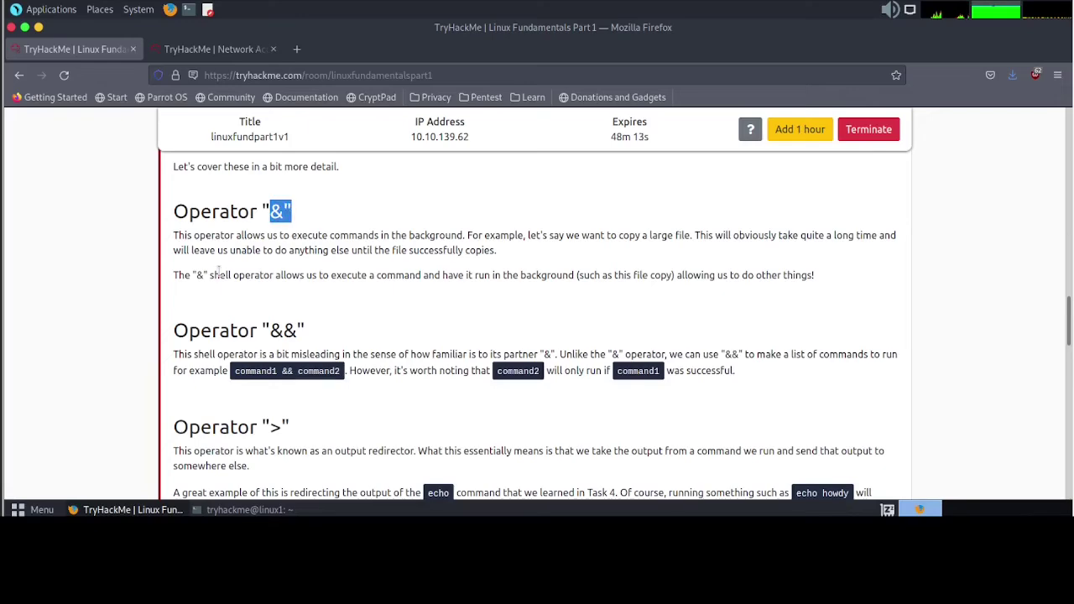
{"action": "key", "text": "alt+Tab"}
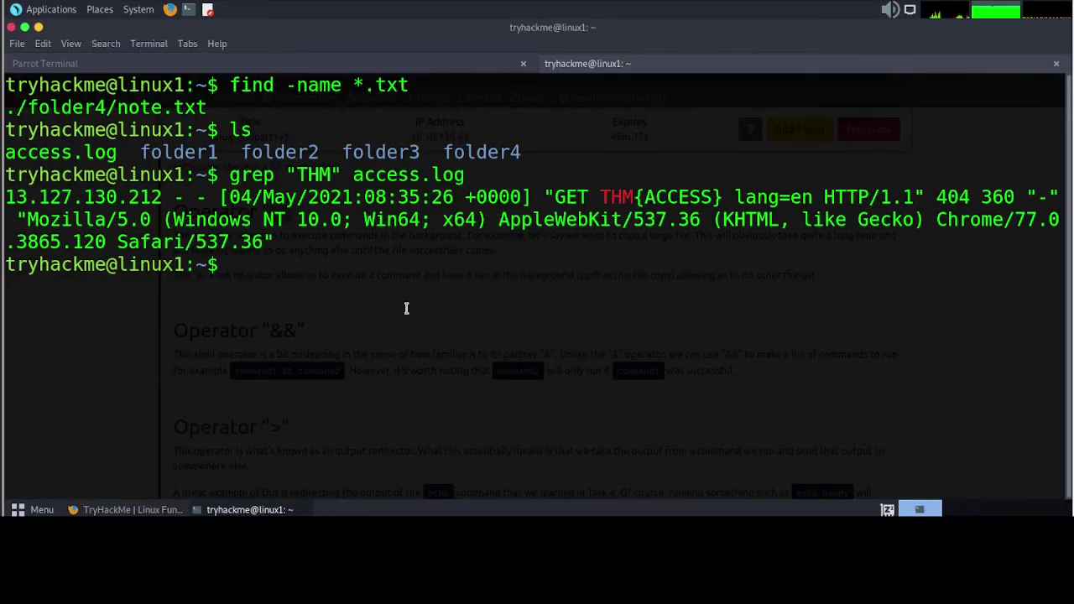
{"action": "key", "text": "alt+Tab"}
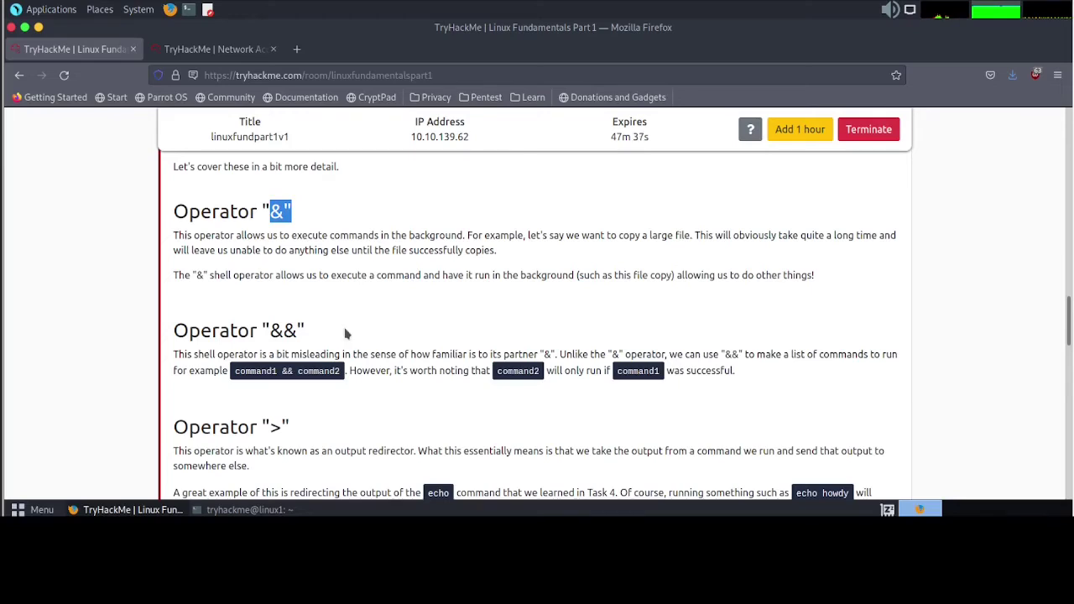
Find the Operator ">" example echo hey > welcome and highlight the word hey.
{"action": "scroll", "coordinate": [506, 288], "scroll_direction": "down", "scroll_amount": 3}
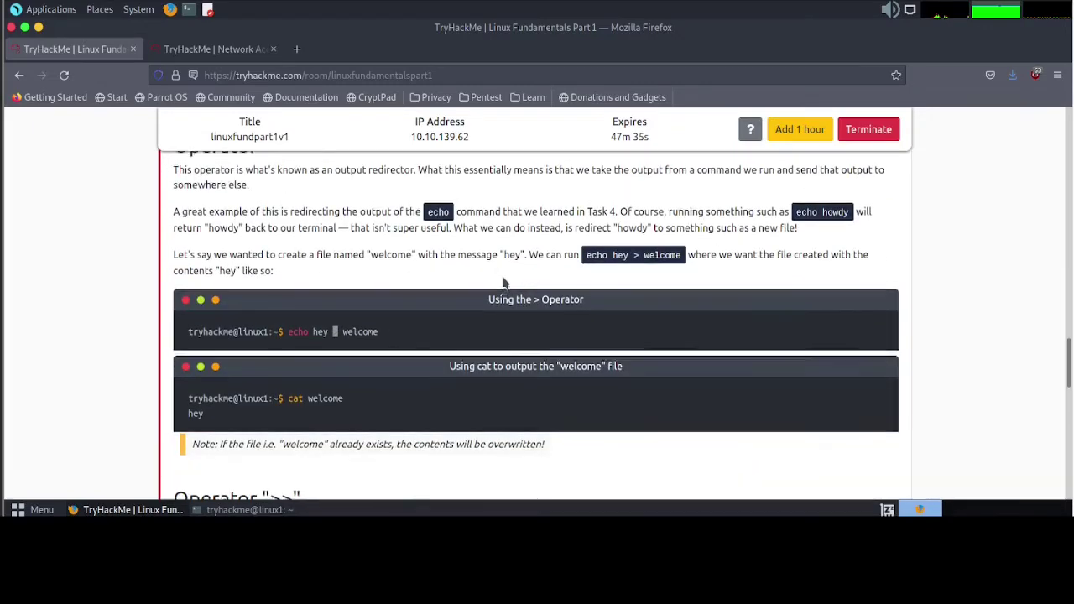
{"action": "scroll", "coordinate": [506, 288], "scroll_direction": "up", "scroll_amount": 2}
{"action": "scroll", "coordinate": [259, 288], "scroll_direction": "down", "scroll_amount": 3}
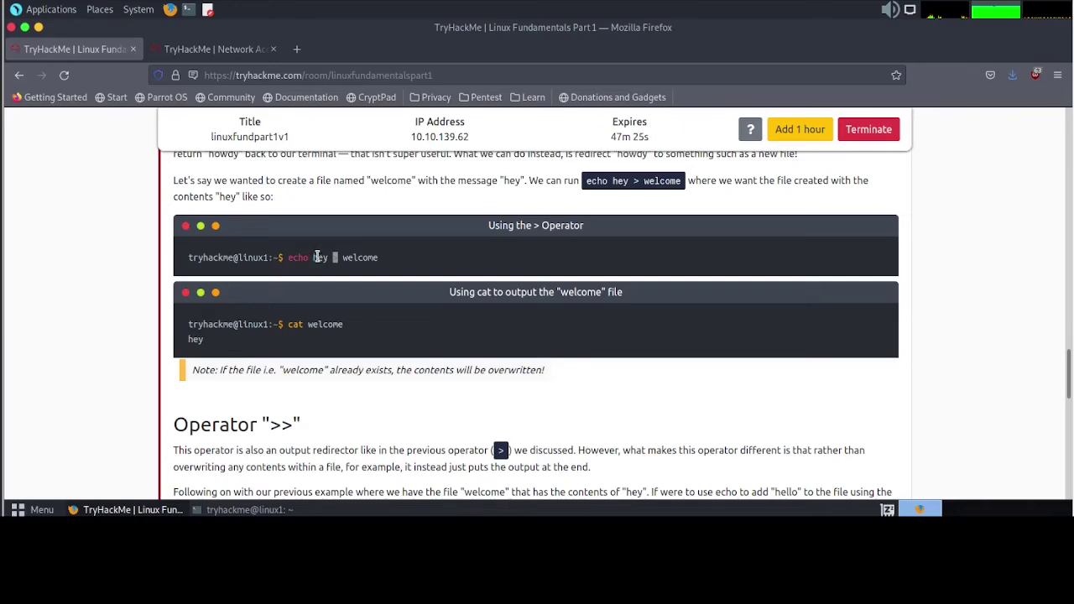
{"action": "left_click_drag", "start_coordinate": [314, 259], "coordinate": [328, 258]}
{"action": "scroll", "coordinate": [372, 280], "scroll_direction": "up", "scroll_amount": 3}
{"action": "scroll", "coordinate": [371, 275], "scroll_direction": "up", "scroll_amount": 3}
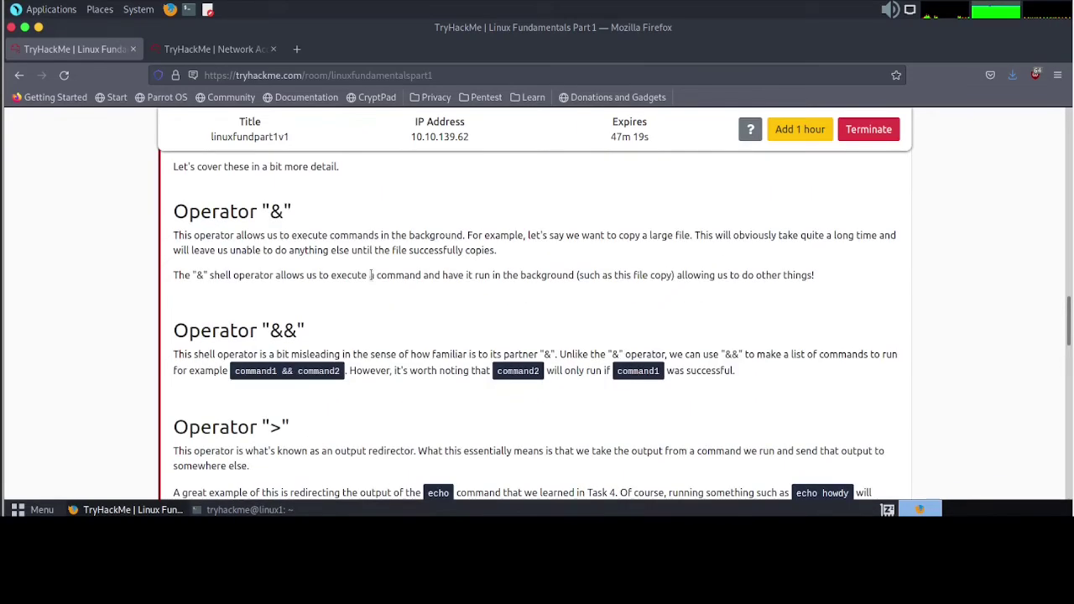
{"action": "scroll", "coordinate": [371, 275], "scroll_direction": "down", "scroll_amount": 6}
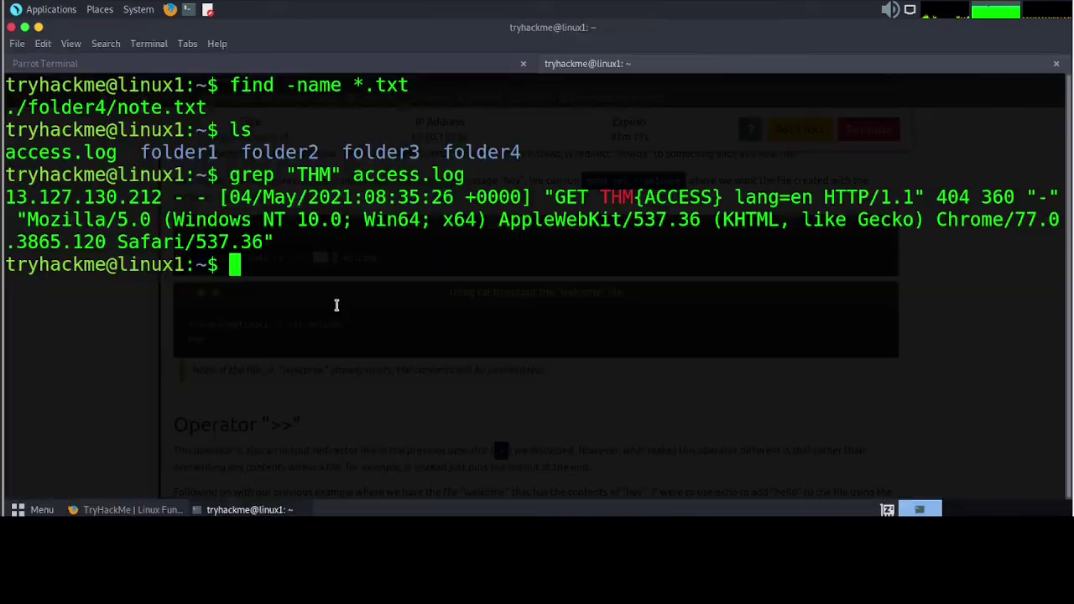
Write hey into a file named welcome with echo hey > welcome, then print it with cat.
{"action": "key", "text": "alt+Tab"}
{"action": "type", "text": "ec"}
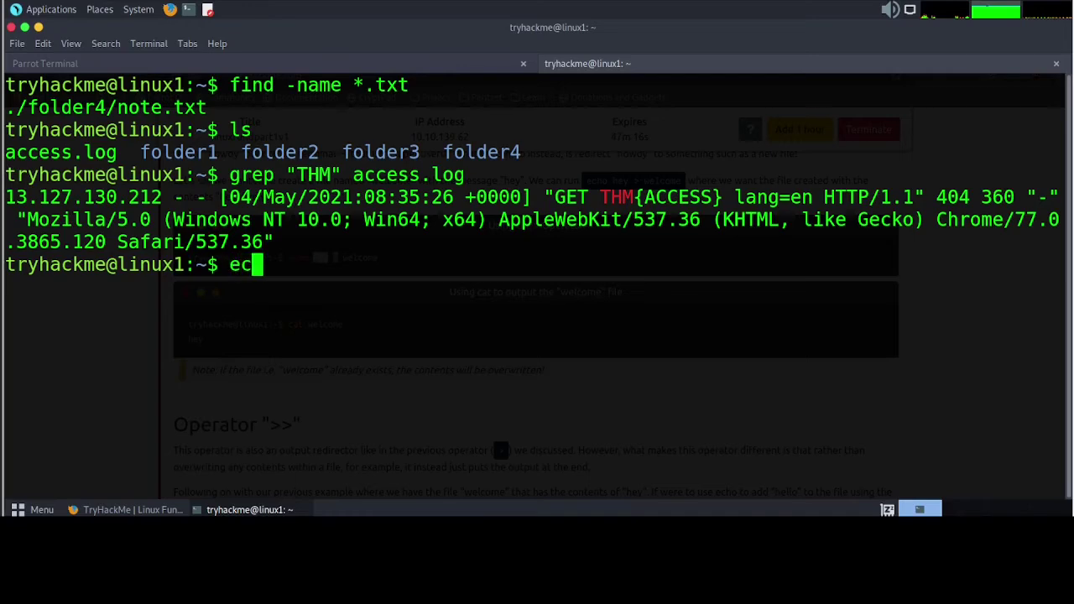
{"action": "type", "text": "ho hey"}
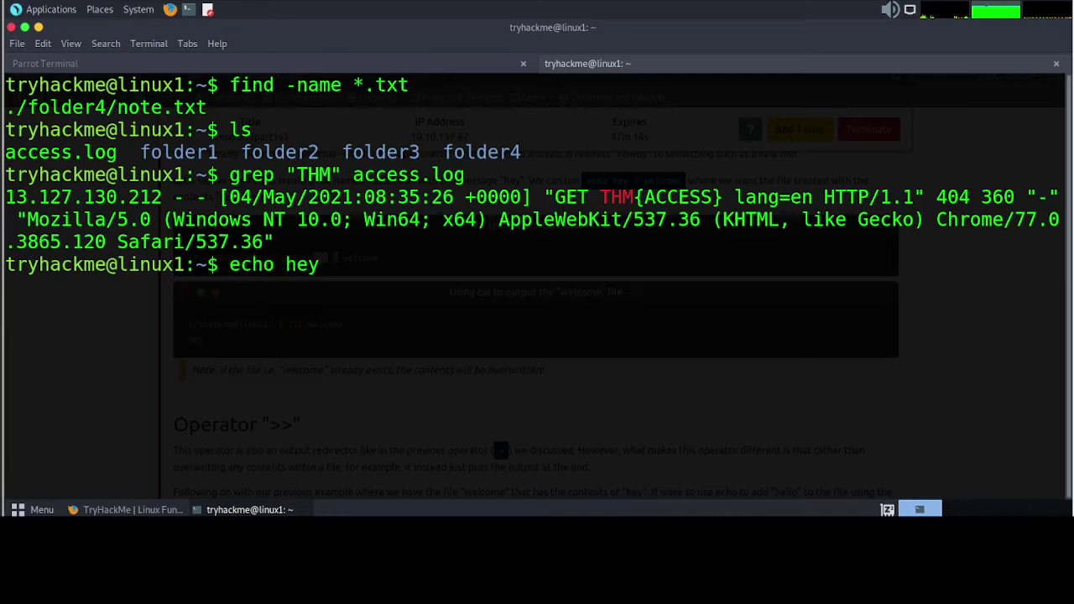
{"action": "key", "text": "alt+Tab"}
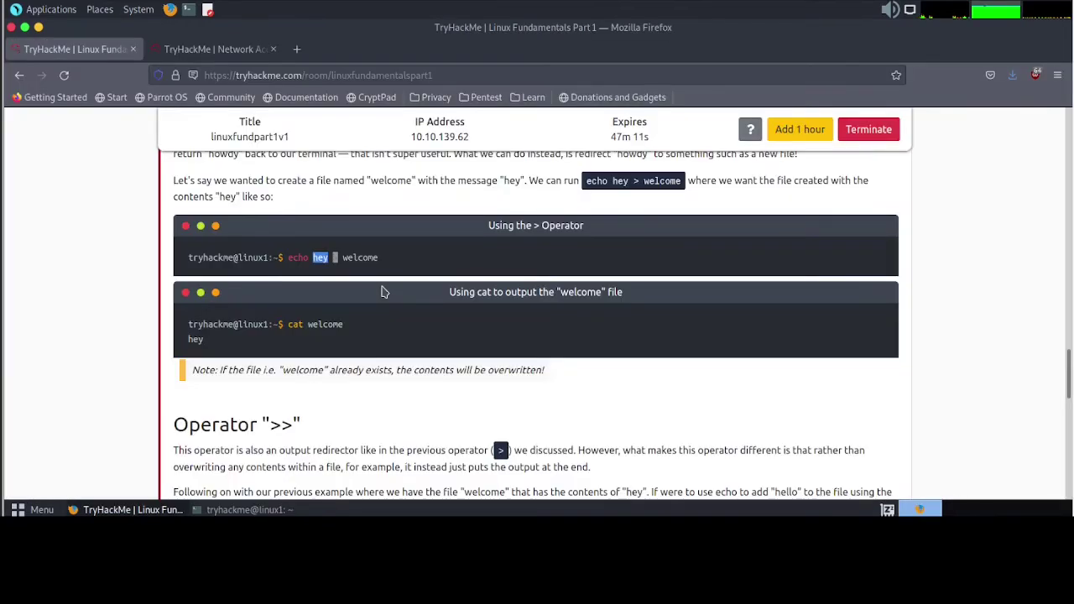
{"action": "key", "text": "alt+Tab"}
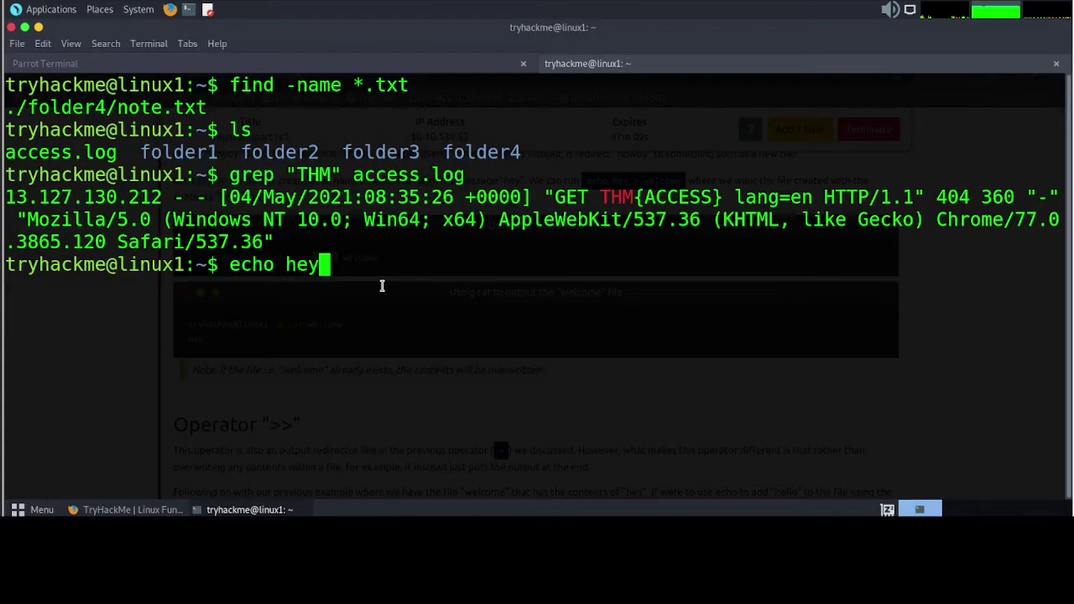
{"action": "type", "text": ">"}
{"action": "type", "text": " welc"}
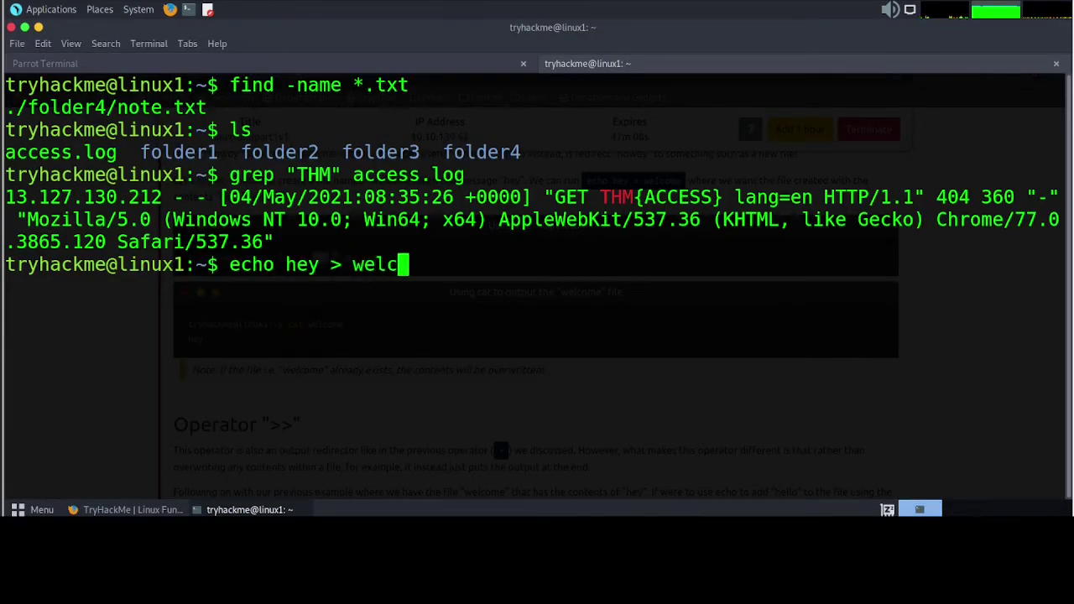
{"action": "type", "text": "ome"}
{"action": "key", "text": "Return"}
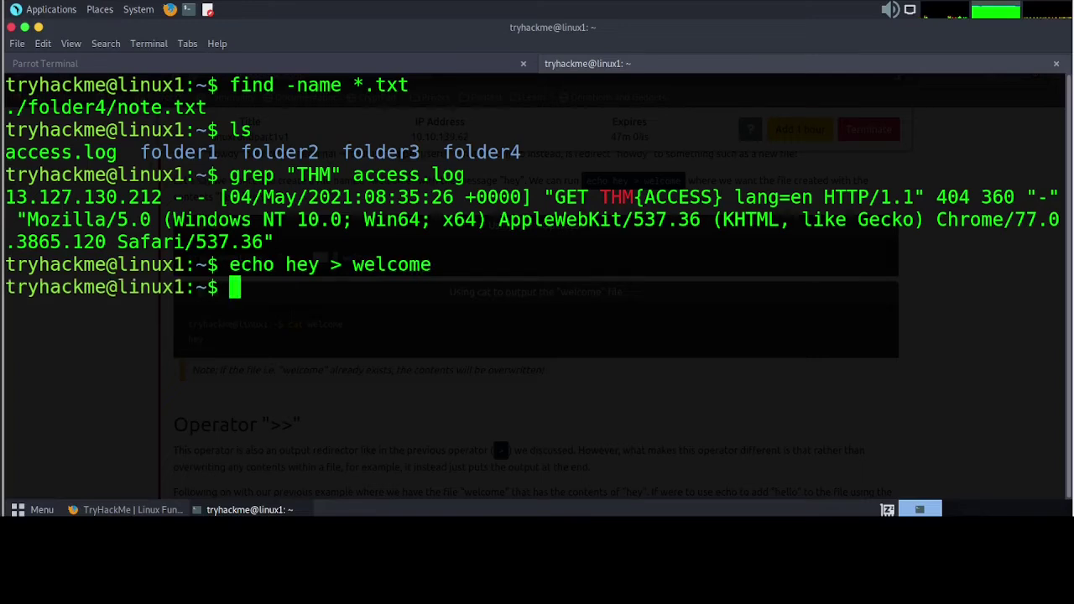
{"action": "type", "text": "cat welcome"}
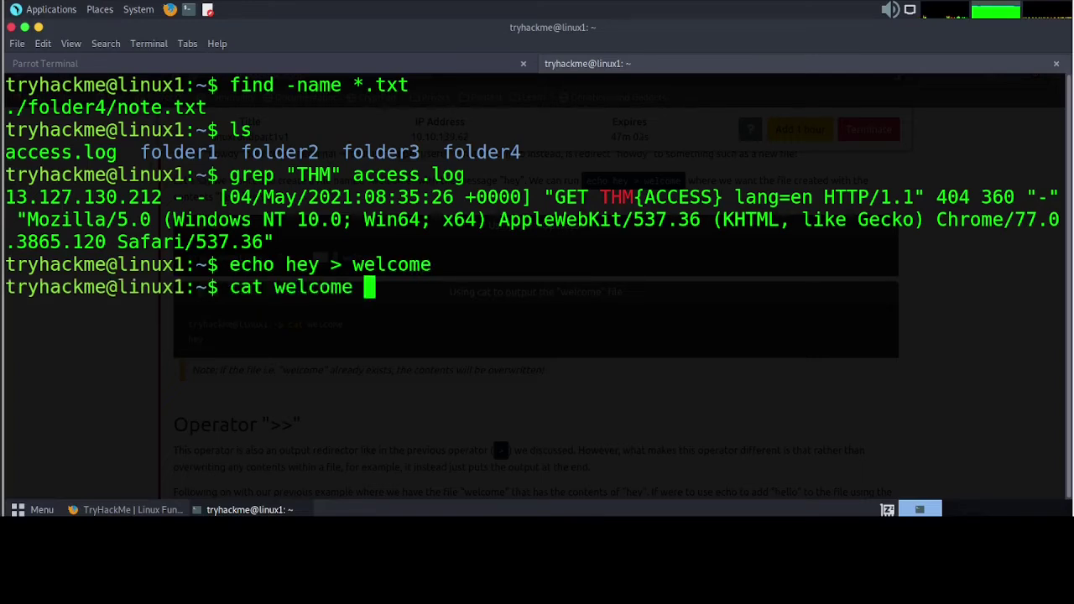
{"action": "key", "text": "Return"}
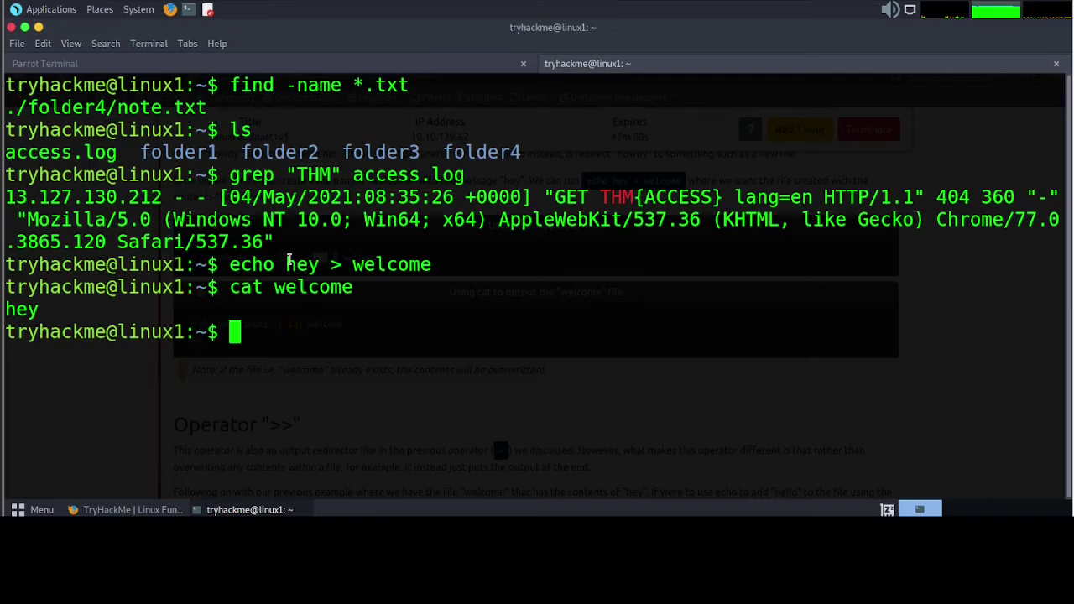
{"action": "double_click", "coordinate": [294, 264]}
{"action": "left_click", "coordinate": [289, 333]}
Write kamana into a file named wae and print its contents.
{"action": "type", "text": "echo"}
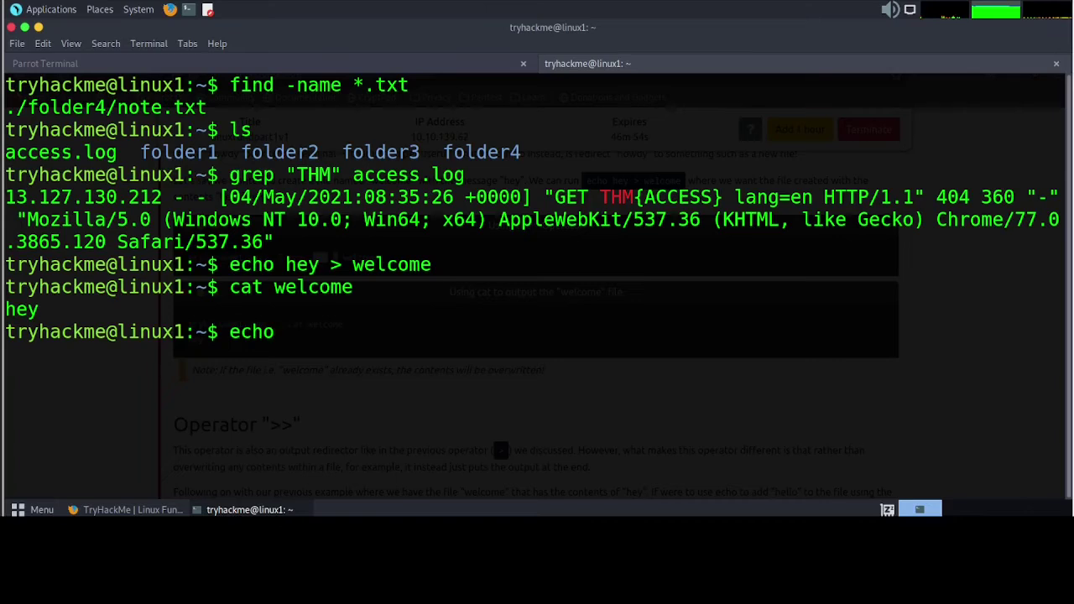
{"action": "type", "text": " kamana"}
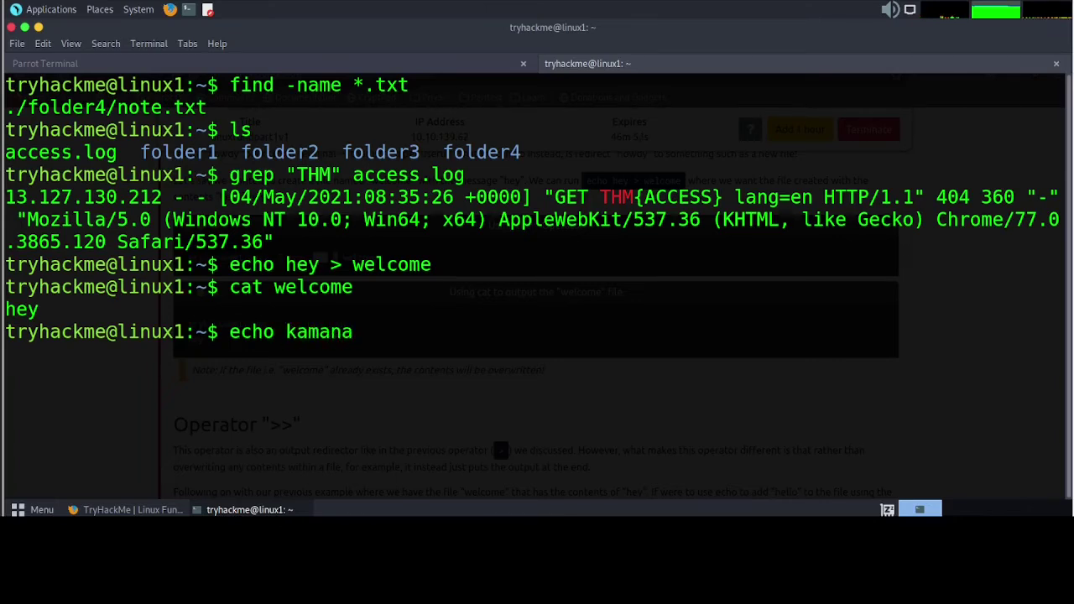
{"action": "type", "text": " > "}
{"action": "type", "text": "wae"}
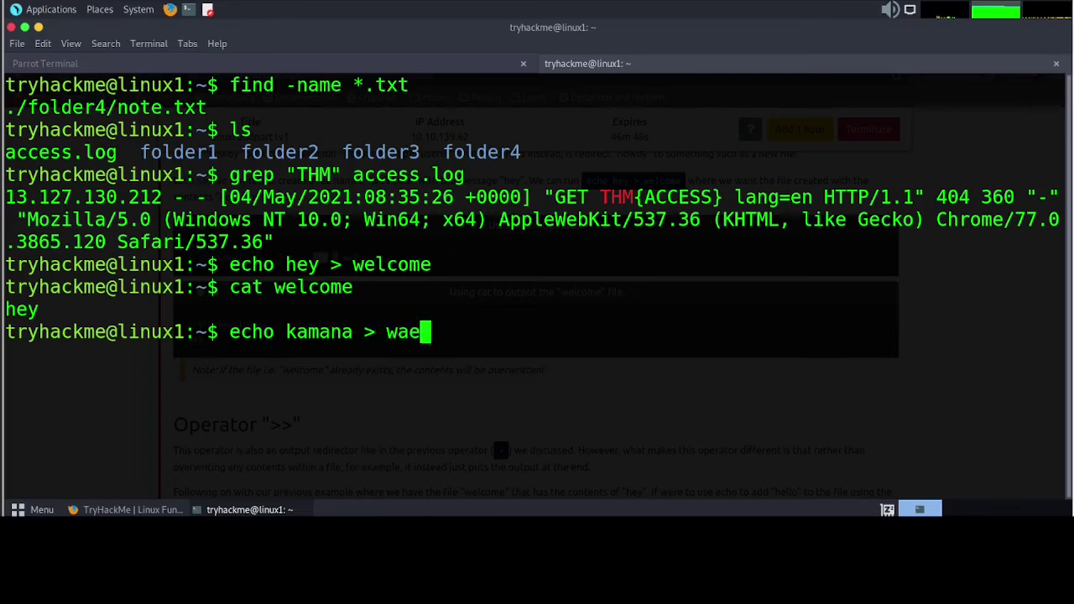
{"action": "key", "text": "Return"}
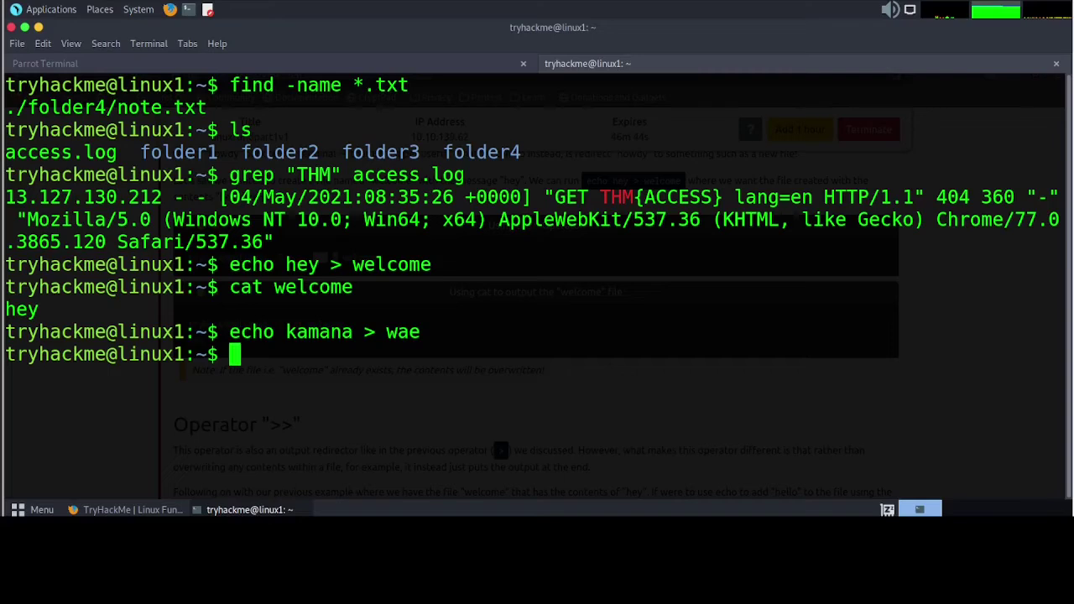
{"action": "type", "text": "cat "}
{"action": "type", "text": "wae"}
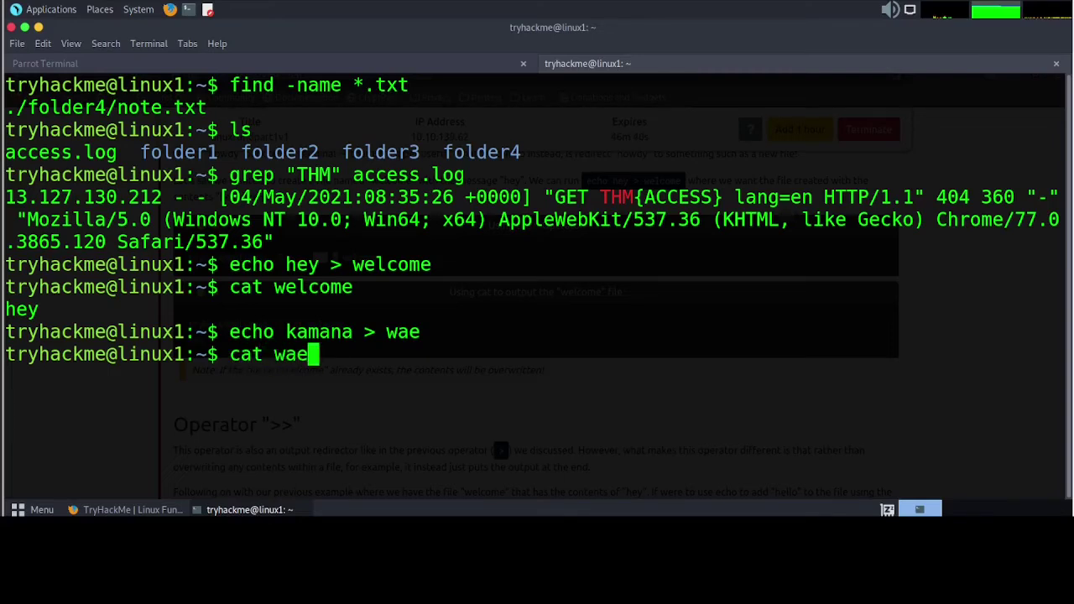
{"action": "key", "text": "Return"}
Scroll the lesson down to the 'Answer the questions below' heading and highlight it.
{"action": "key", "text": "alt+Tab"}
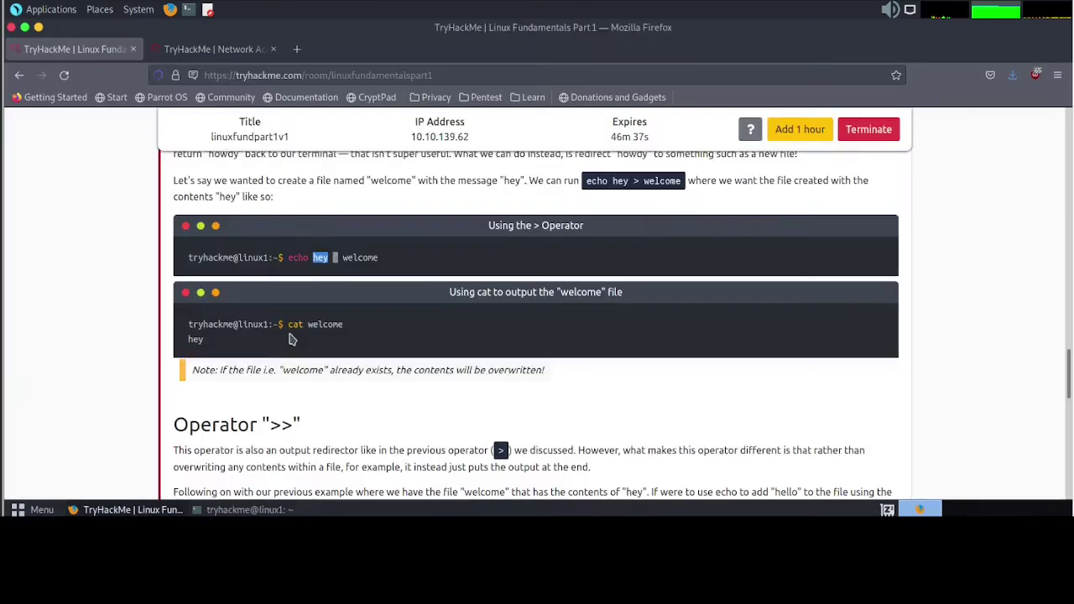
{"action": "scroll", "coordinate": [315, 332], "scroll_direction": "down", "scroll_amount": 5}
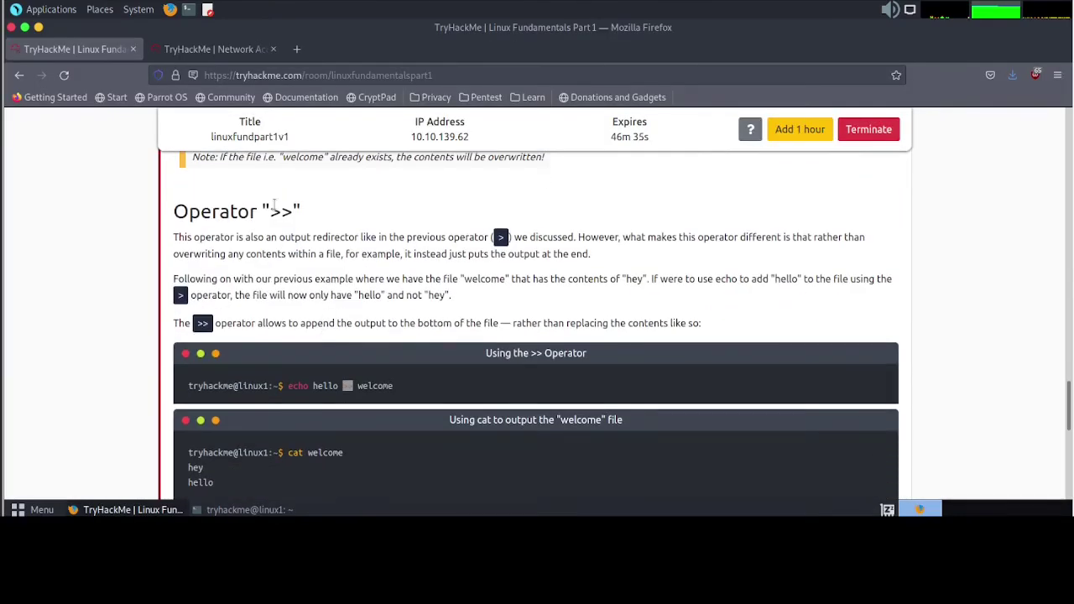
{"action": "scroll", "coordinate": [309, 294], "scroll_direction": "down", "scroll_amount": 3}
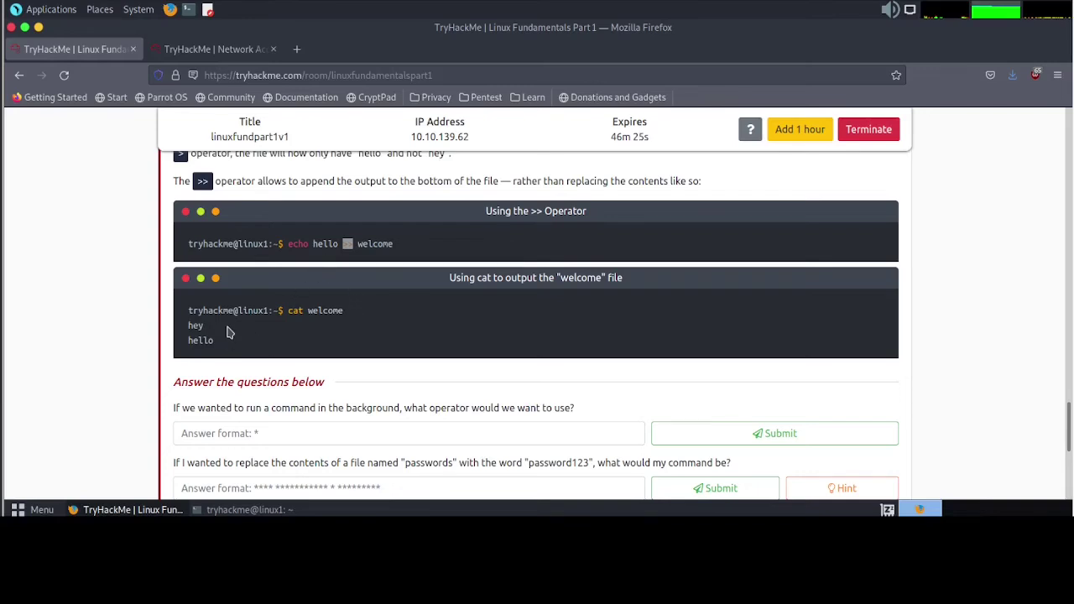
{"action": "scroll", "coordinate": [230, 327], "scroll_direction": "down", "scroll_amount": 3}
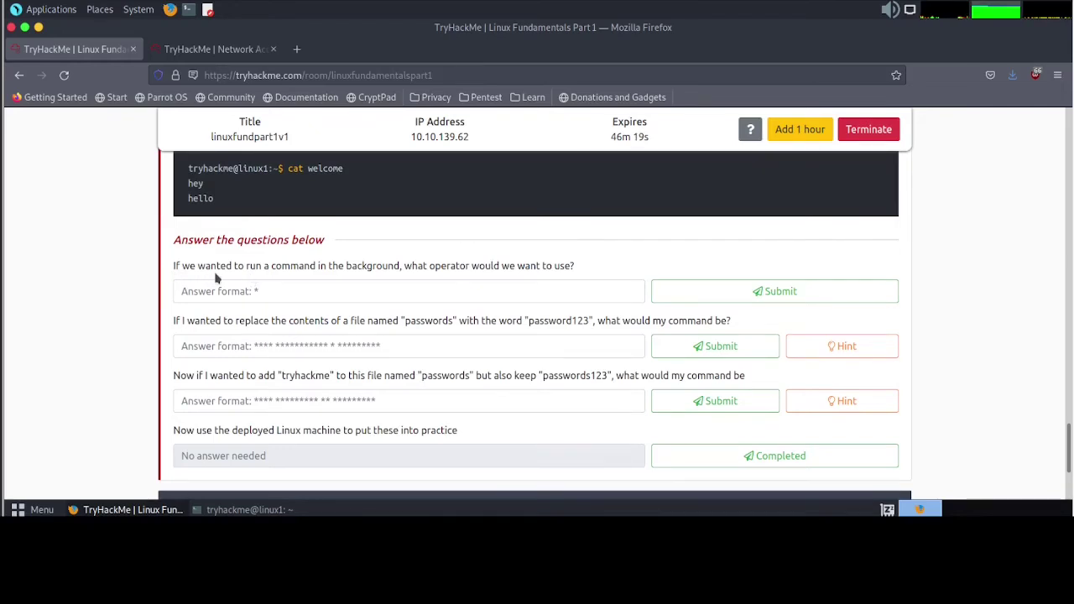
{"action": "left_click_drag", "start_coordinate": [176, 241], "coordinate": [336, 247]}
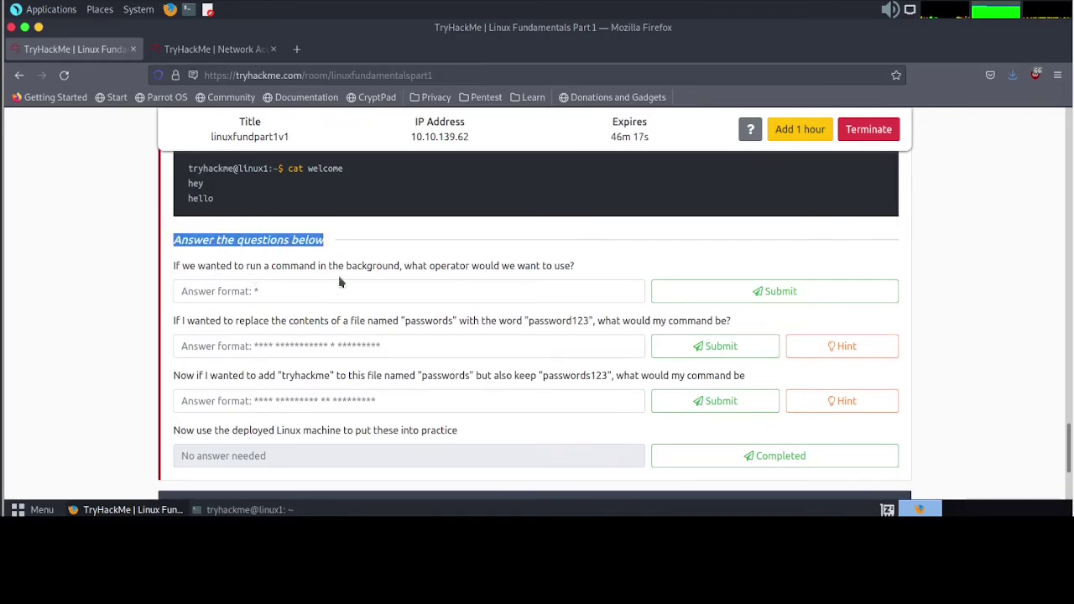
{"action": "key", "text": "alt+Tab"}
{"action": "key", "text": "alt+Tab"}
Focus the first answer field, recheck the & section, and return to the questions.
{"action": "left_click", "coordinate": [276, 289]}
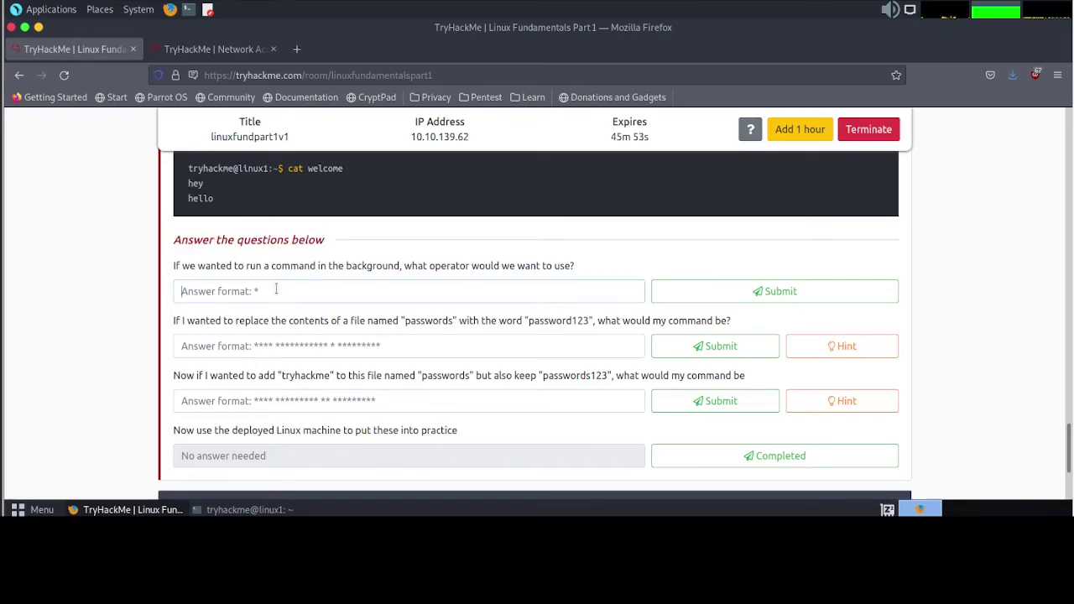
{"action": "scroll", "coordinate": [276, 290], "scroll_direction": "up", "scroll_amount": 1}
{"action": "scroll", "coordinate": [277, 291], "scroll_direction": "up", "scroll_amount": 3}
{"action": "scroll", "coordinate": [278, 293], "scroll_direction": "up", "scroll_amount": 1}
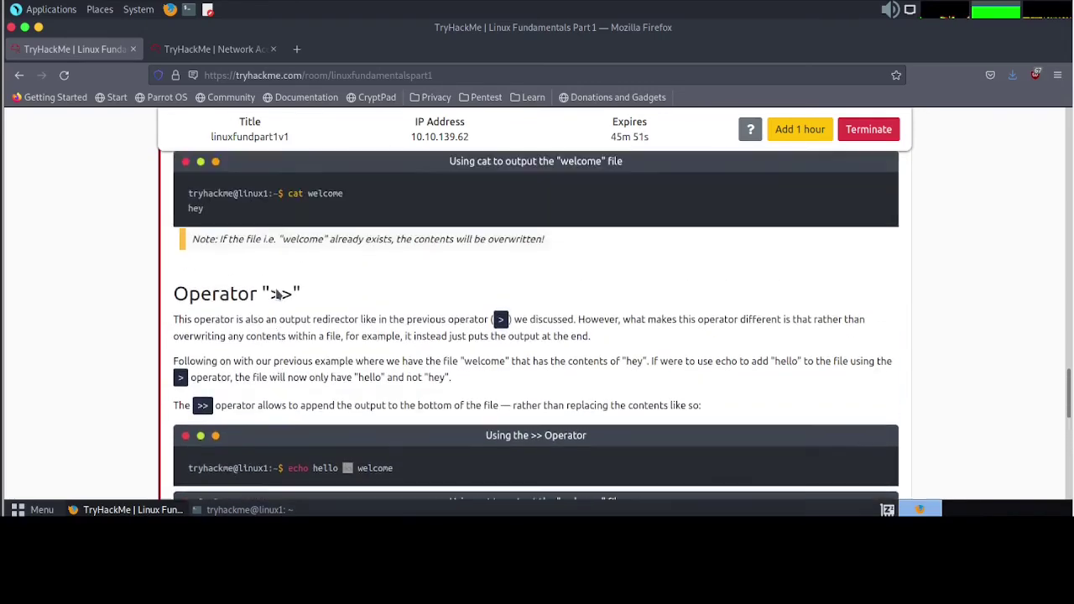
{"action": "scroll", "coordinate": [278, 295], "scroll_direction": "up", "scroll_amount": 3}
{"action": "scroll", "coordinate": [278, 295], "scroll_direction": "up", "scroll_amount": 4}
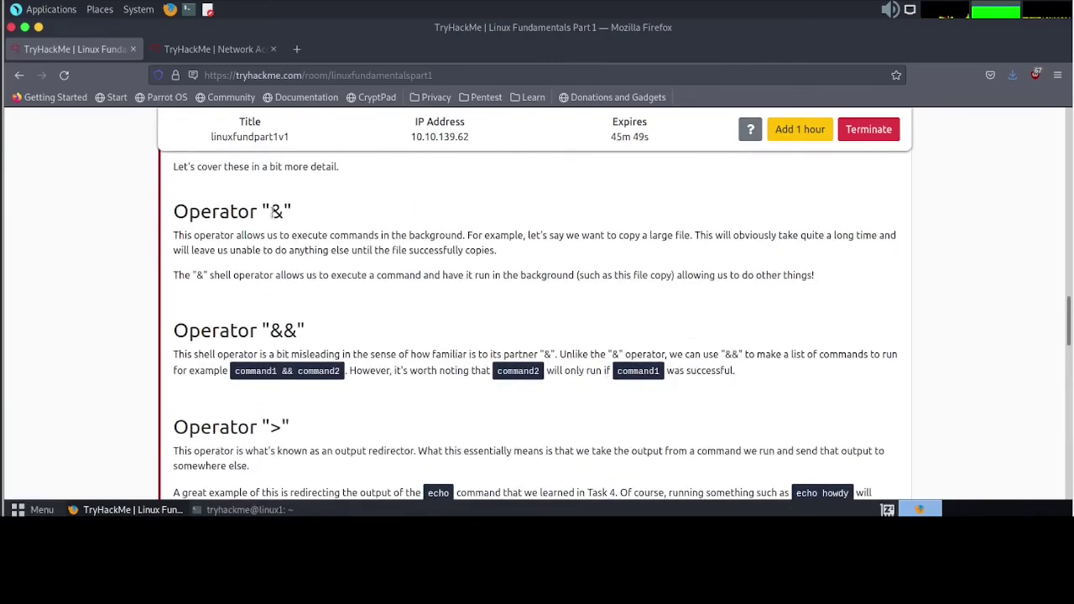
{"action": "left_click_drag", "start_coordinate": [270, 211], "coordinate": [283, 211]}
{"action": "scroll", "coordinate": [311, 274], "scroll_direction": "down", "scroll_amount": 5}
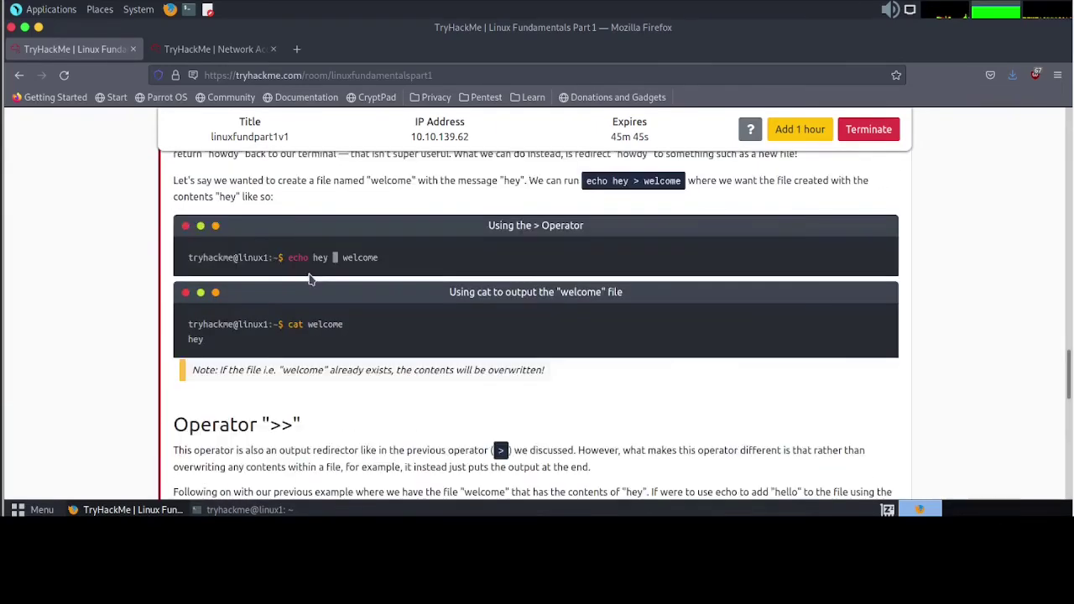
{"action": "scroll", "coordinate": [311, 277], "scroll_direction": "down", "scroll_amount": 2}
{"action": "scroll", "coordinate": [311, 279], "scroll_direction": "down", "scroll_amount": 3}
{"action": "scroll", "coordinate": [308, 275], "scroll_direction": "down", "scroll_amount": 3}
Answer the background-operator question with & and submit it.
{"action": "scroll", "coordinate": [306, 267], "scroll_direction": "up", "scroll_amount": 3}
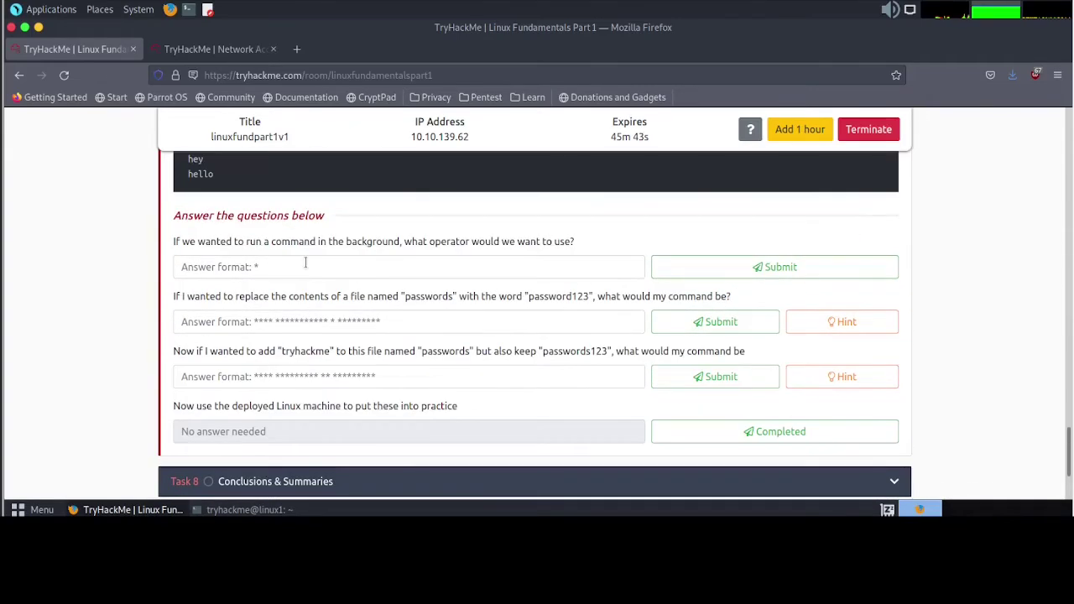
{"action": "left_click", "coordinate": [305, 263]}
{"action": "type", "text": "&"}
{"action": "left_click", "coordinate": [681, 266]}
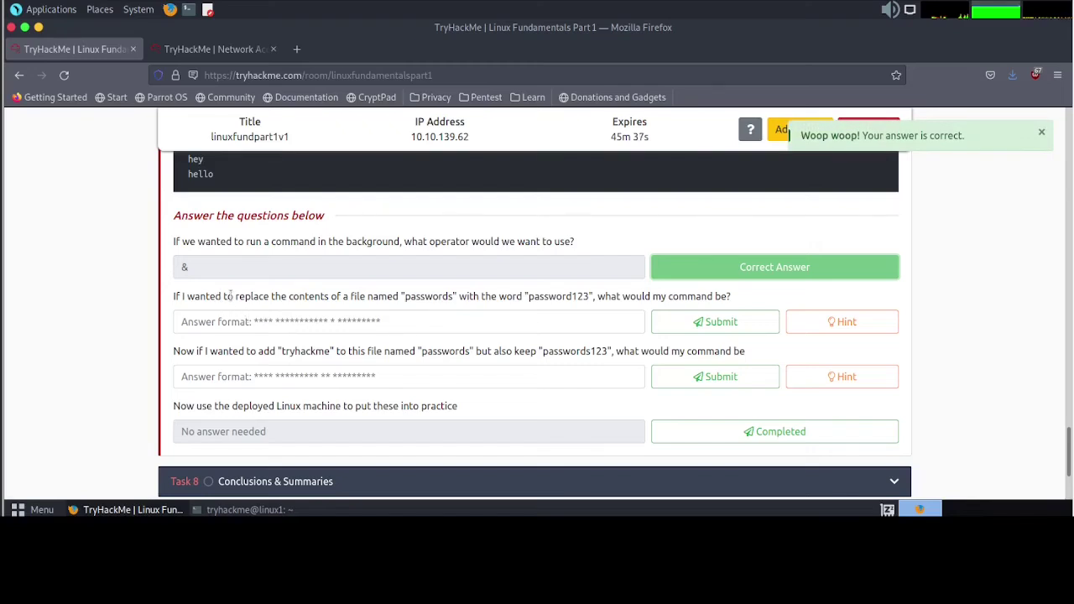
Highlight the key words replace, passwords and password123 in the next question.
{"action": "left_click_drag", "start_coordinate": [238, 296], "coordinate": [285, 296]}
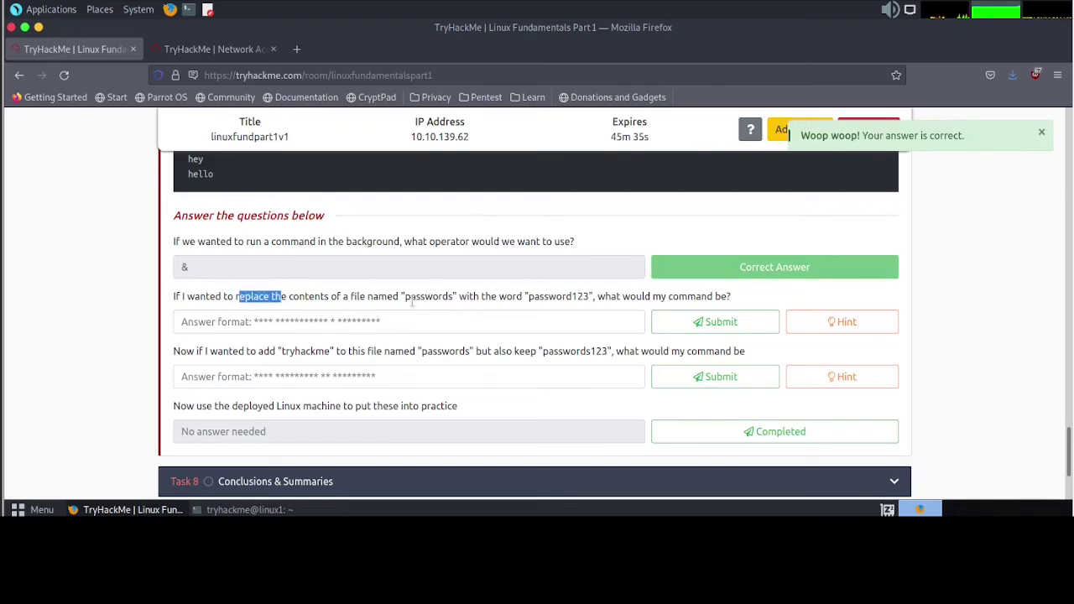
{"action": "double_click", "coordinate": [420, 296]}
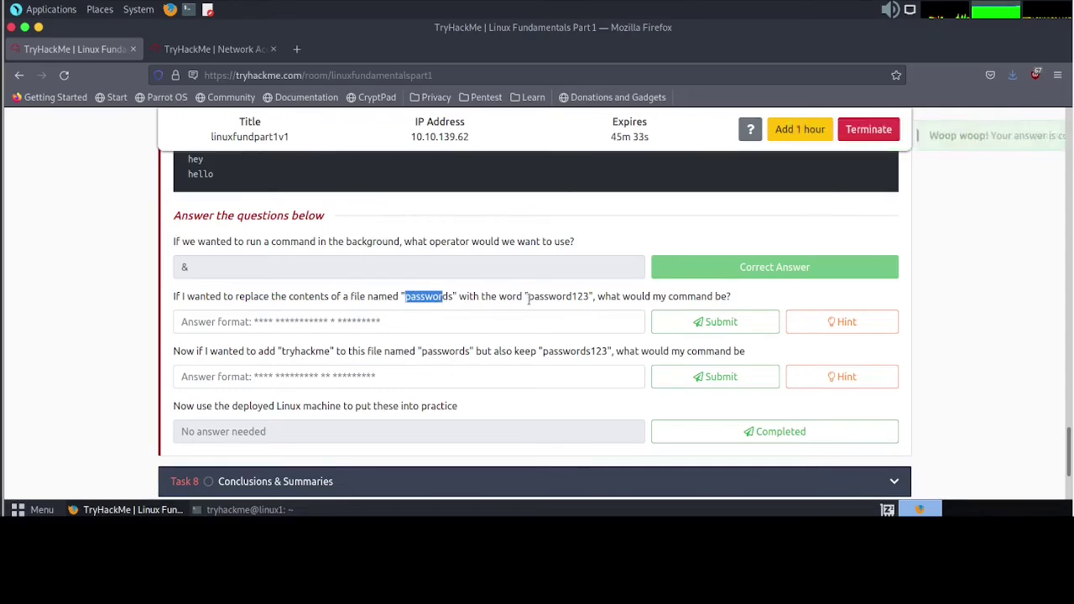
{"action": "left_click_drag", "start_coordinate": [528, 297], "coordinate": [587, 296]}
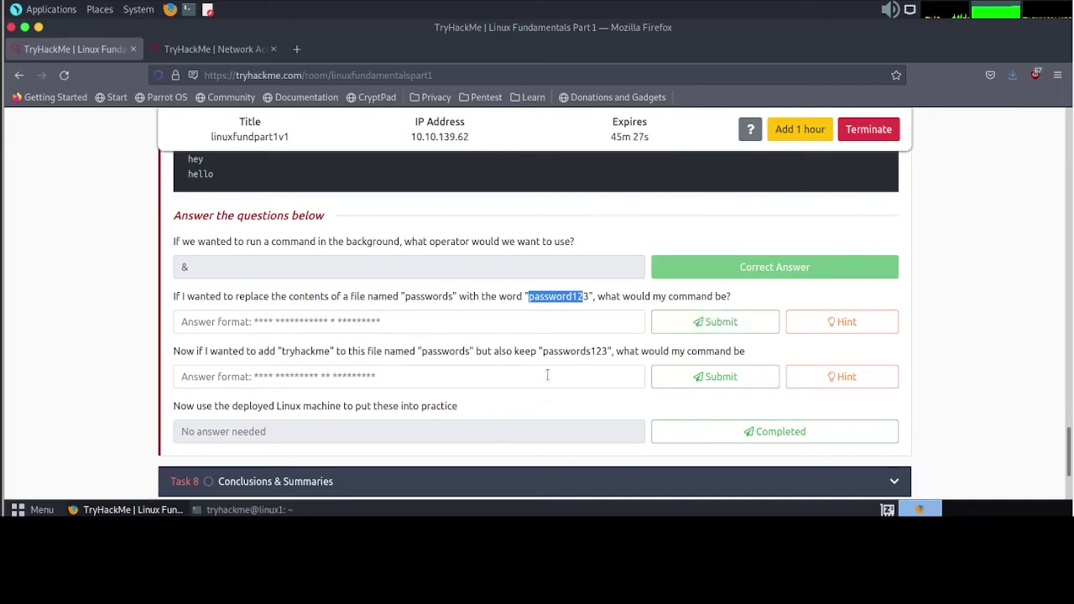
{"action": "key", "text": "alt+Tab"}
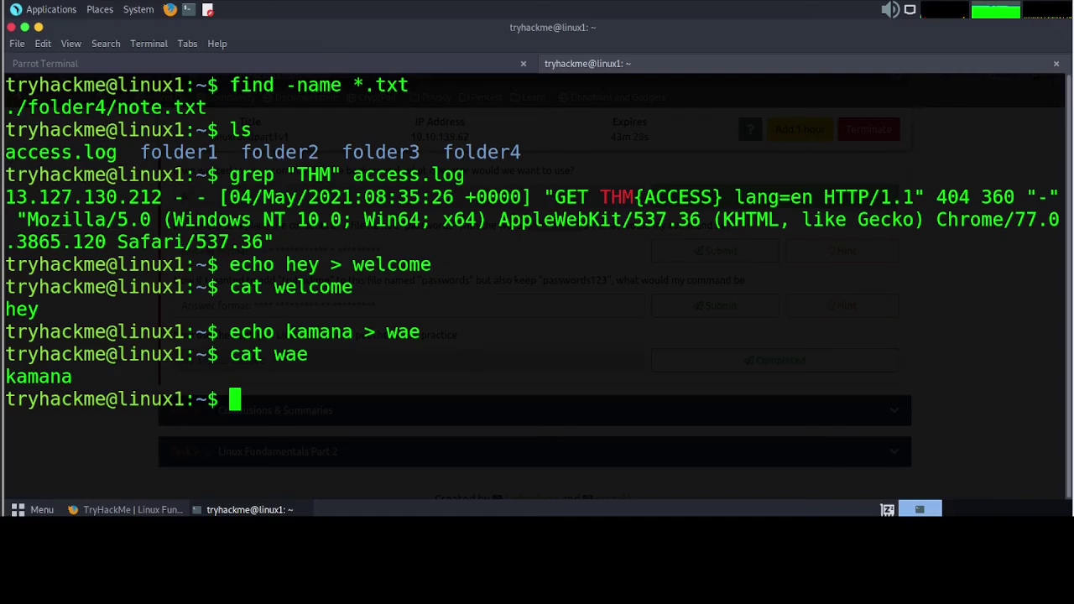
{"action": "type", "text": "clear"}
{"action": "key", "text": "Return"}
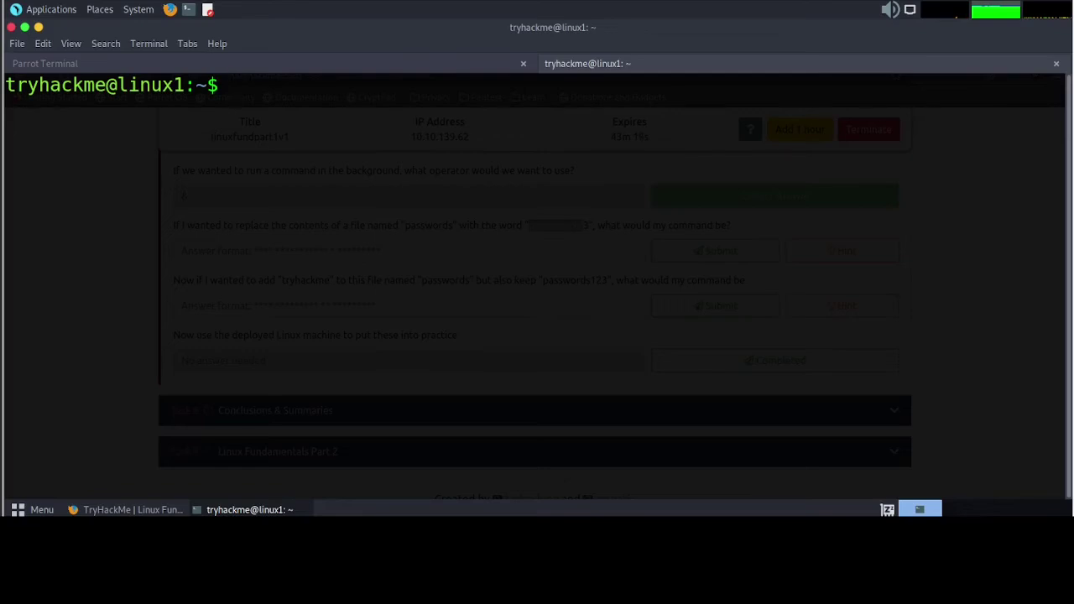
{"action": "type", "text": "e"}
{"action": "type", "text": "cho"}
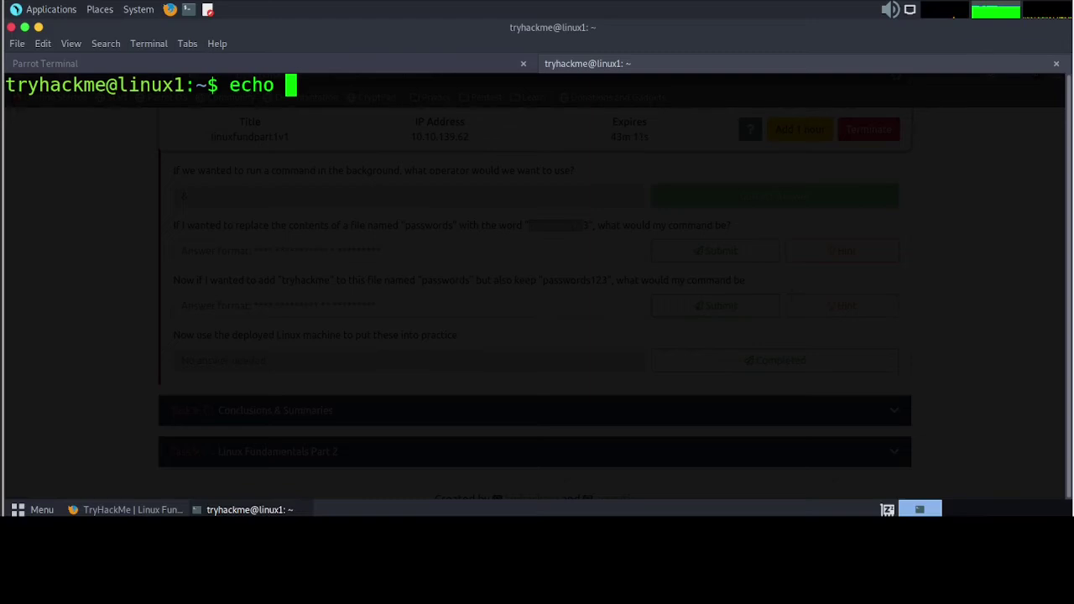
{"action": "type", "text": " password"}
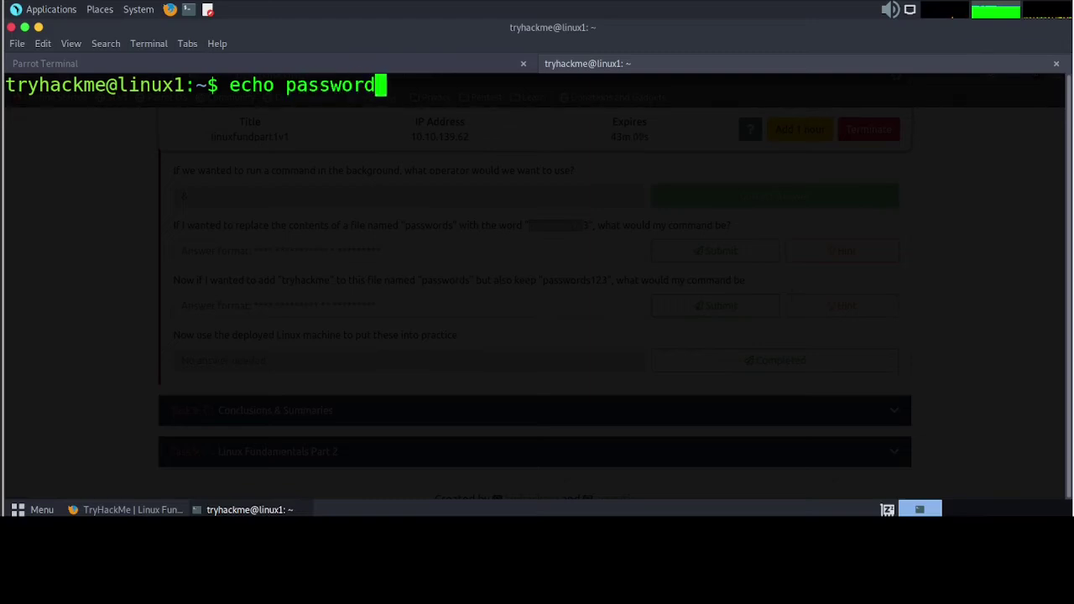
{"action": "type", "text": "123"}
{"action": "key", "text": "alt+Tab"}
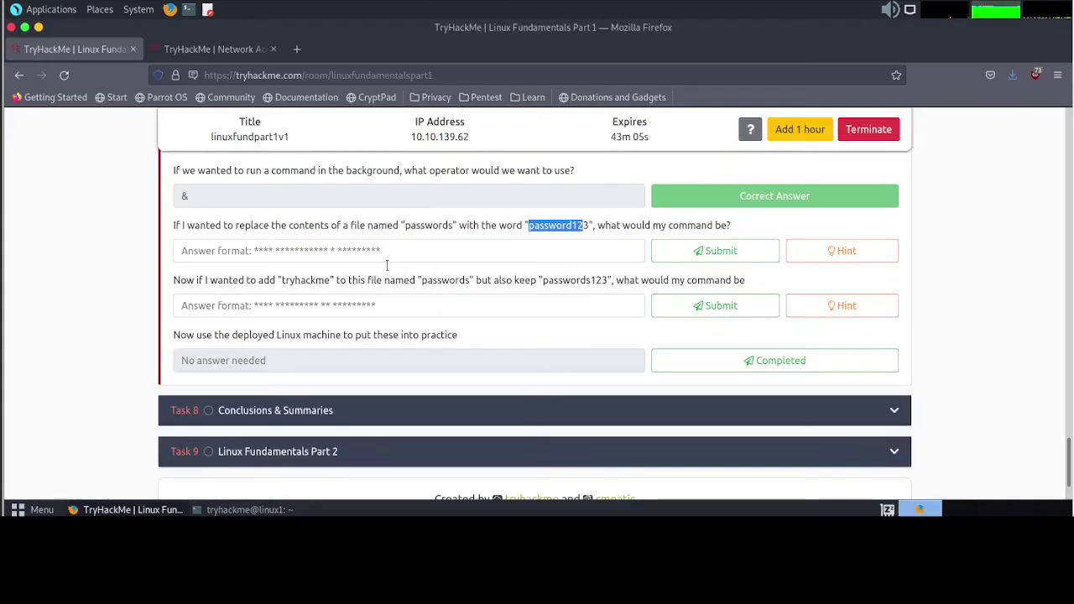
{"action": "key", "text": "alt+Tab"}
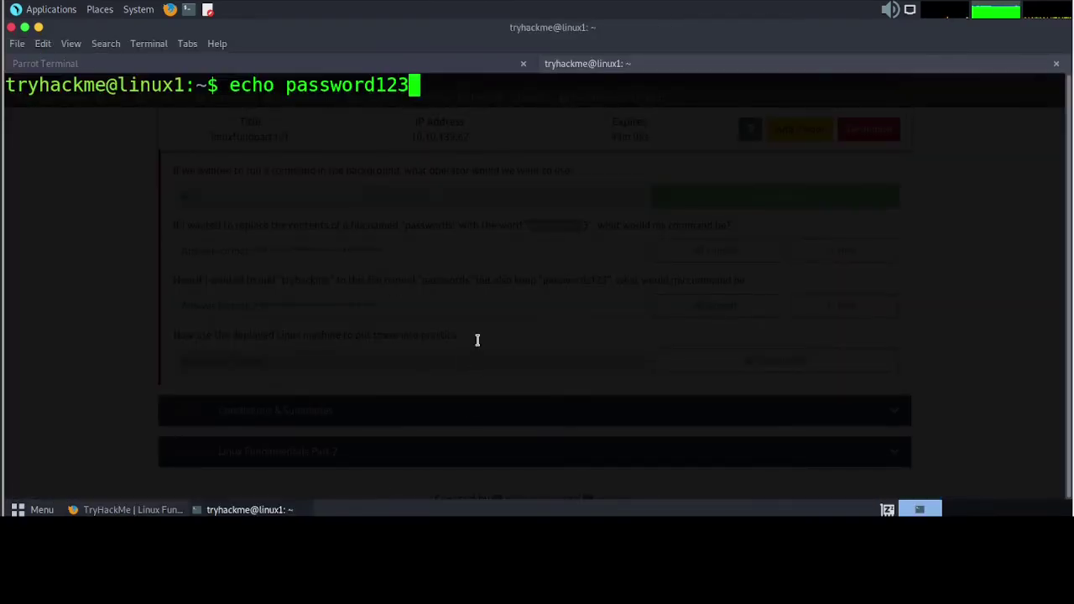
{"action": "type", "text": "> "}
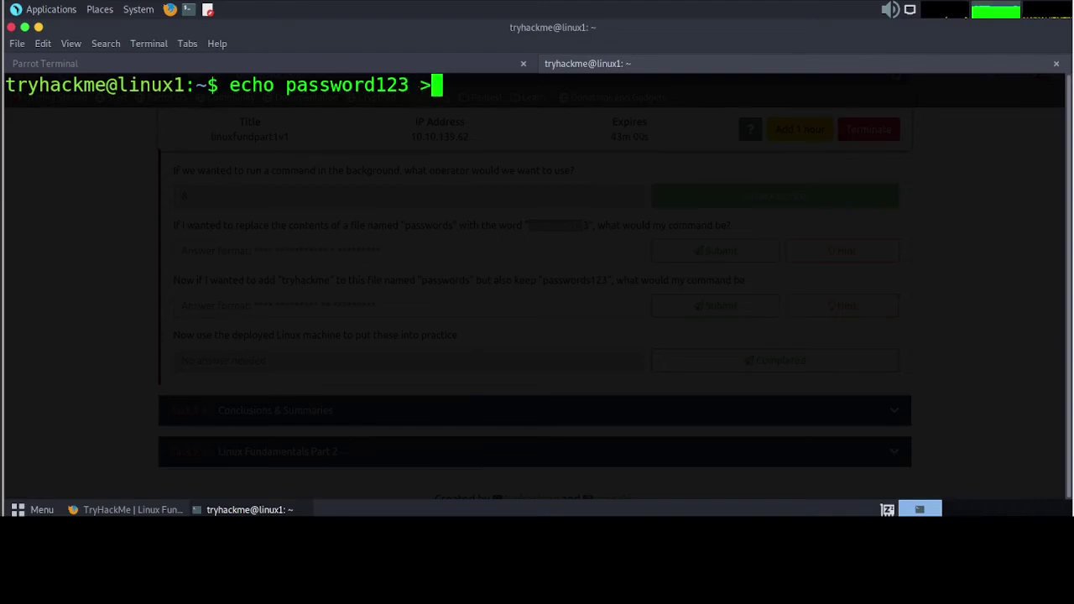
{"action": "type", "text": "passwo"}
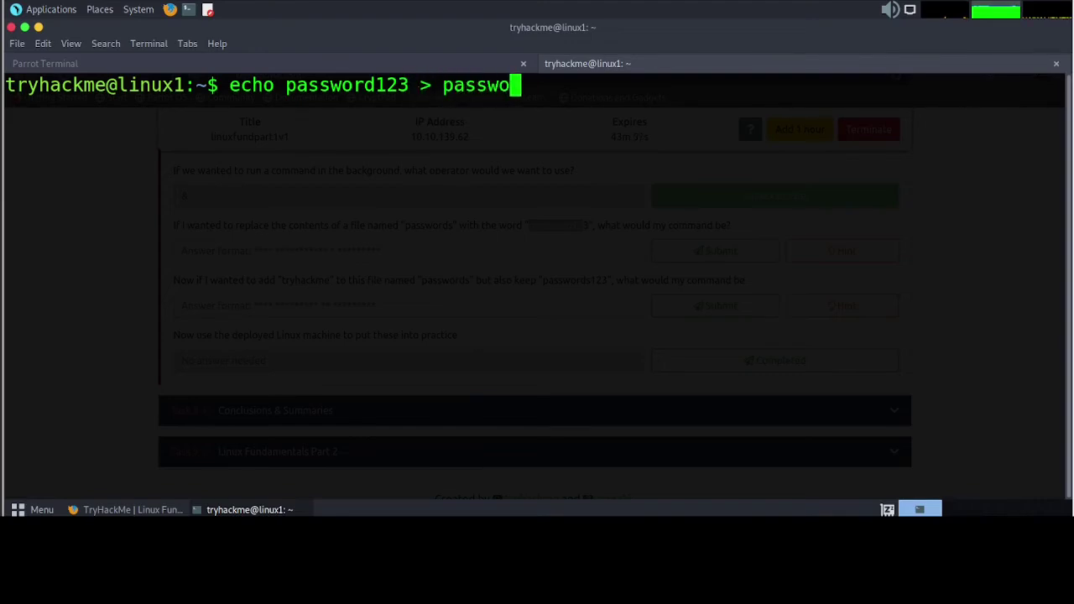
{"action": "type", "text": "rds"}
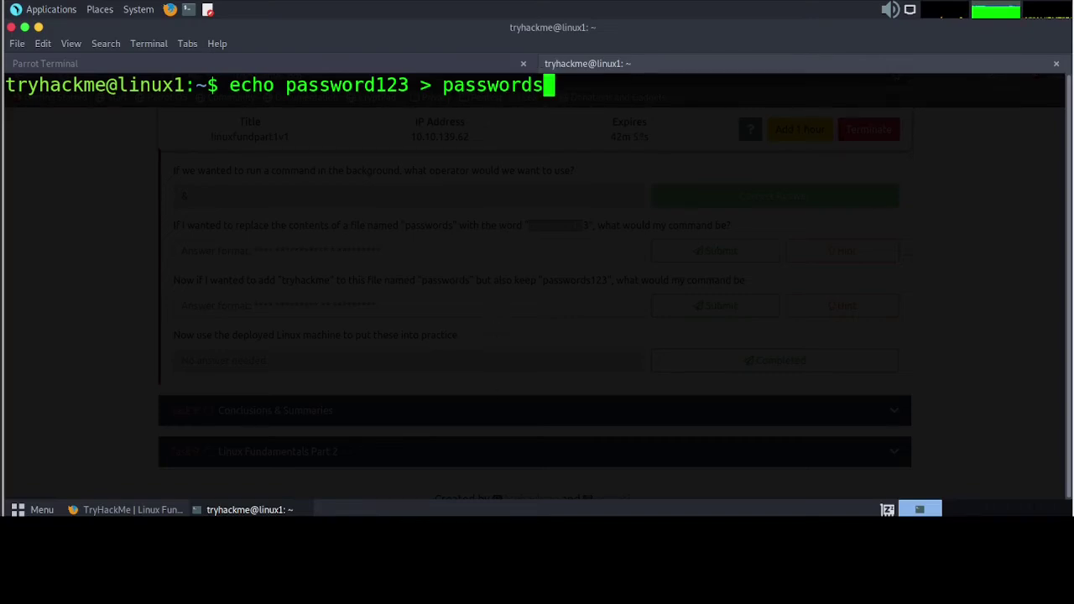
{"action": "key", "text": "Return"}
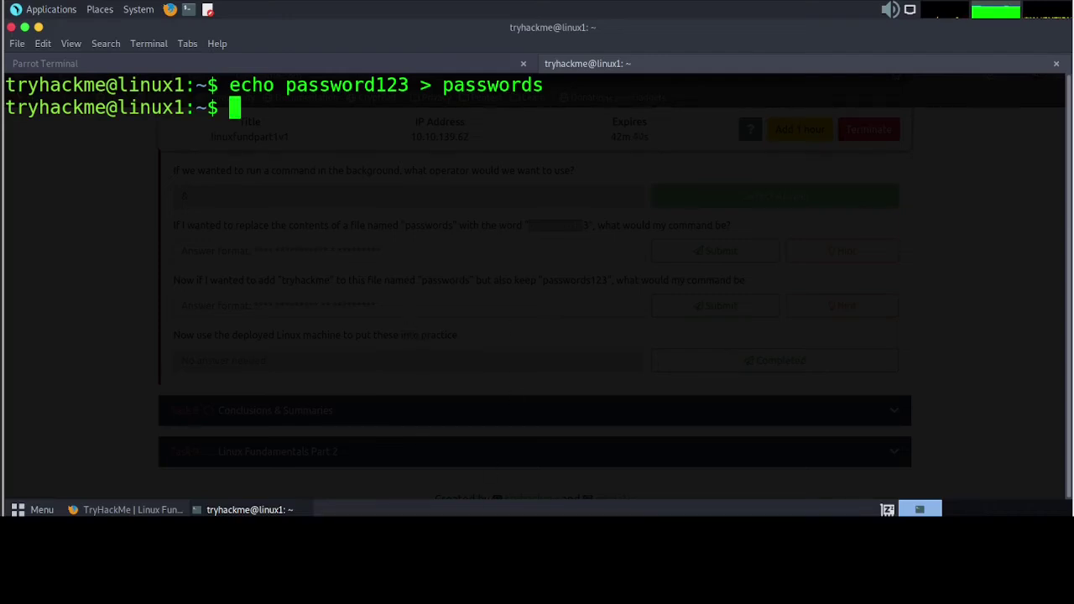
{"action": "type", "text": "ls"}
{"action": "key", "text": "Return"}
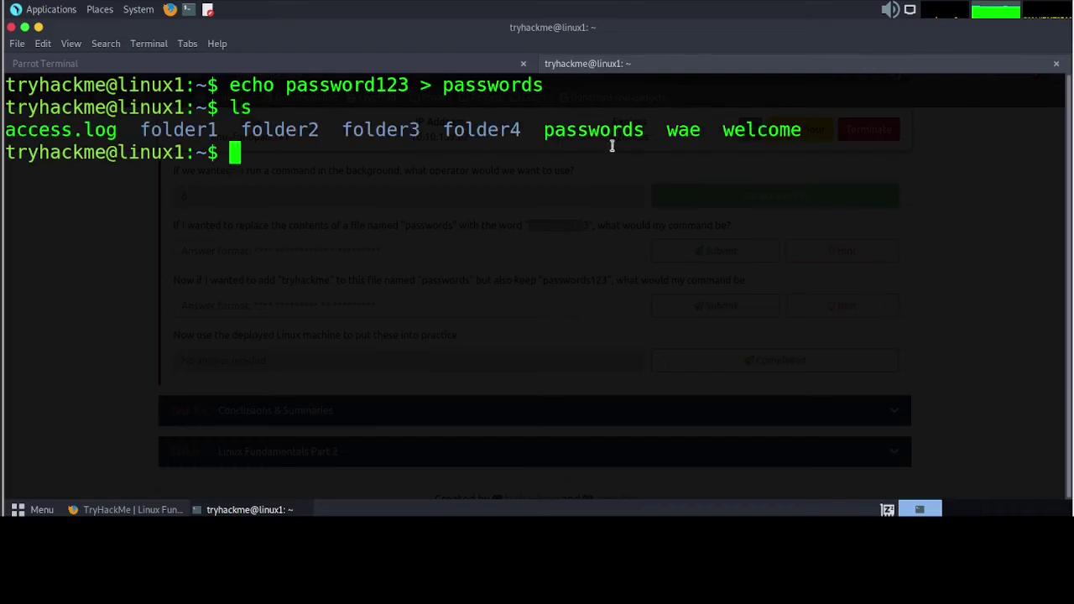
{"action": "left_click_drag", "start_coordinate": [547, 131], "coordinate": [638, 134]}
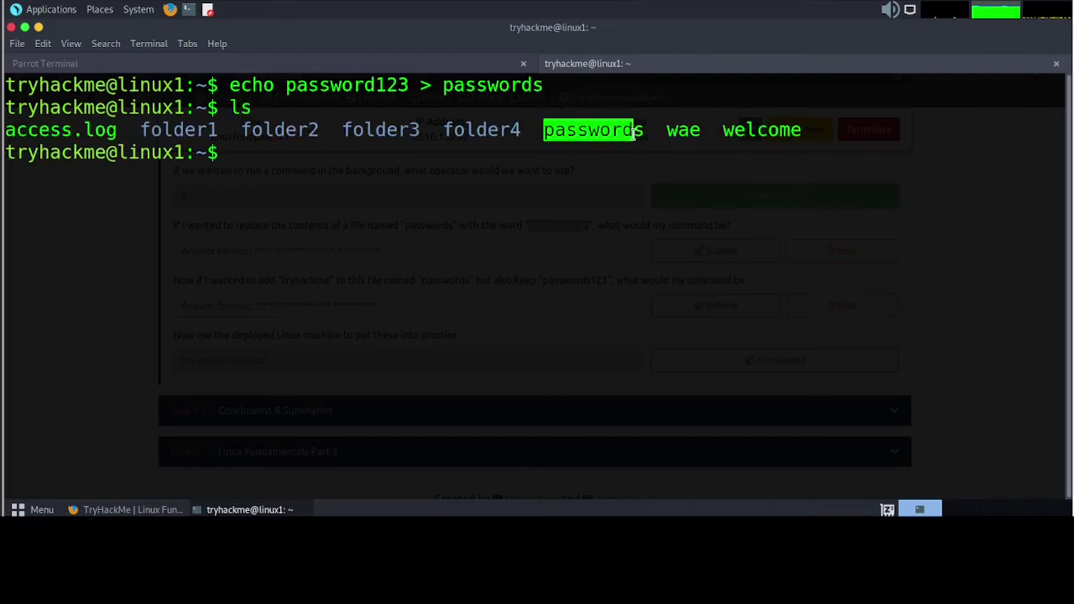
{"action": "left_click", "coordinate": [282, 162]}
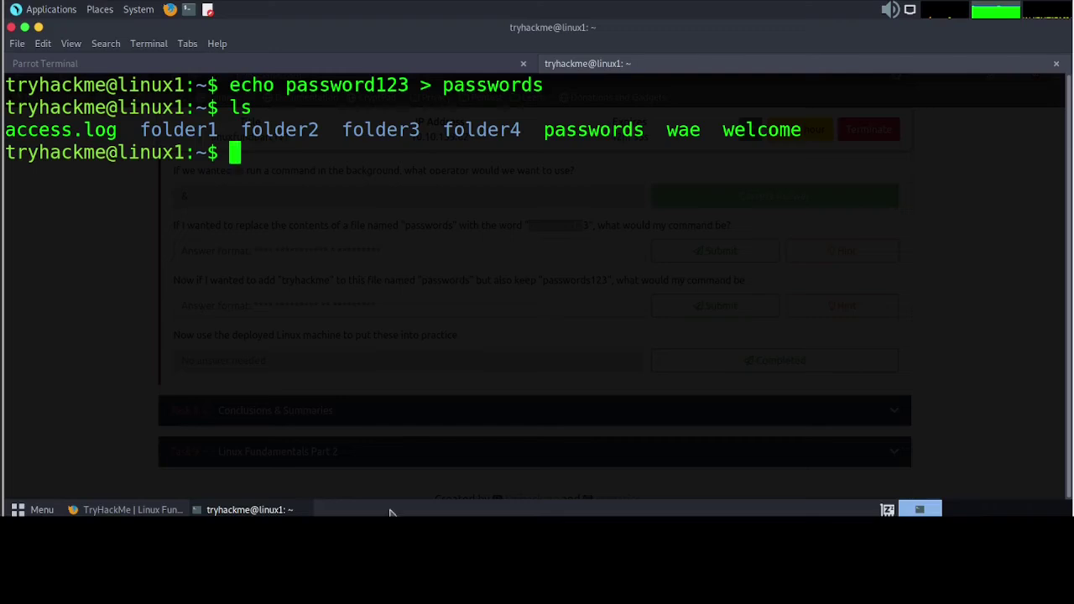
{"action": "type", "text": "cat"}
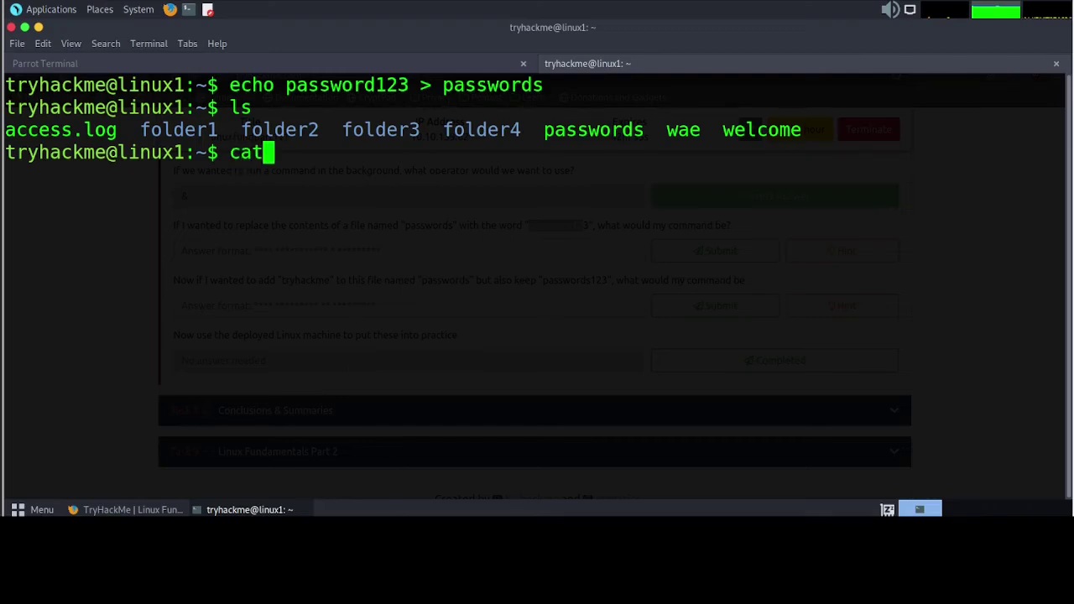
{"action": "type", "text": " pass"}
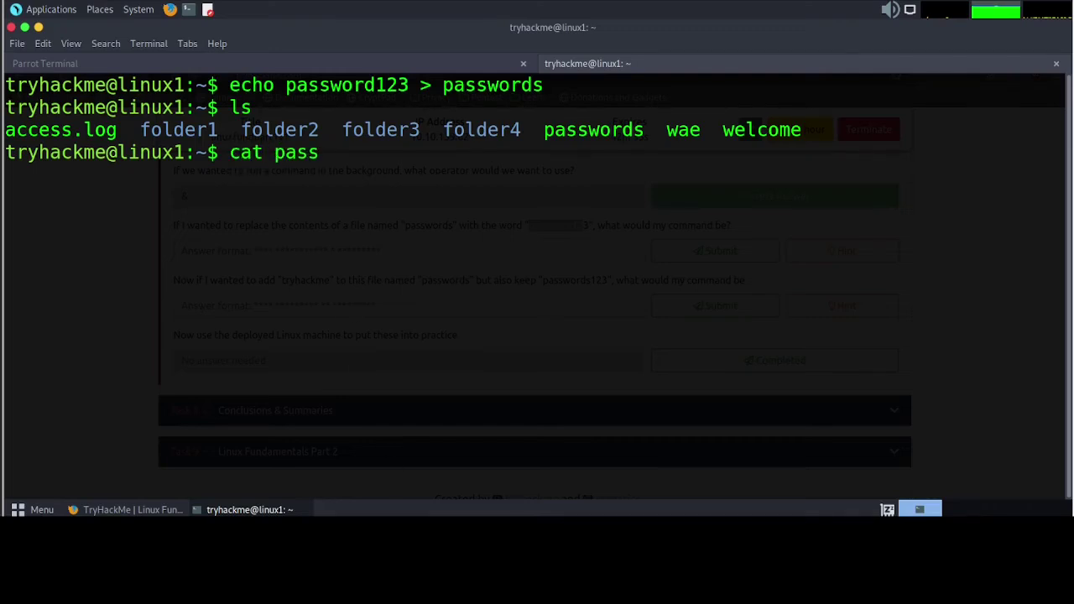
{"action": "key", "text": "Tab"}
{"action": "key", "text": "Return"}
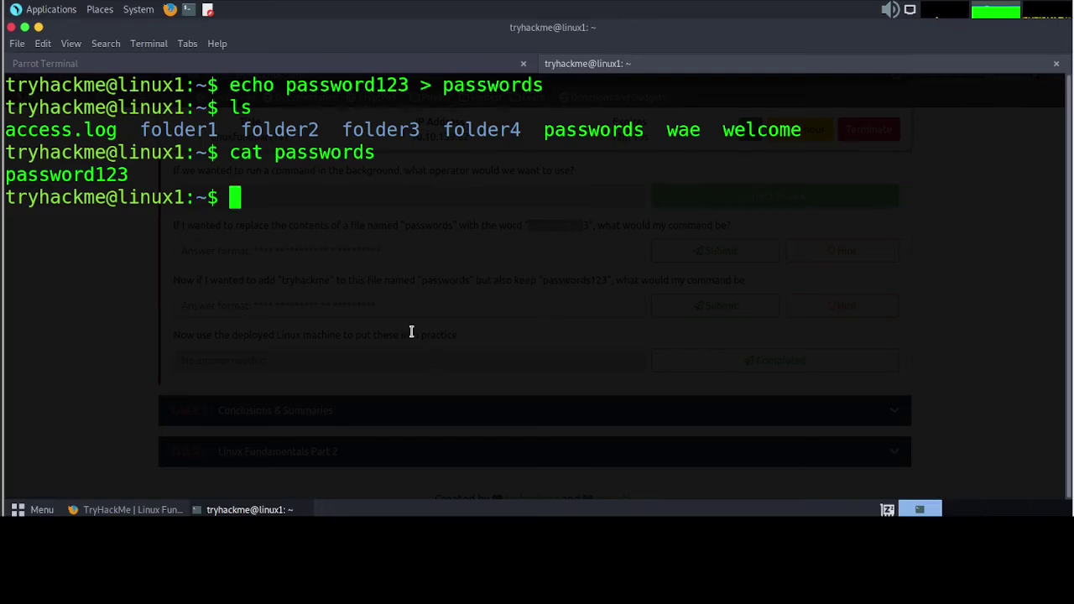
Append tryhackme to the passwords file with echo tryhackme >> passwords.
{"action": "type", "text": "t"}
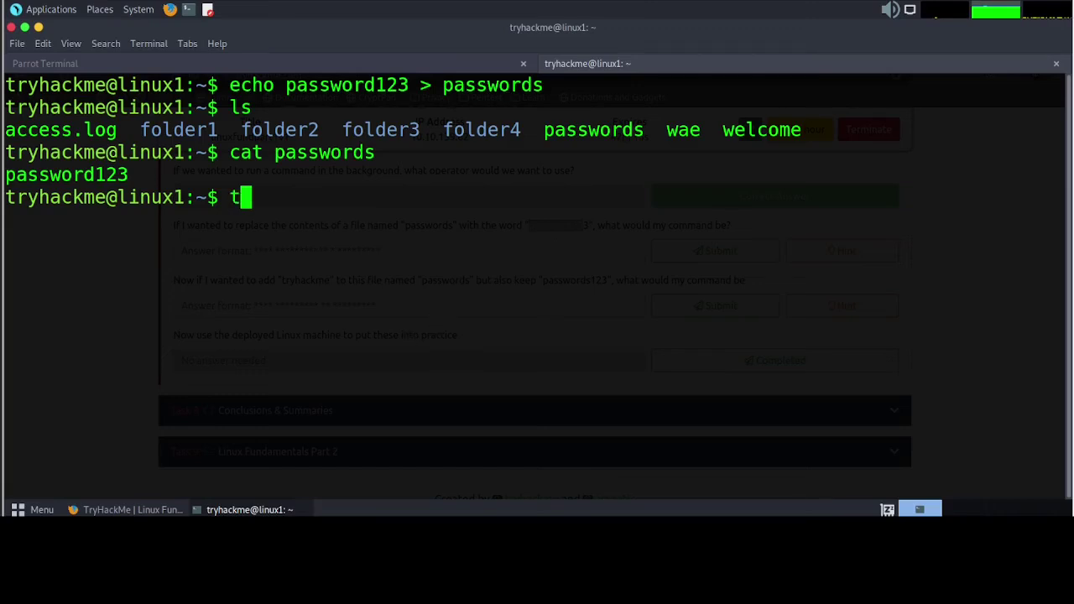
{"action": "type", "text": "ryhackme"}
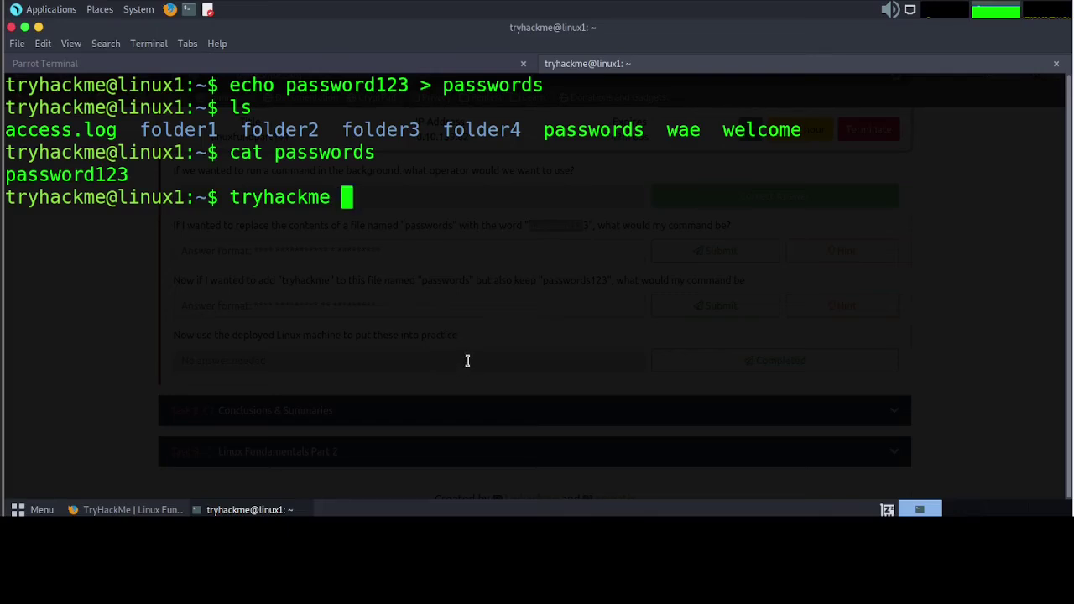
{"action": "type", "text": ">>"}
{"action": "type", "text": " pass"}
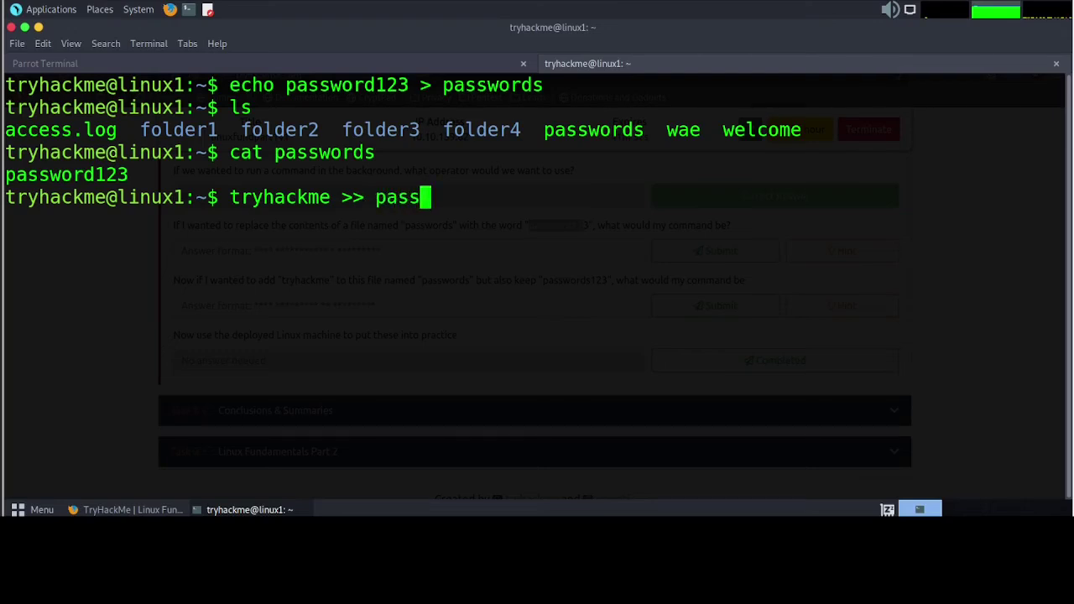
{"action": "type", "text": "words"}
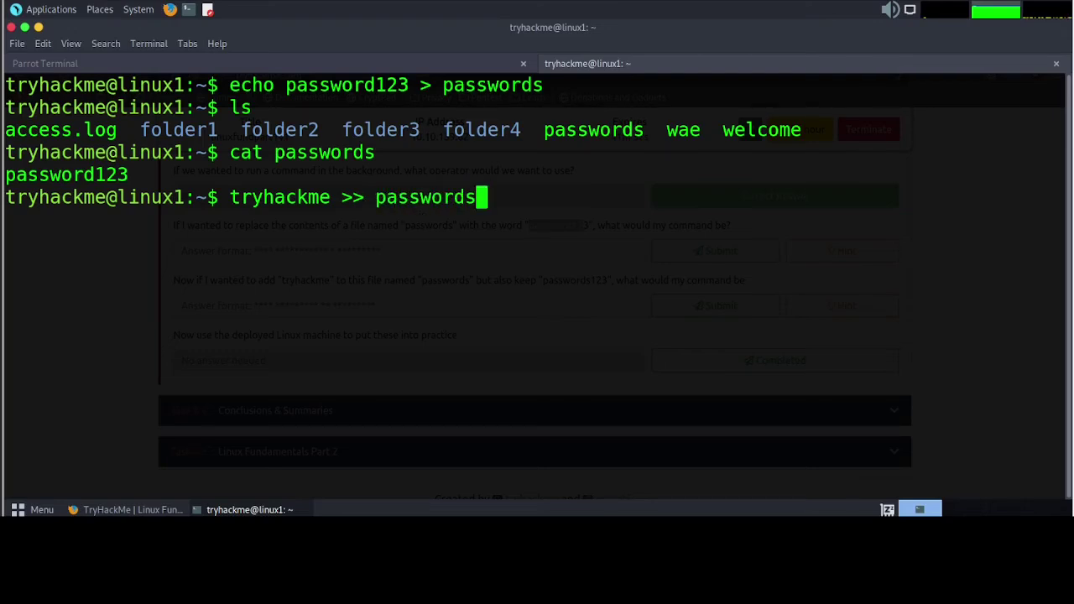
{"action": "key", "text": "Home"}
{"action": "type", "text": "ec"}
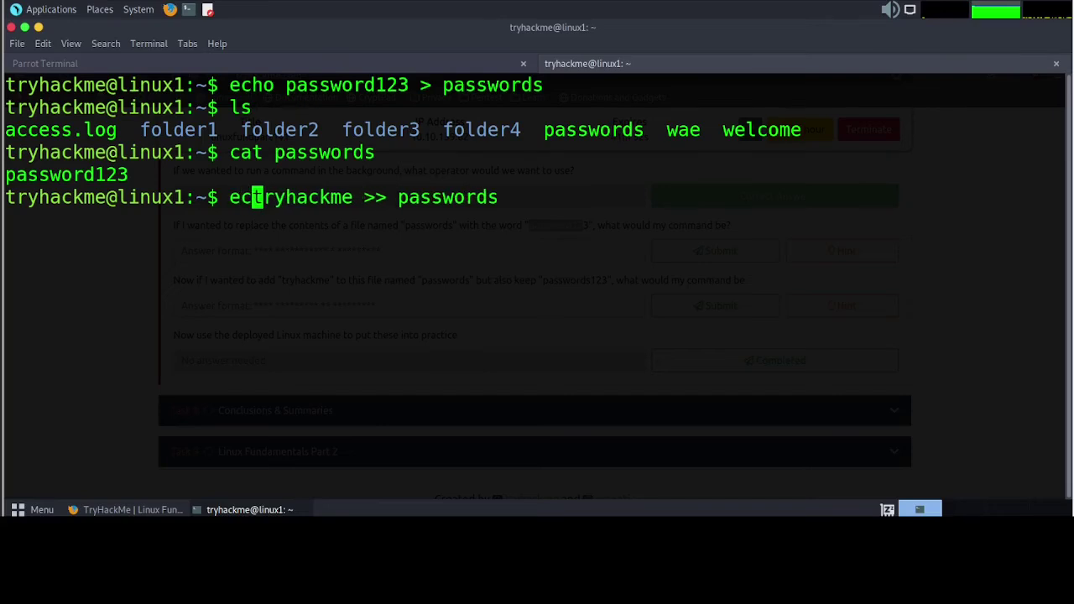
{"action": "type", "text": "ho"}
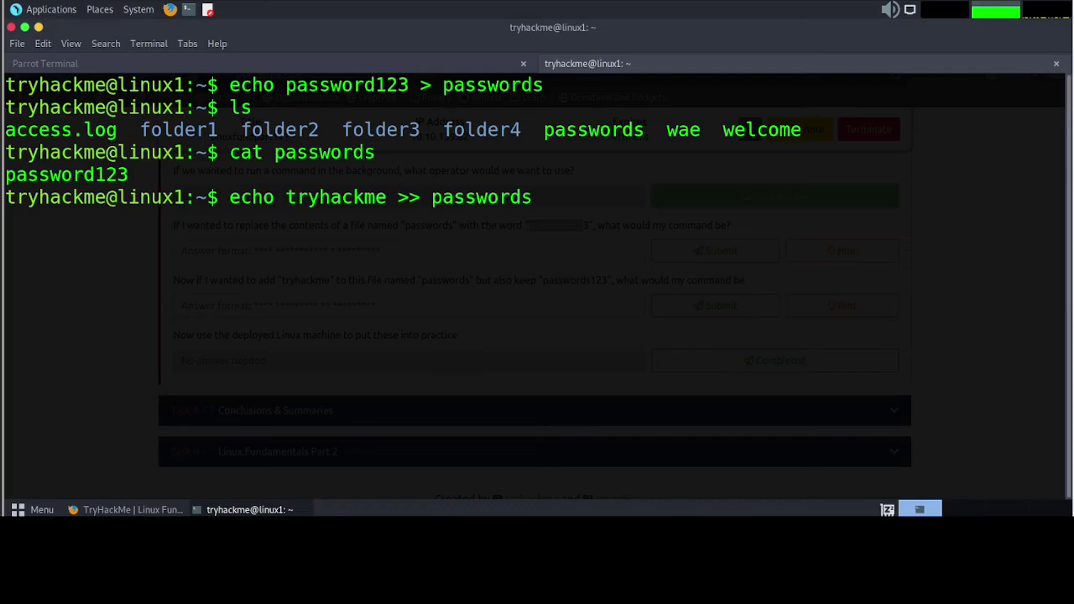
{"action": "key", "text": "Return"}
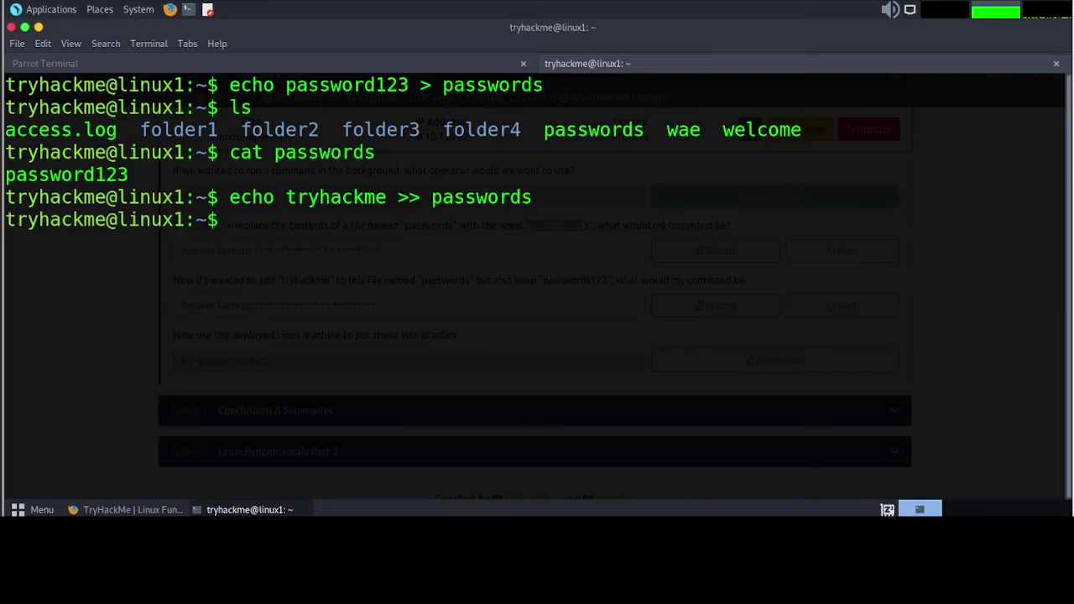
{"action": "type", "text": "cat "}
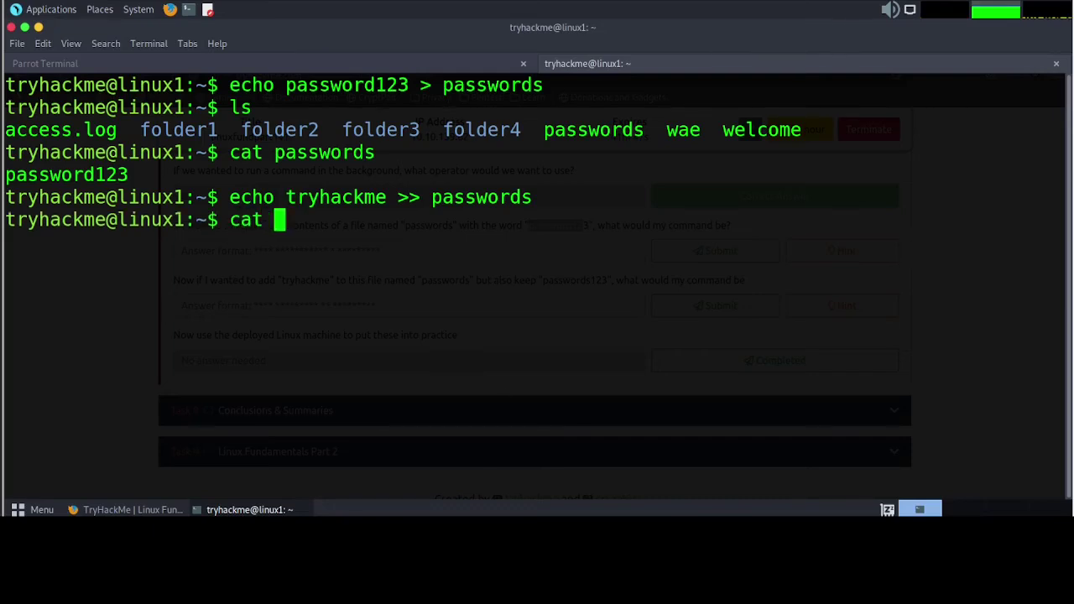
{"action": "type", "text": "pass"}
{"action": "key", "text": "Tab"}
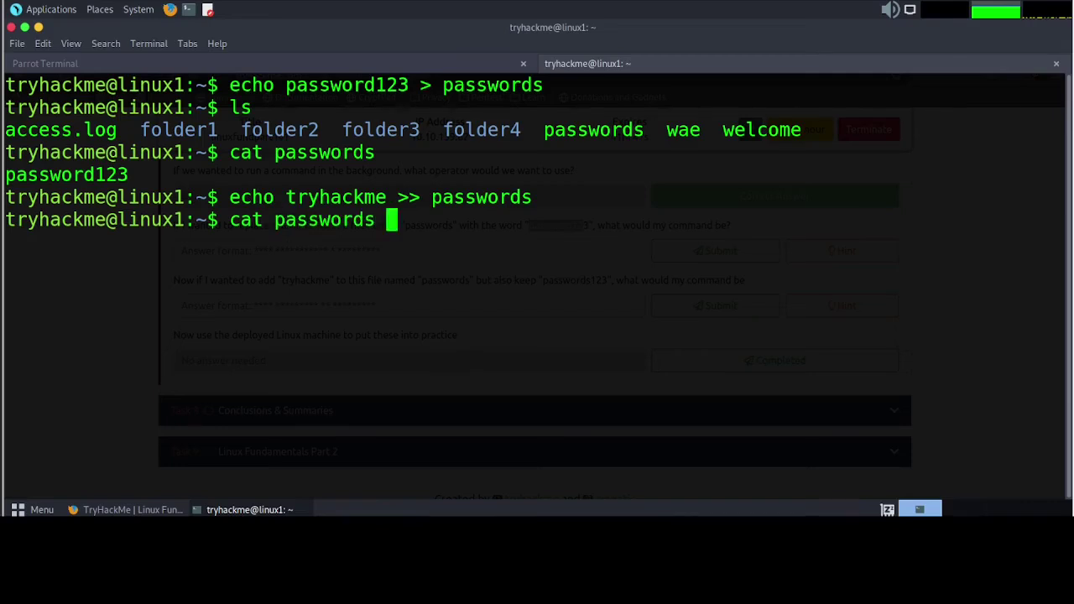
{"action": "key", "text": "Return"}
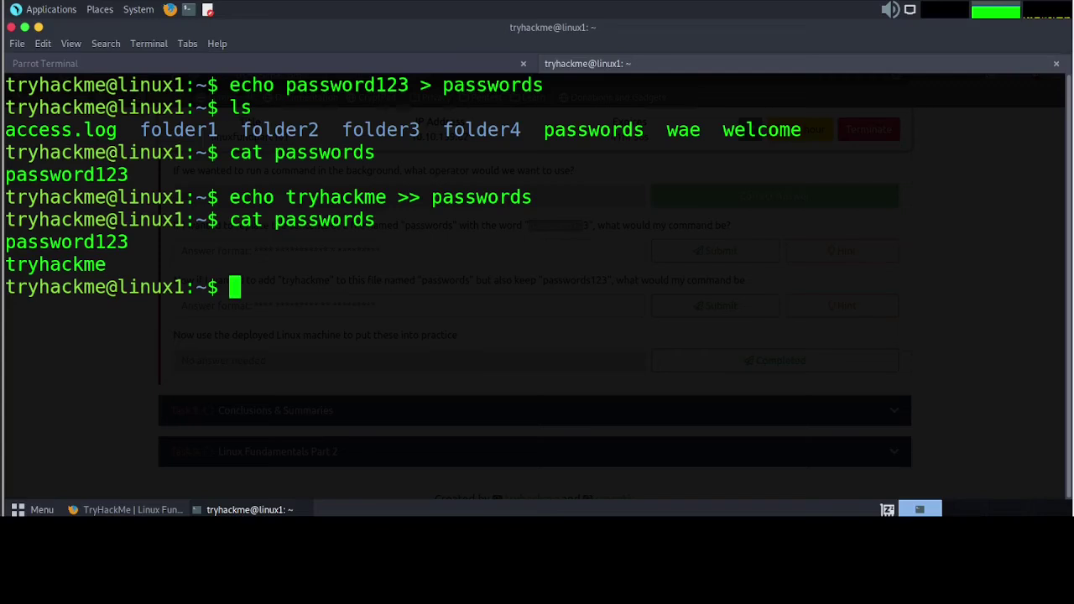
{"action": "key", "text": "alt+Tab"}
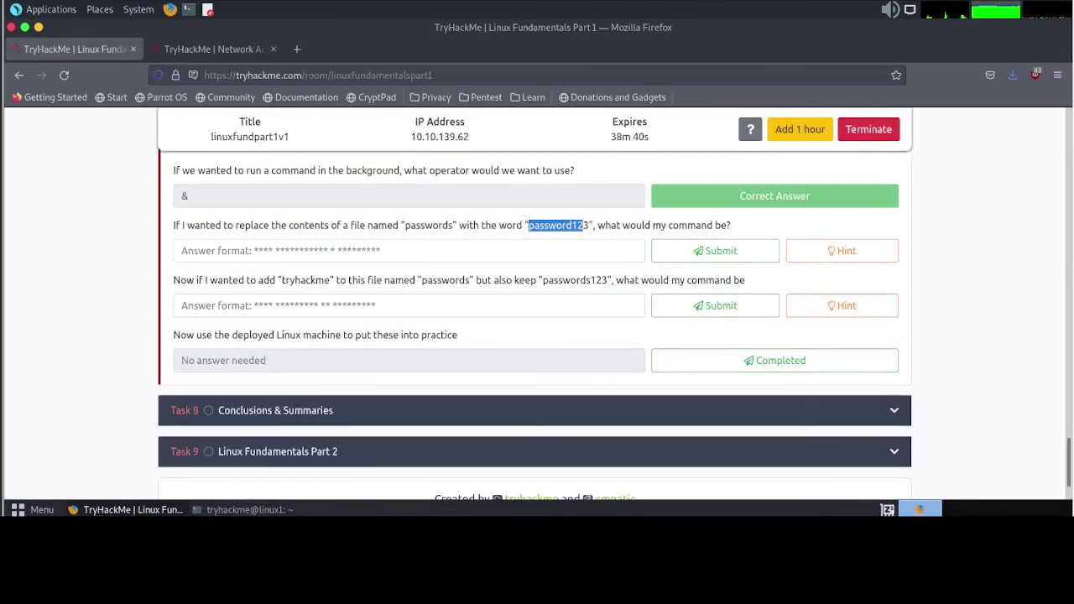
{"action": "left_click", "coordinate": [313, 252]}
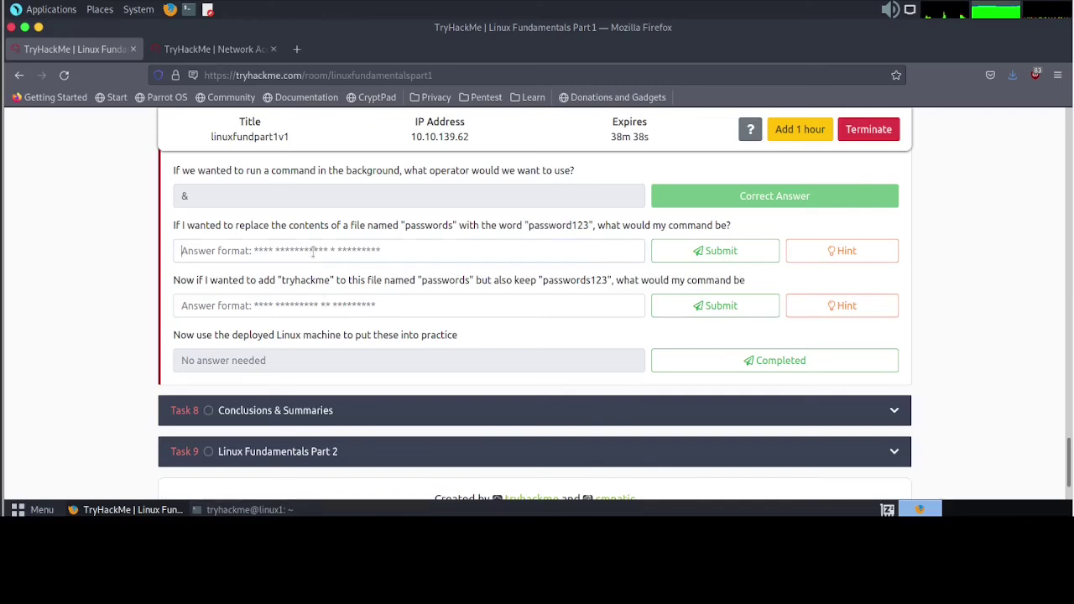
{"action": "type", "text": "echo password123 > passwords"}
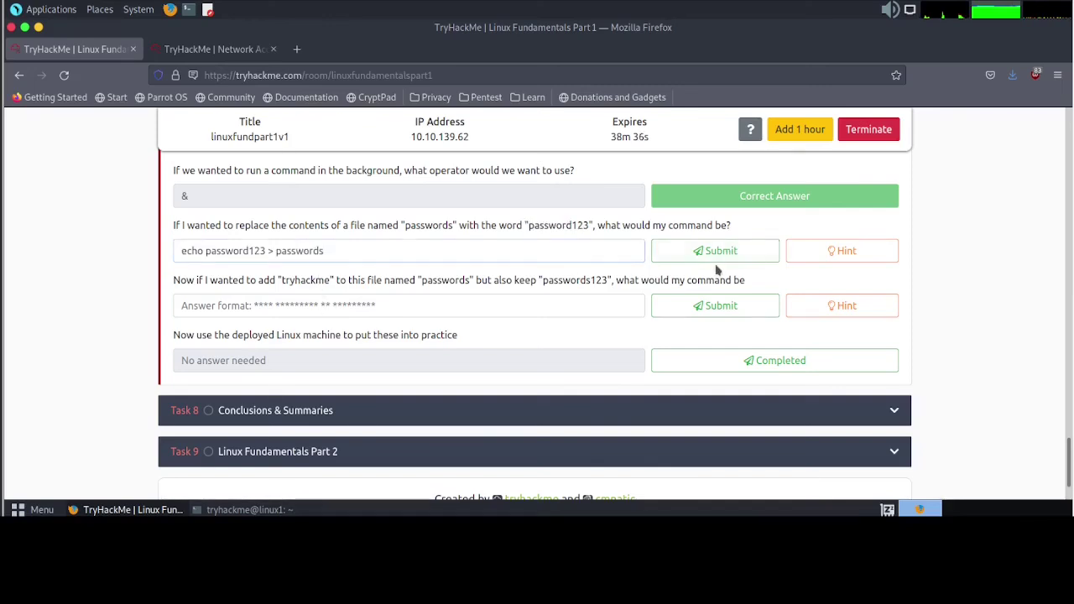
{"action": "left_click", "coordinate": [714, 255]}
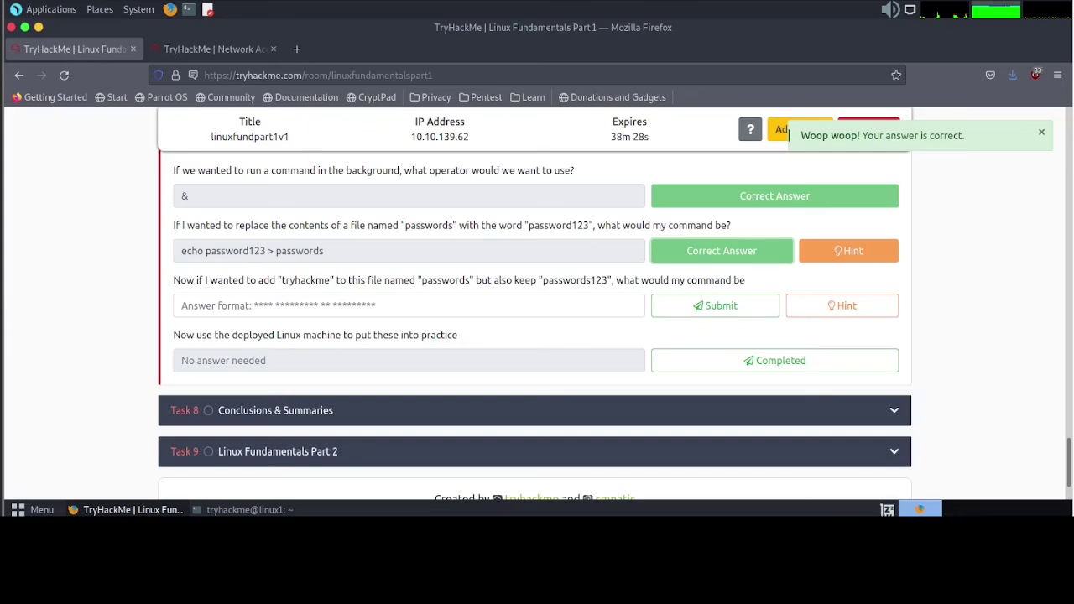
Paste and submit echo tryhackme >> passwords, mark the practice step completed, and open Task 8.
{"action": "right_click", "coordinate": [389, 303]}
{"action": "left_click", "coordinate": [443, 389]}
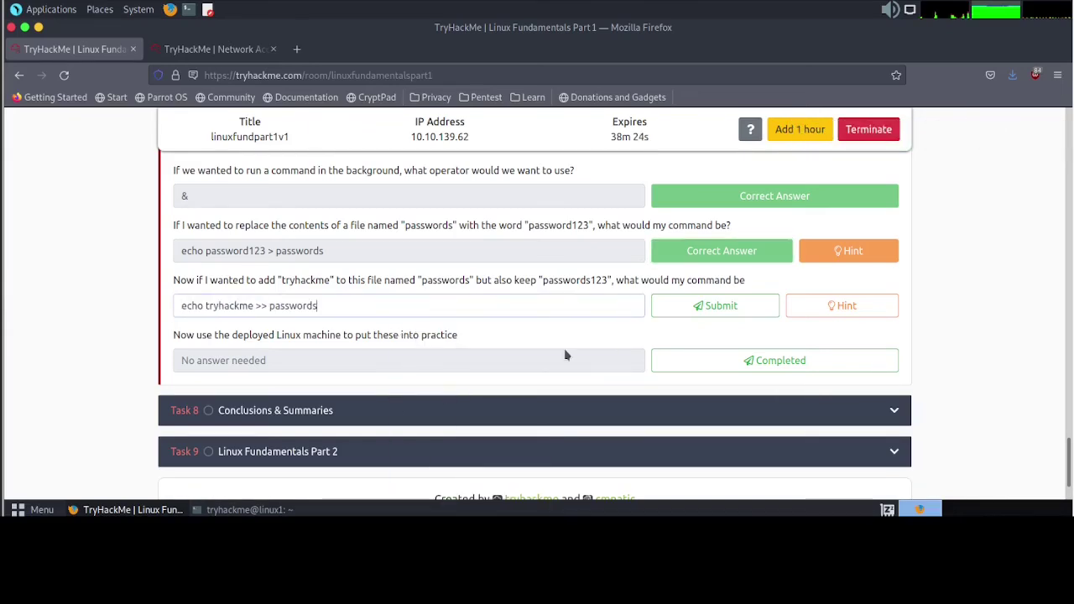
{"action": "left_click", "coordinate": [715, 306]}
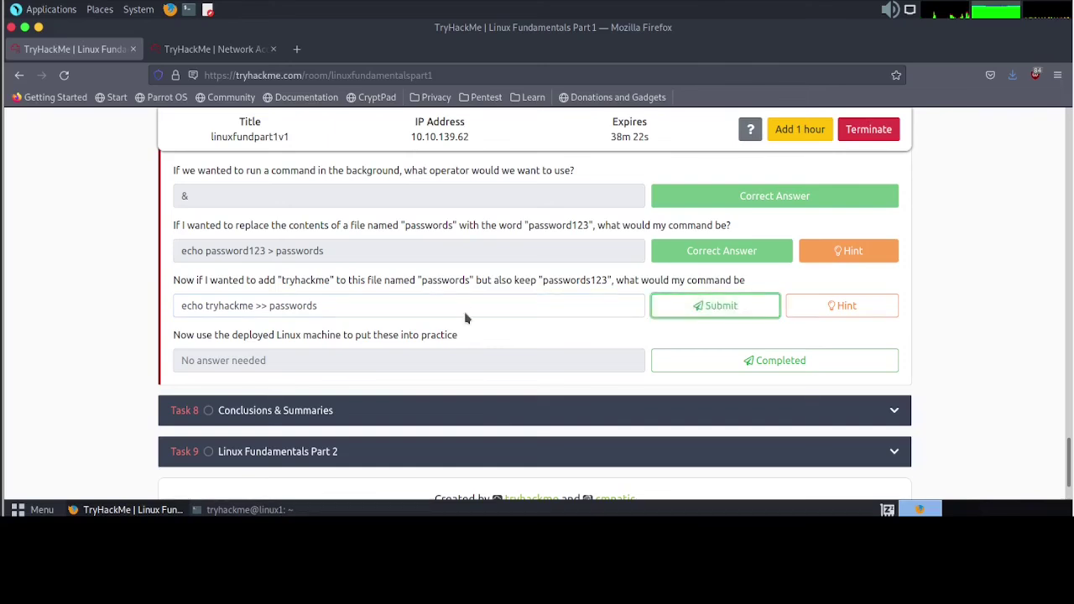
{"action": "left_click", "coordinate": [688, 362]}
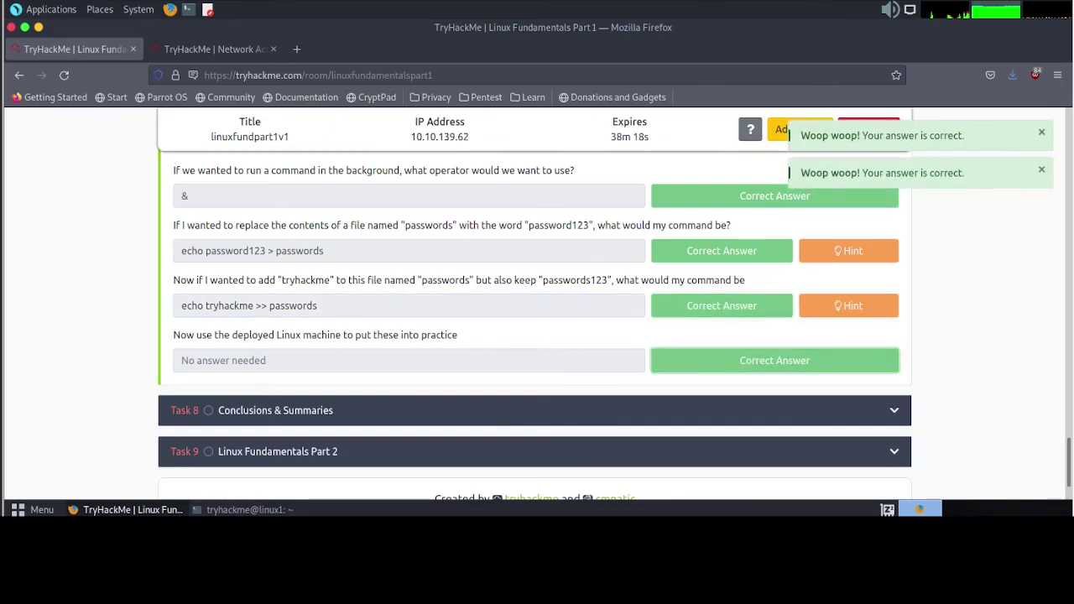
{"action": "left_click", "coordinate": [480, 409]}
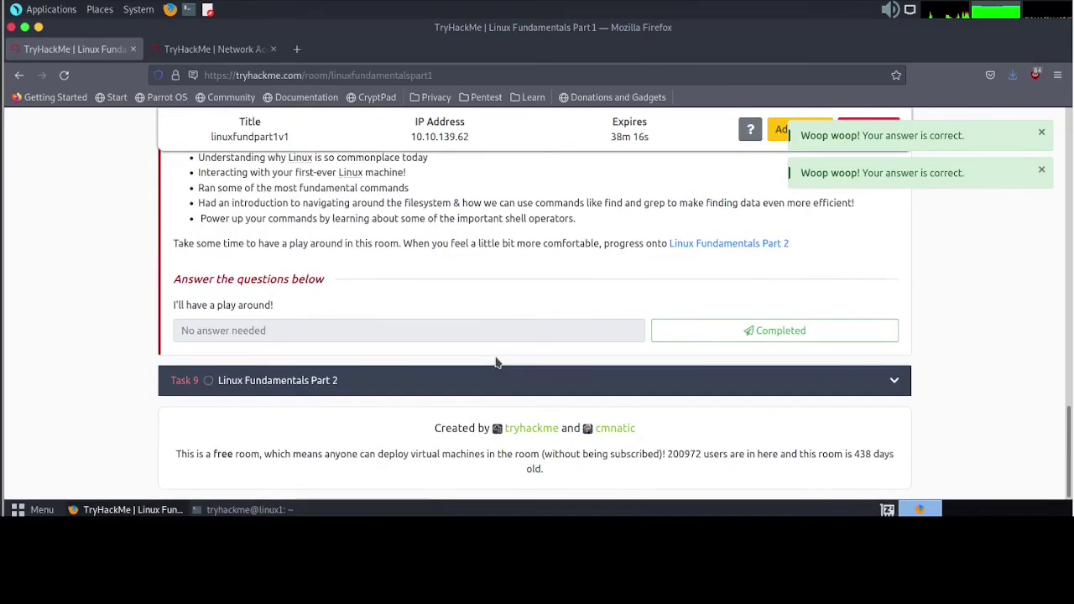
Read the Task 8 recap, mark its play-around step completed, and expand Task 9.
{"action": "scroll", "coordinate": [496, 362], "scroll_direction": "up", "scroll_amount": 3}
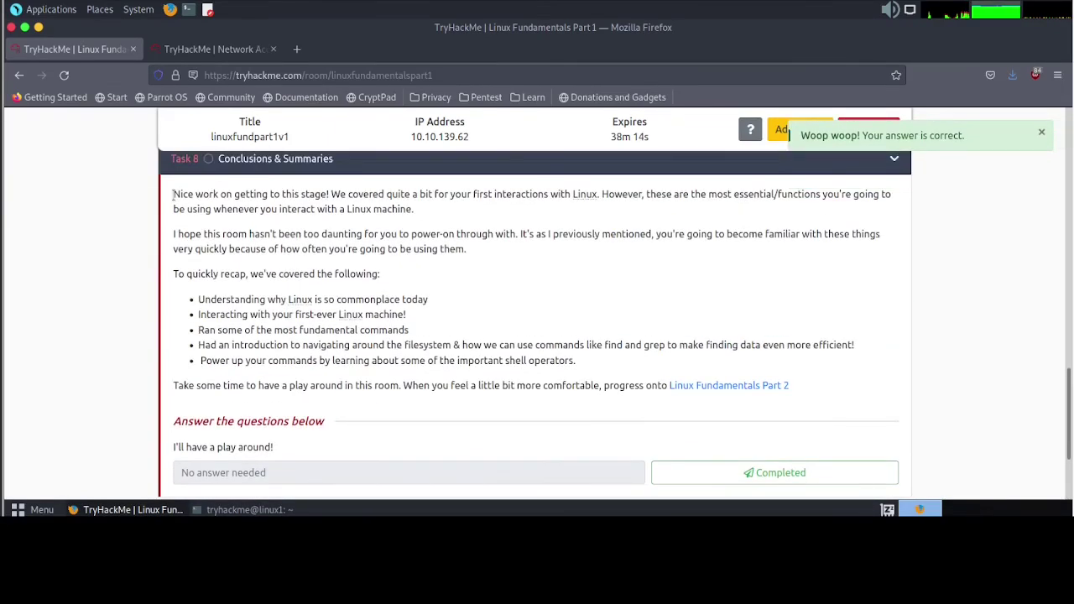
{"action": "left_click_drag", "start_coordinate": [174, 194], "coordinate": [369, 361]}
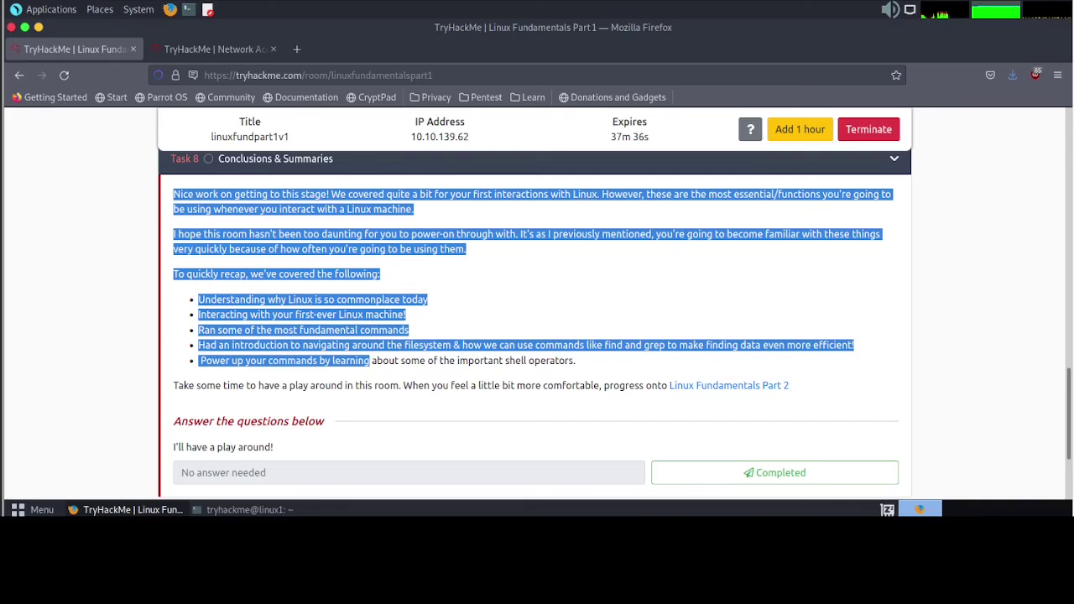
{"action": "left_click", "coordinate": [190, 388]}
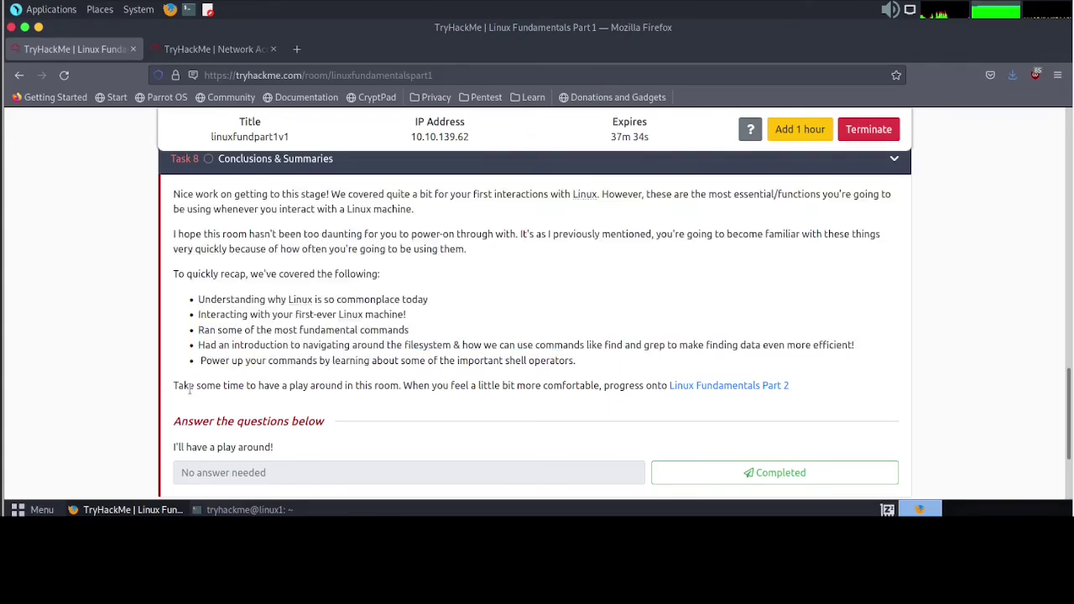
{"action": "left_click_drag", "start_coordinate": [190, 388], "coordinate": [241, 383]}
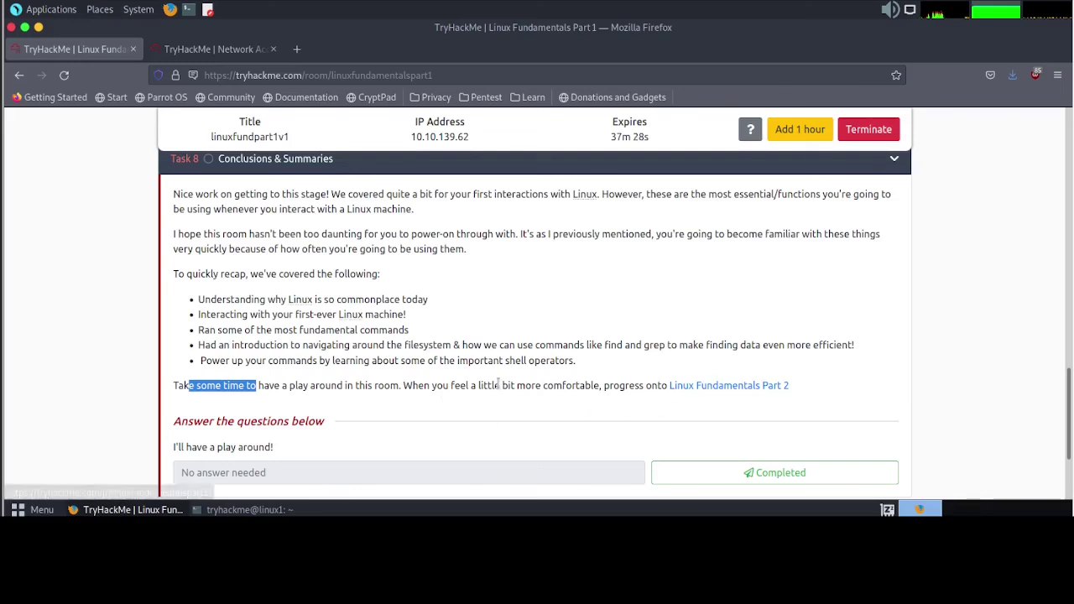
{"action": "scroll", "coordinate": [498, 382], "scroll_direction": "down", "scroll_amount": 3}
{"action": "left_click", "coordinate": [764, 330]}
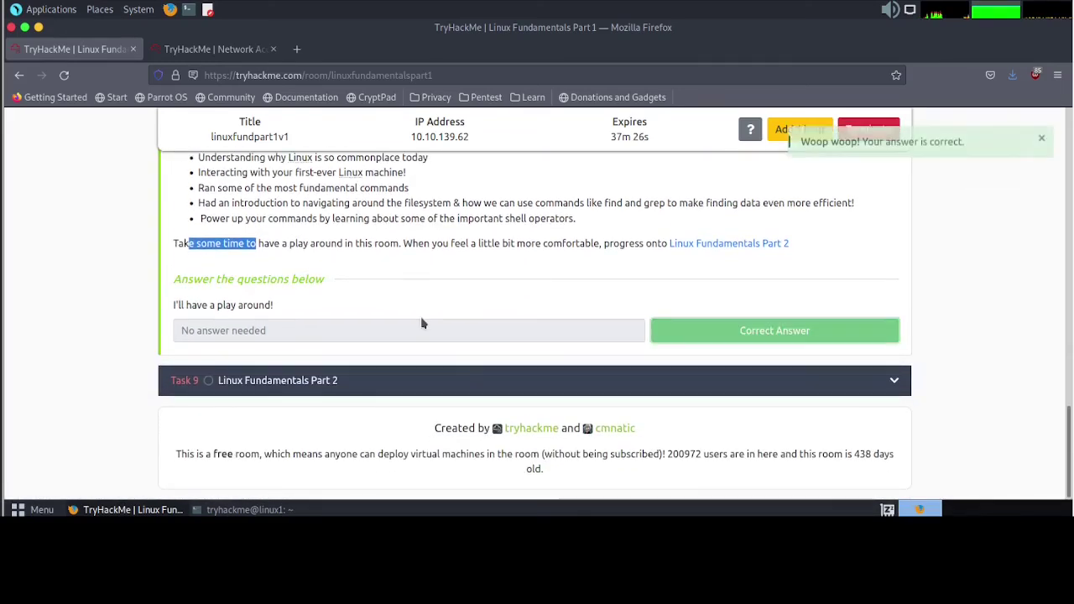
{"action": "left_click", "coordinate": [577, 384]}
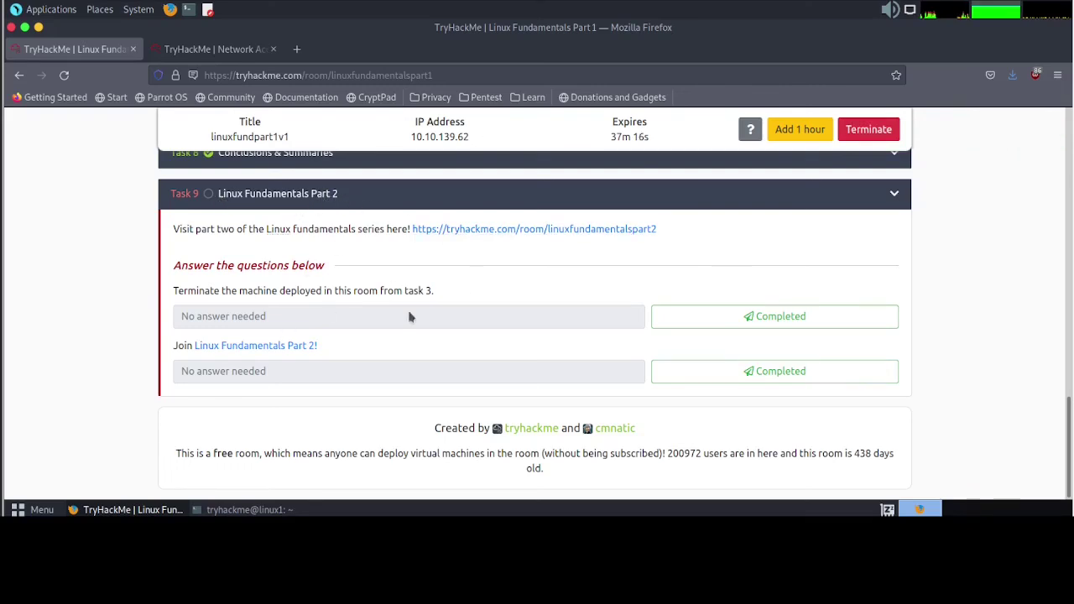
Mark both Task 9 steps completed and dismiss the notification and Congratulations popup.
{"action": "left_click", "coordinate": [704, 309]}
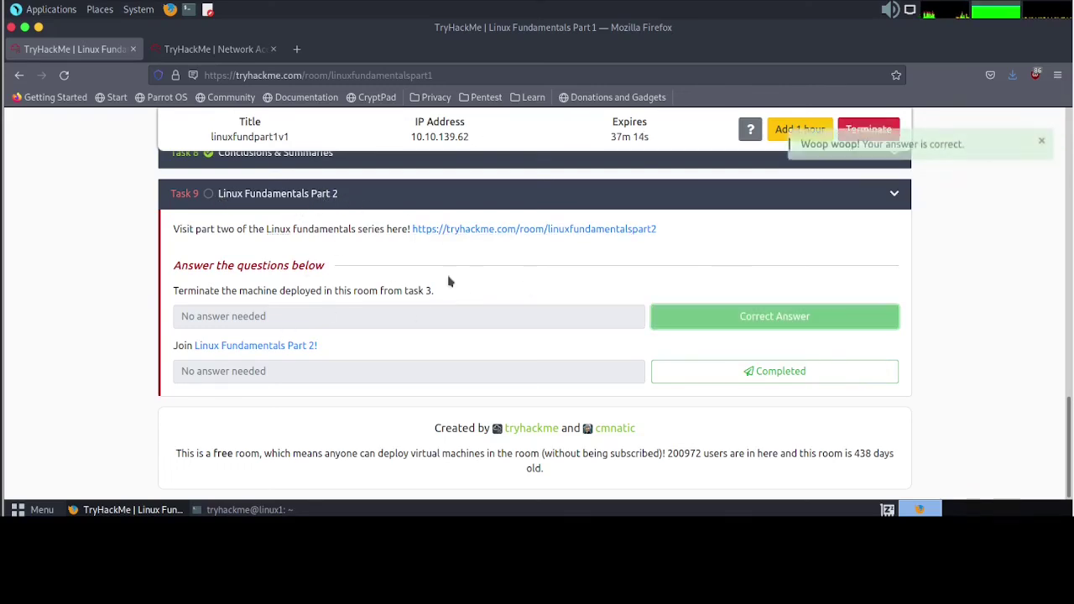
{"action": "left_click", "coordinate": [709, 369]}
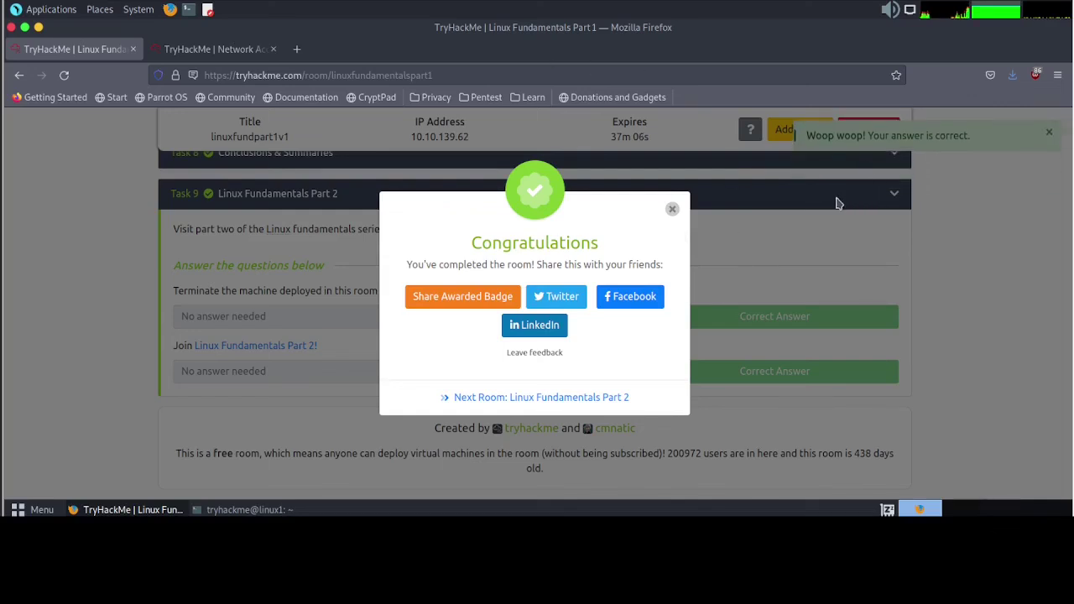
{"action": "left_click", "coordinate": [1048, 136]}
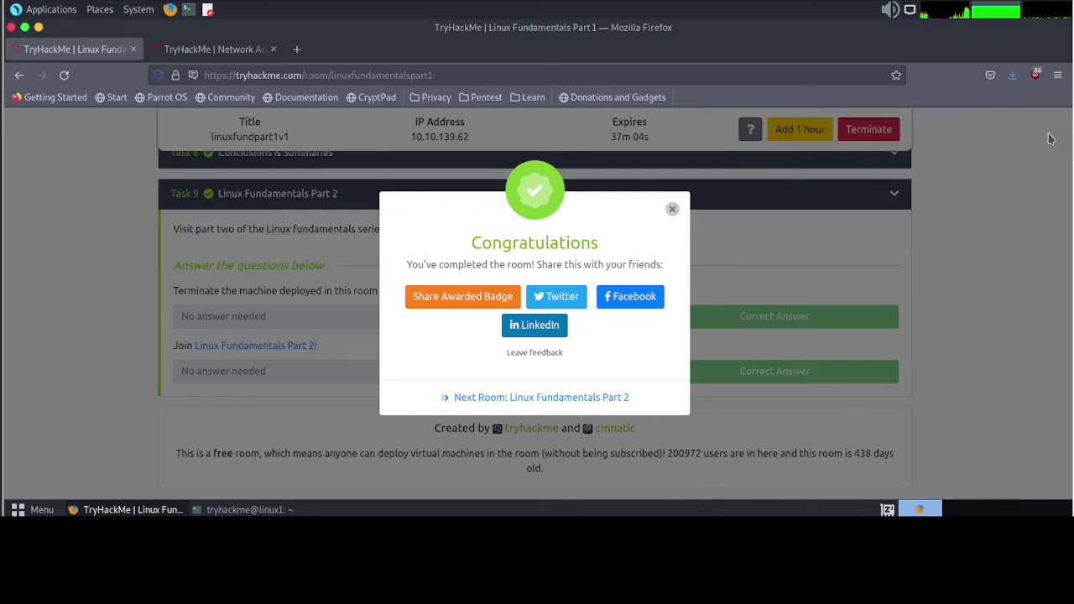
{"action": "left_click", "coordinate": [672, 210]}
Terminate the deployed Linux machine.
{"action": "left_click", "coordinate": [869, 130]}
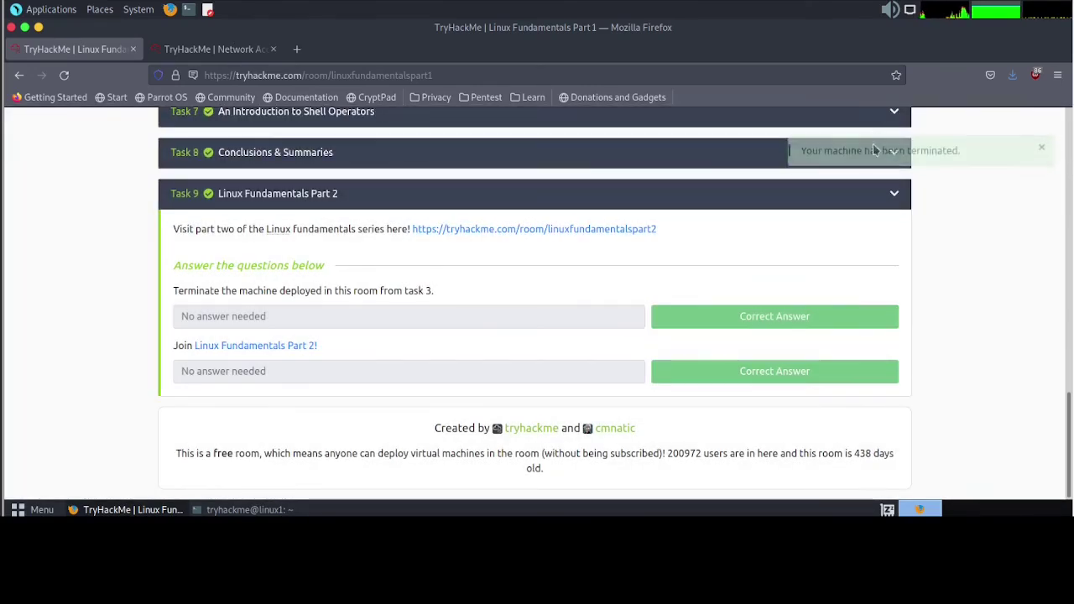
{"action": "scroll", "coordinate": [843, 266], "scroll_direction": "up", "scroll_amount": 5}
{"action": "scroll", "coordinate": [842, 265], "scroll_direction": "up", "scroll_amount": 4}
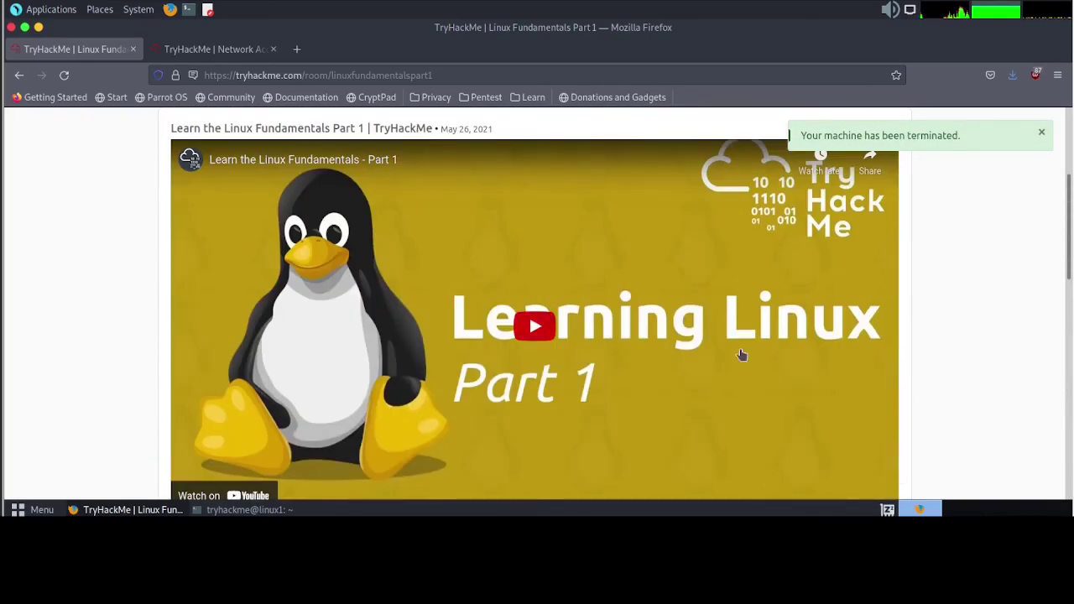
{"action": "scroll", "coordinate": [732, 310], "scroll_direction": "up", "scroll_amount": 3}
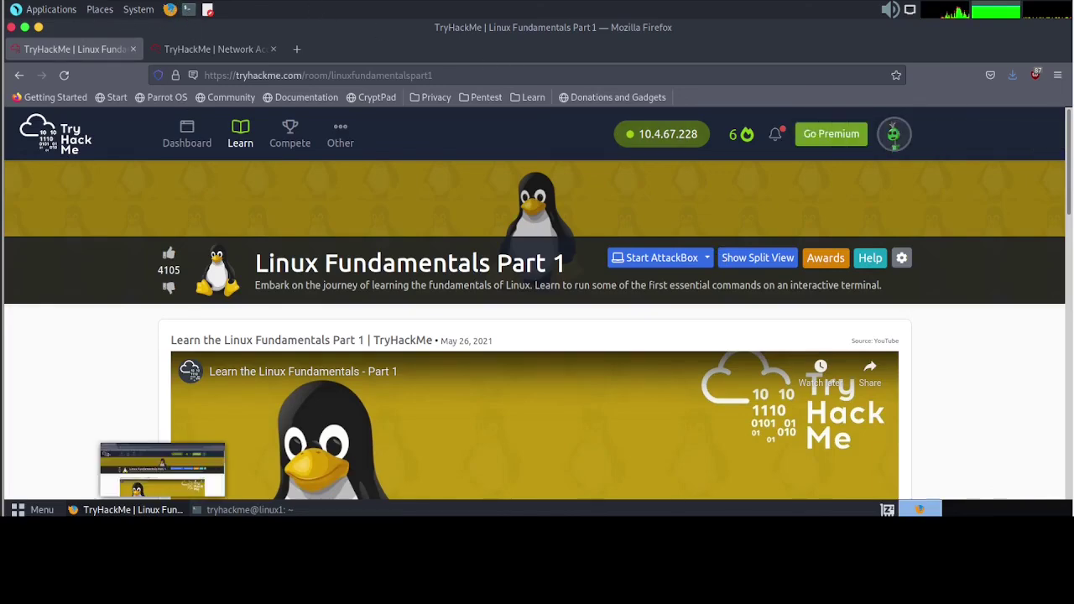
Stop the OpenVPN connection with Ctrl+C, exit its terminal tab, and minimize the terminal.
{"action": "left_click", "coordinate": [243, 509]}
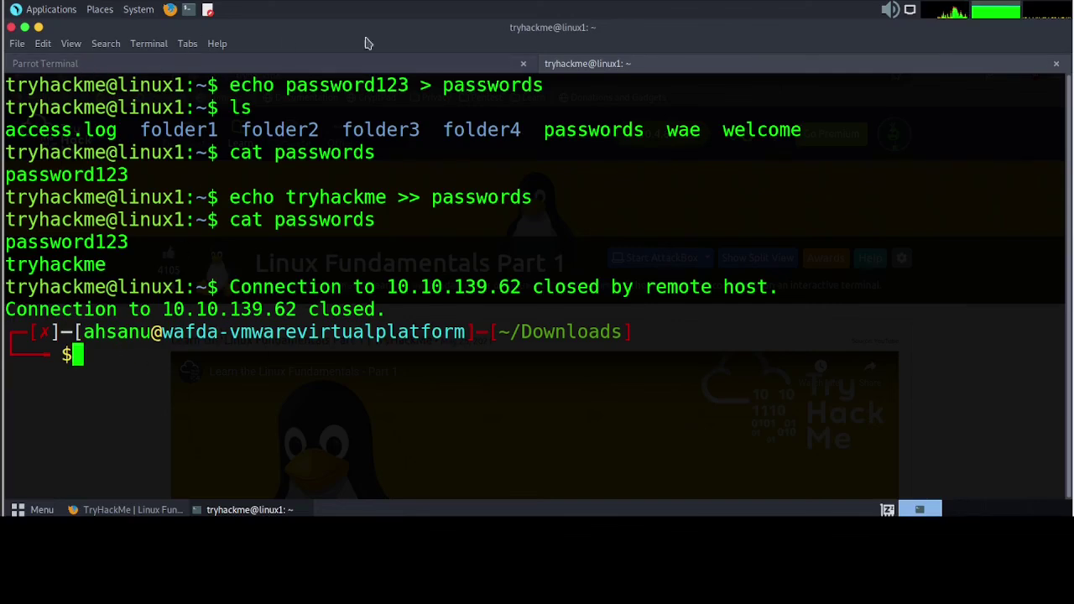
{"action": "left_click", "coordinate": [391, 64]}
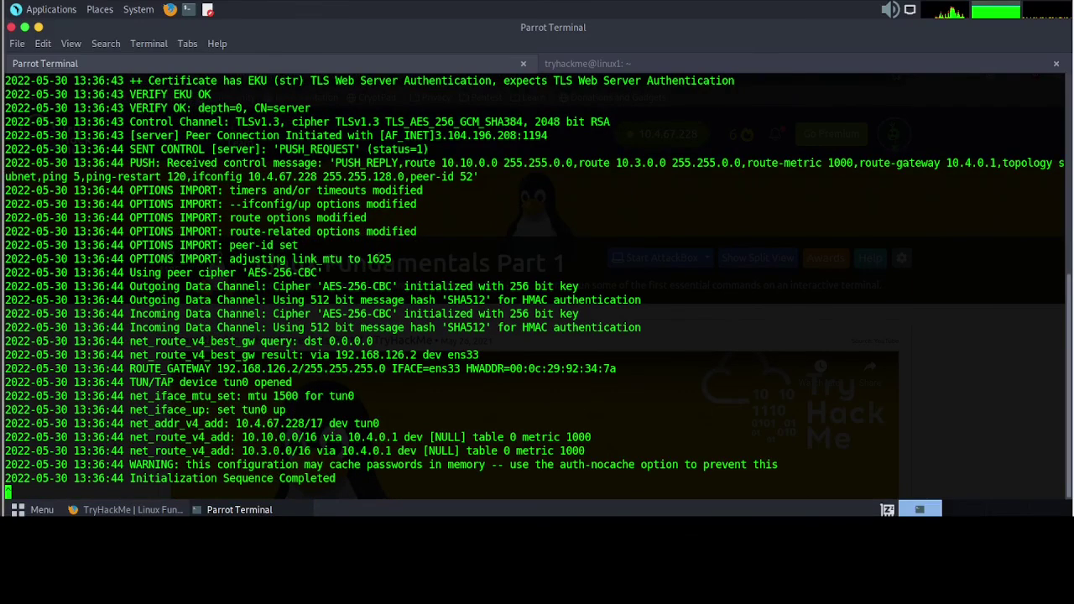
{"action": "key", "text": "ctrl+c"}
{"action": "key", "text": "ctrl+c"}
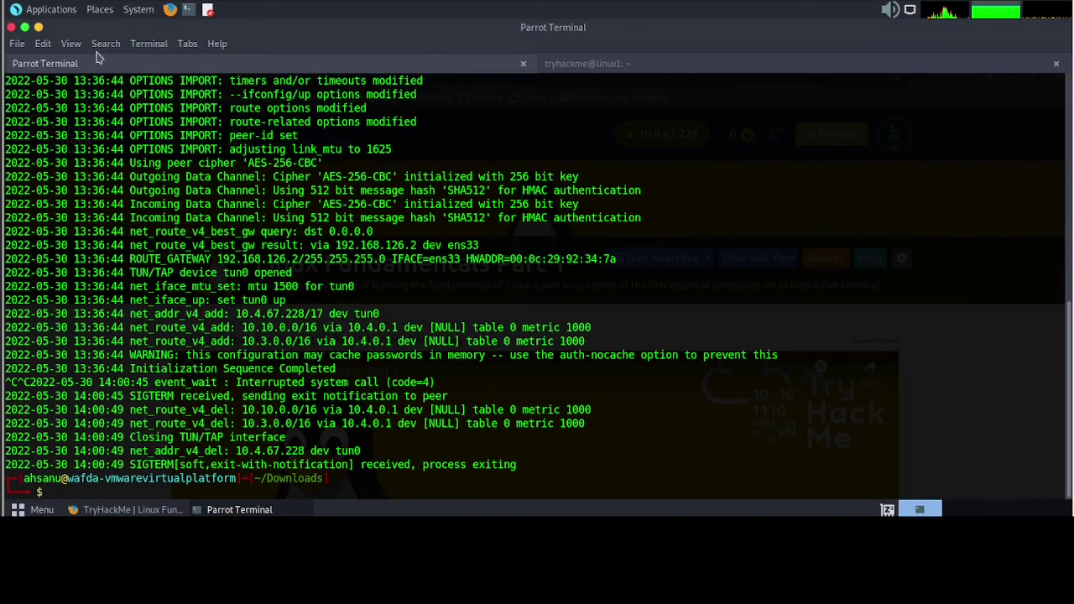
{"action": "type", "text": "e"}
{"action": "type", "text": "xit"}
{"action": "key", "text": "Return"}
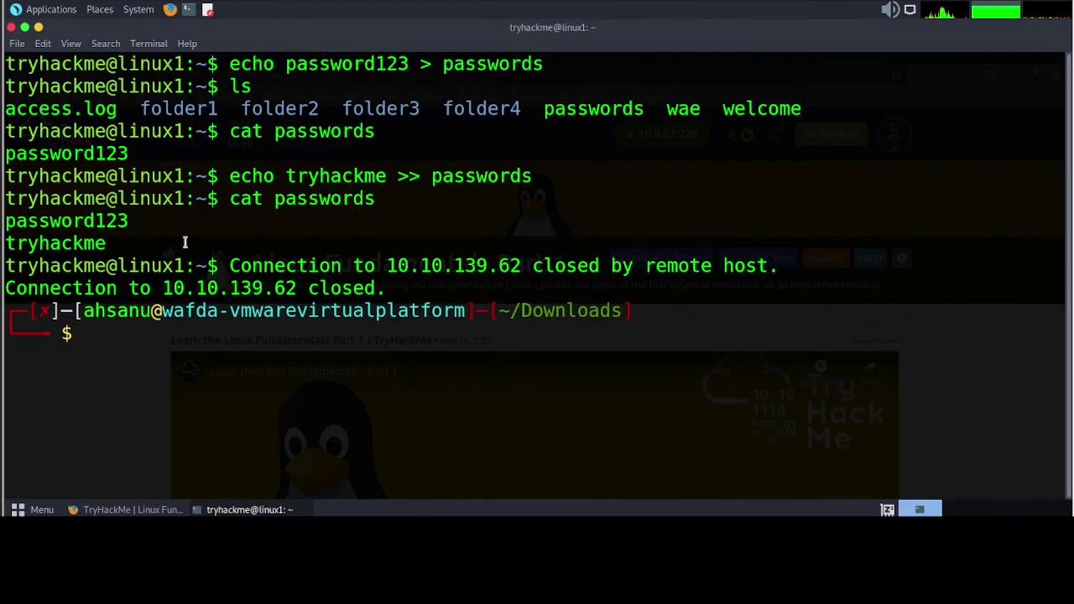
{"action": "left_click", "coordinate": [38, 28]}
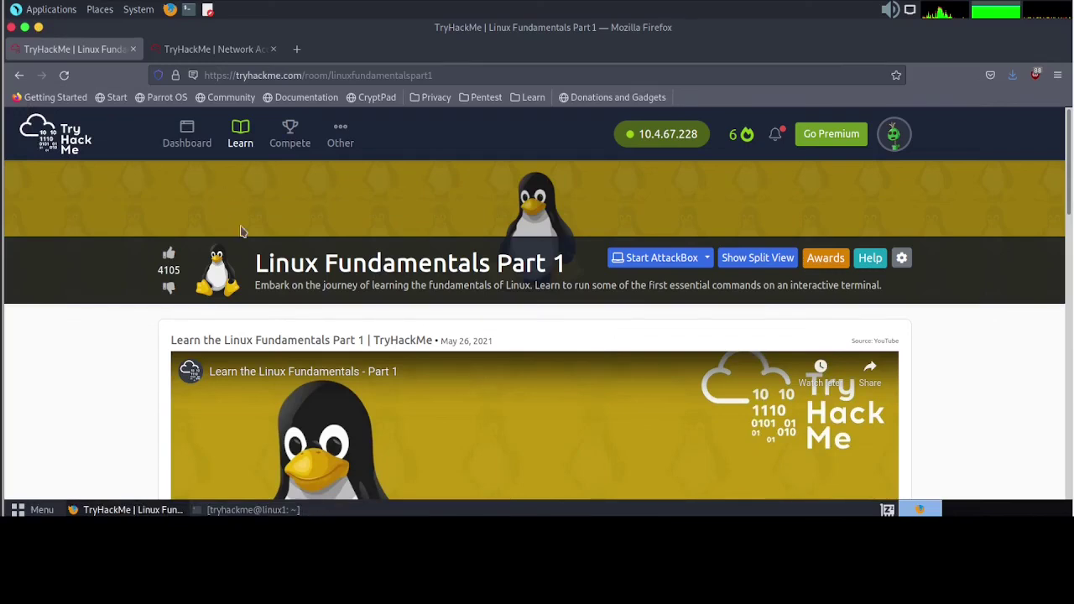